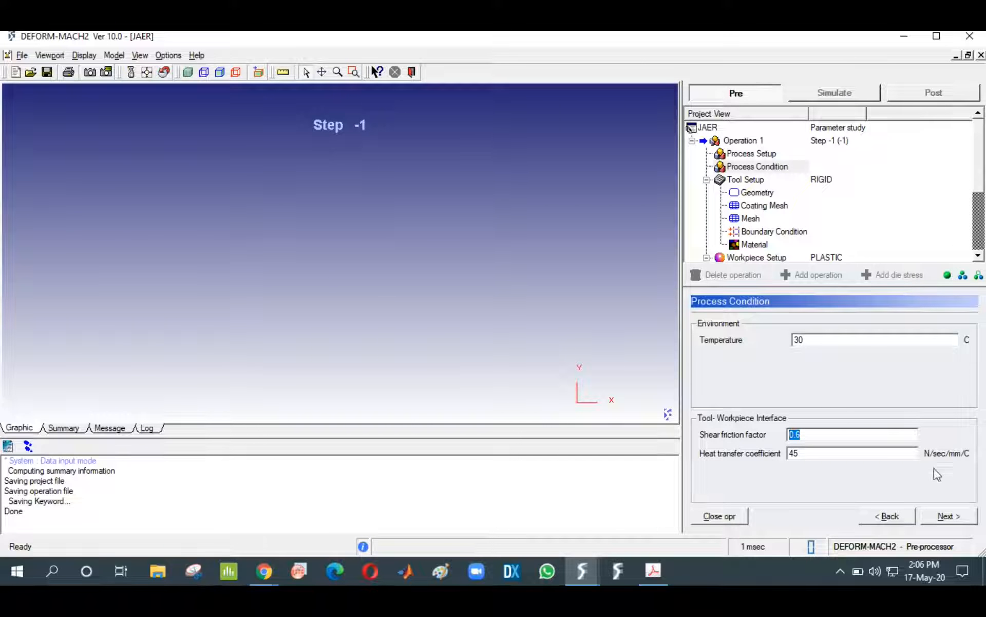
Set the tool temperature to 30 °C and go to the tool's geometry definition
click(949, 518)
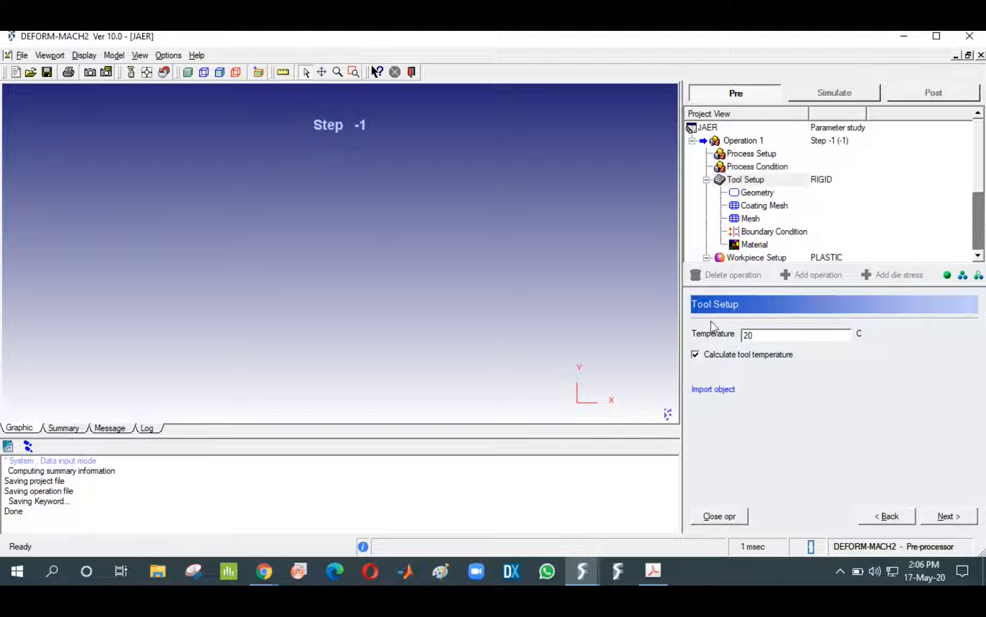
click(744, 335)
double_click(744, 335)
text(30)
click(758, 192)
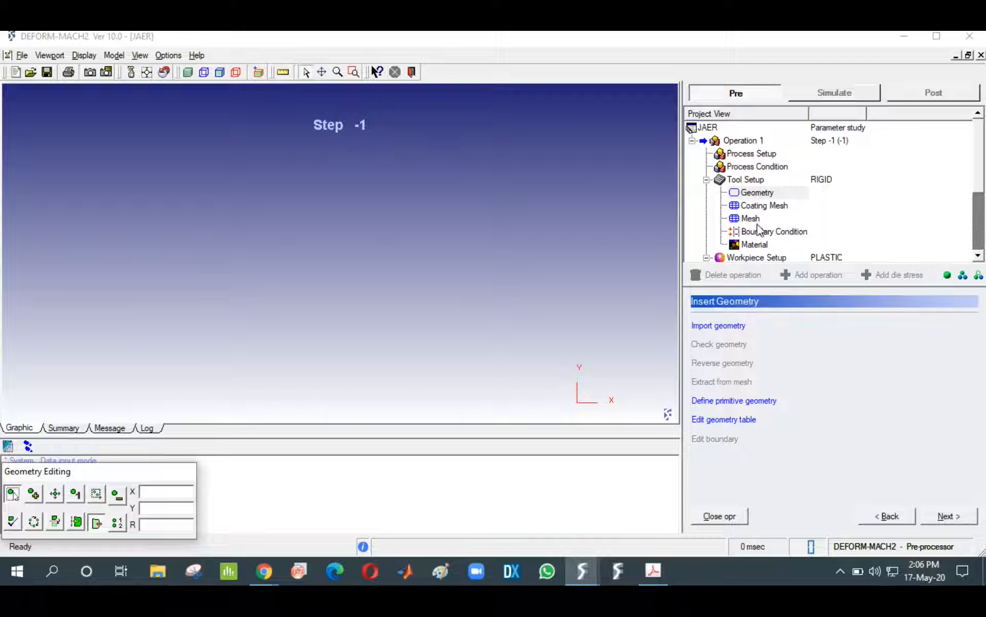
click(708, 328)
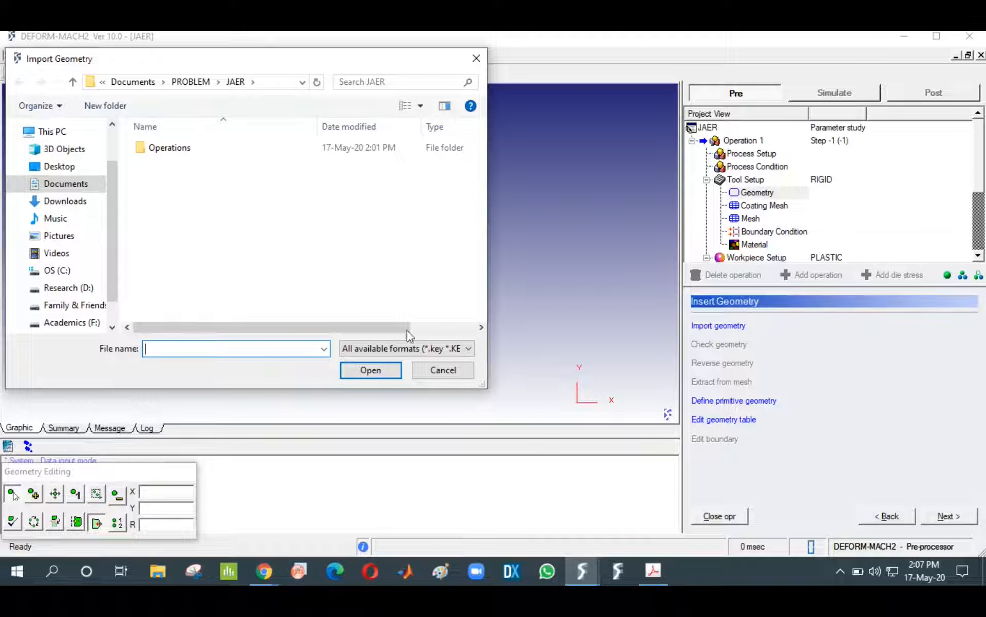
click(372, 347)
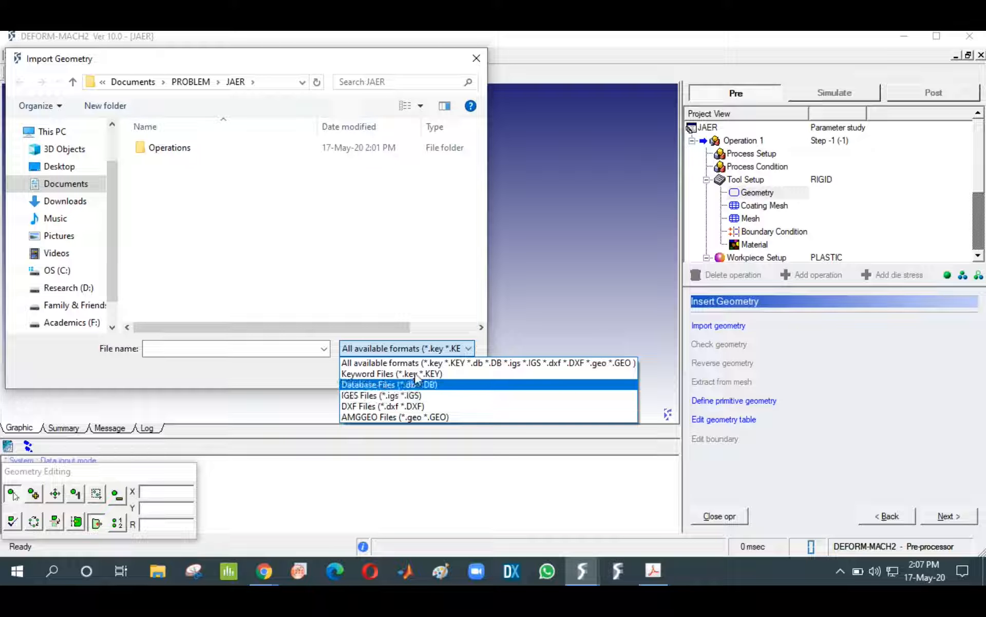
click(532, 275)
click(455, 374)
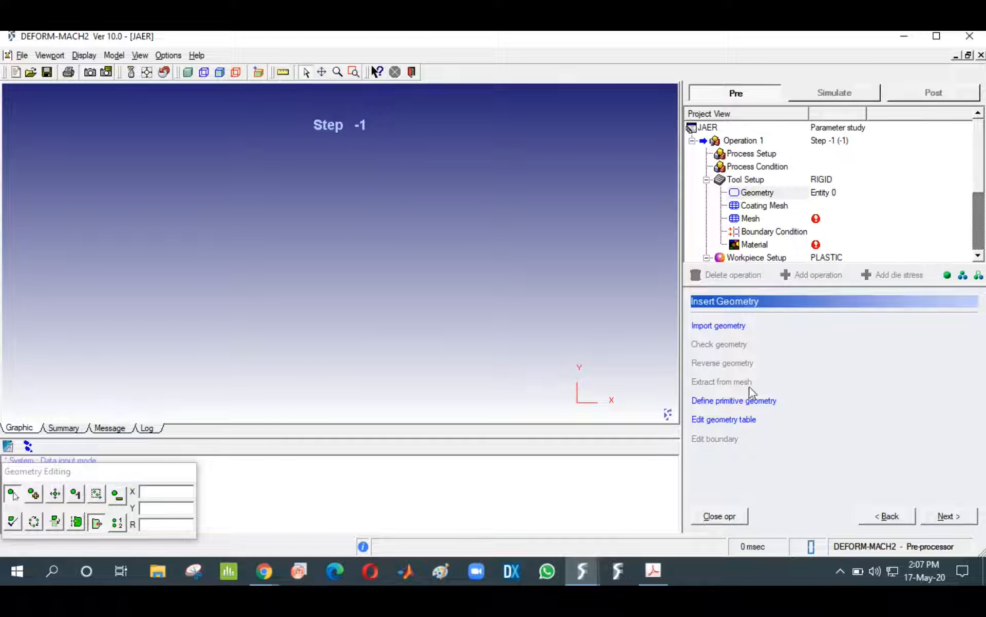
Start defining a primitive tool geometry, compare the available insert shapes and choose Insert 1
click(738, 401)
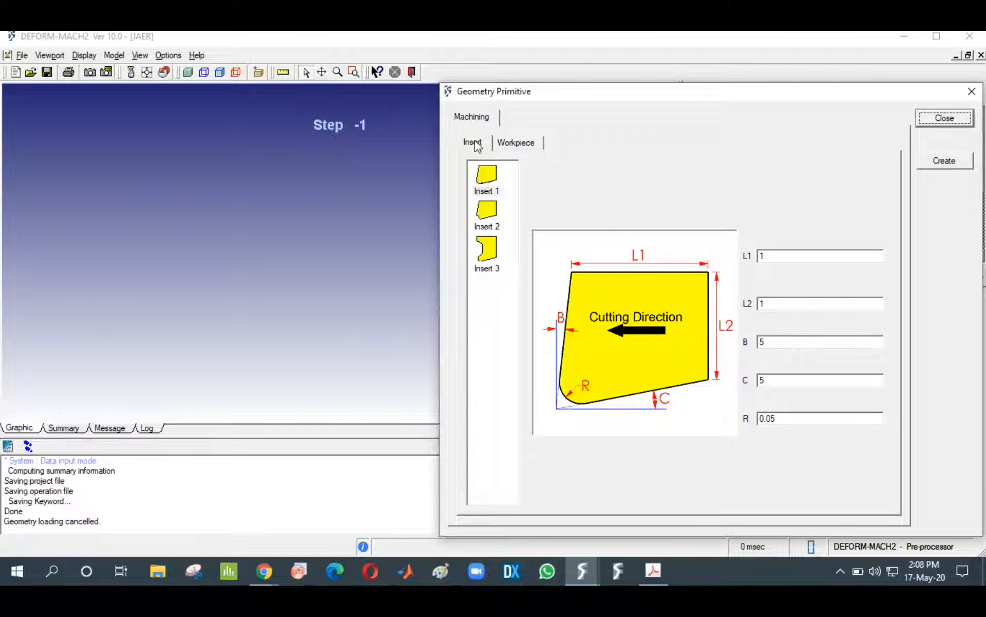
click(488, 213)
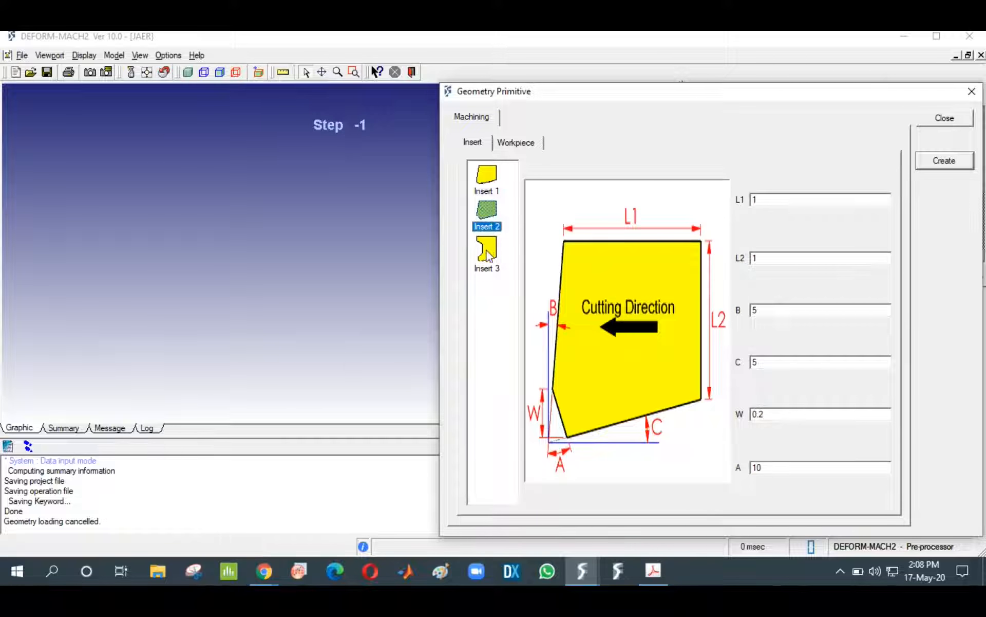
click(489, 252)
click(487, 177)
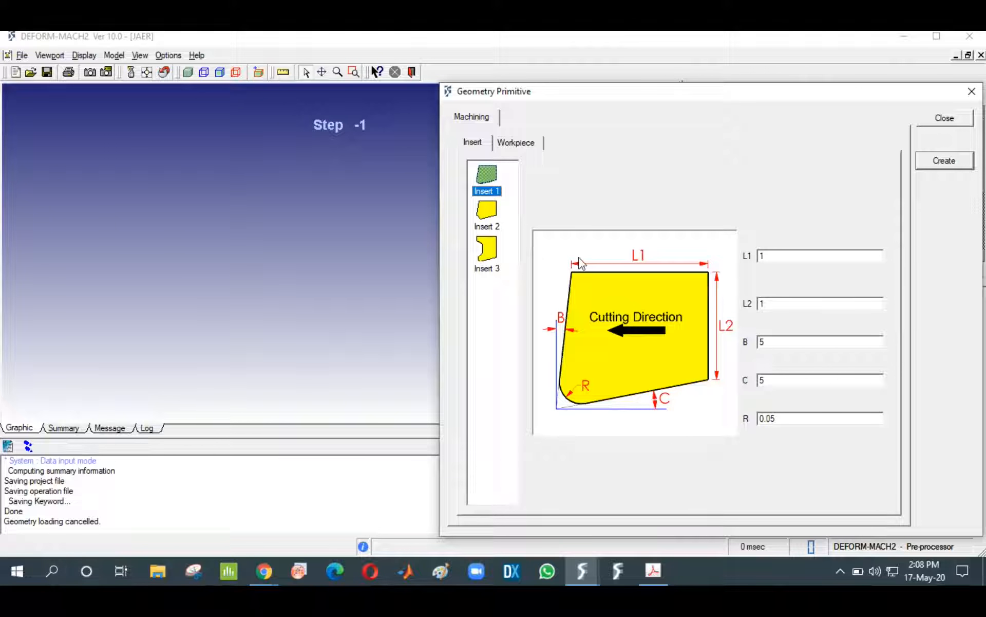
Set angle C of Insert 1 to 3 and create the insert geometry
double_click(775, 337)
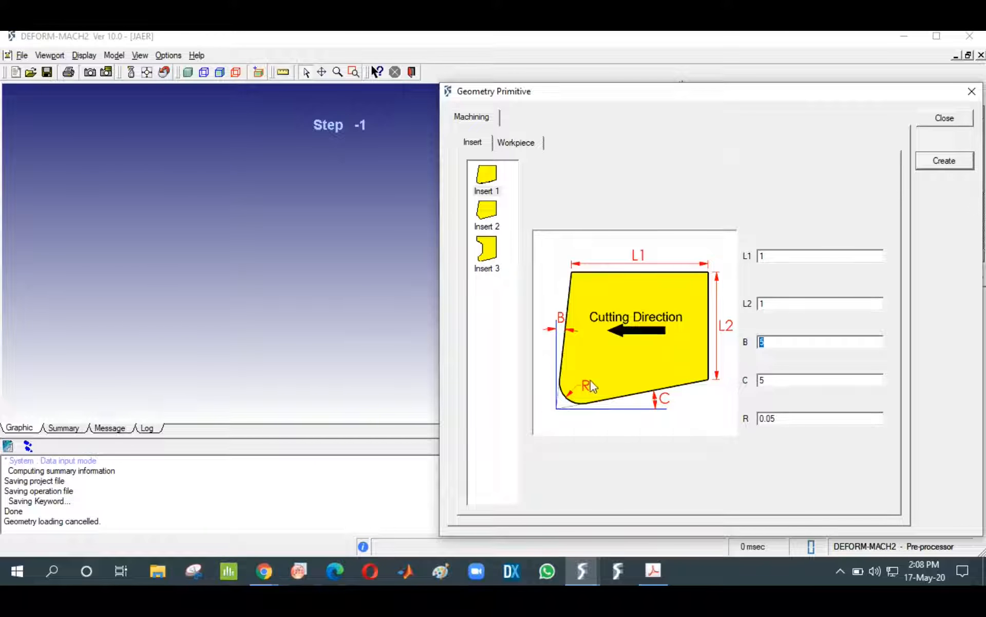
double_click(779, 379)
text(3)
click(785, 417)
drag(785, 417, 653, 418)
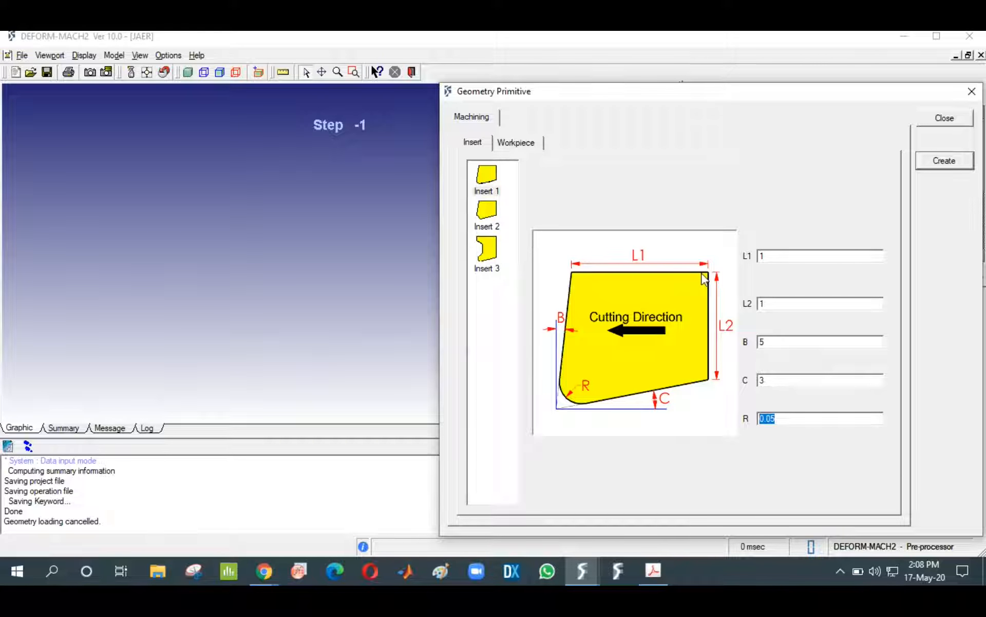
click(944, 160)
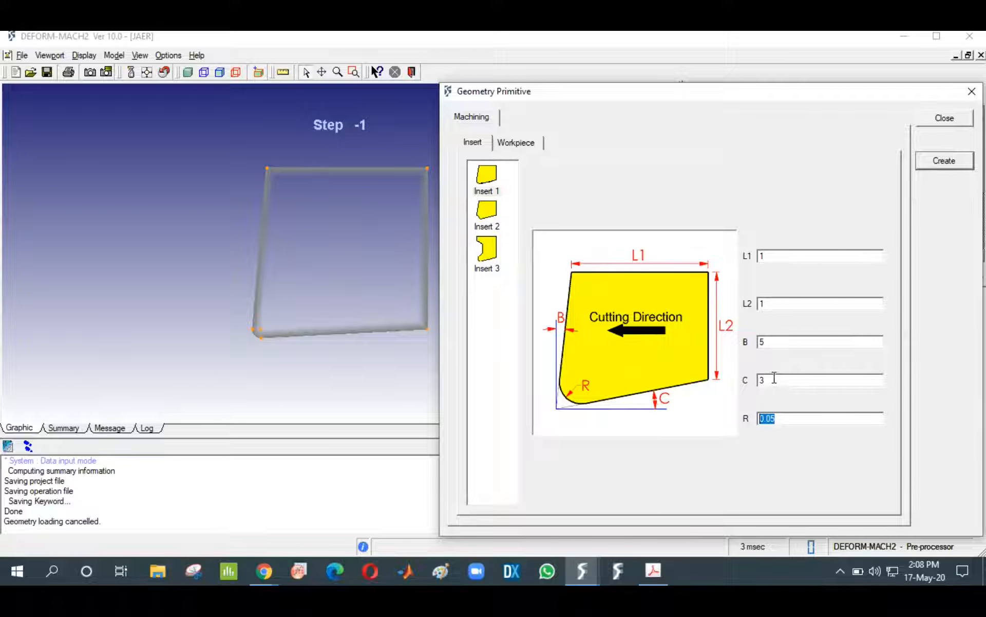
Recreate the Insert 1 geometry with angle C set to 5 and radius R set to 0.1, and finish the primitive definition
drag(766, 380, 737, 379)
text(5)
click(954, 158)
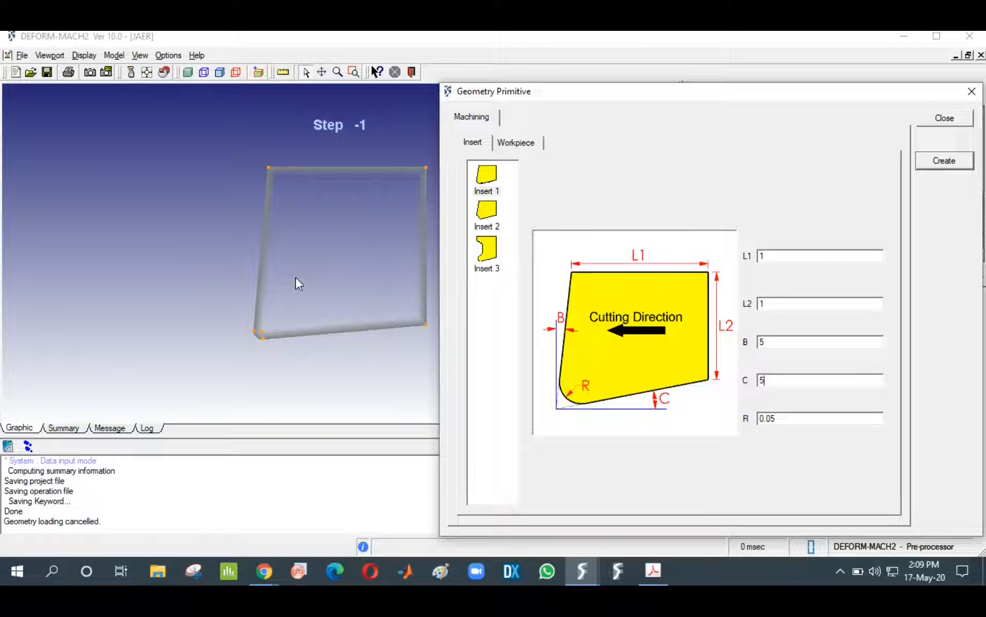
click(775, 420)
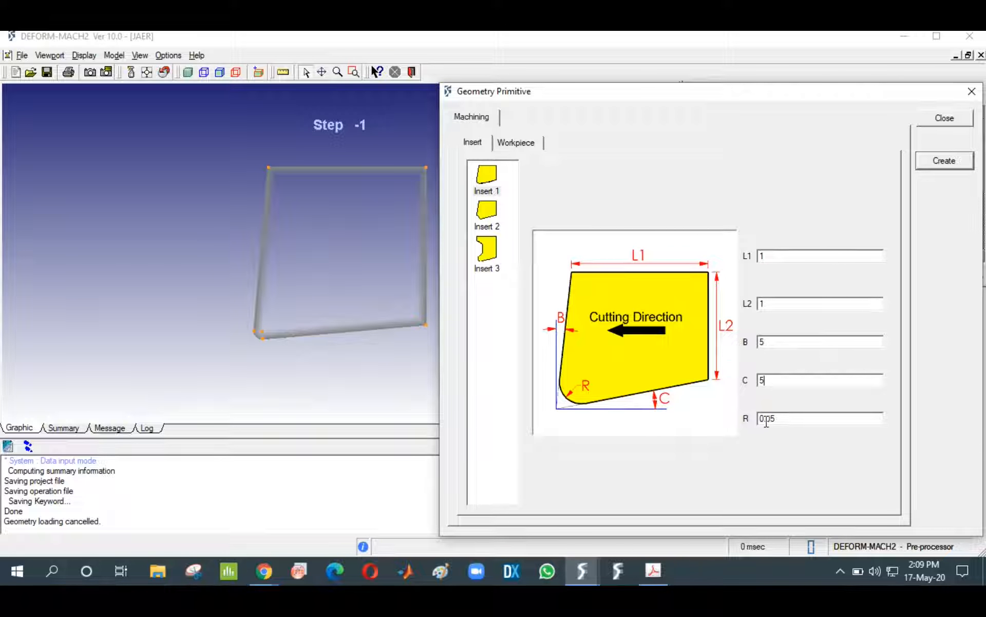
drag(762, 418, 790, 416)
text(.1)
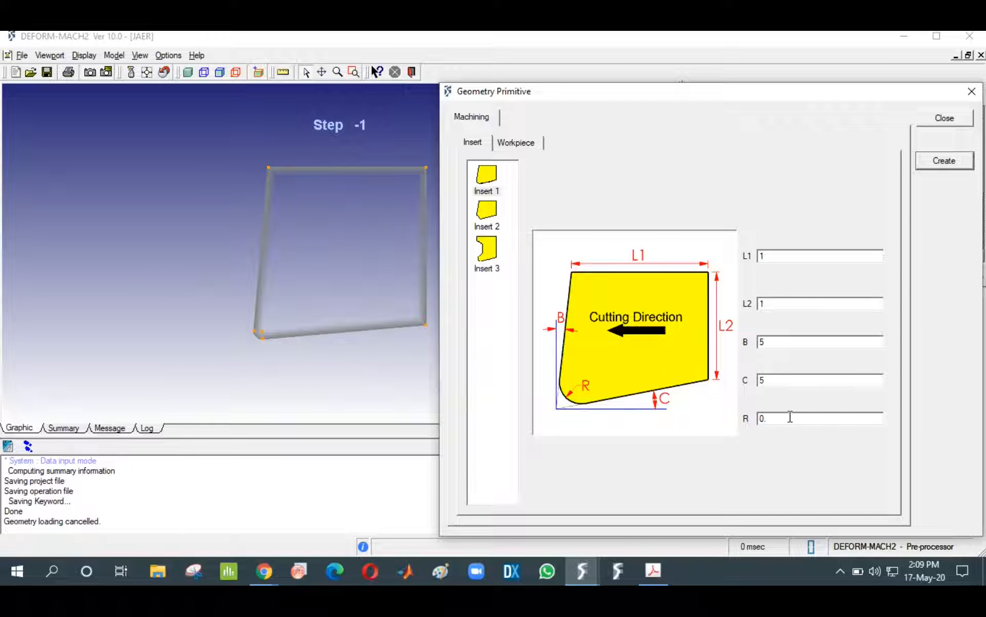
click(945, 160)
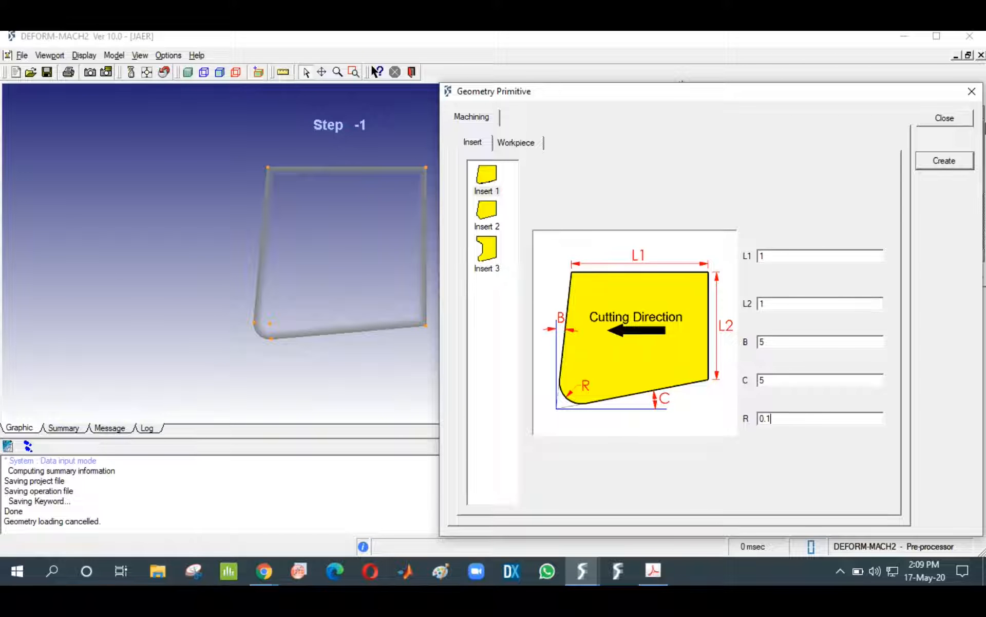
click(945, 119)
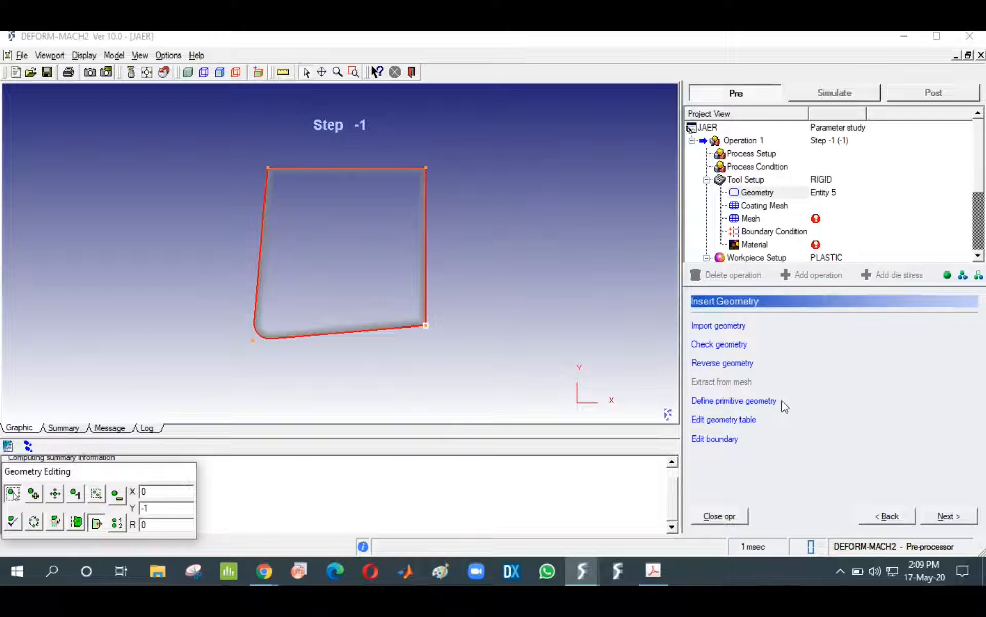
Review the insert's point coordinates in the geometry table and proceed to the coating mesh setup
click(724, 422)
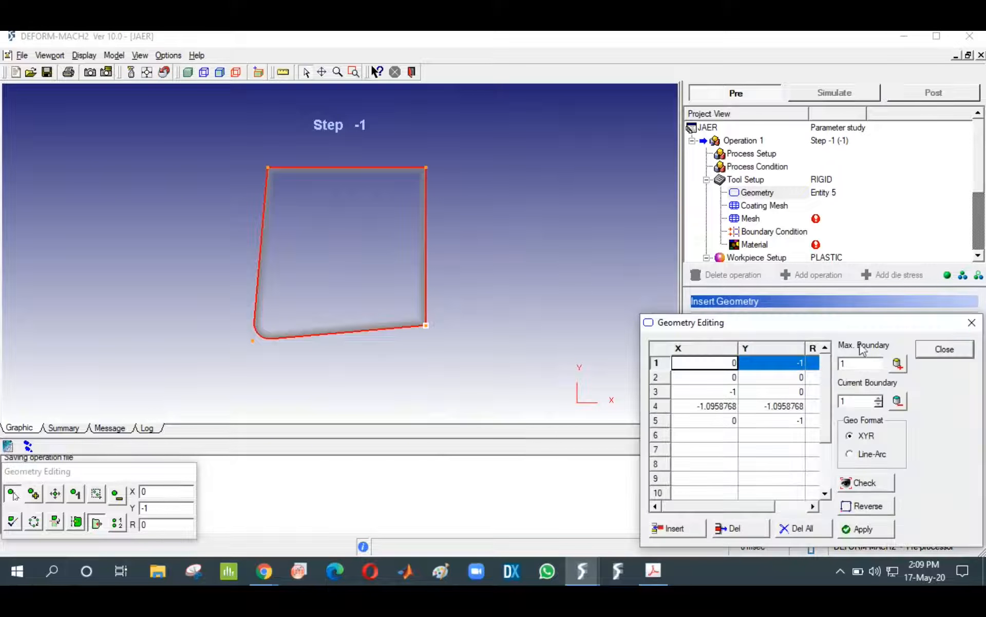
click(972, 324)
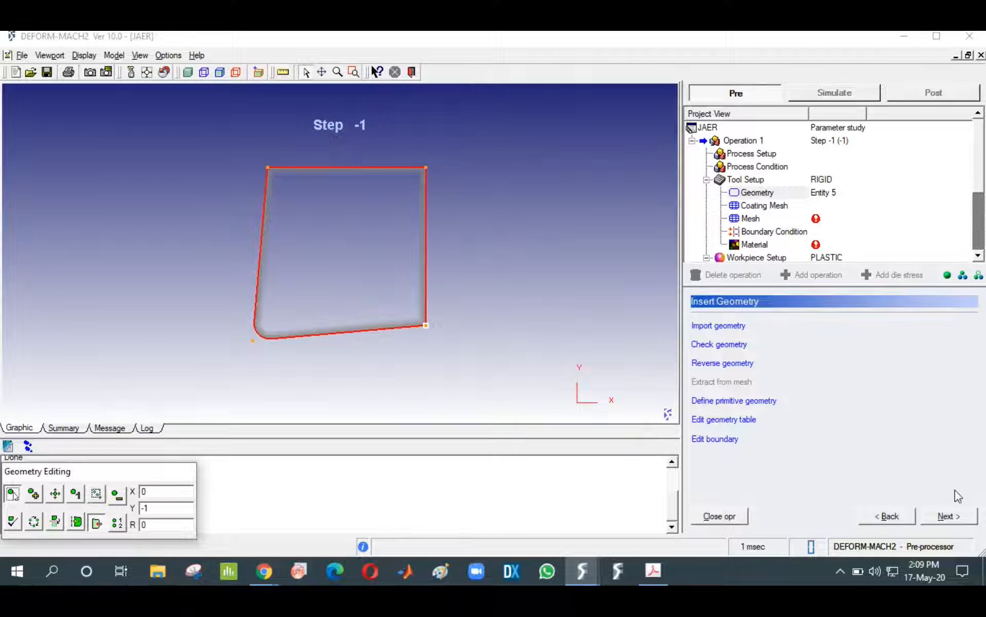
click(958, 516)
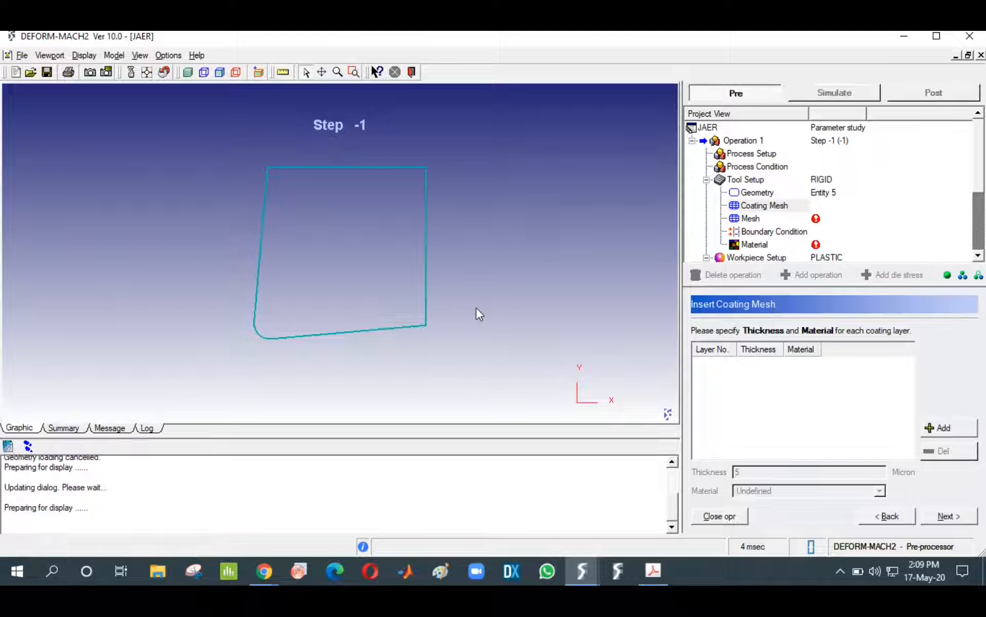
Add a coating layer to the insert with a thickness of 3 microns
click(949, 430)
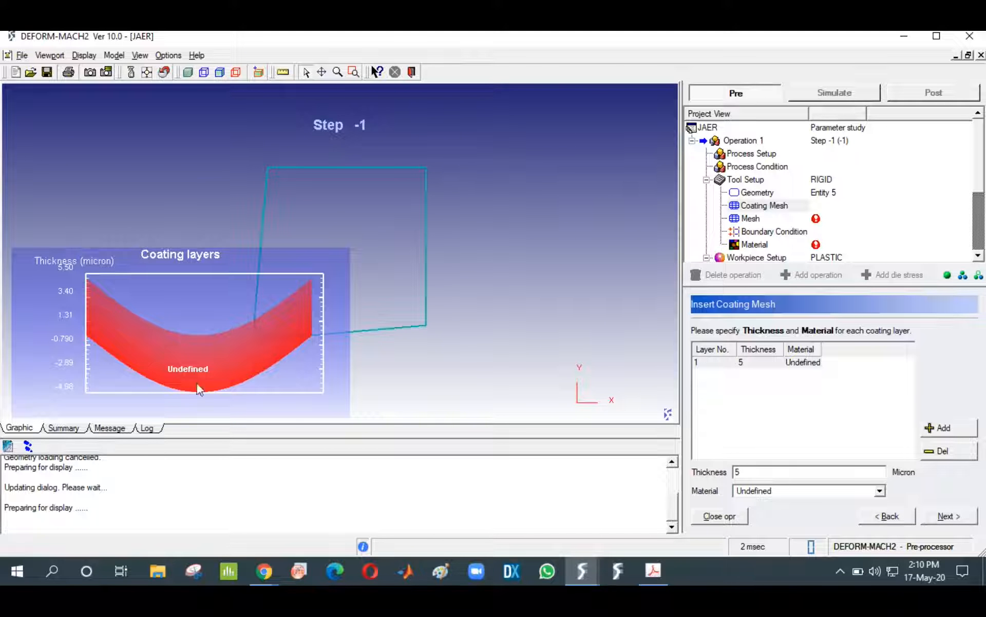
drag(782, 471, 625, 472)
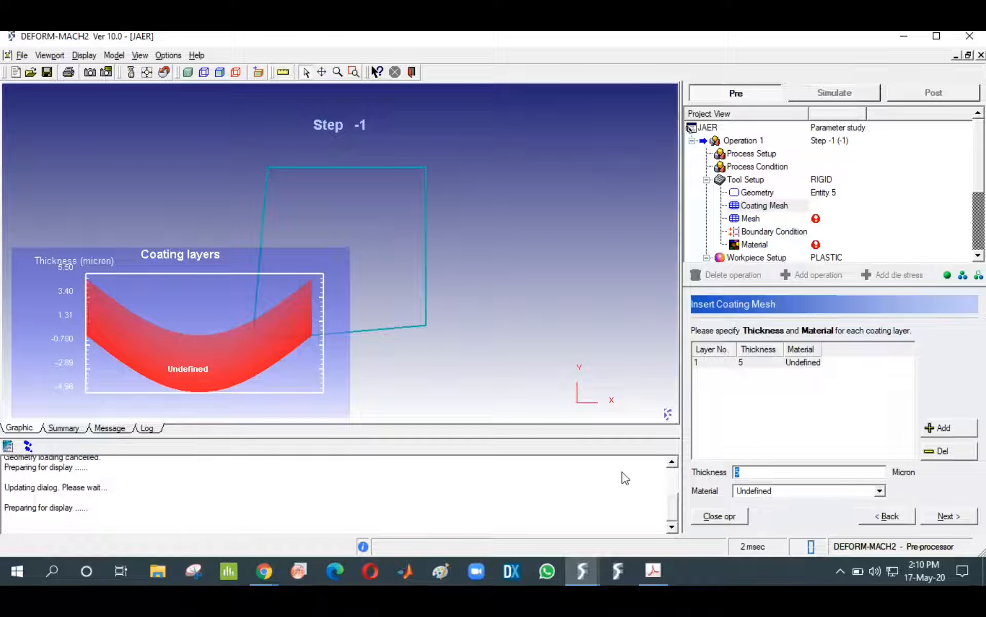
text(3)
Browse the coating materials in the material library without loading one, and delete the coating layer
click(880, 491)
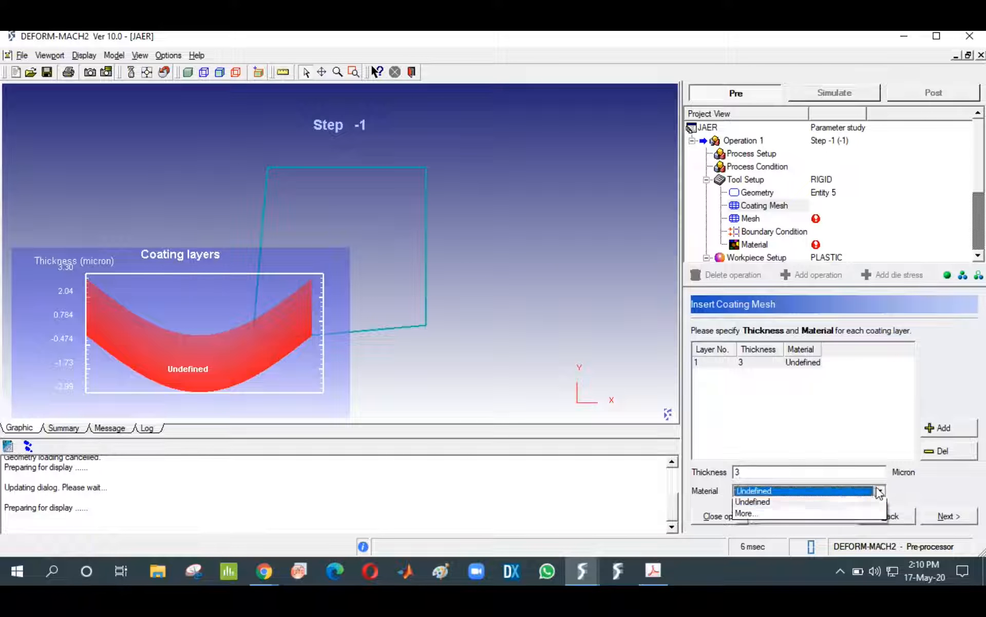
click(794, 516)
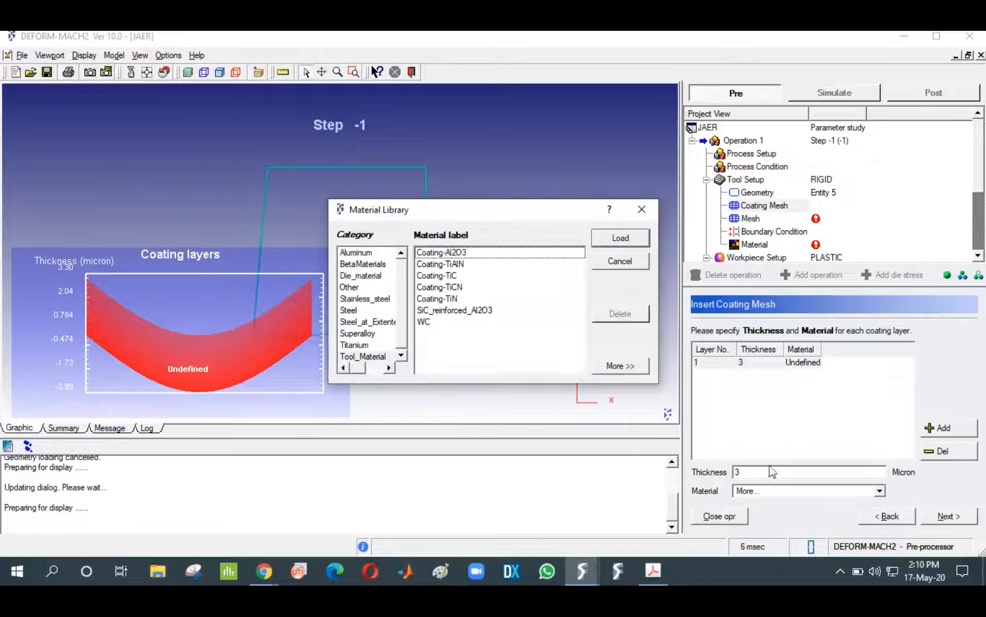
click(444, 253)
click(436, 264)
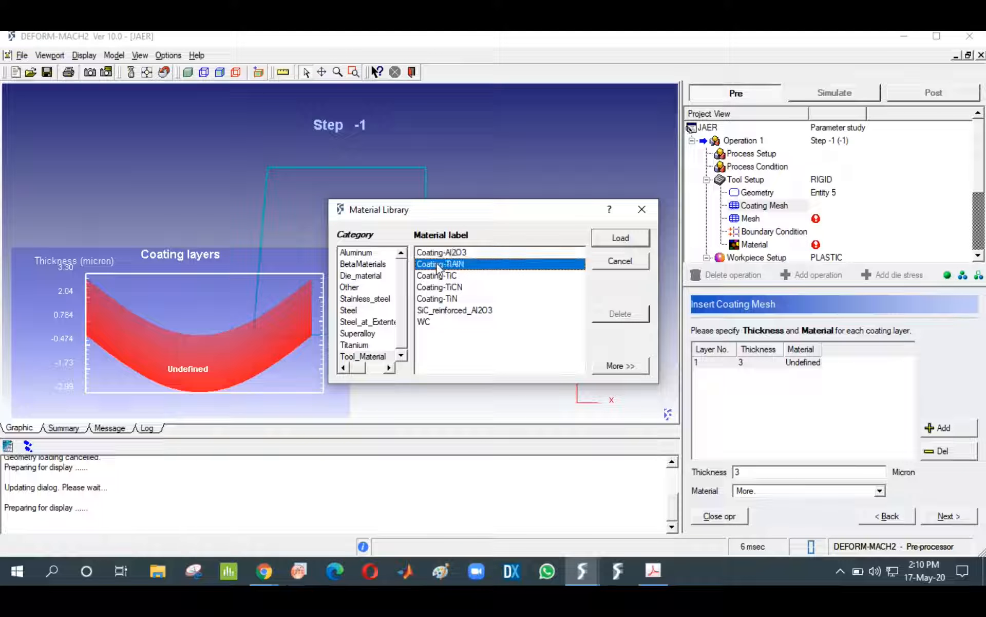
click(437, 275)
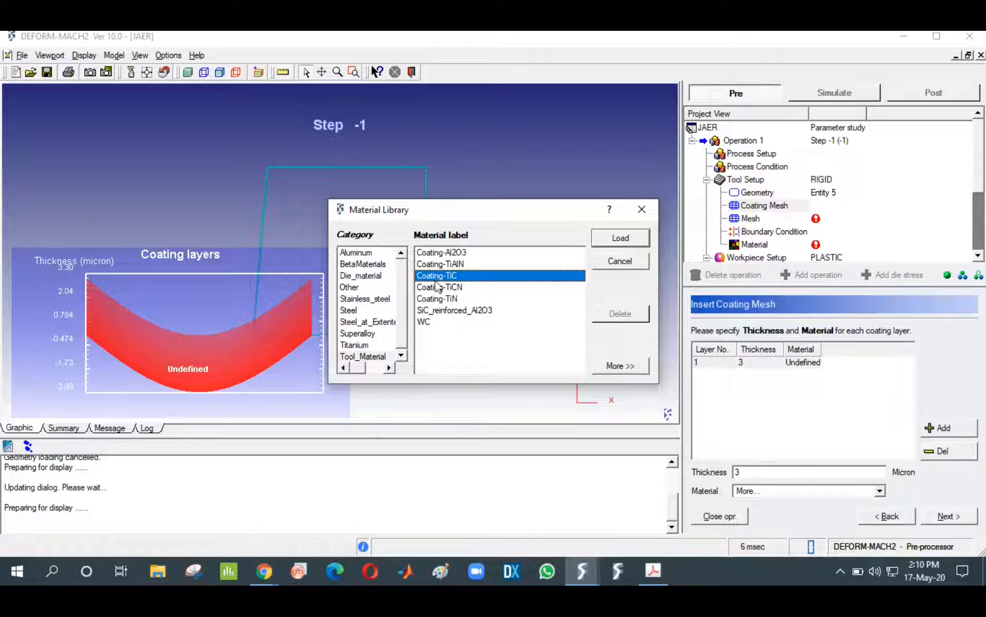
click(434, 288)
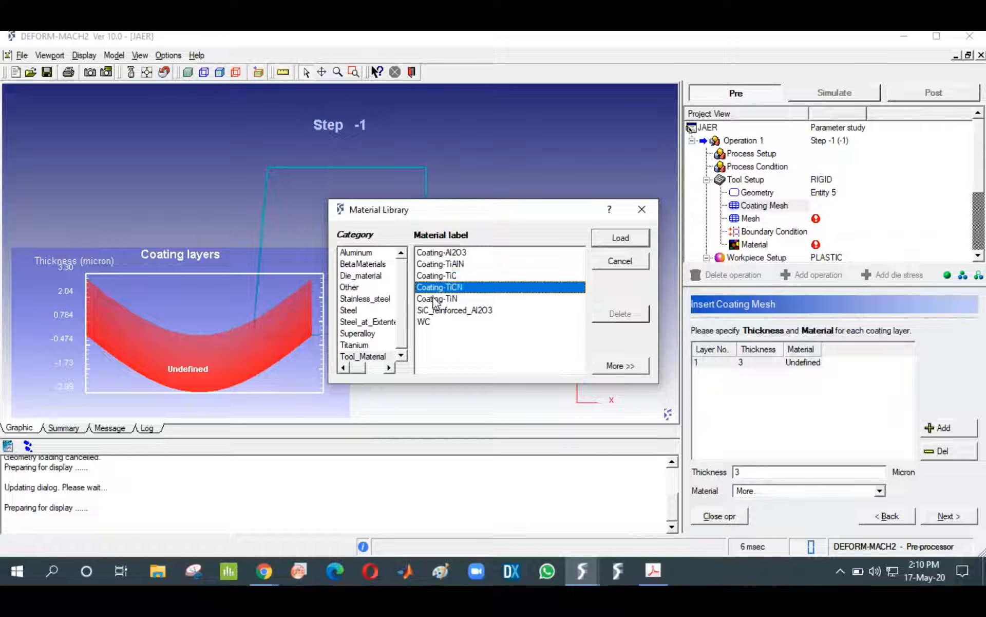
click(435, 302)
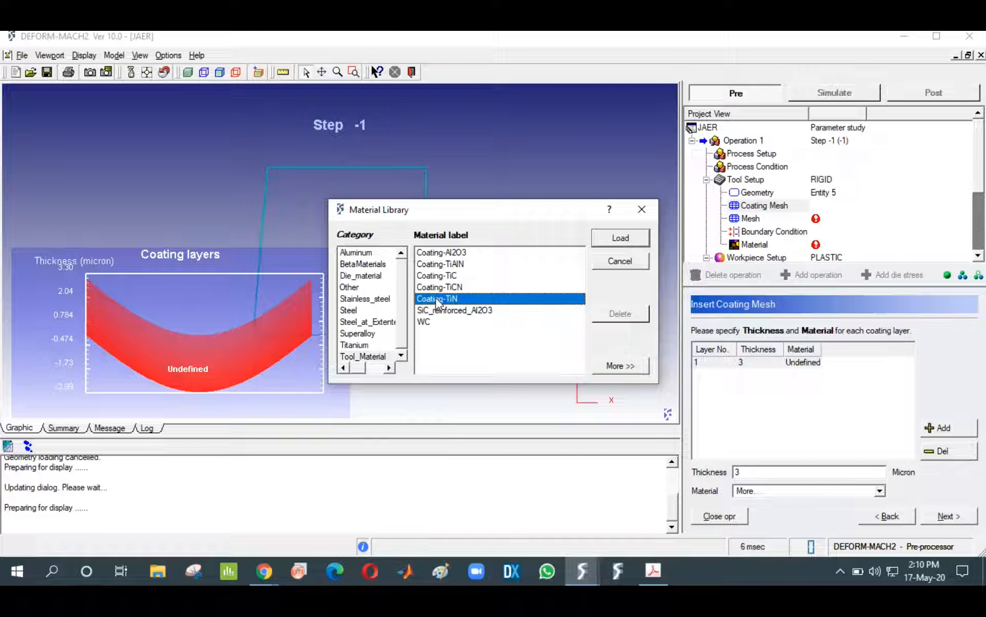
click(646, 212)
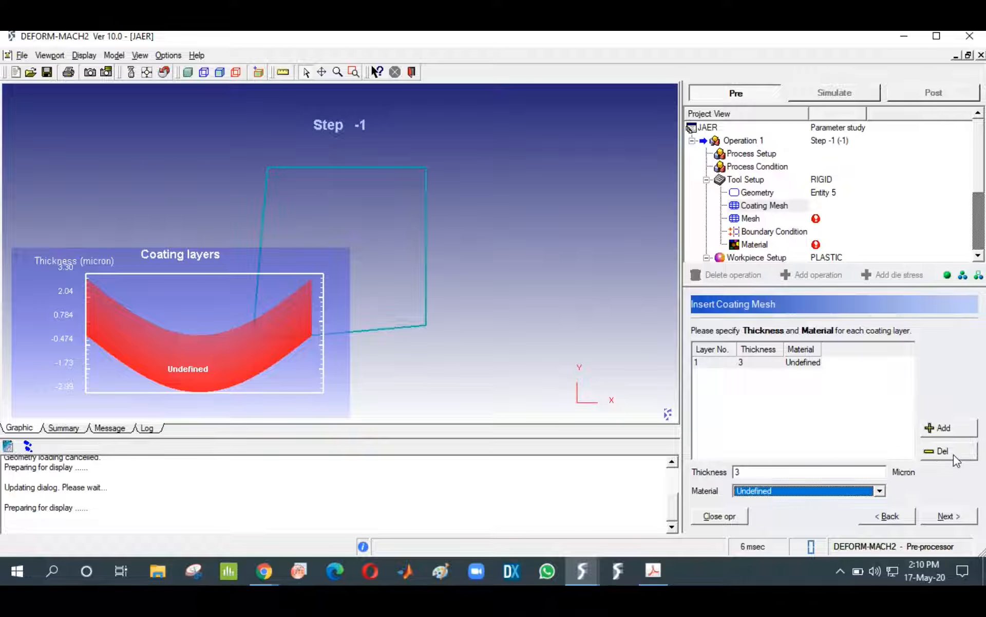
click(954, 454)
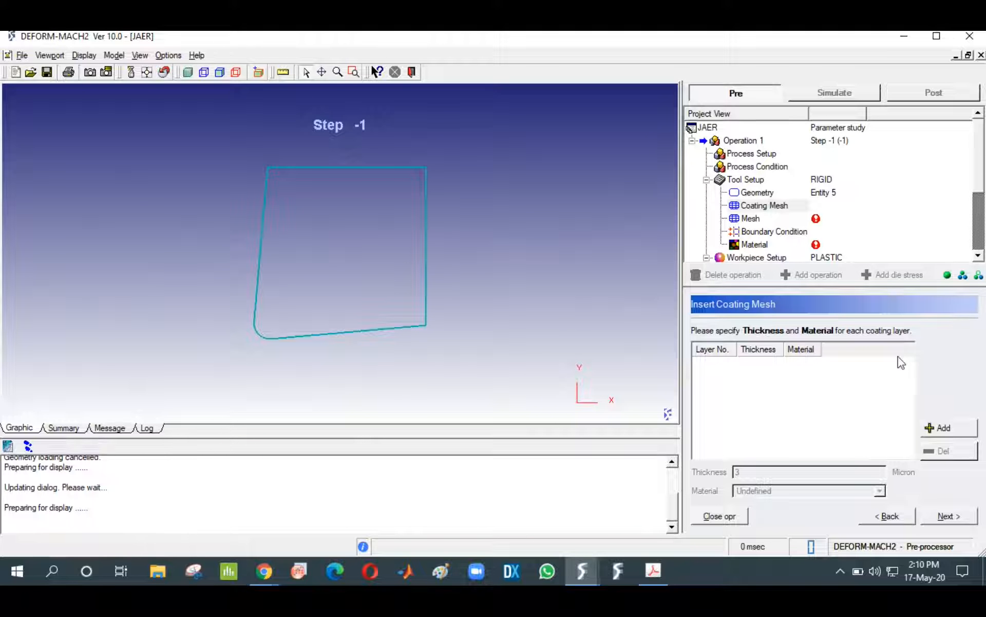
Proceed to tool mesh generation without a coating and mesh the insert at the relative mesh size of 700
click(955, 516)
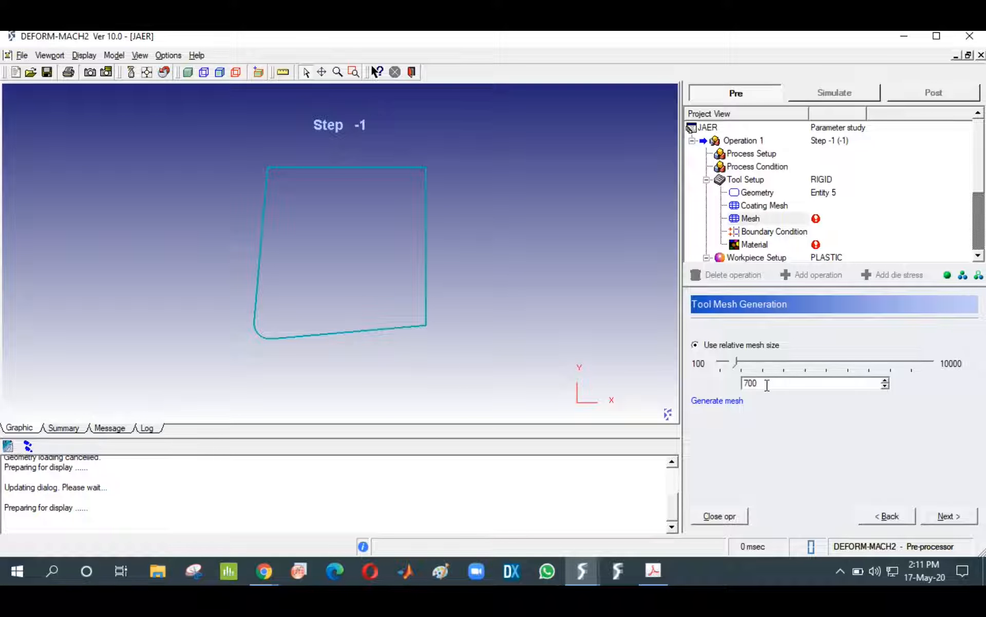
click(726, 400)
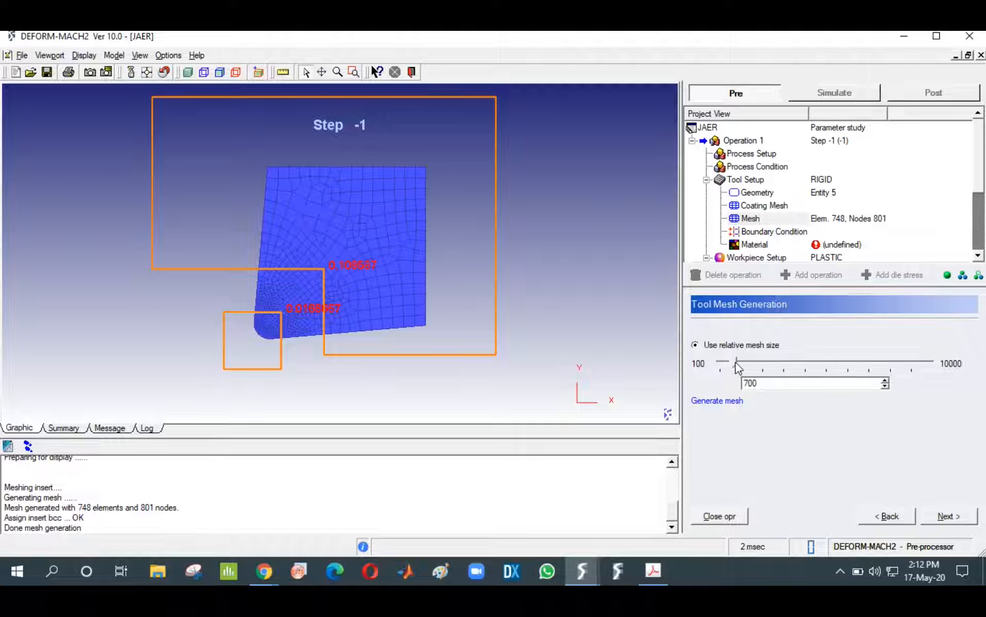
Regenerate the tool mesh with a relative mesh size of 5000
drag(759, 383, 730, 383)
text(5000)
drag(767, 380, 697, 380)
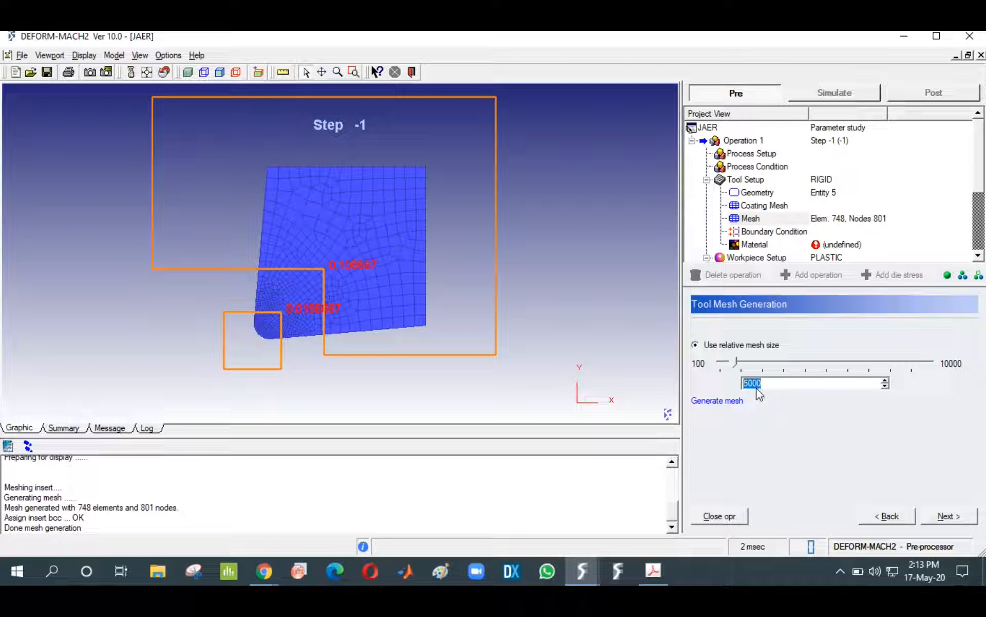
click(711, 400)
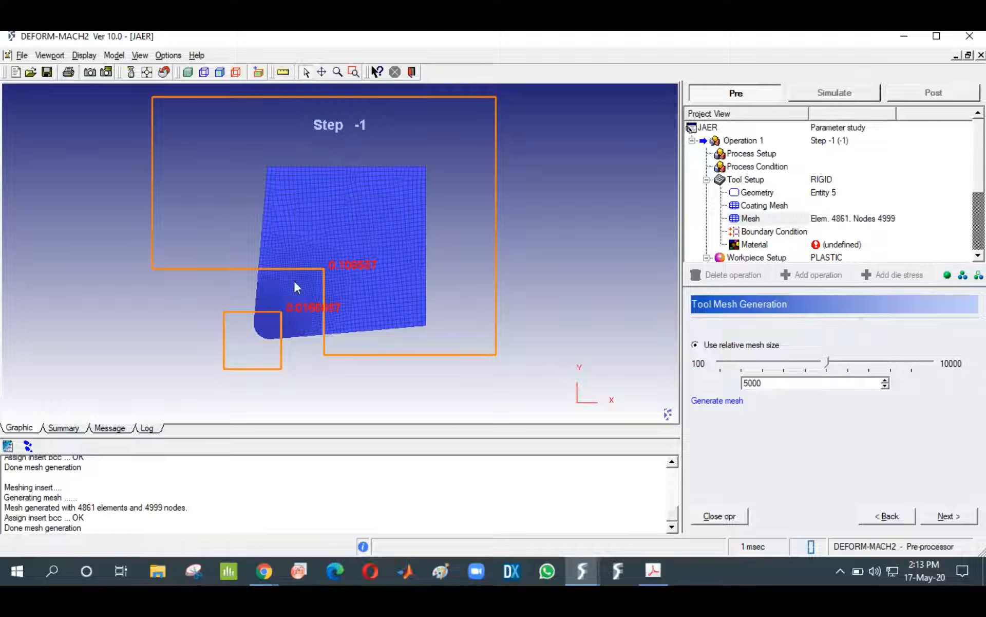
Regenerate the tool mesh with a relative mesh size of 500 and proceed to the insert's boundary conditions
double_click(770, 383)
text(500)
click(702, 399)
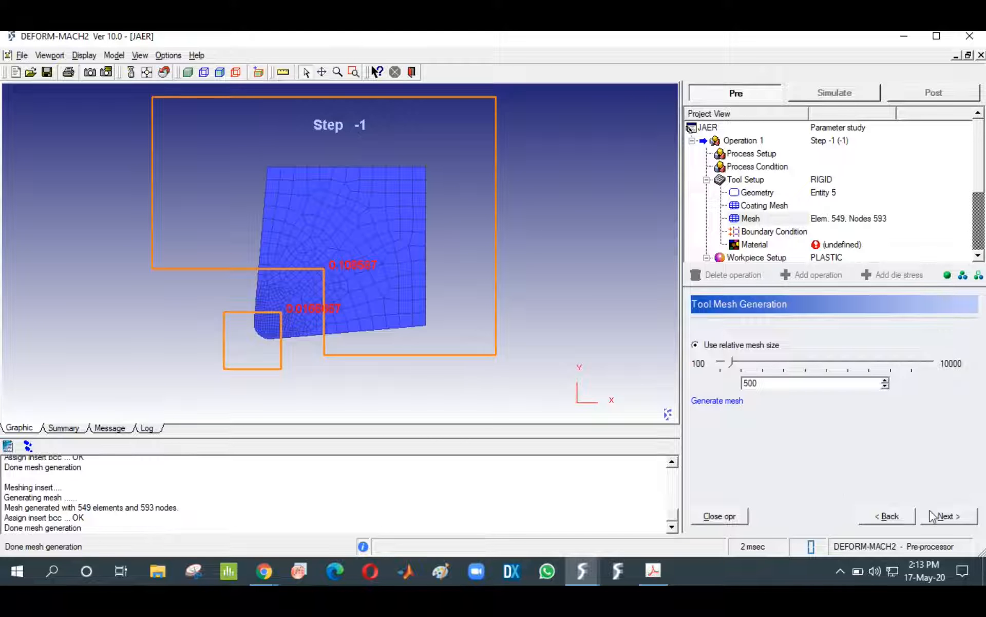
click(958, 517)
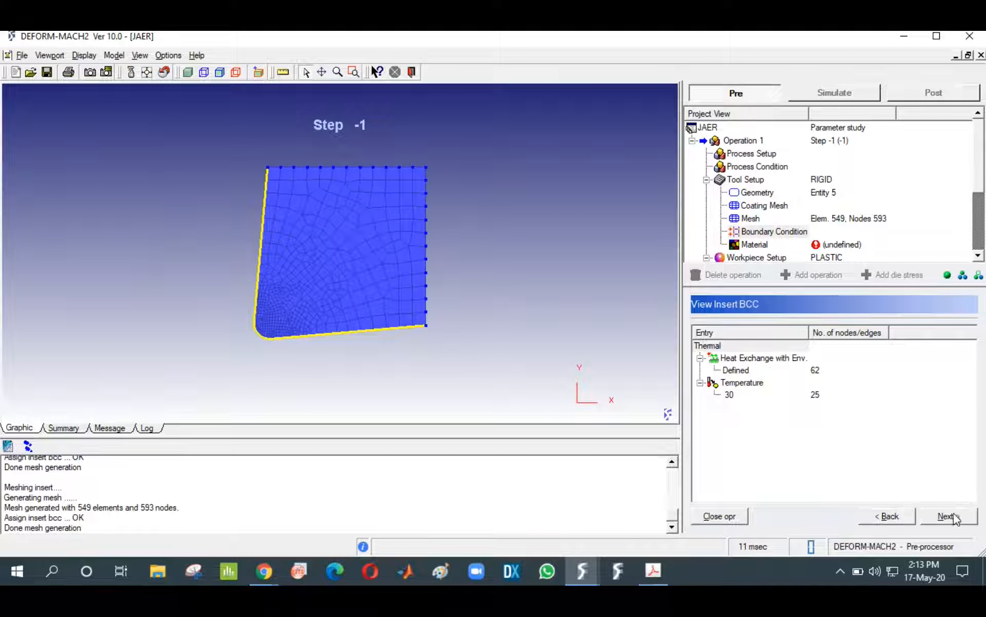
Check the insert's temperature boundary condition and proceed to the insert material setup
click(741, 389)
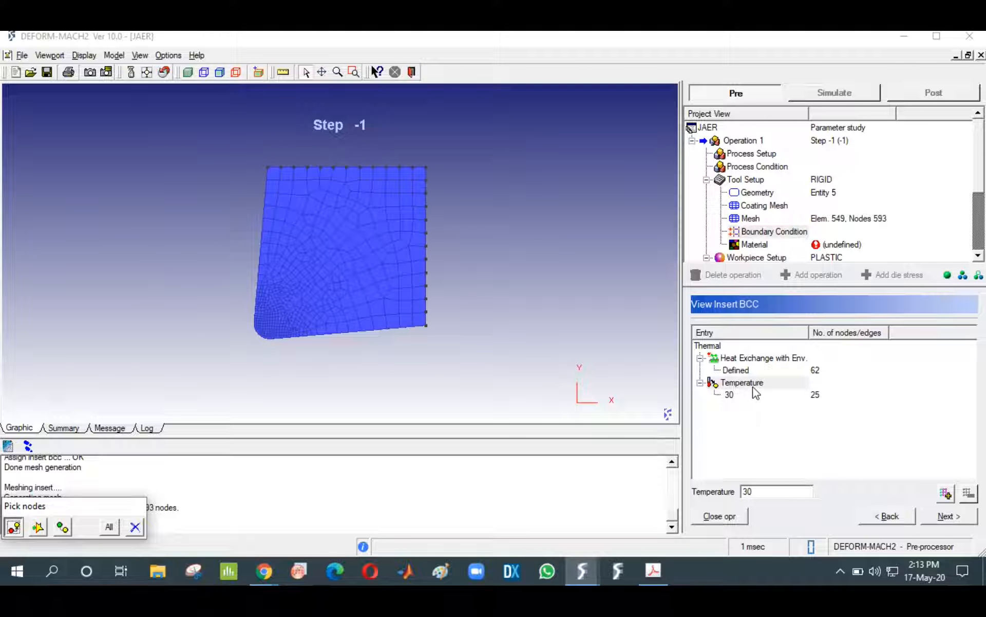
click(776, 490)
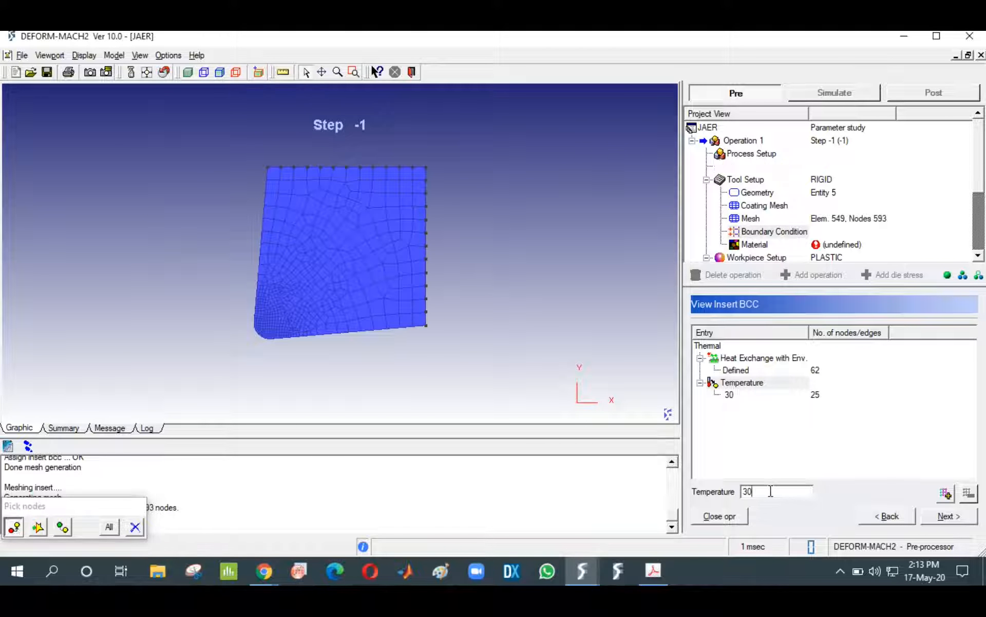
click(955, 518)
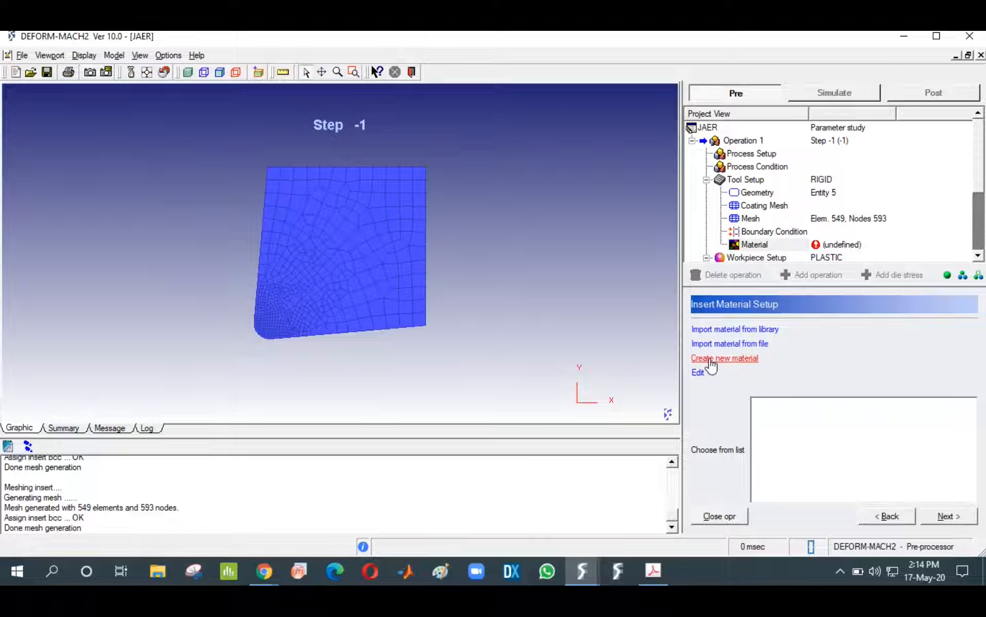
Open the material library for the insert and browse the Aluminum, BetaMaterials, Die_material and Other categories
click(723, 332)
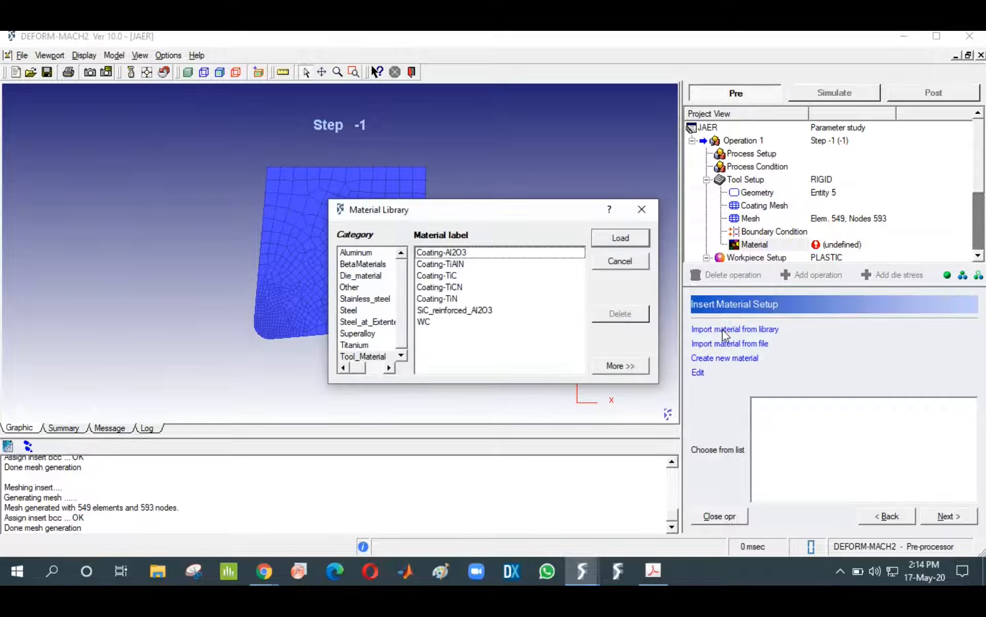
click(362, 254)
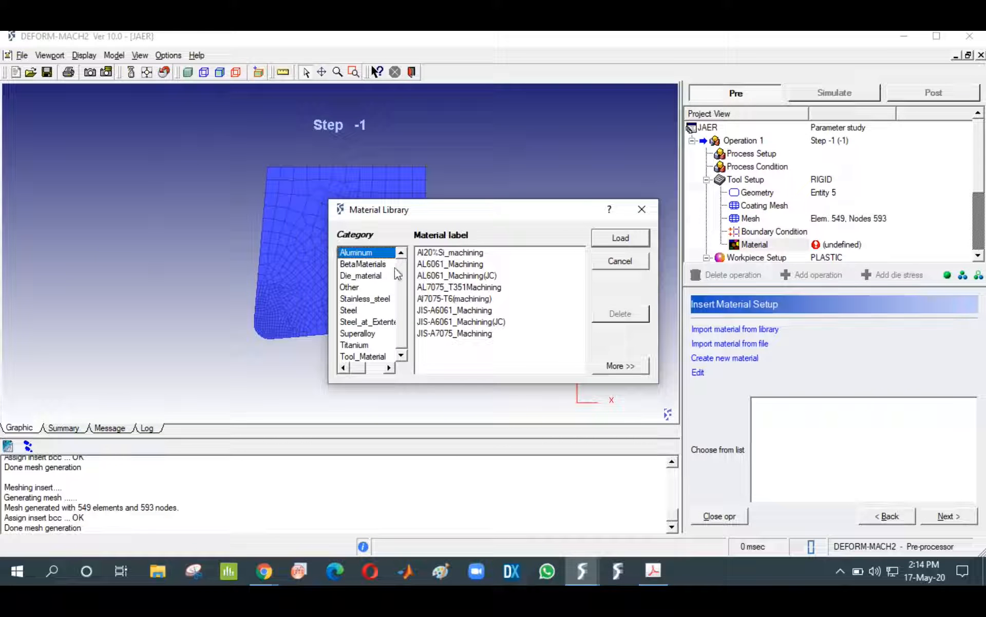
click(369, 265)
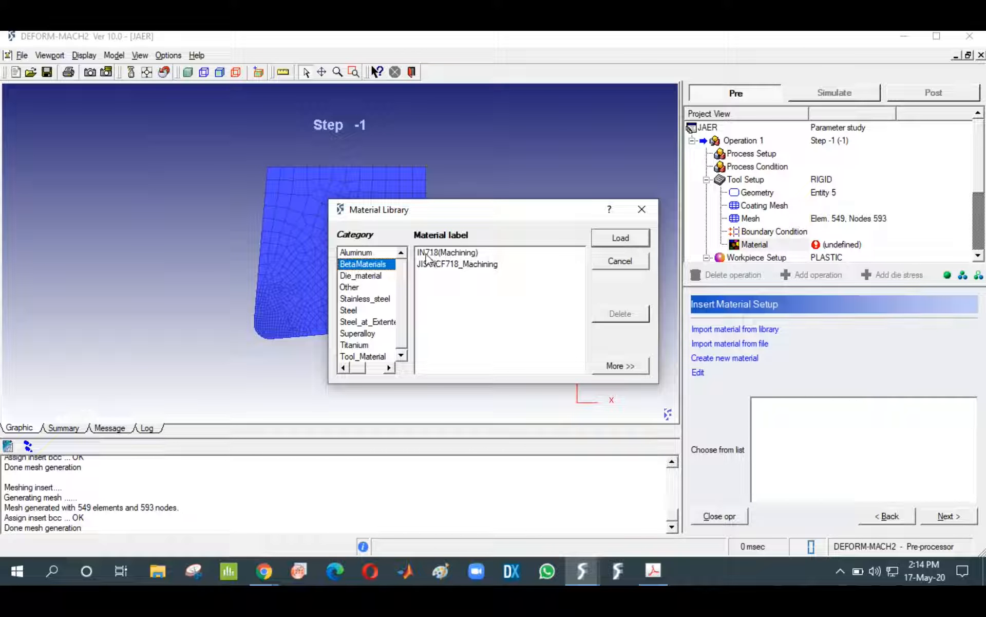
click(359, 278)
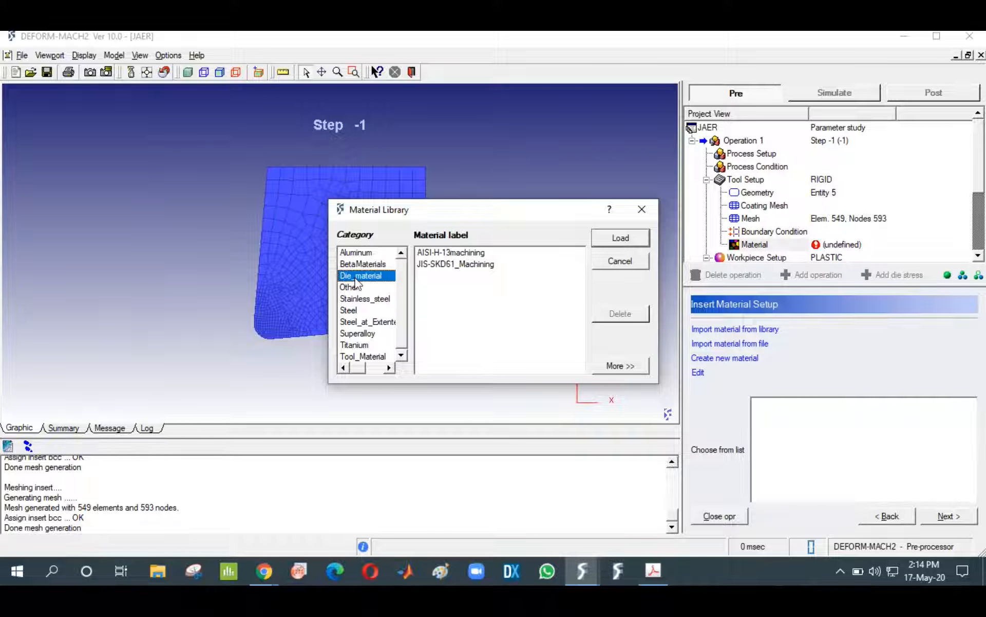
click(443, 265)
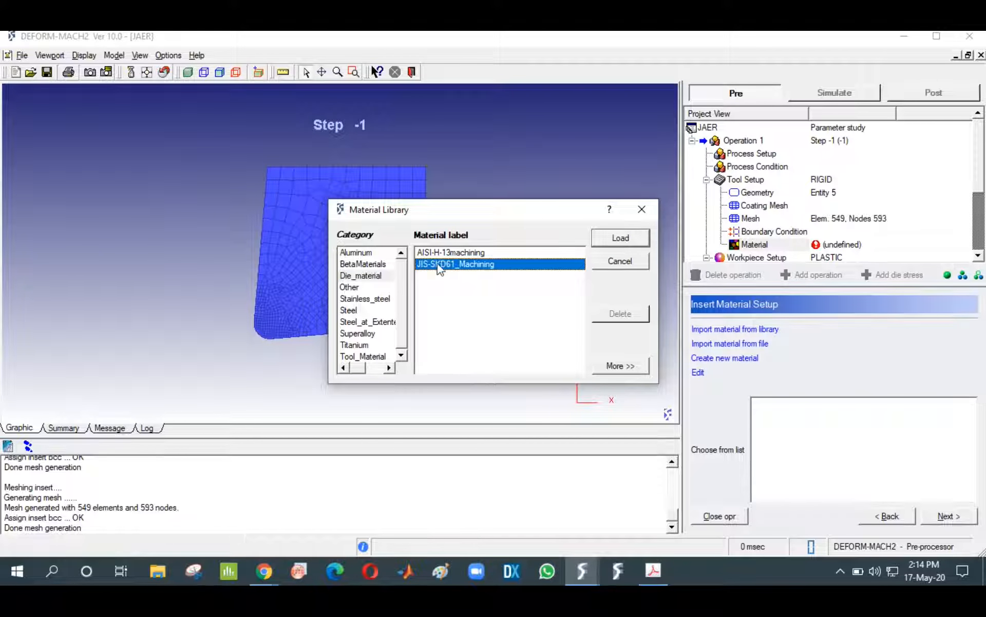
click(362, 287)
click(431, 300)
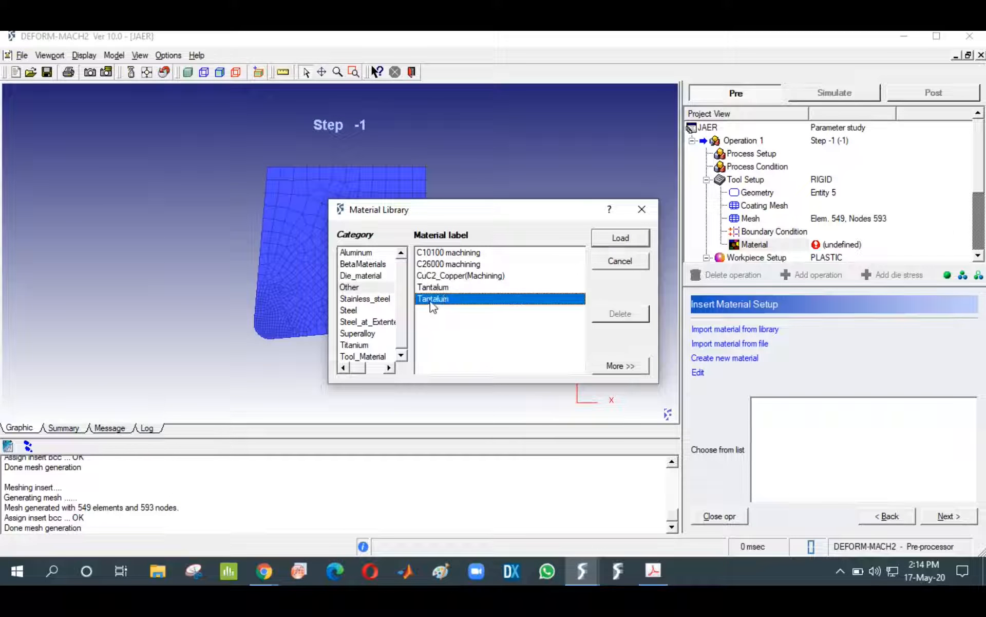
click(447, 287)
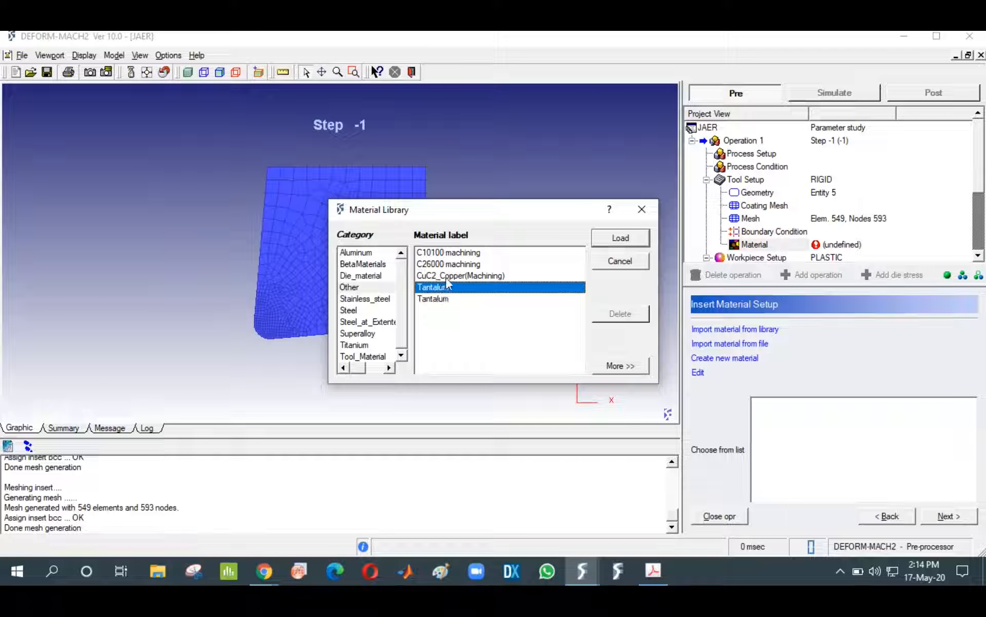
click(446, 275)
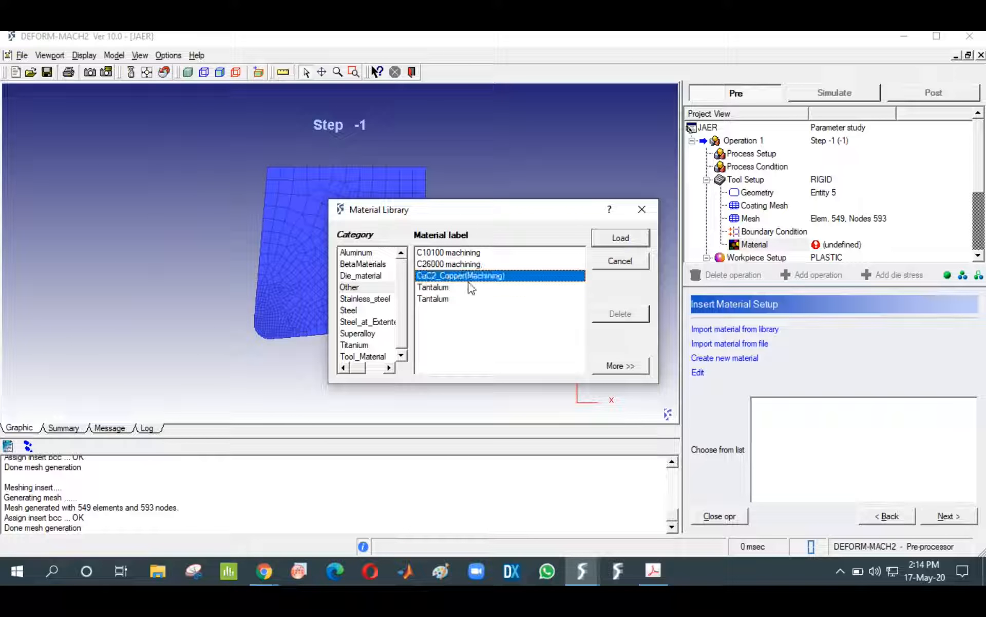
click(442, 253)
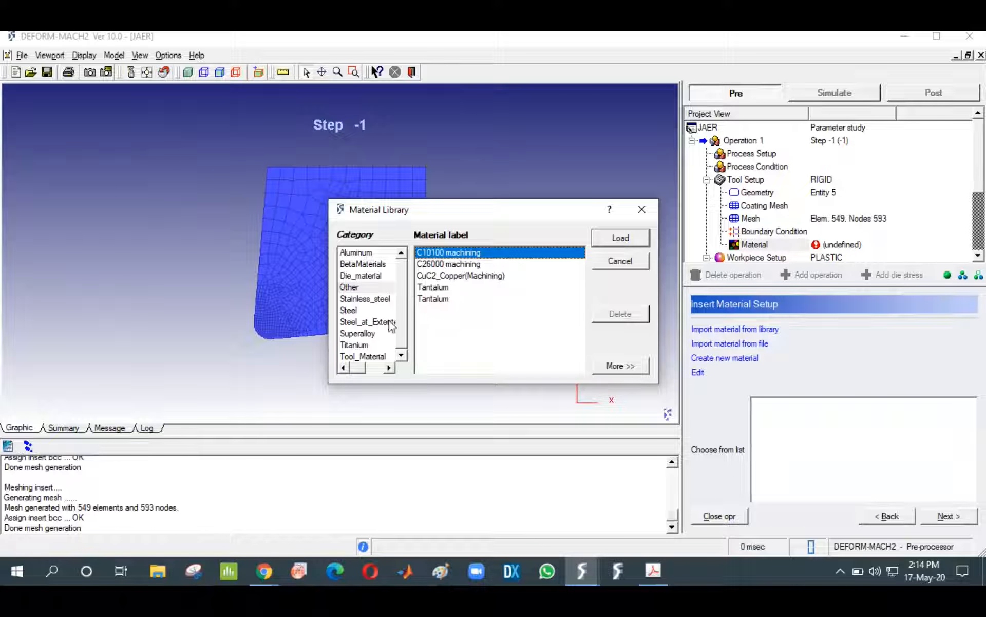
Browse the library's Stainless_steel, Steel, Superalloy and Tool_Material categories
click(356, 300)
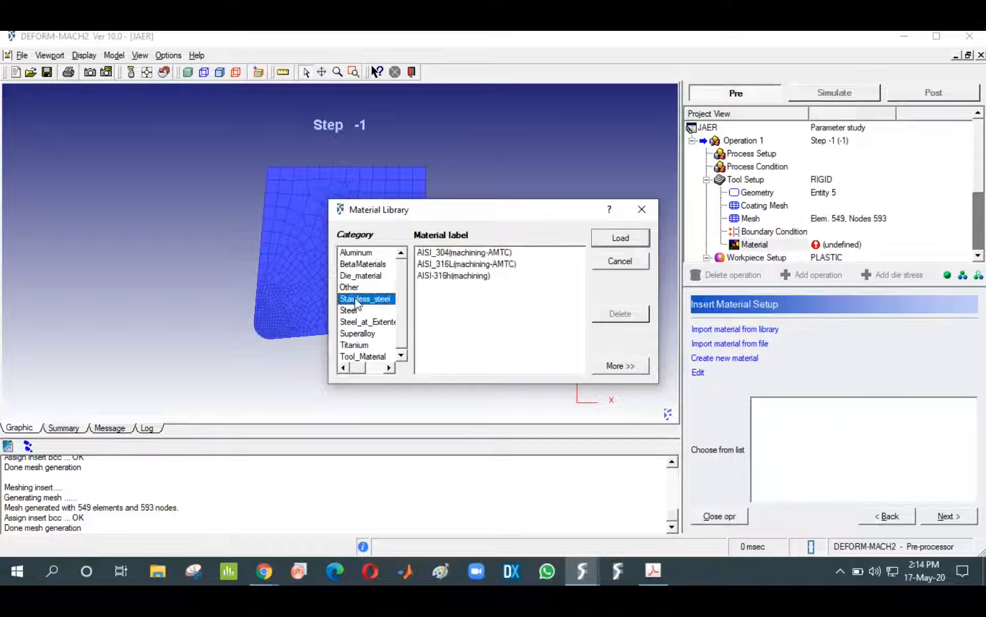
click(347, 311)
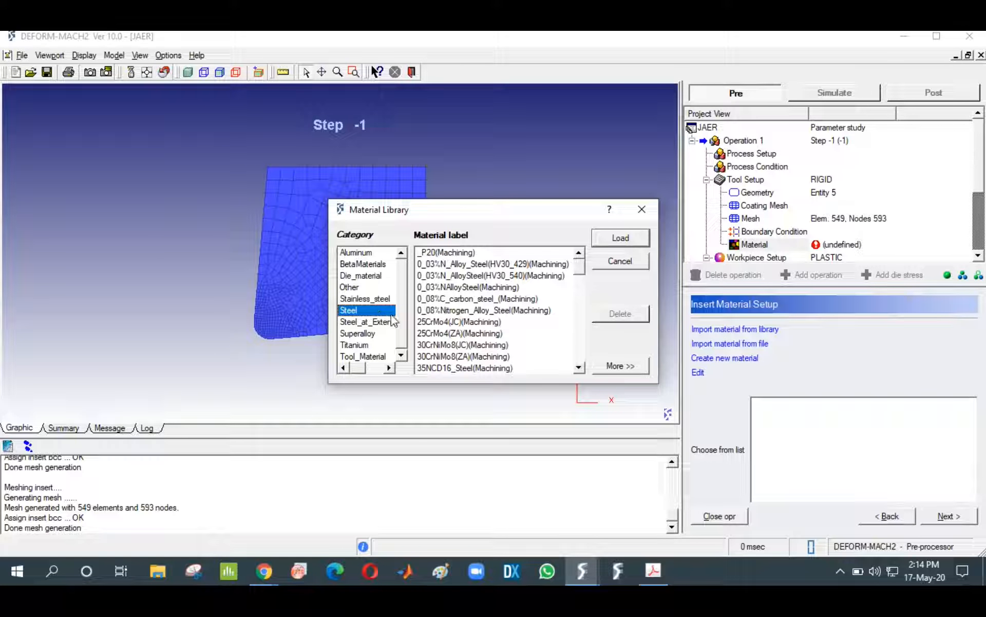
click(372, 335)
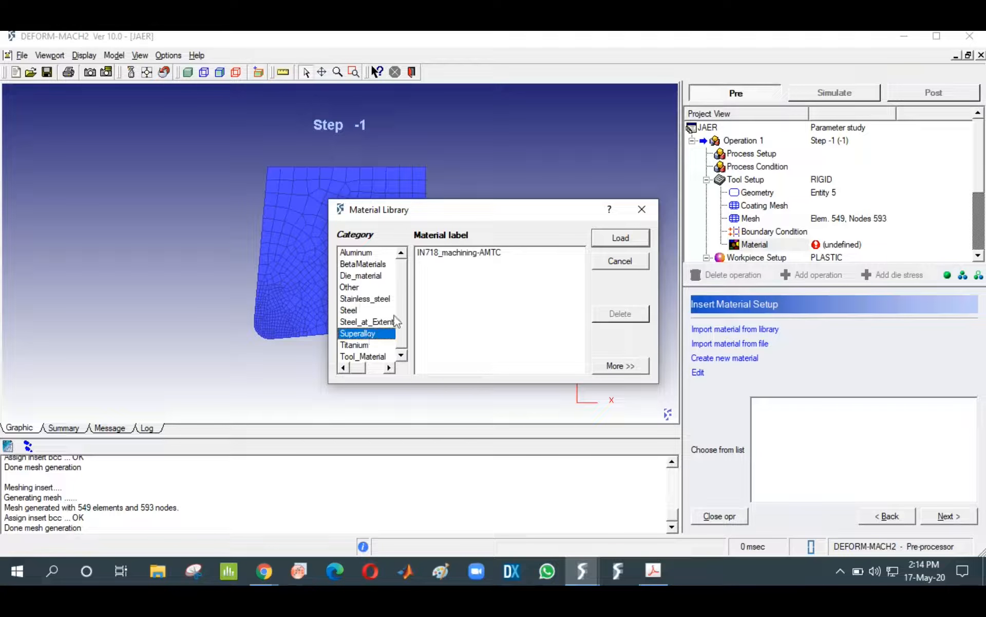
click(445, 254)
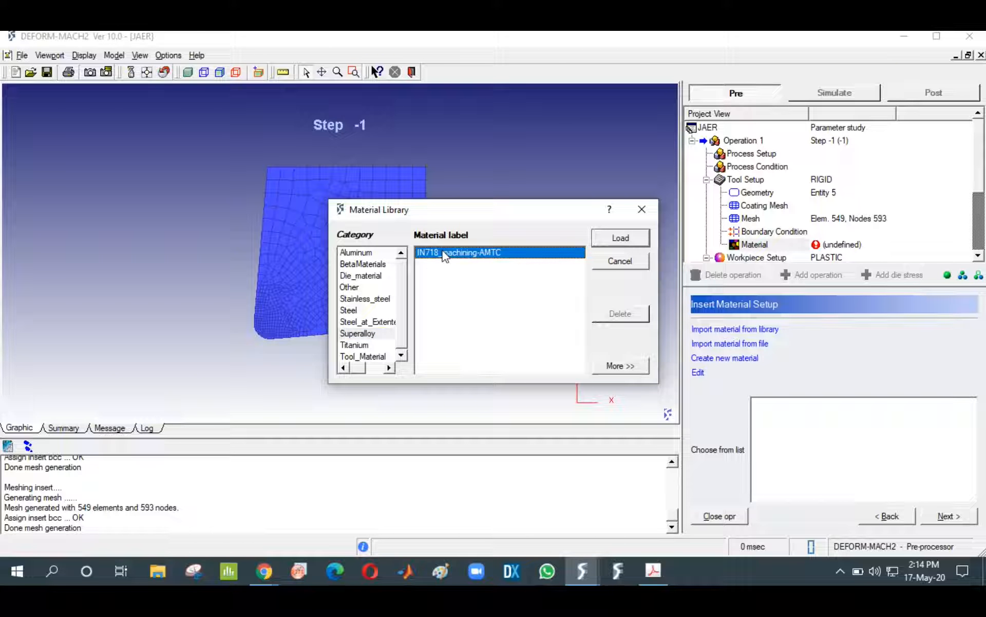
click(369, 356)
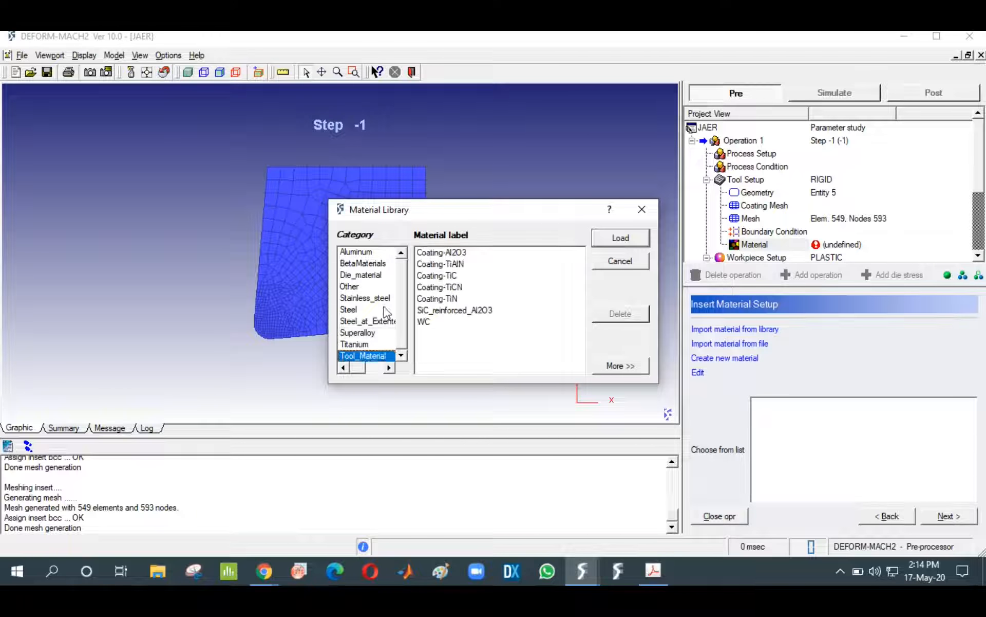
Look through the Steel category and show the detailed description of AISI-1045 machining (ERC)
click(350, 309)
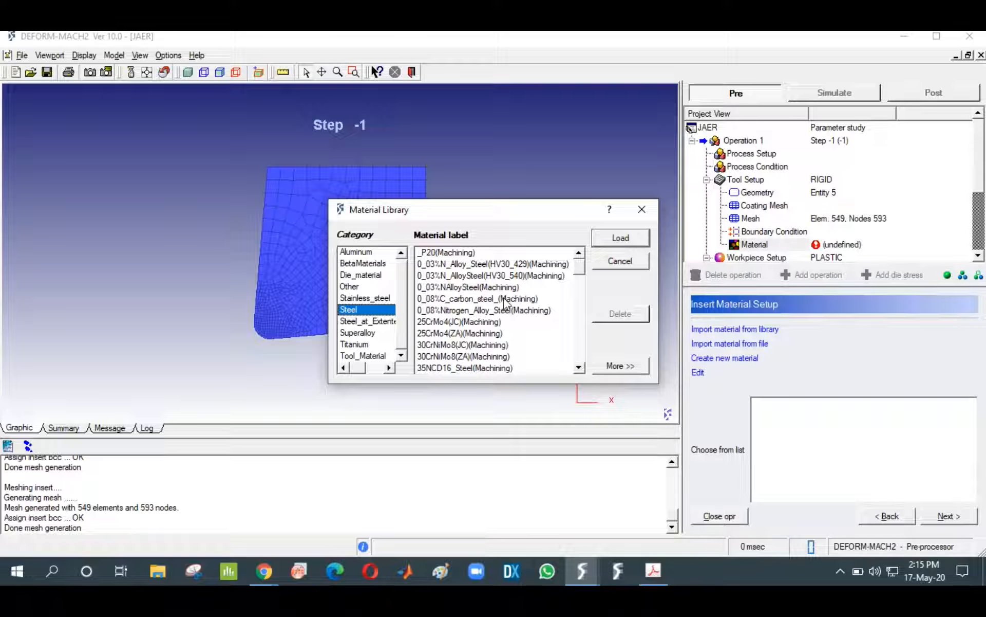
scroll(506, 303, down, 5)
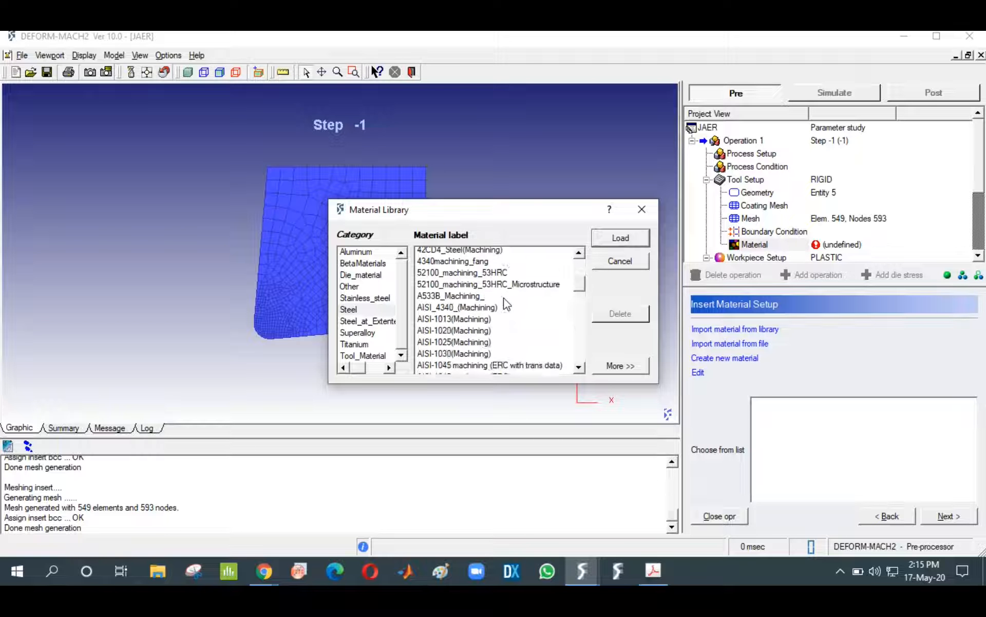
scroll(508, 304, down, 3)
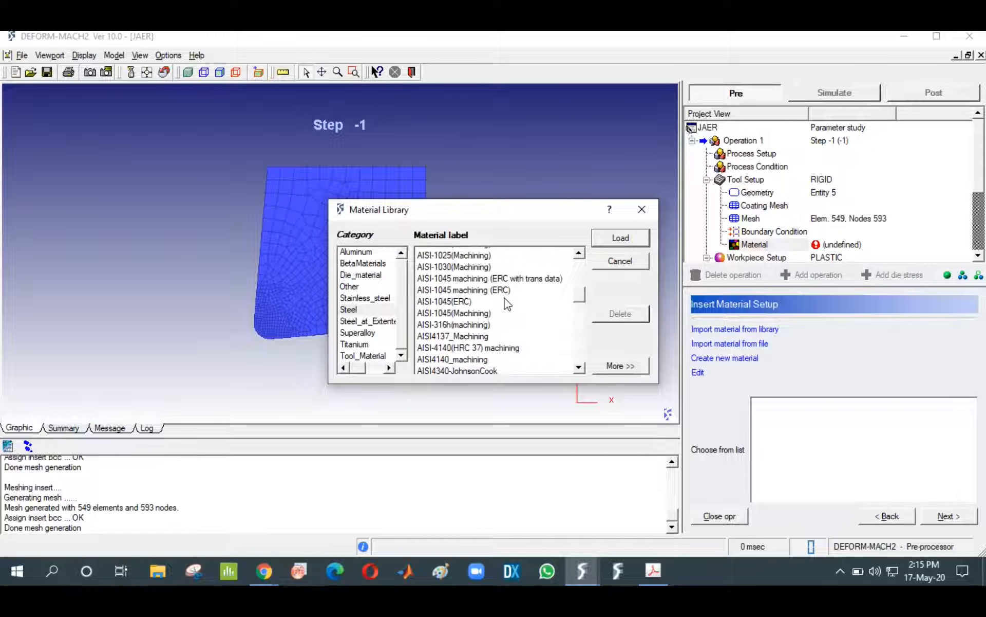
scroll(507, 304, down, 4)
scroll(507, 304, down, 3)
scroll(507, 305, up, 8)
click(446, 288)
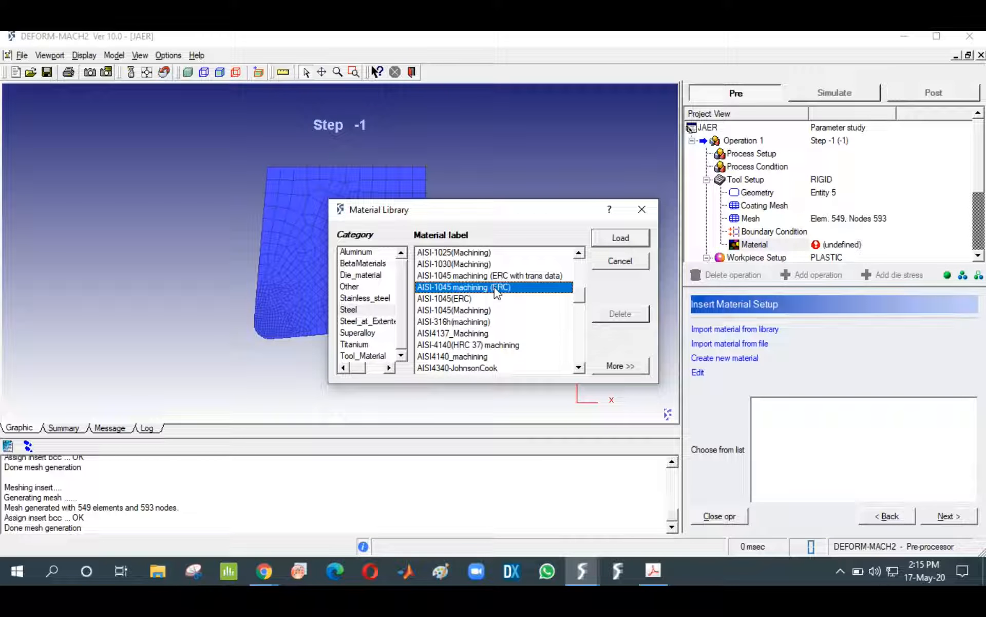
click(619, 366)
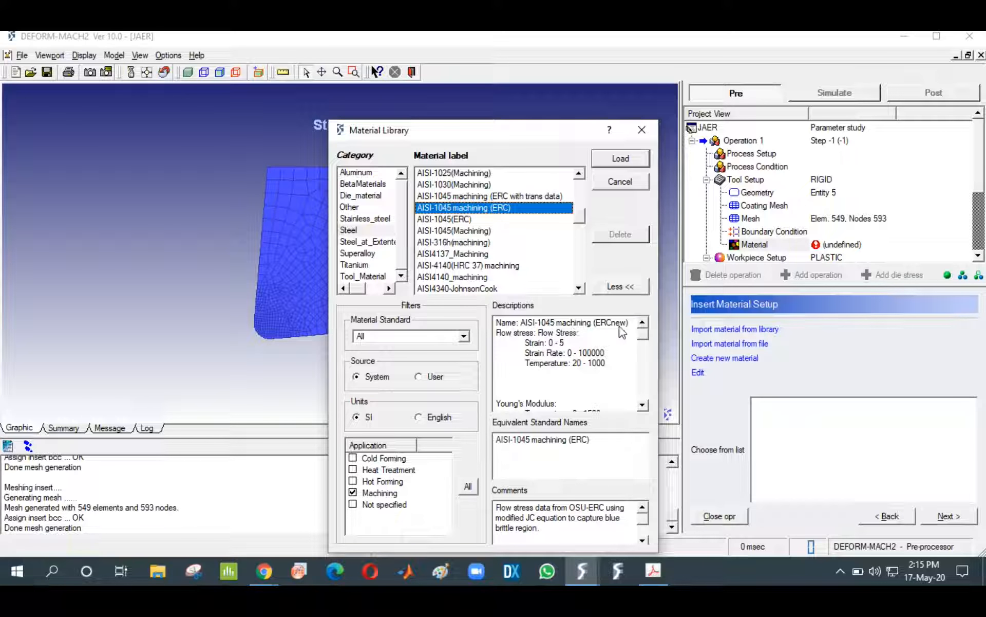
click(559, 339)
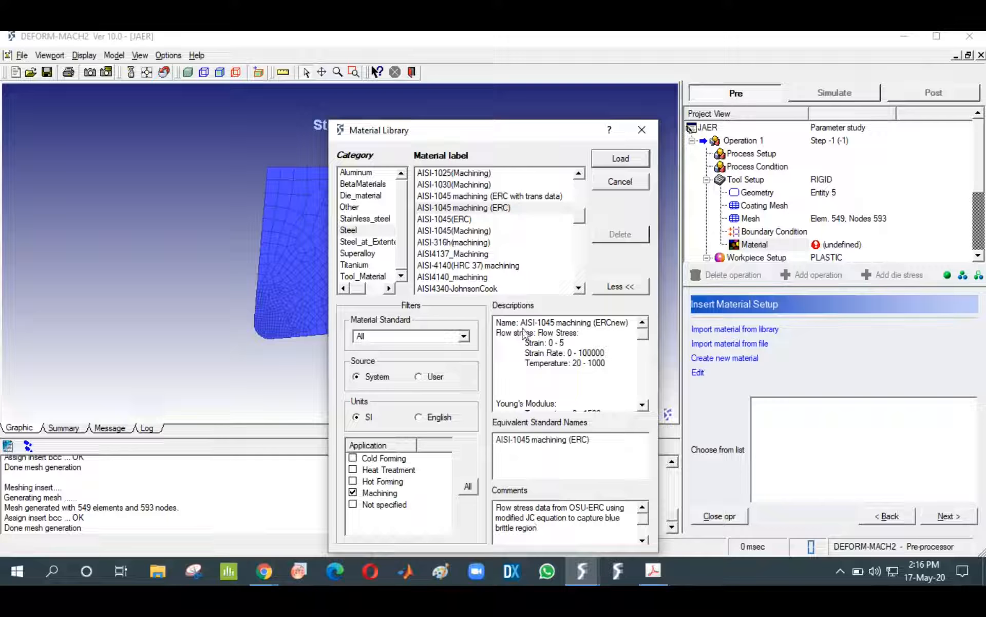
Compare the descriptions and equivalent standard names of AISI-1045(ERC), AISI-1045 machining (ERC) and AISI-1045(Machining)
click(450, 218)
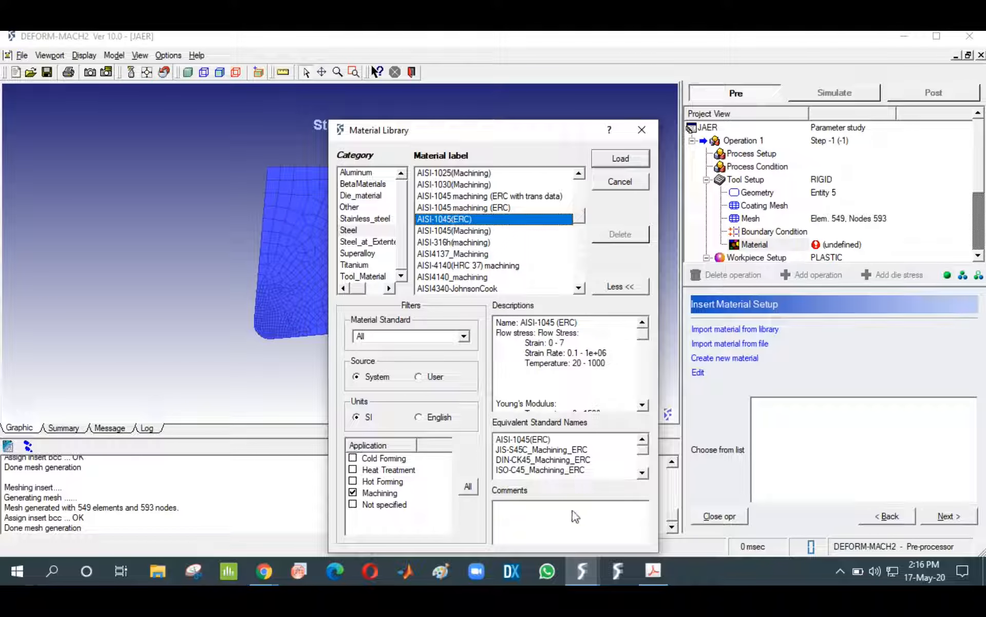
click(543, 527)
scroll(566, 359, down, 5)
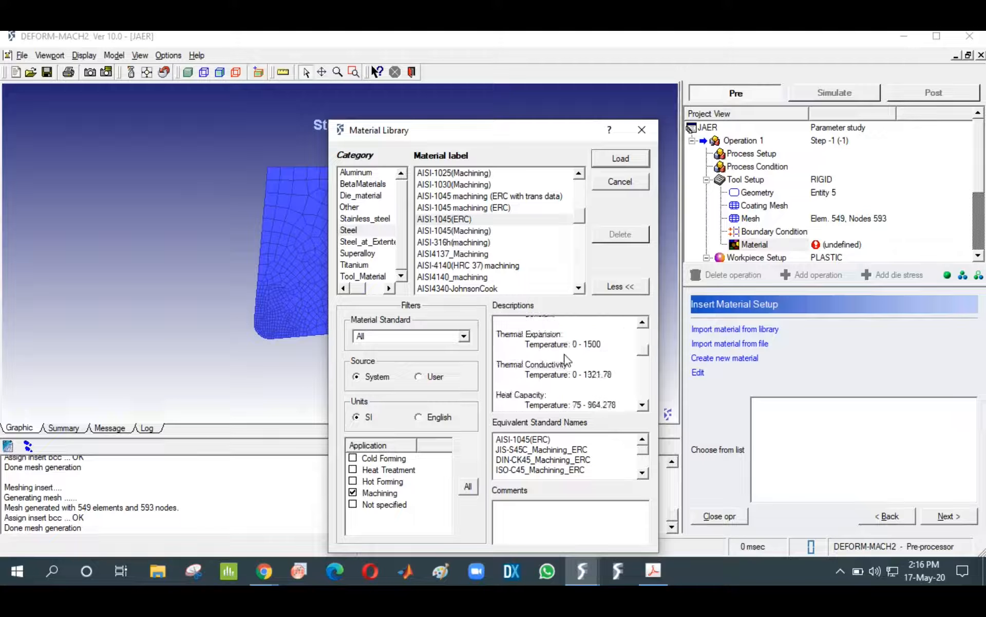
scroll(570, 352, up, 5)
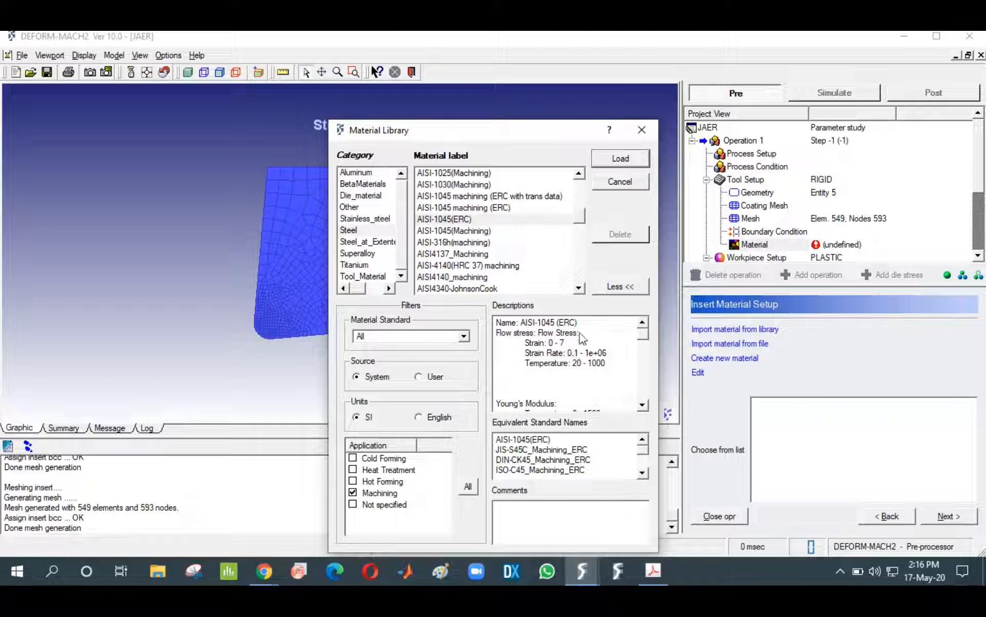
scroll(578, 476, down, 2)
click(452, 220)
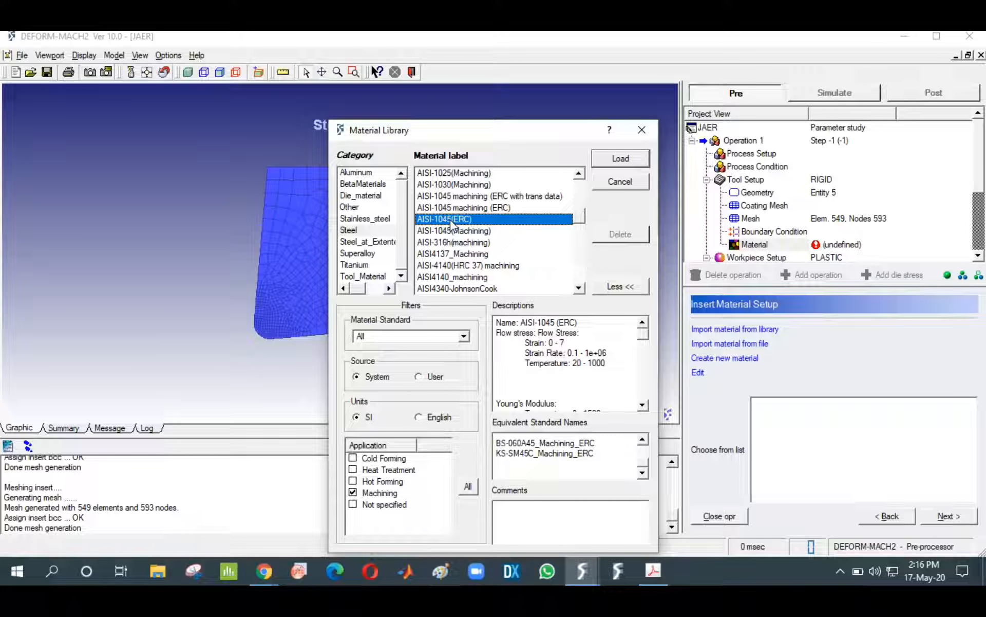
click(460, 207)
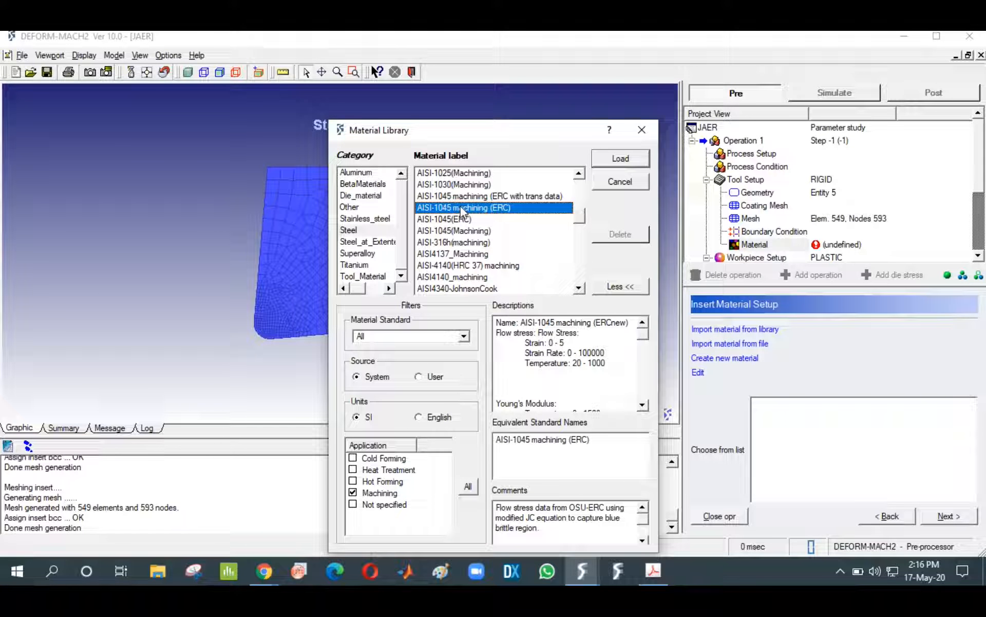
click(459, 231)
scroll(590, 478, down, 2)
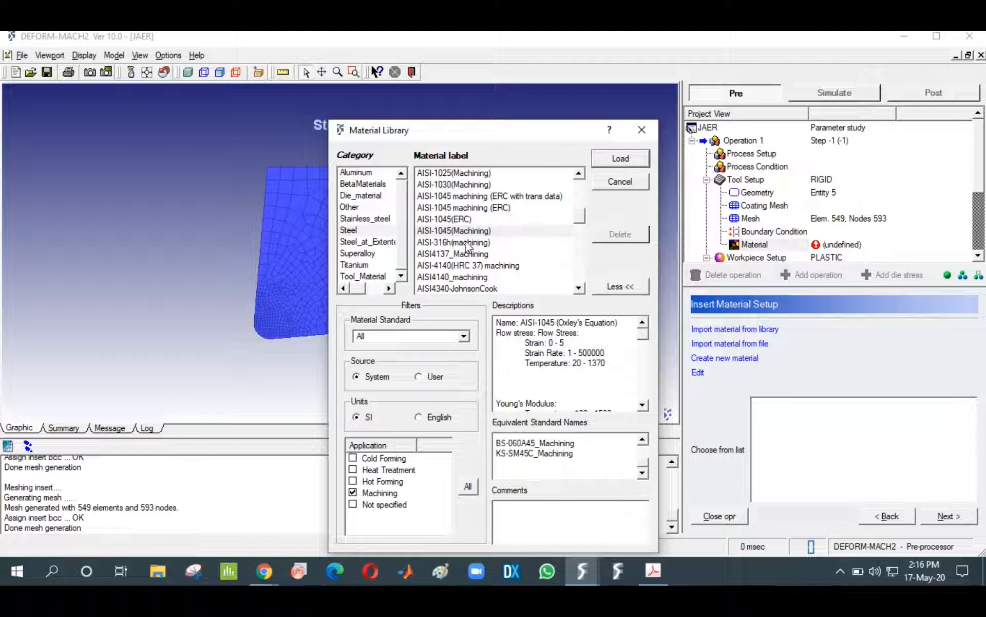
Load AISI-1045 machining (ERC) from the library into the insert's material list
click(463, 207)
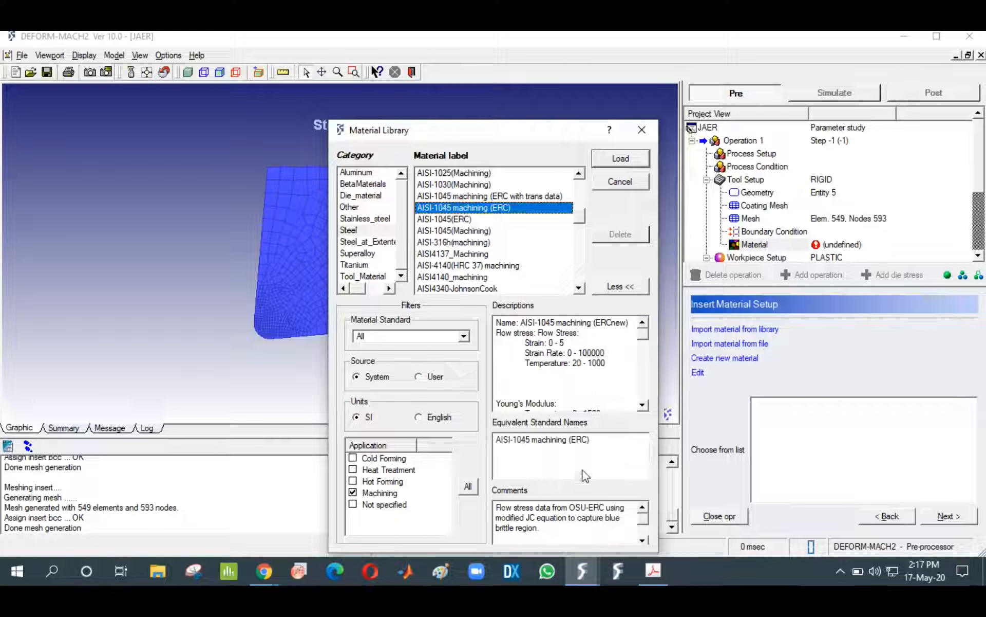
click(638, 162)
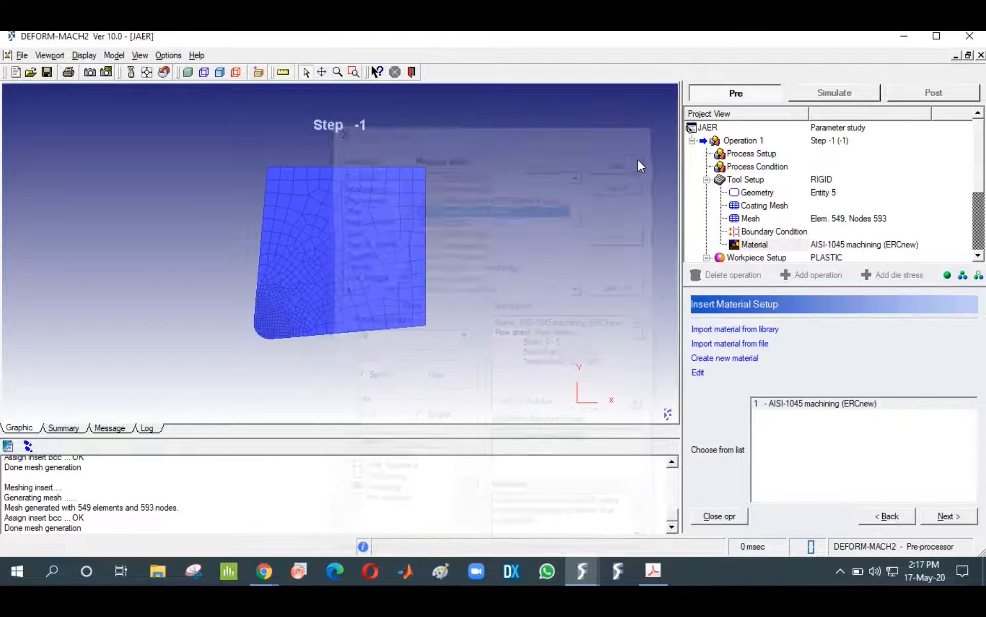
click(797, 408)
Load WC from the Tool_Material category as the insert material and proceed to the workpiece setup
click(734, 329)
click(424, 322)
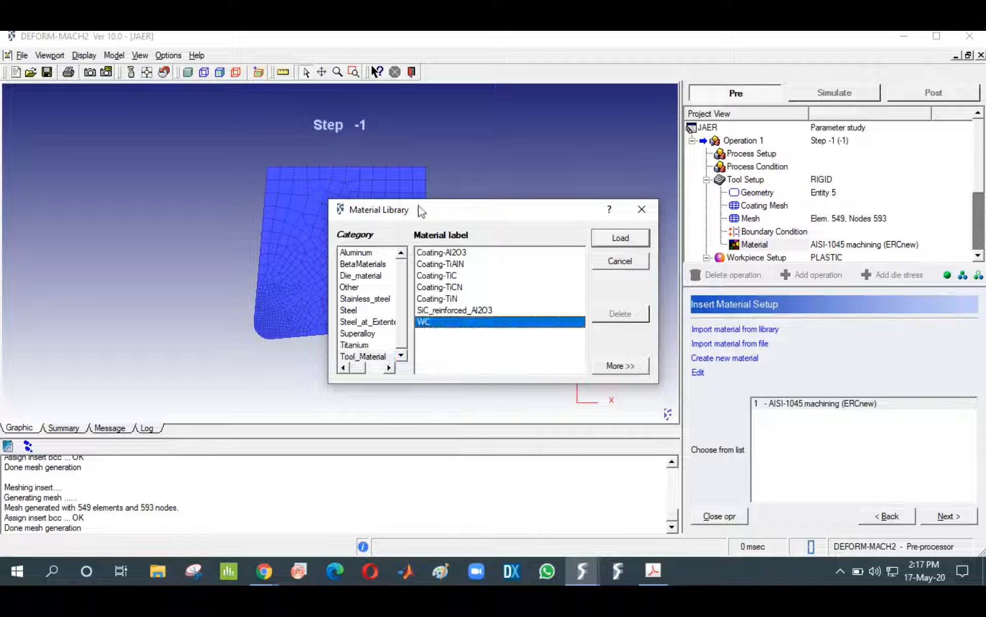
drag(419, 209, 525, 172)
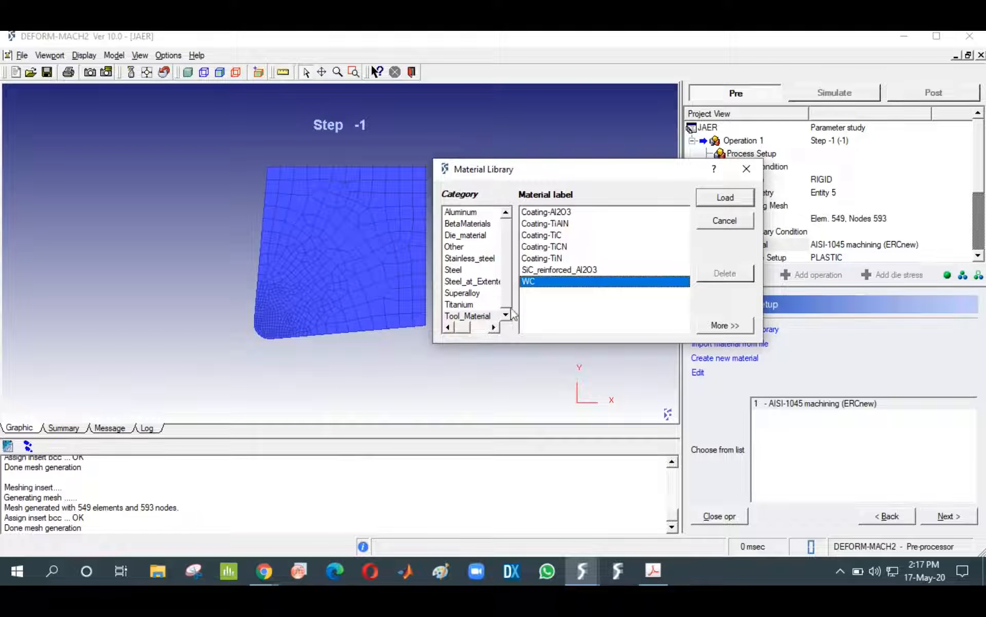
click(458, 316)
click(532, 282)
click(711, 199)
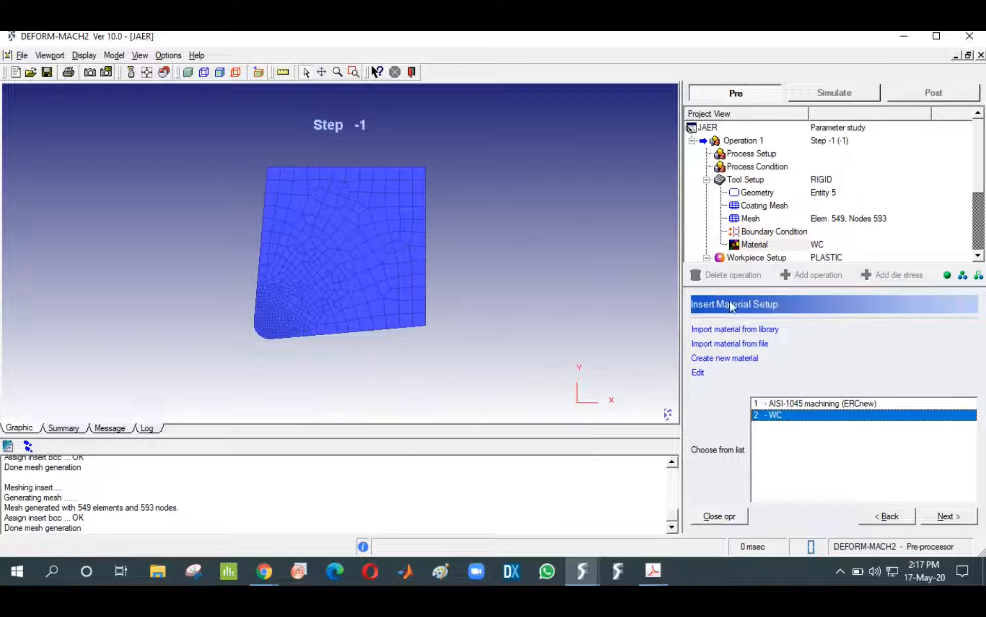
click(948, 516)
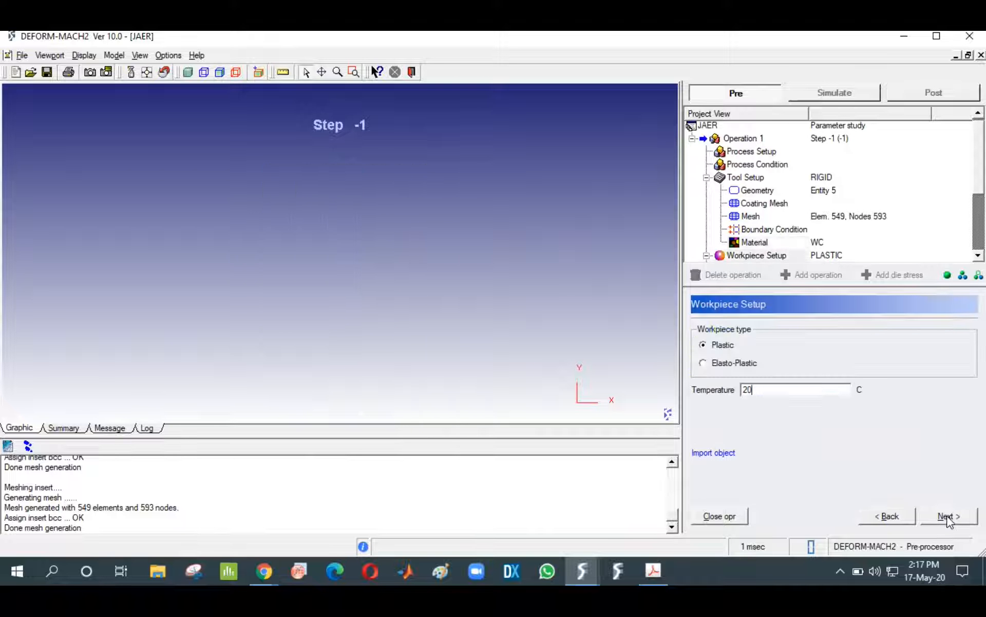
Keep the workpiece type as Plastic, set its temperature to 30 C, and proceed to the workpiece geometry
click(754, 243)
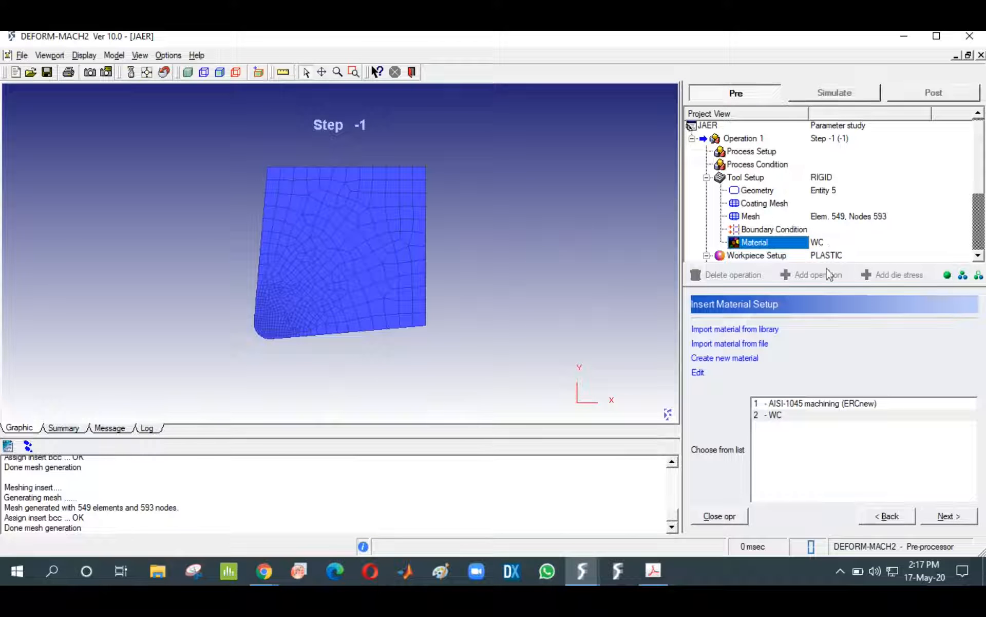
click(951, 517)
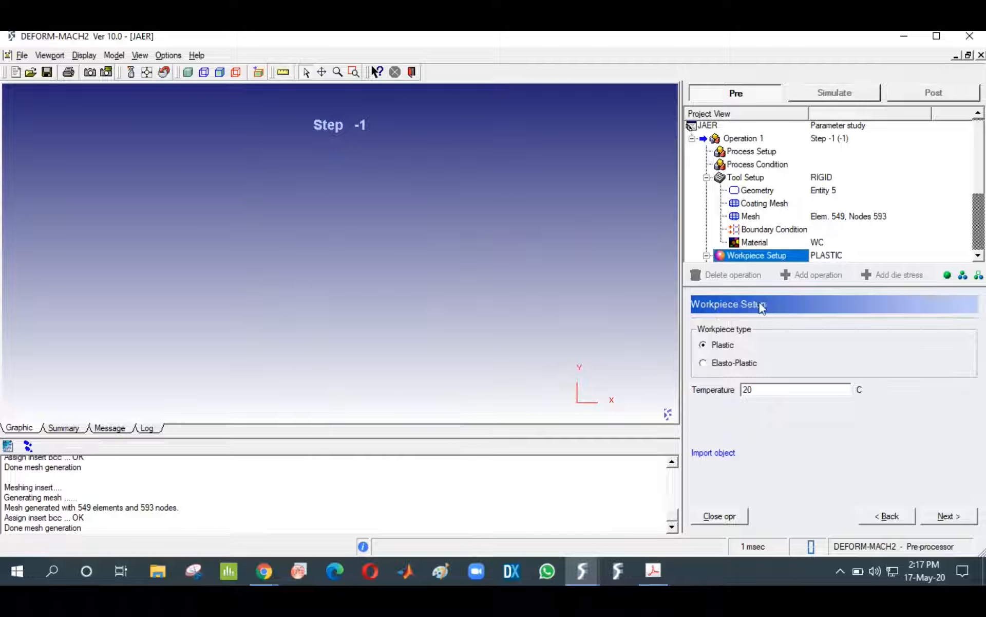
click(704, 363)
click(703, 345)
drag(757, 390, 631, 392)
key(BackSpace)
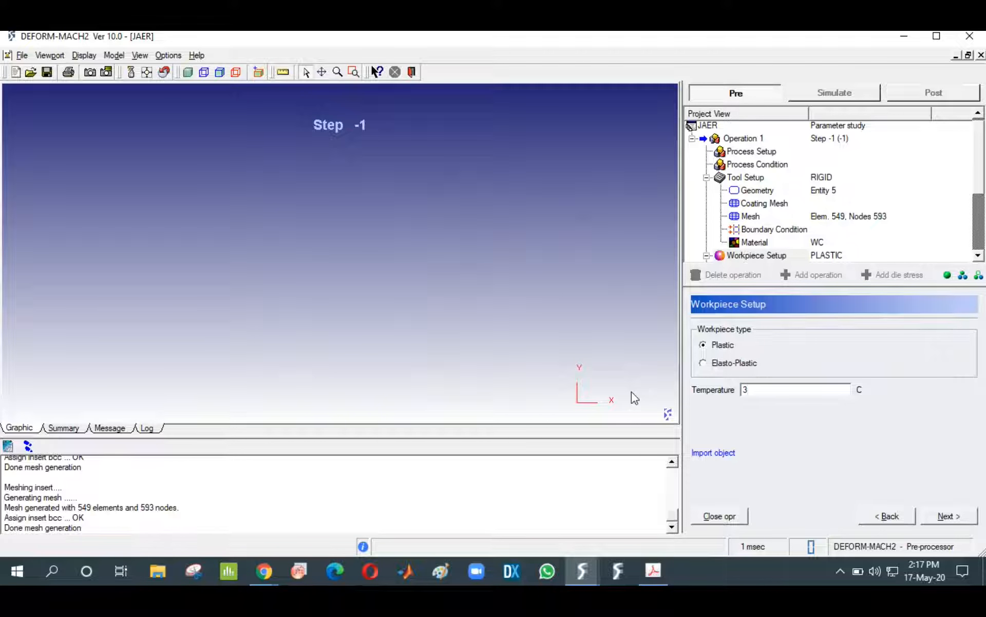
text(30)
click(948, 517)
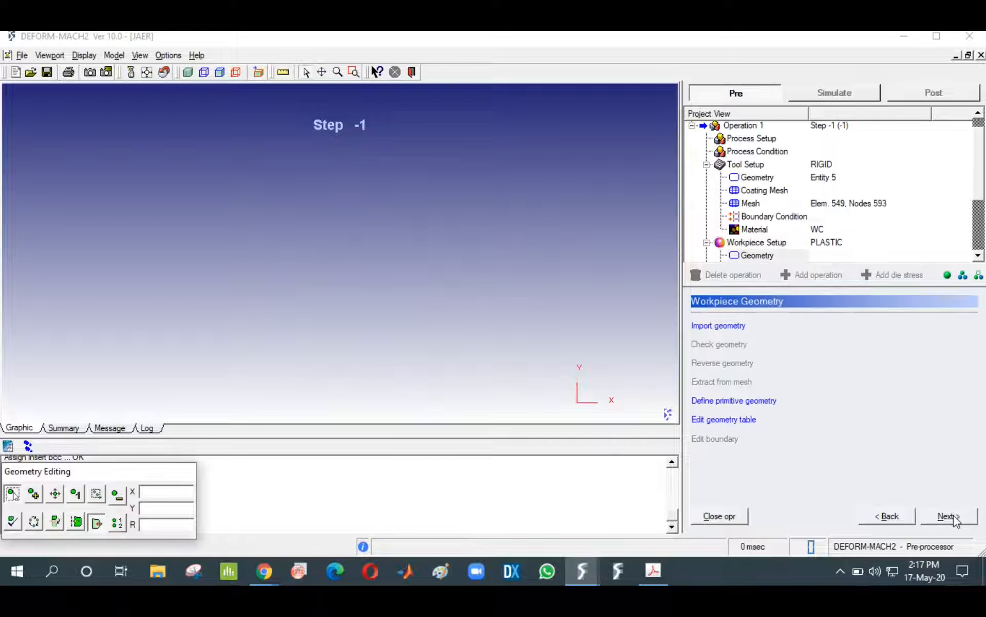
Create the workpiece as a primitive rectangle with width 3 and height 1, and proceed to mesh generation
click(733, 400)
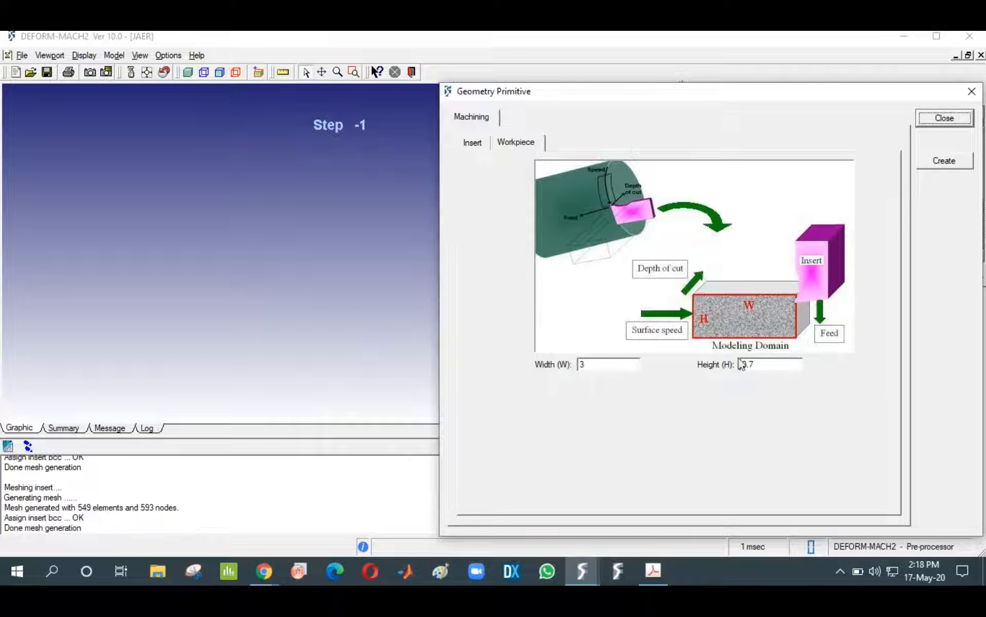
click(944, 161)
drag(668, 91, 693, 95)
drag(780, 368, 707, 369)
text(1)
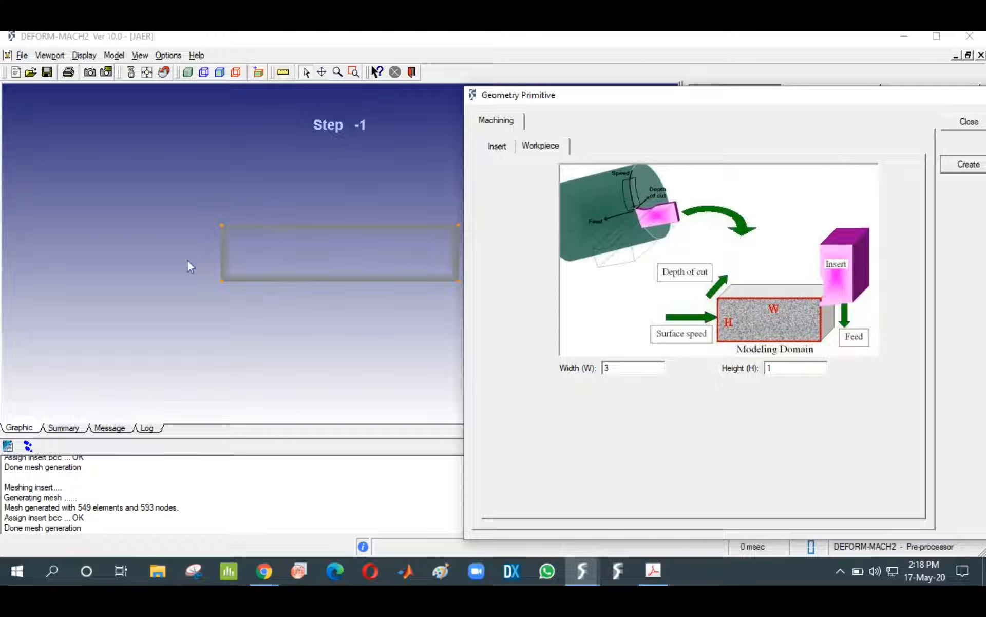
click(959, 166)
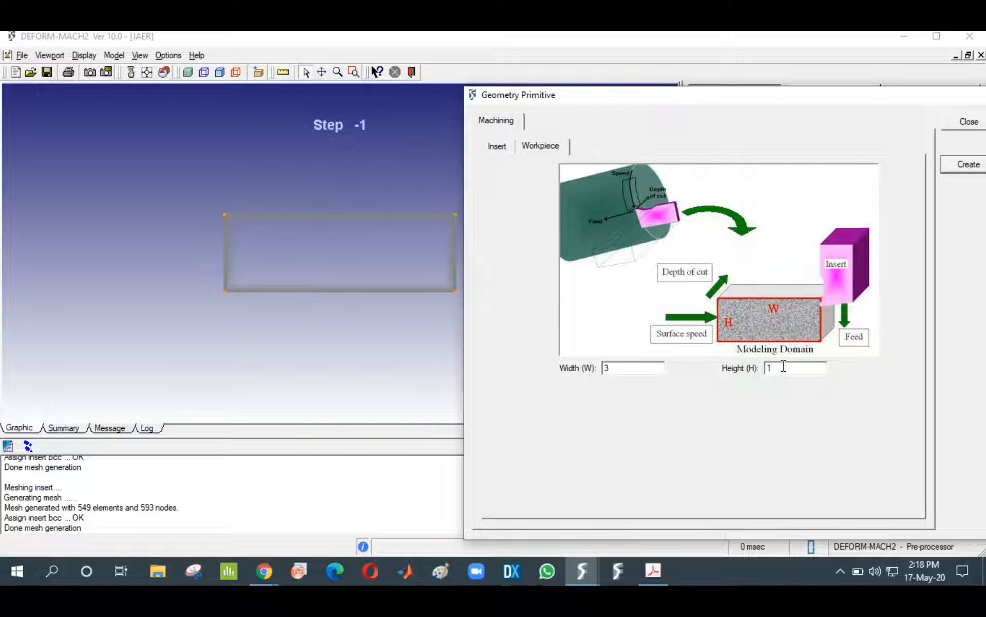
click(955, 120)
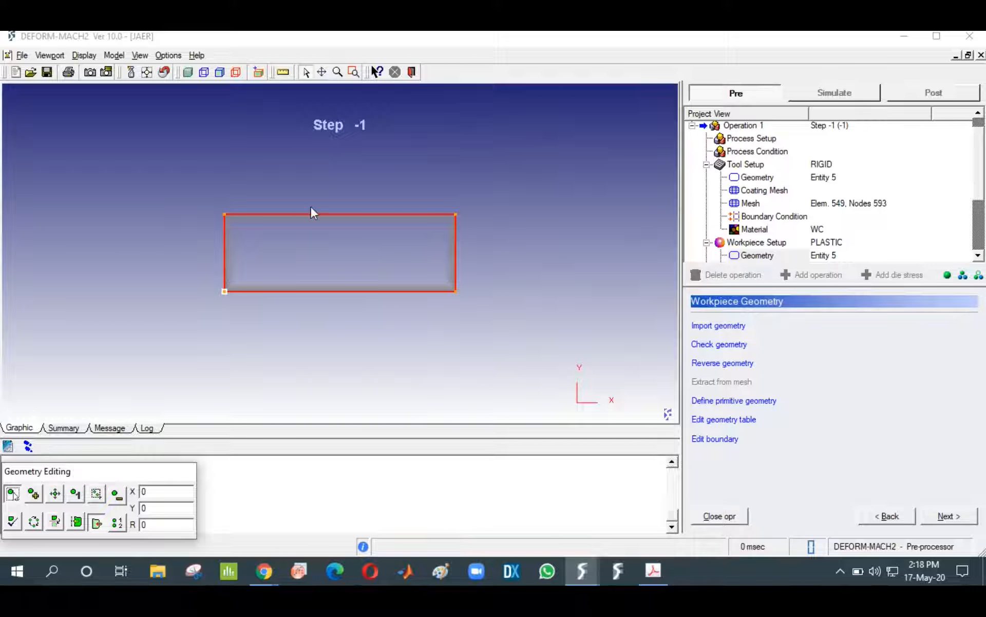
click(958, 518)
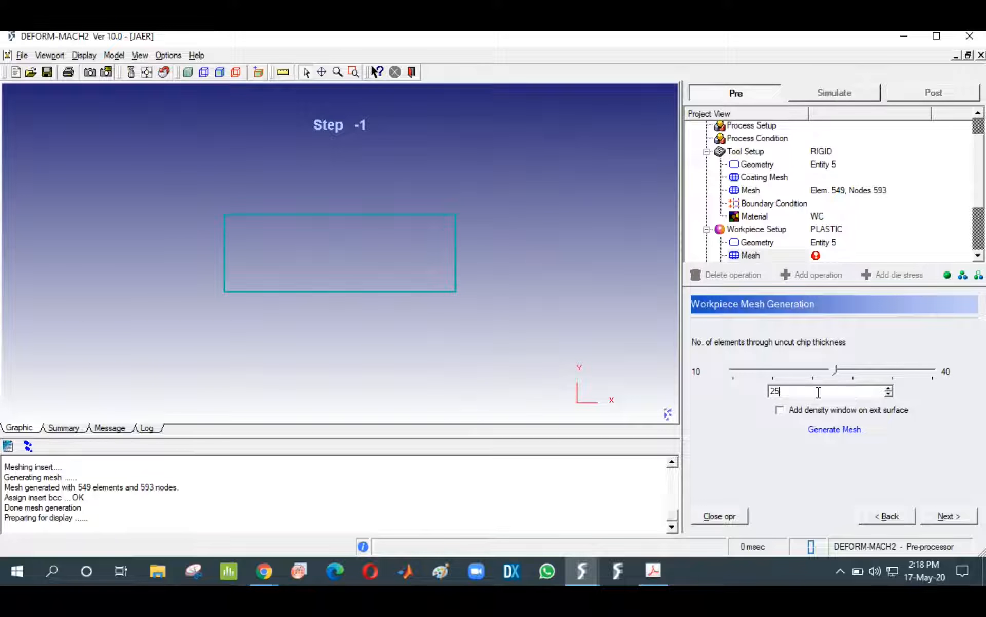
Generate the workpiece mesh with 10 elements through the uncut chip thickness
drag(818, 392, 765, 396)
text(10)
click(829, 428)
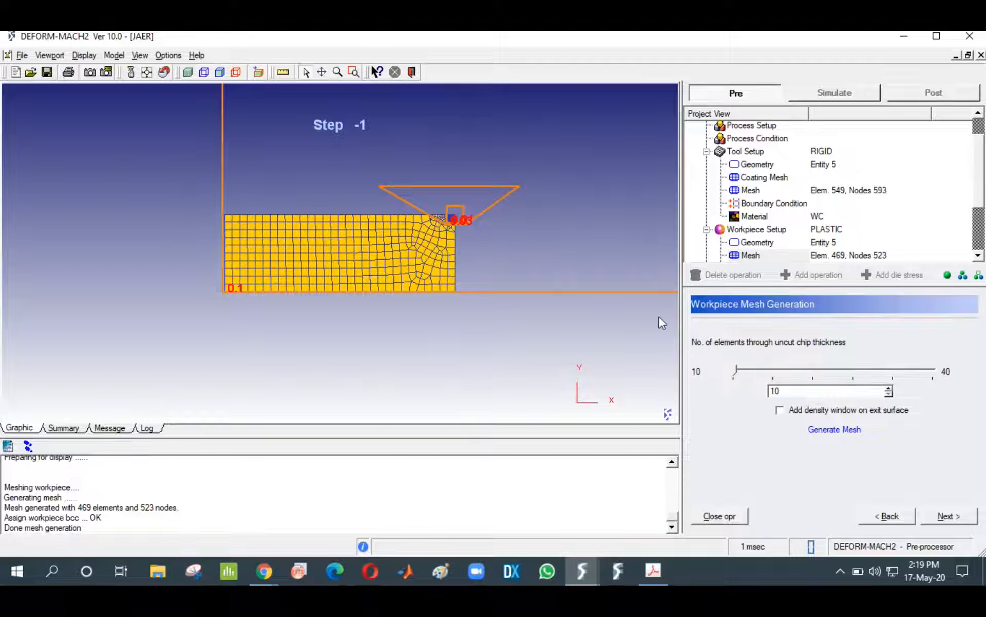
Regenerate the workpiece mesh with 30 elements through the uncut chip thickness and review the nodes of its temperature boundary condition
drag(736, 370, 868, 370)
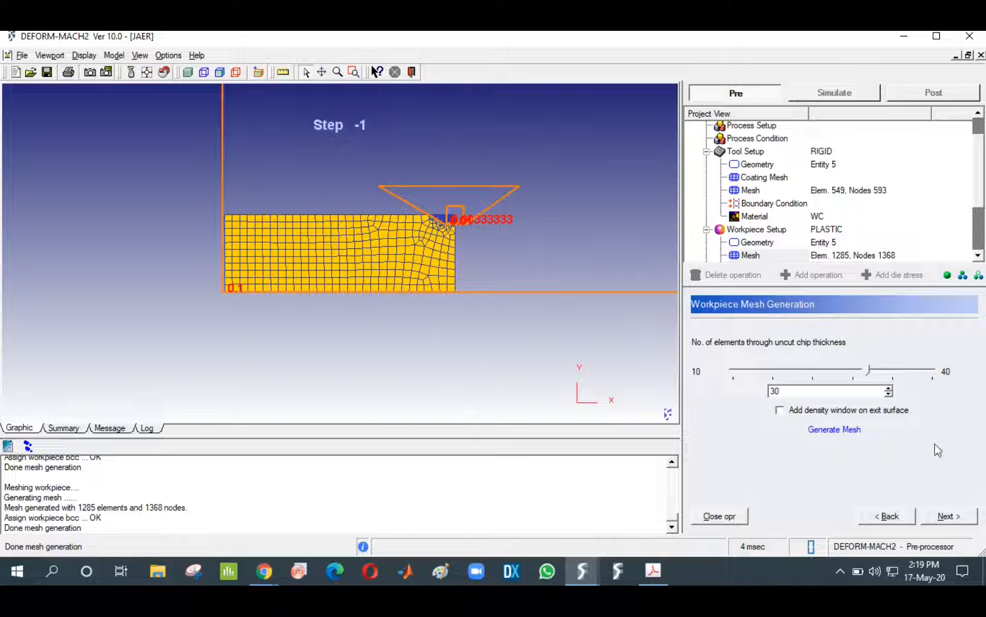
click(945, 517)
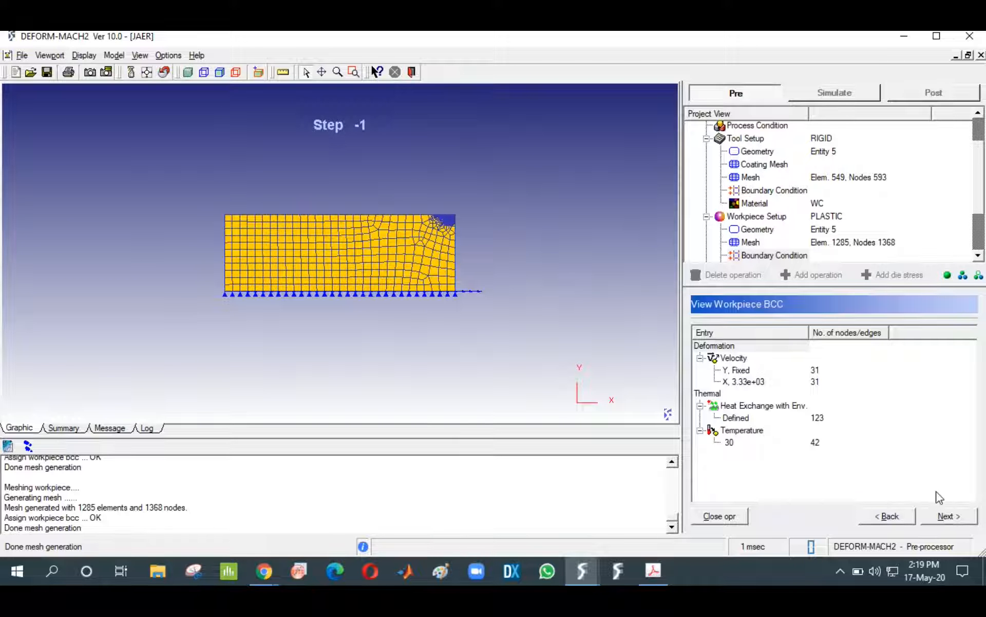
click(743, 431)
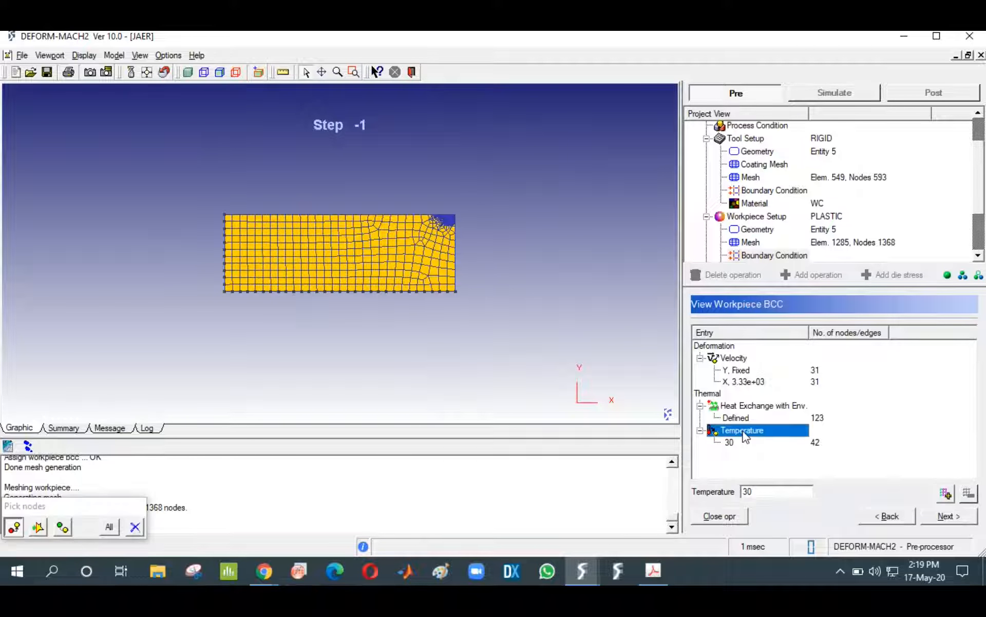
click(949, 517)
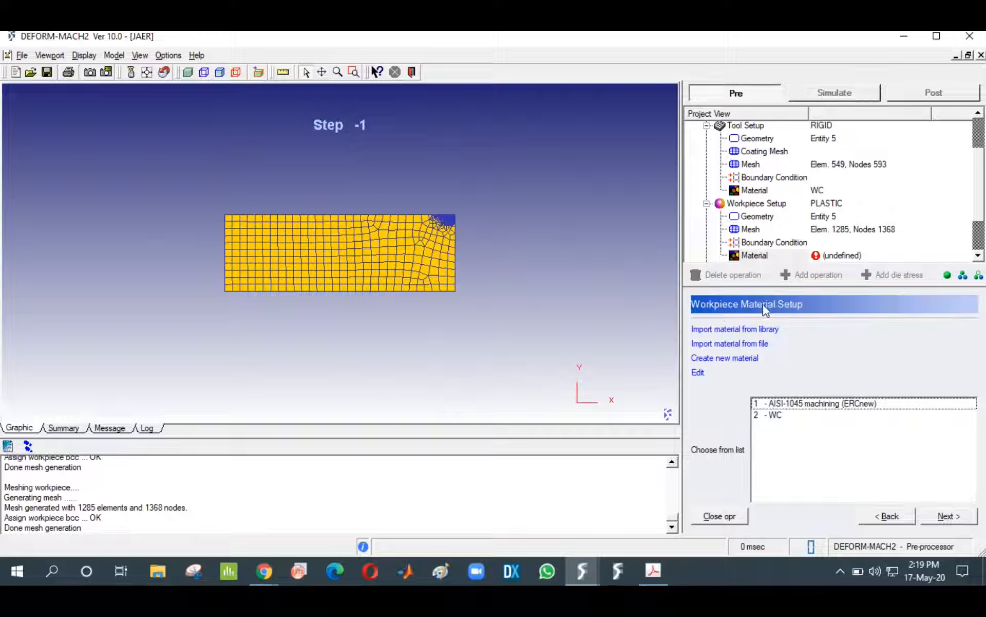
Assign AISI-1045 machining (ERCnew) to the workpiece and place the insert against it with default positioning
click(787, 404)
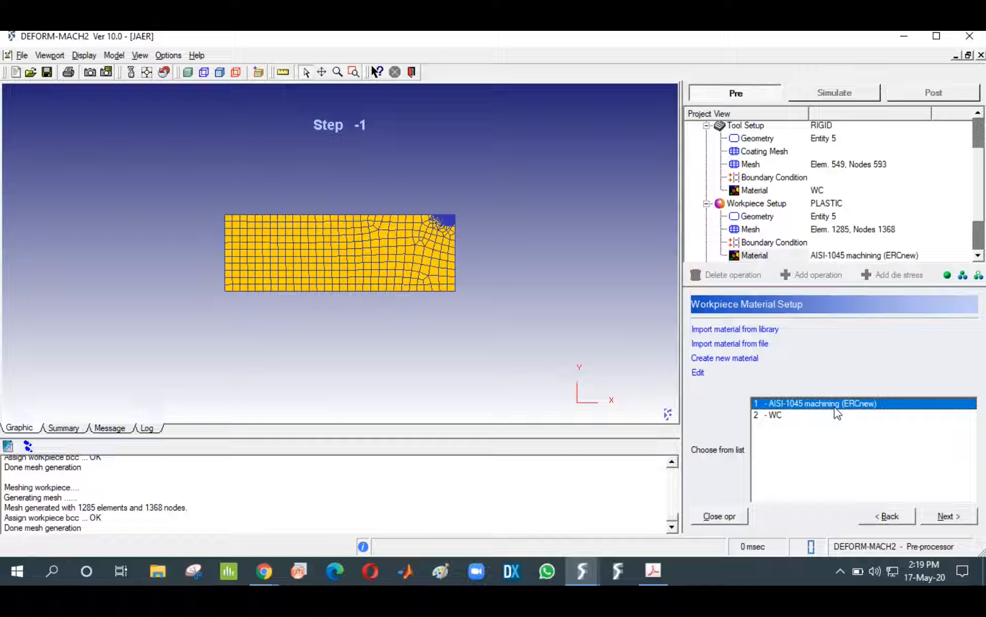
click(968, 520)
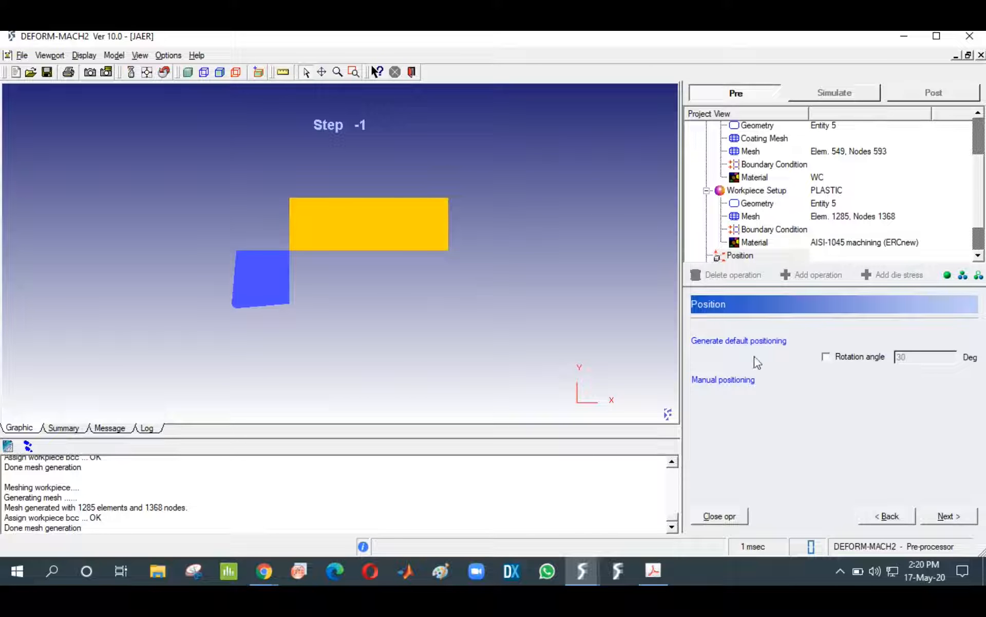
click(725, 341)
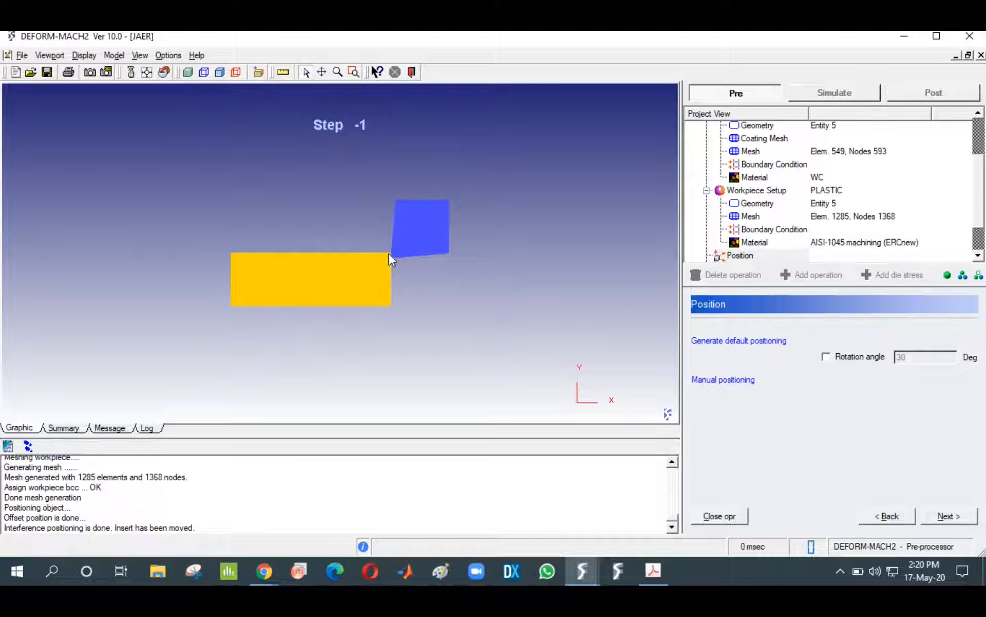
click(948, 515)
Enable the tool wear calculation and keep Usui as its model
click(810, 330)
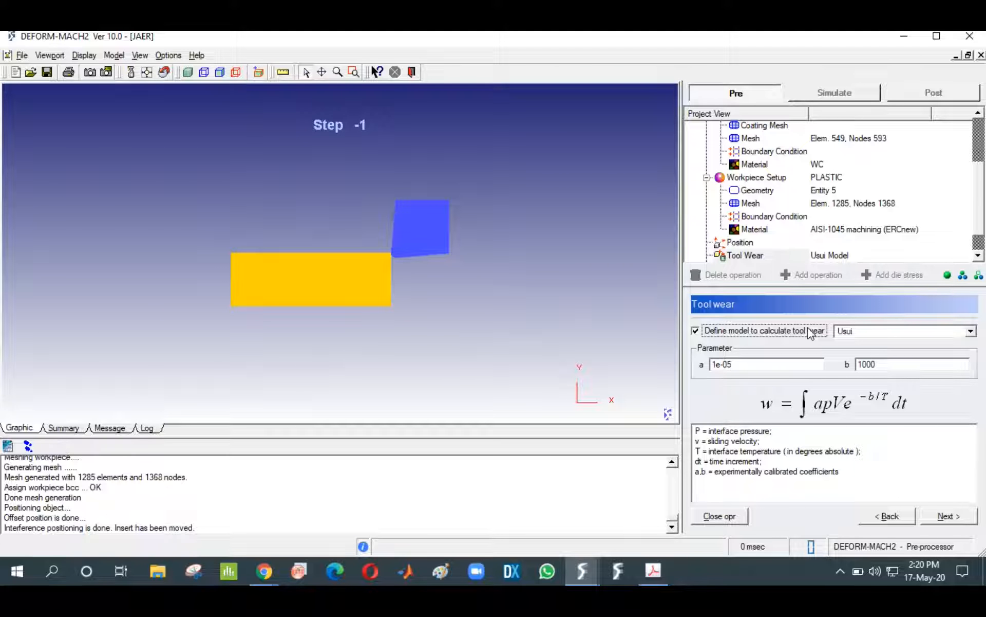
click(867, 332)
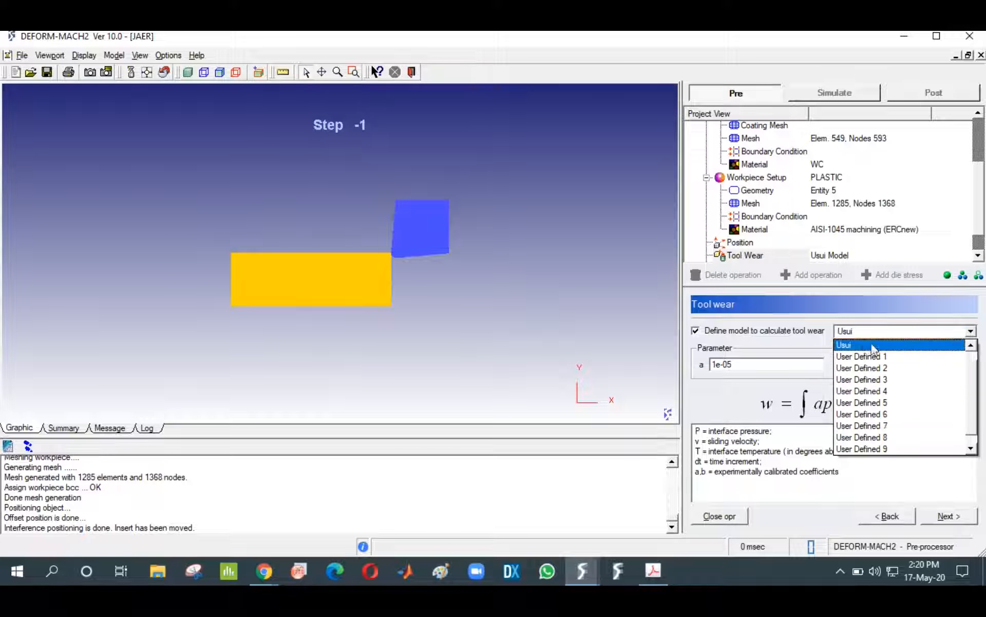
click(858, 332)
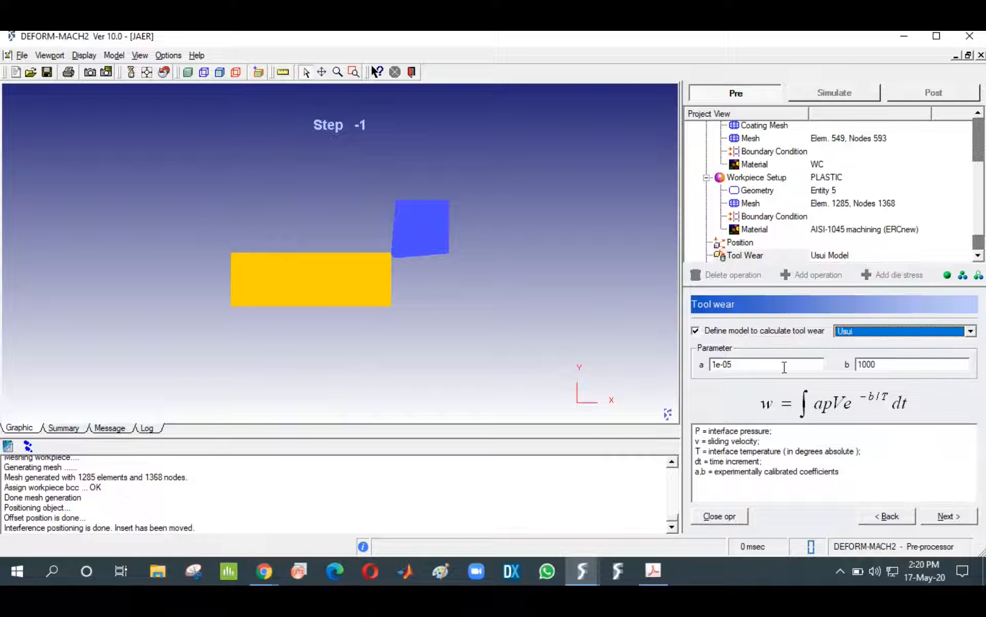
Look up the wear constants in the Usui tool wear PDF in Acrobat and set a to 0.0000000078 and b to 5302 in DEFORM
click(653, 571)
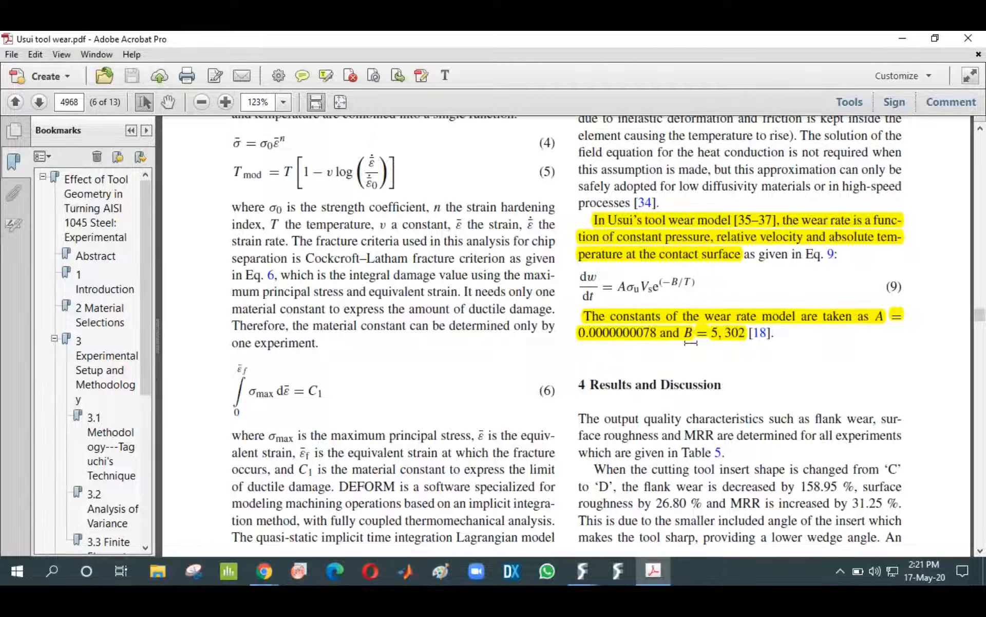
click(583, 576)
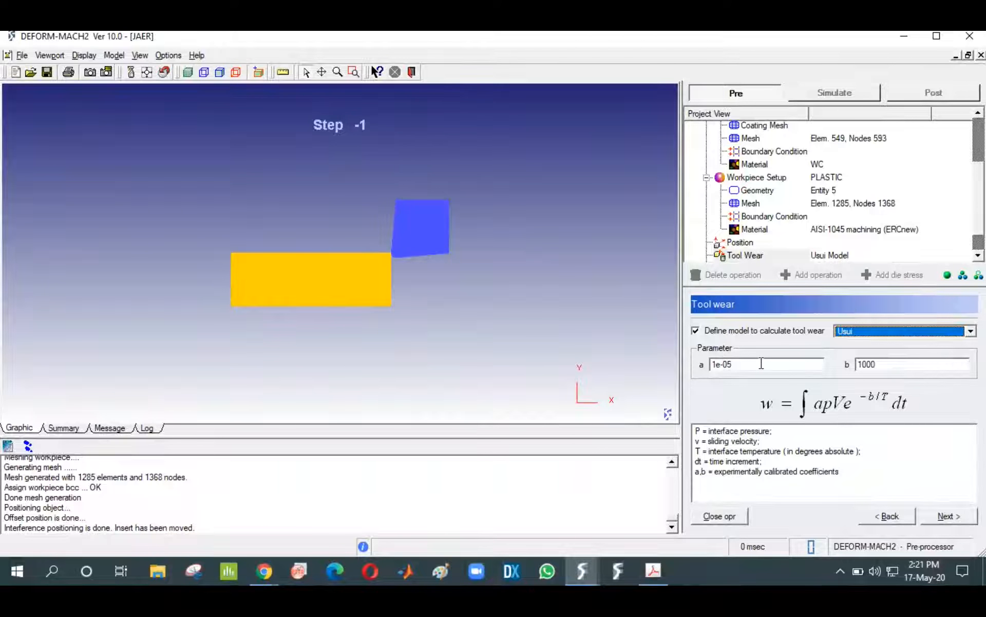
drag(762, 362, 649, 363)
text(0.)
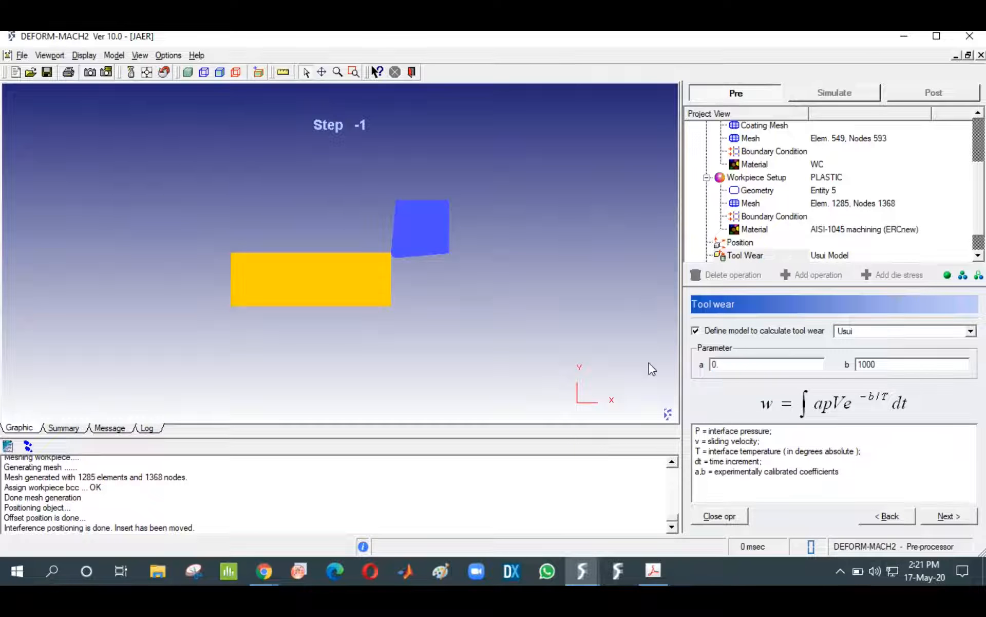
text(0000000078)
key(Tab)
text(5)
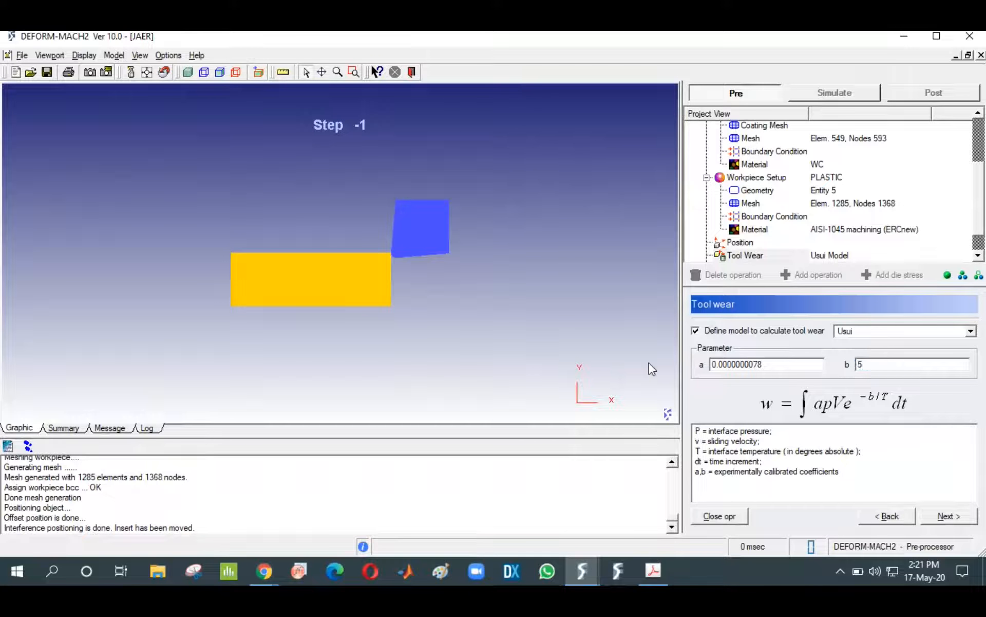
text(302)
Compare the wear rate equation in the Usui tool wear PDF with the wear formula in DEFORM
key(alt+Tab)
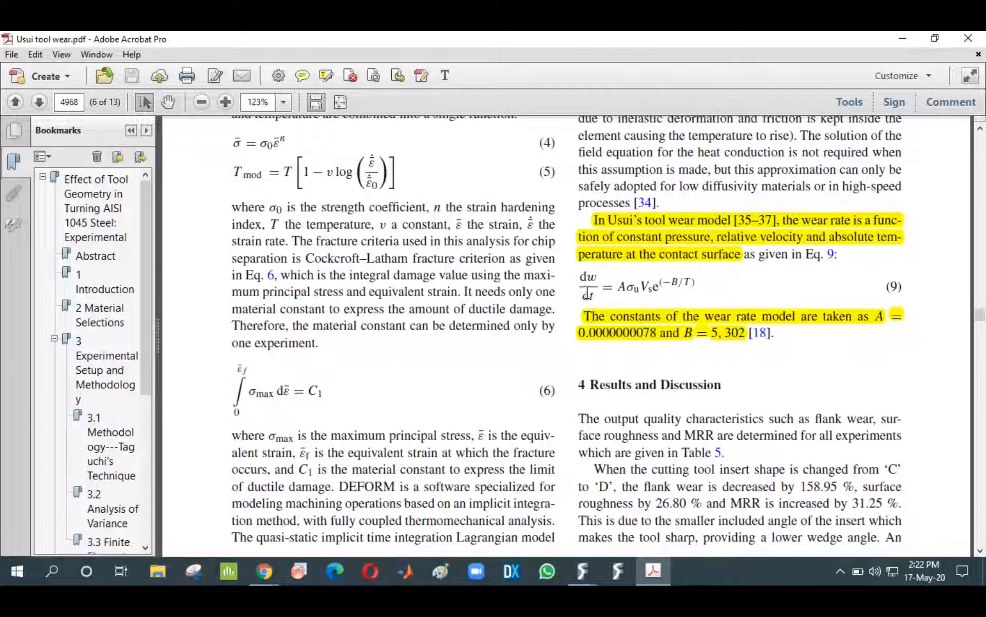
key(alt+Tab)
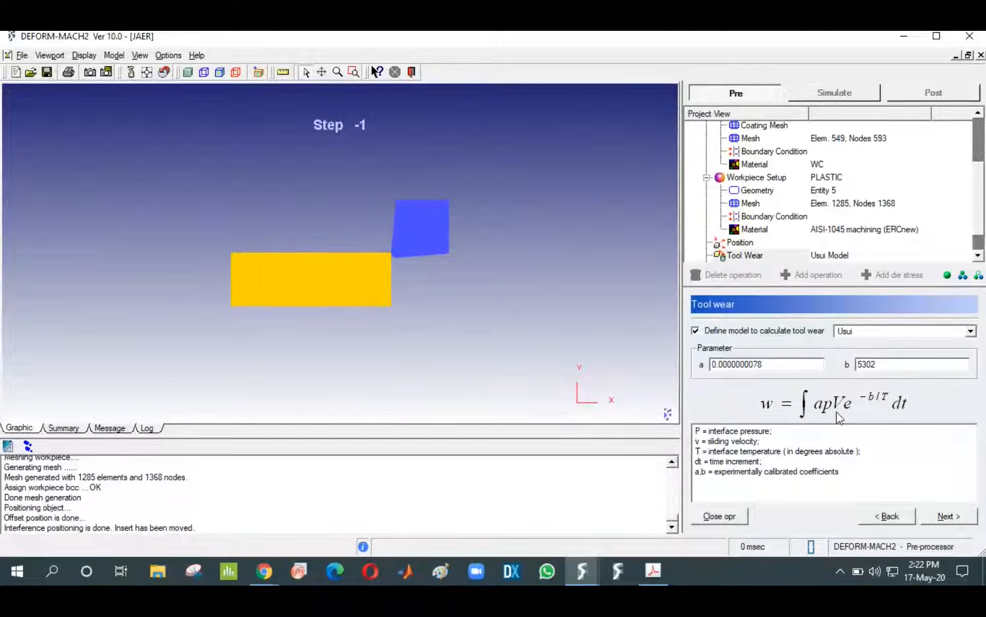
key(alt+Tab)
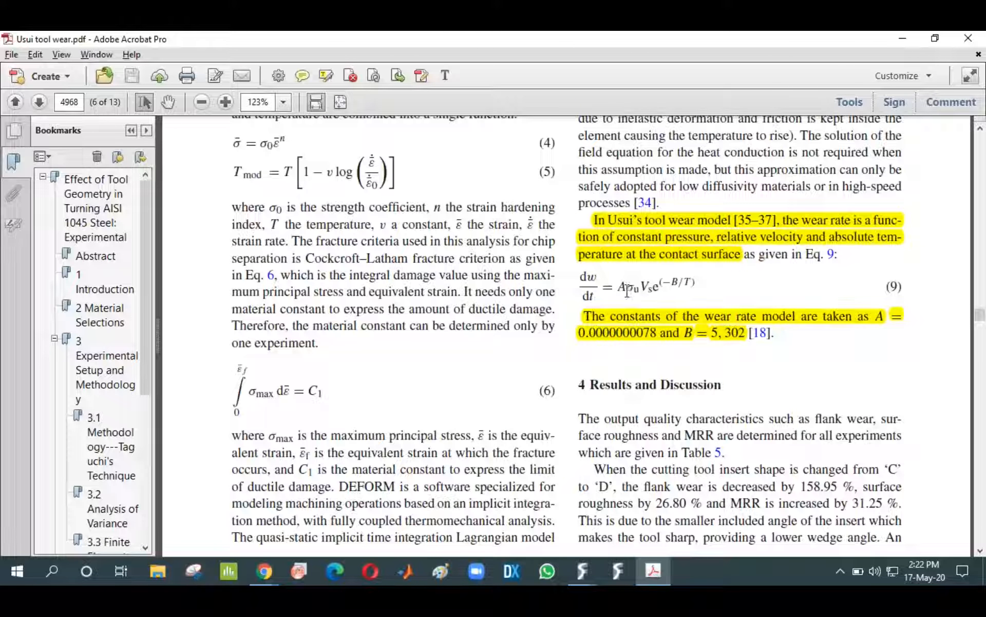
drag(628, 291, 634, 291)
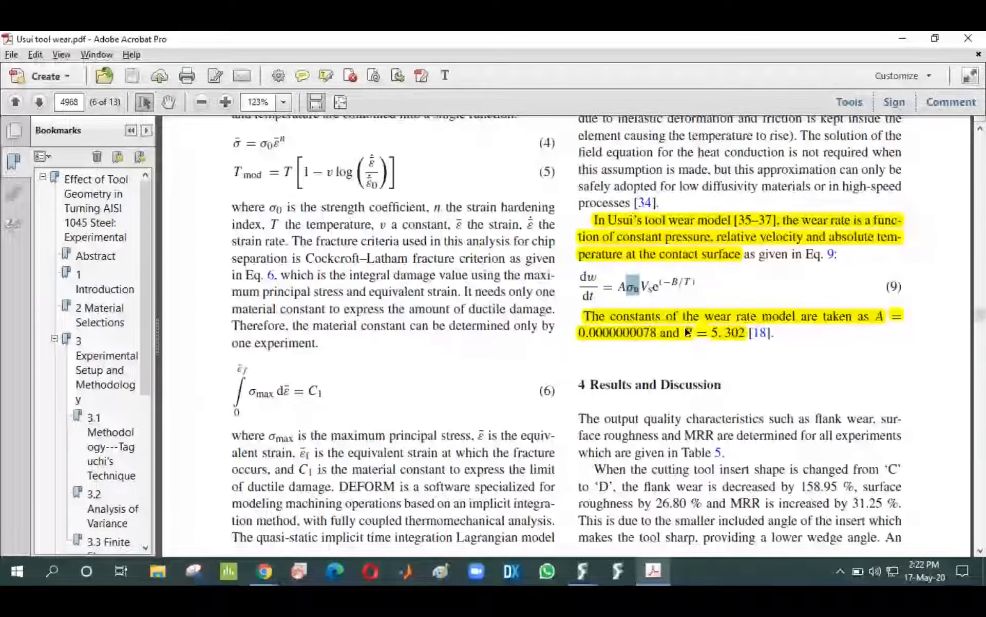
key(alt+Tab)
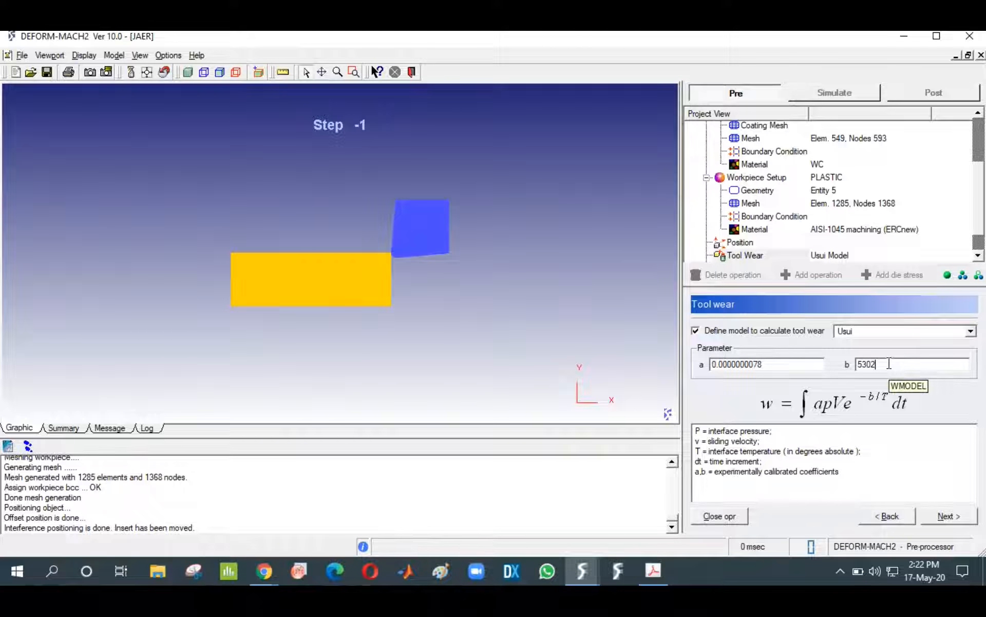
Proceed to the simulation controls and set 300 simulation steps and a 2 mm length of cut
click(943, 520)
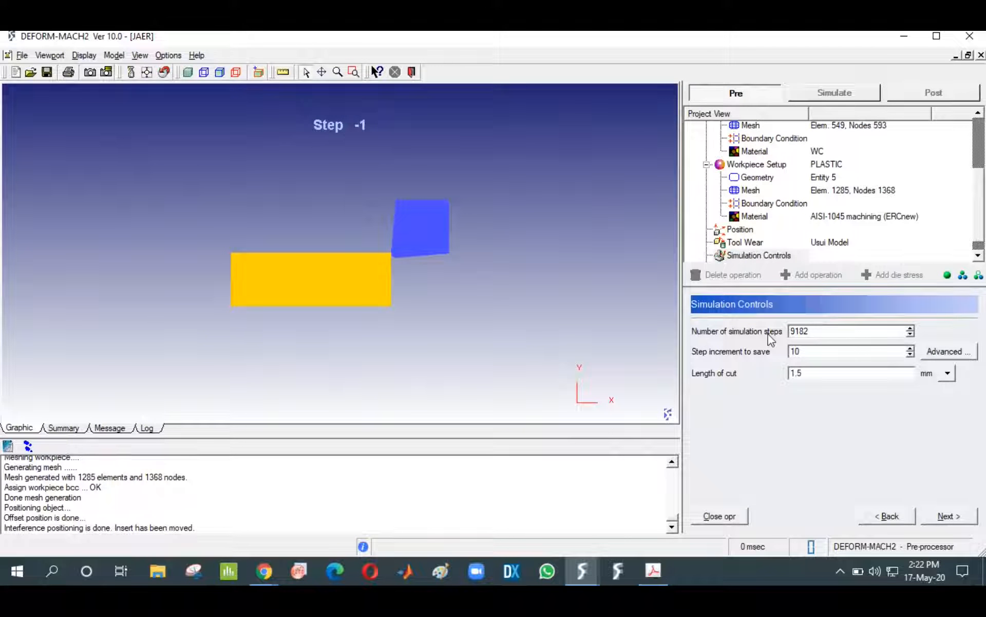
double_click(823, 332)
text(300)
click(838, 350)
drag(815, 372, 681, 365)
text(2)
drag(817, 373, 728, 378)
drag(826, 331, 705, 325)
click(827, 369)
double_click(794, 381)
Review the advanced simulation controls for main, step, stop, remesh criteria and iteration settings, including the temperature solver
click(930, 349)
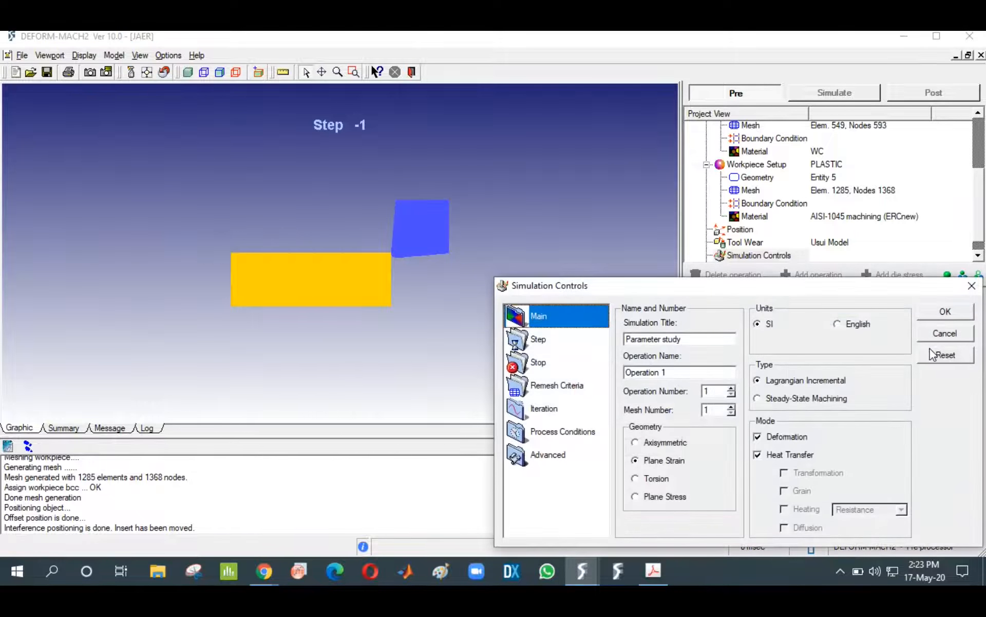
drag(726, 298, 625, 109)
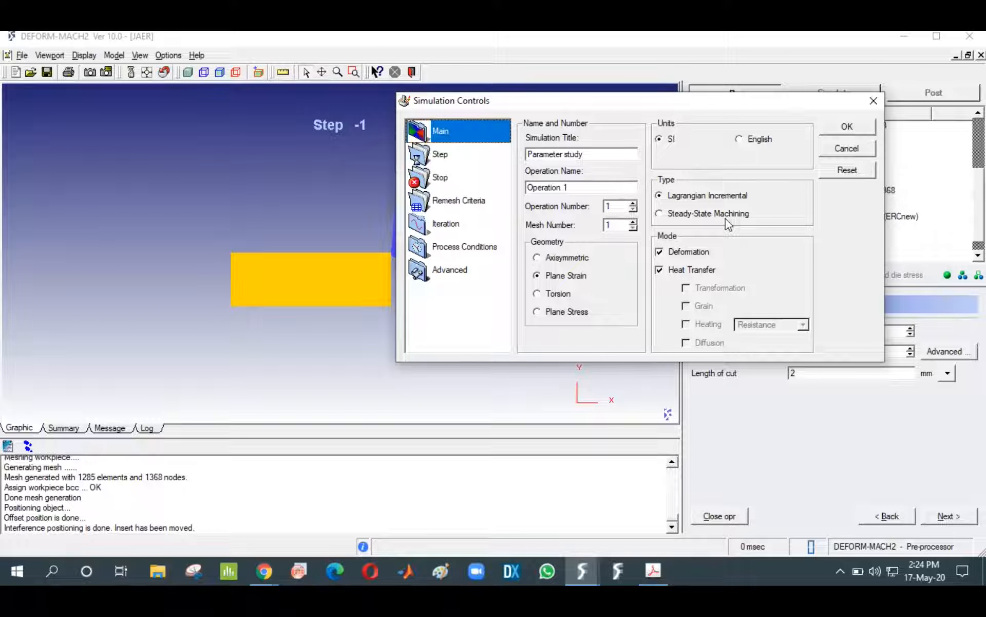
click(439, 155)
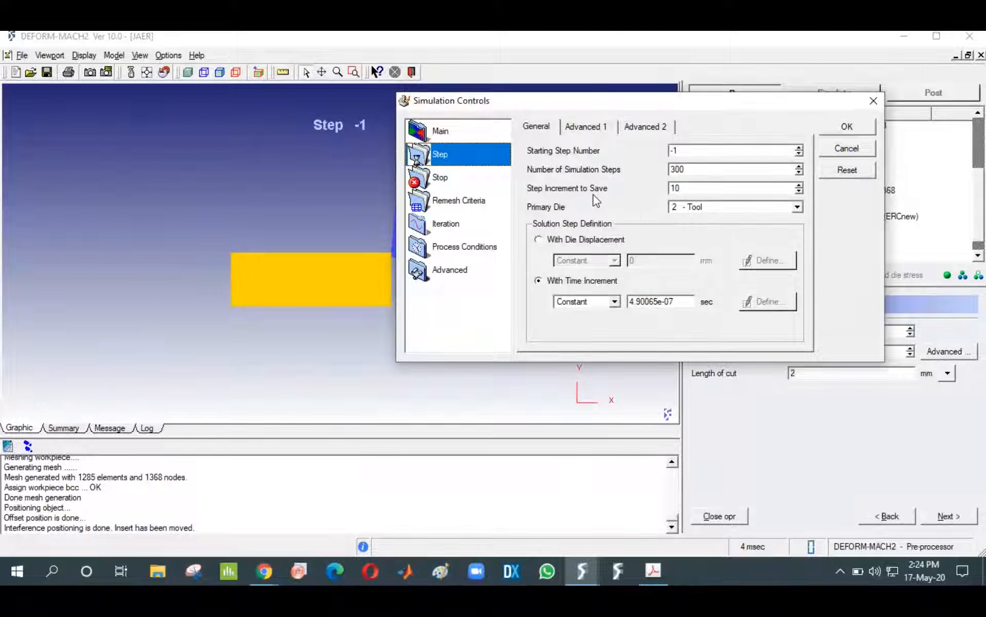
click(444, 181)
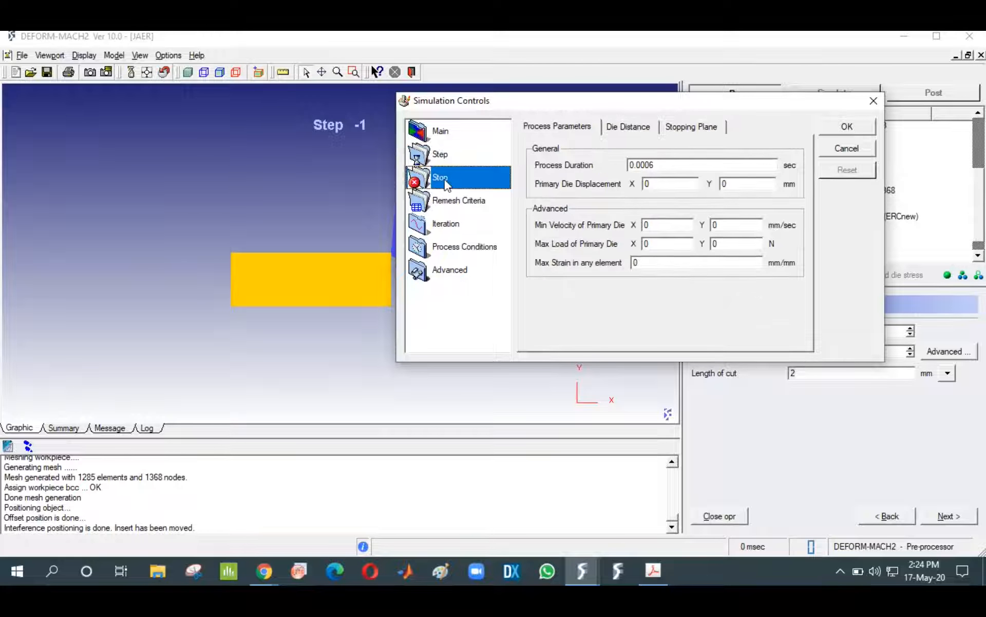
click(458, 201)
click(457, 225)
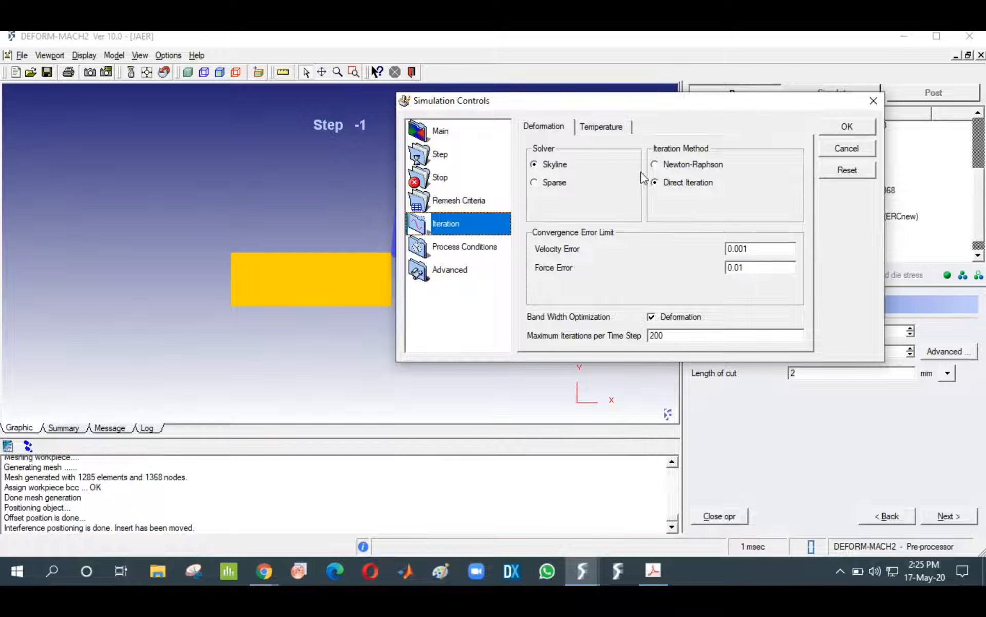
click(592, 129)
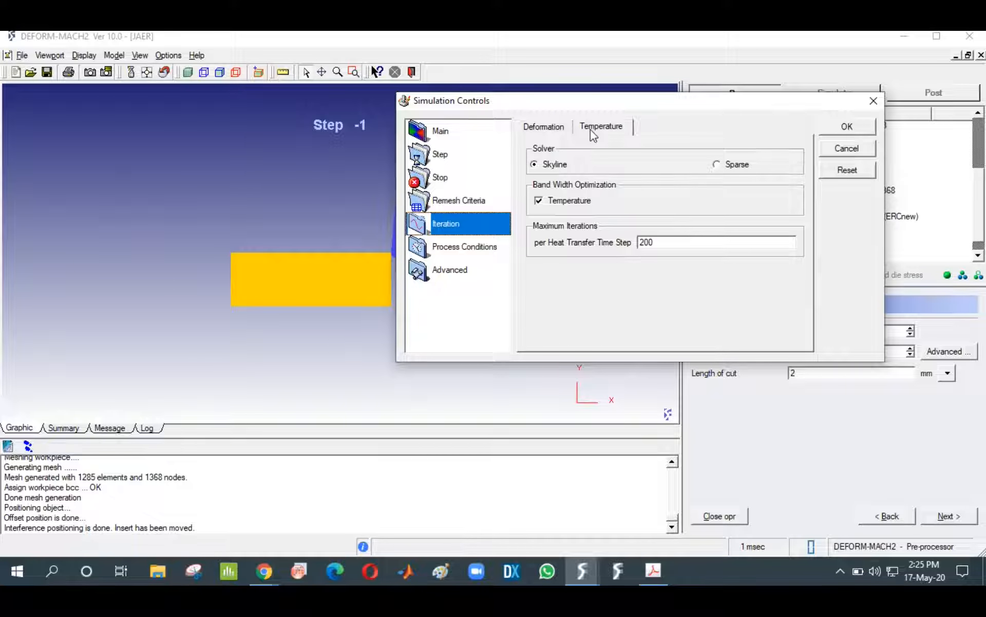
Review the environment temperature, convection coefficient, error tolerances, user-defined and nodal oscillation settings, and leave the advanced simulation controls without changes
click(454, 248)
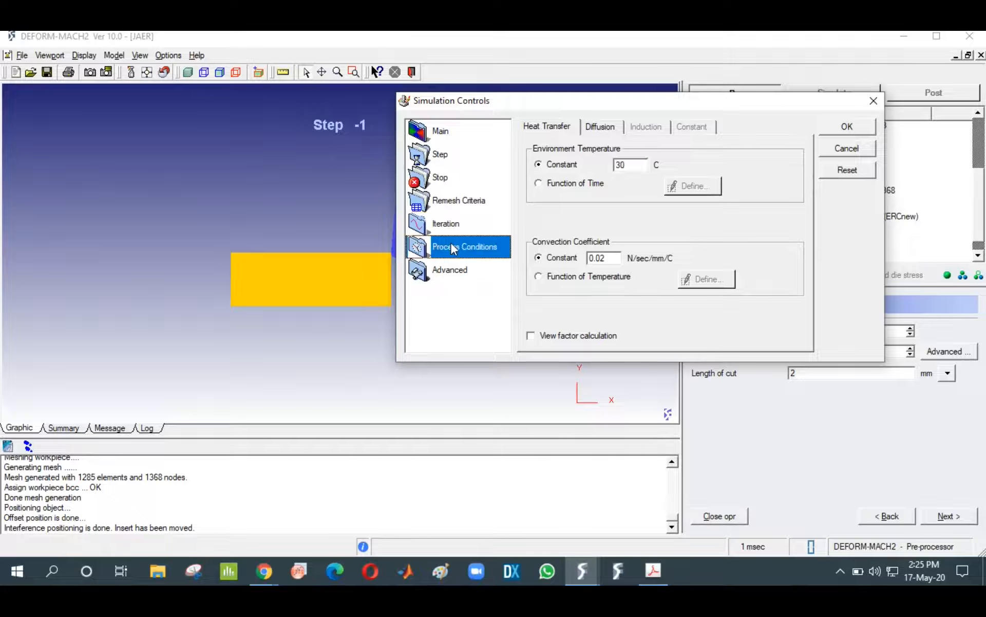
double_click(639, 164)
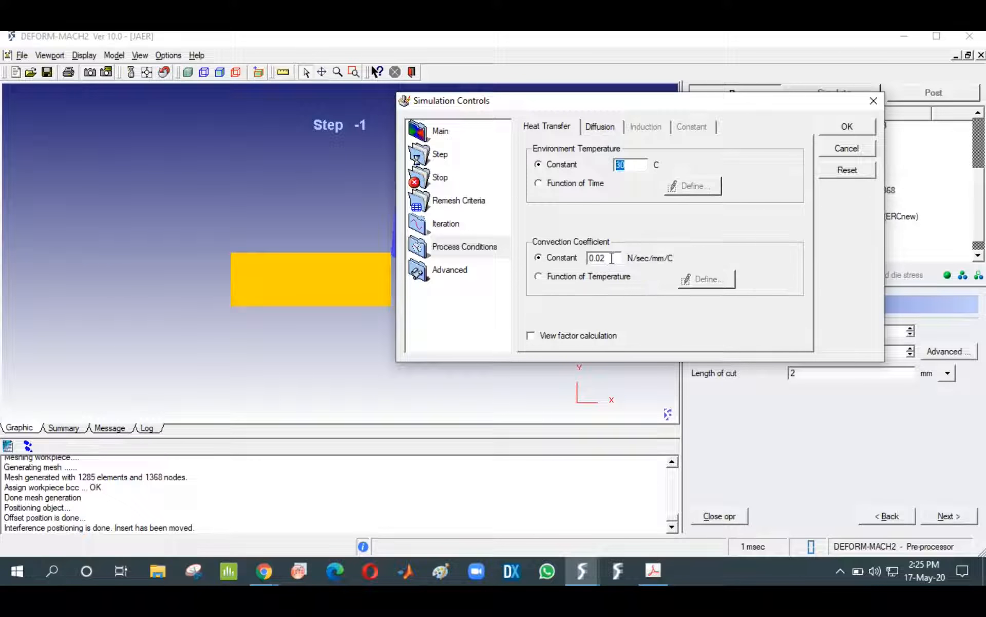
drag(615, 258, 576, 258)
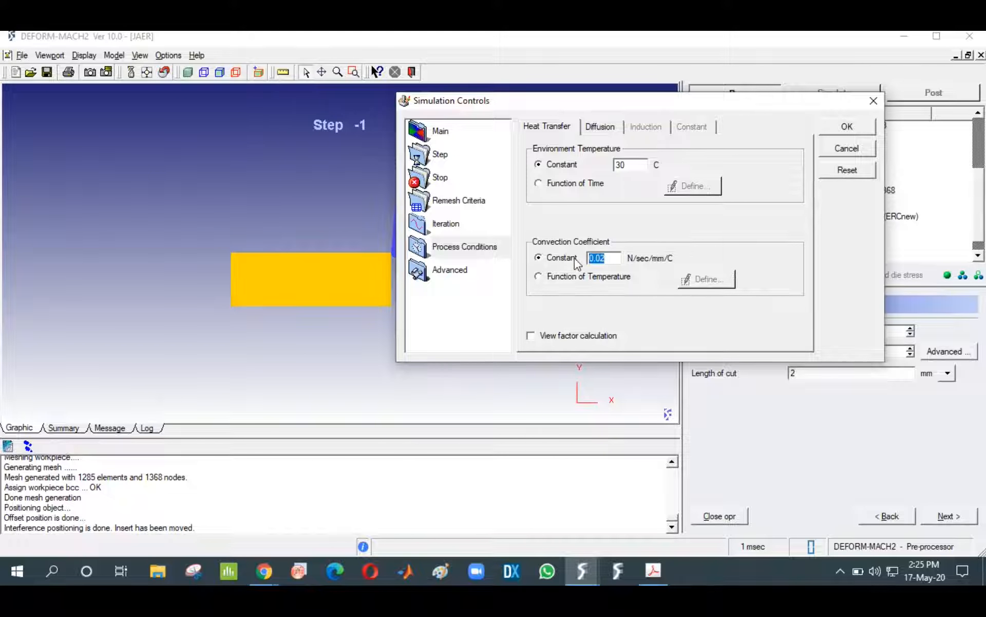
click(453, 271)
click(621, 132)
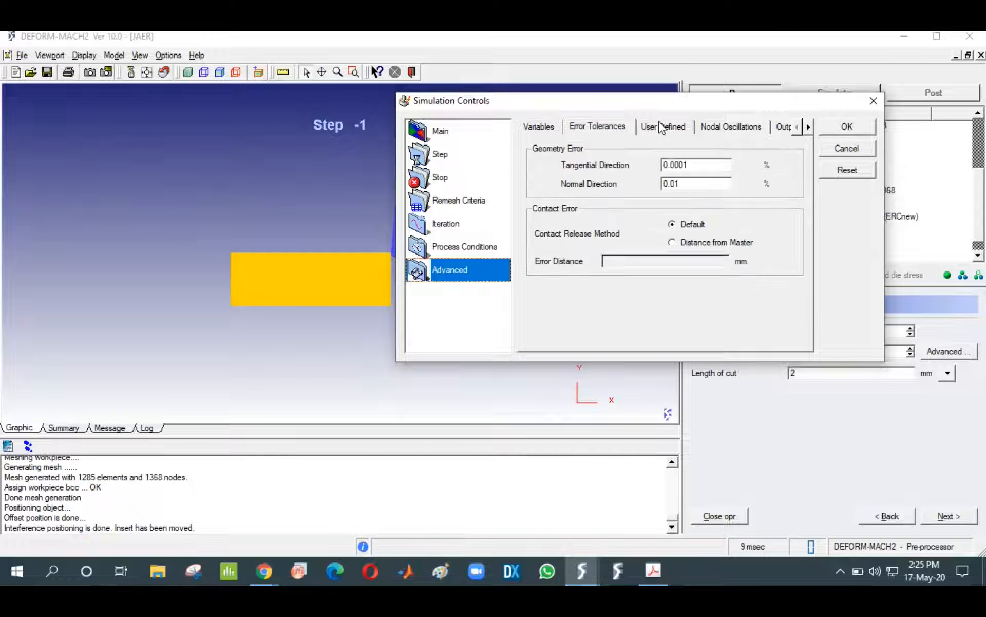
click(663, 128)
click(719, 128)
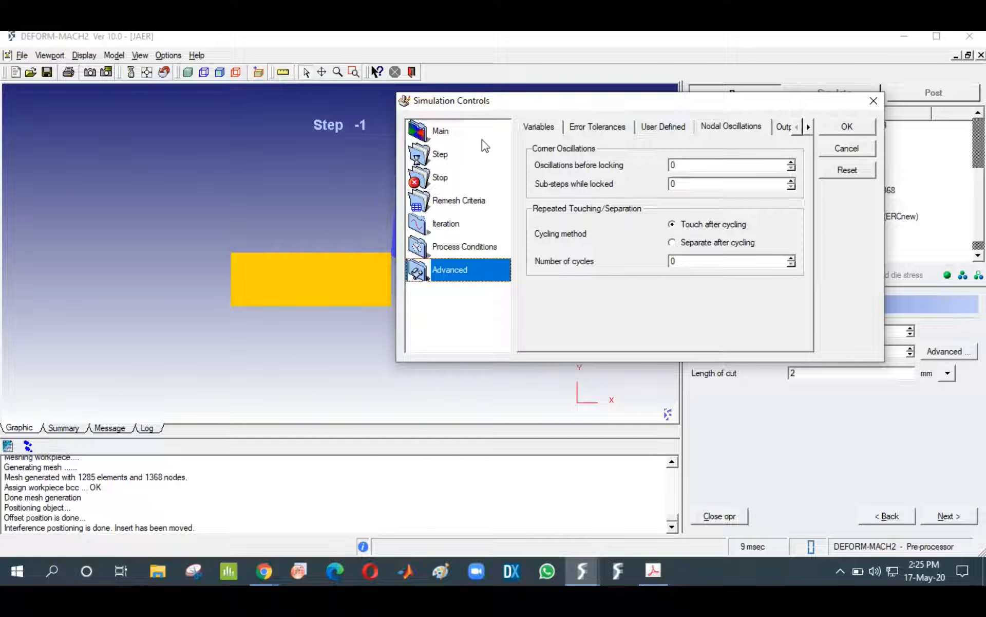
click(847, 149)
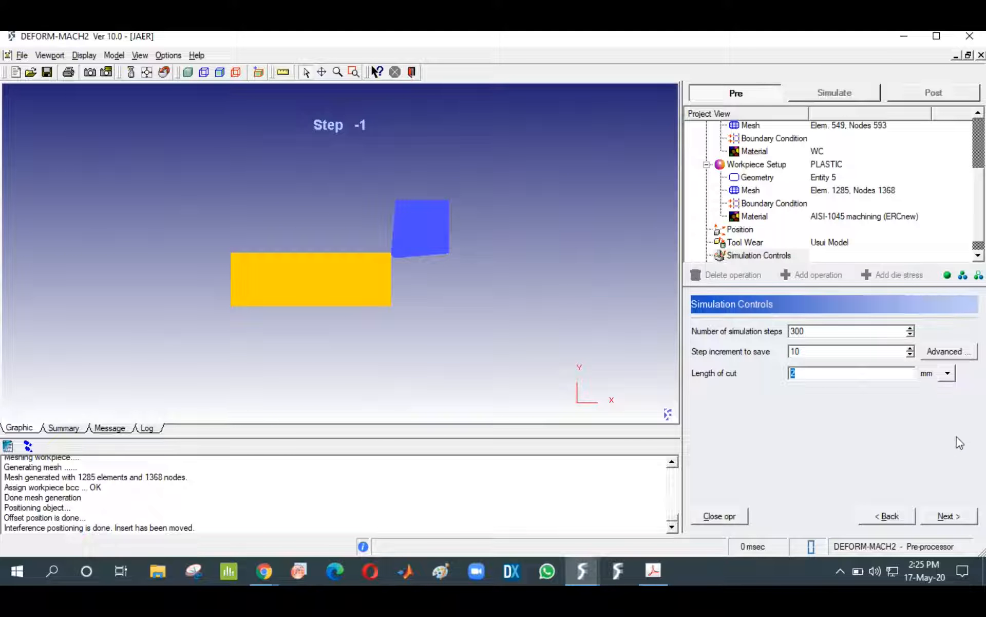
Proceed to database generation, check the data, generate the database and close the operation
click(945, 517)
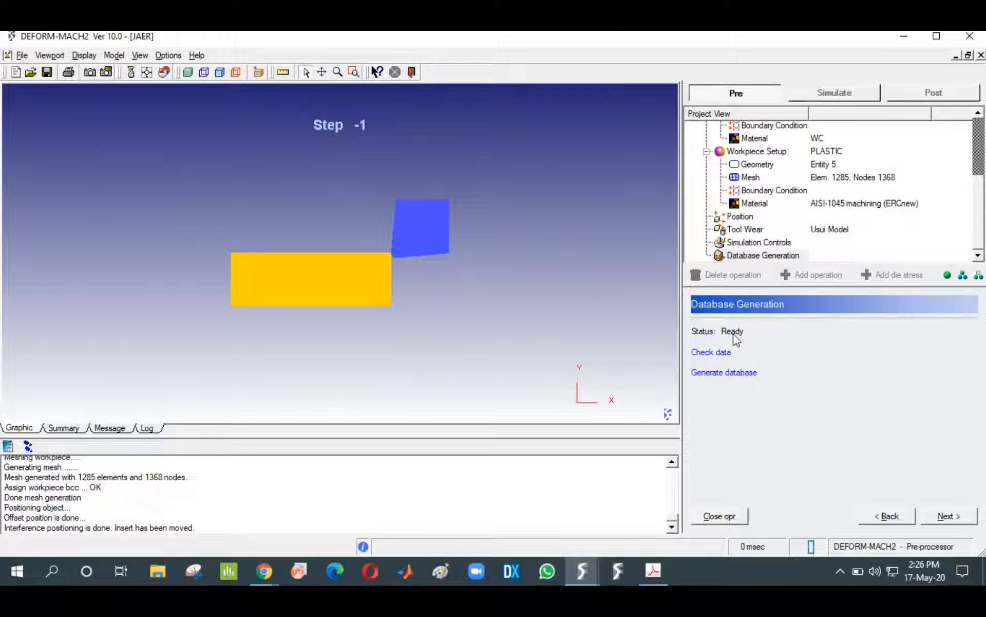
click(711, 355)
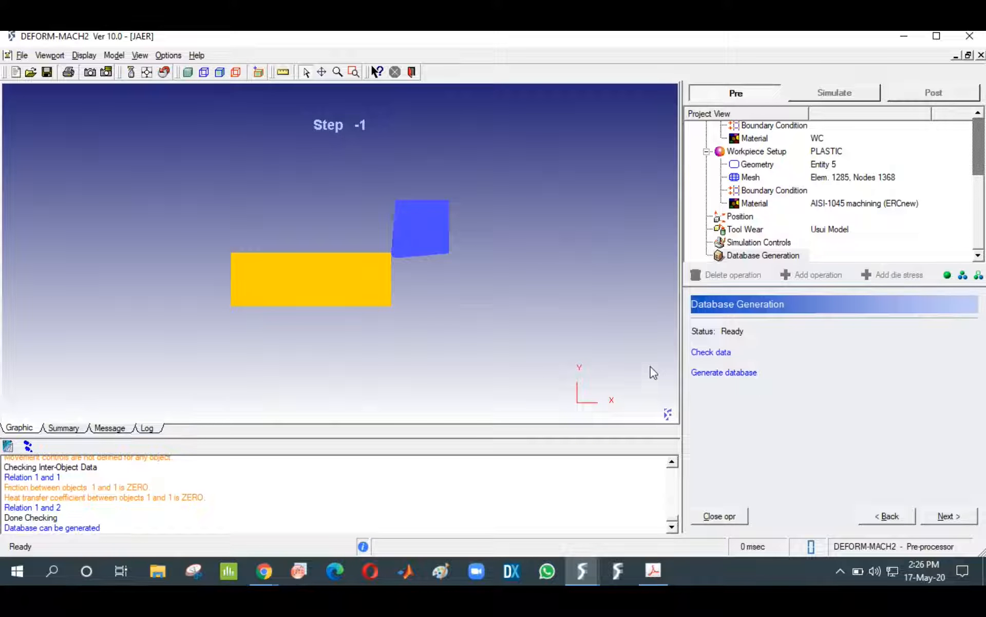
click(718, 375)
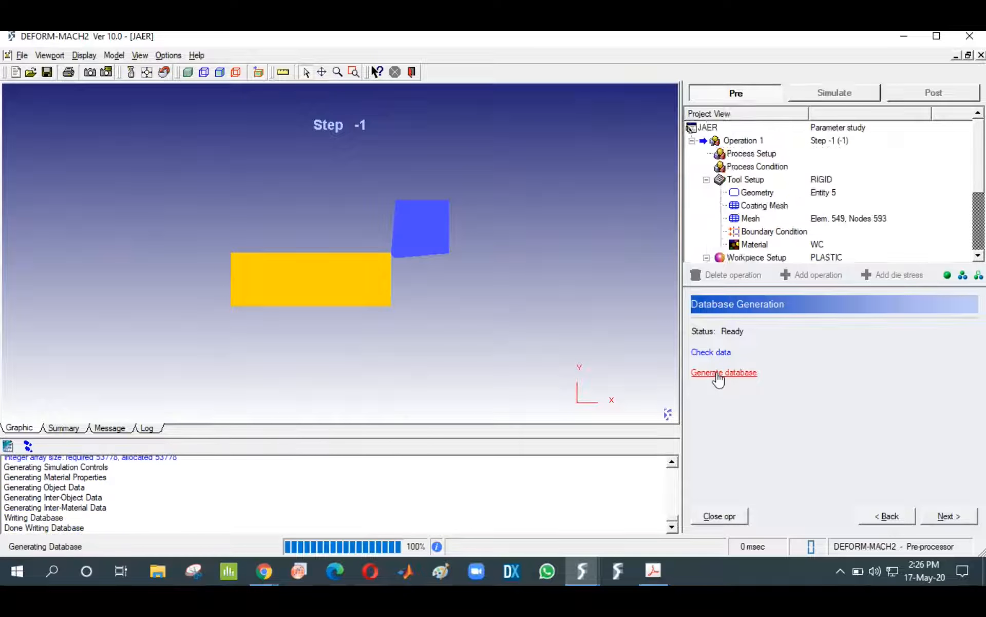
click(32, 528)
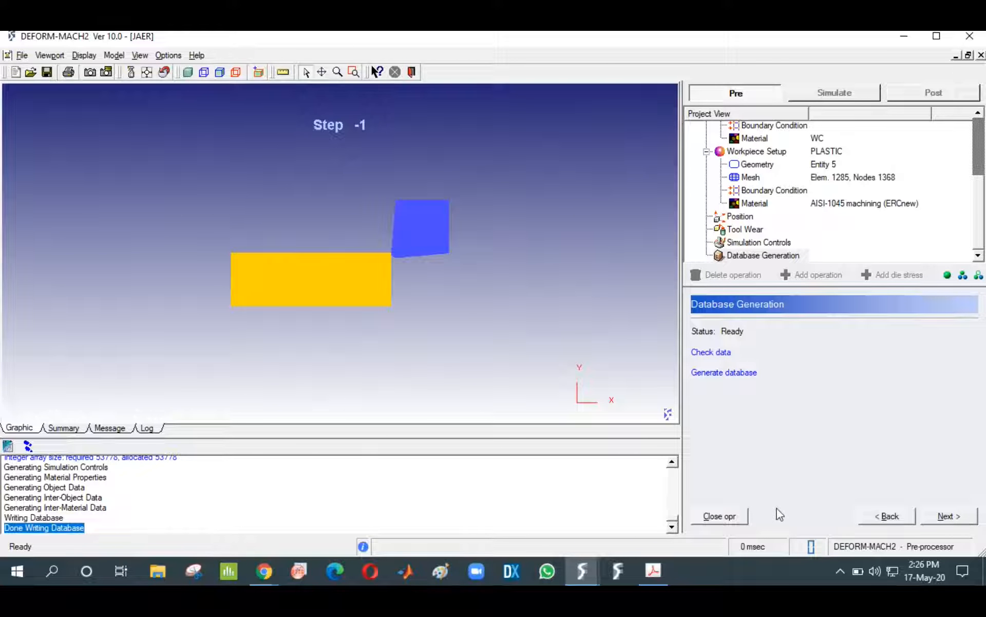
click(728, 516)
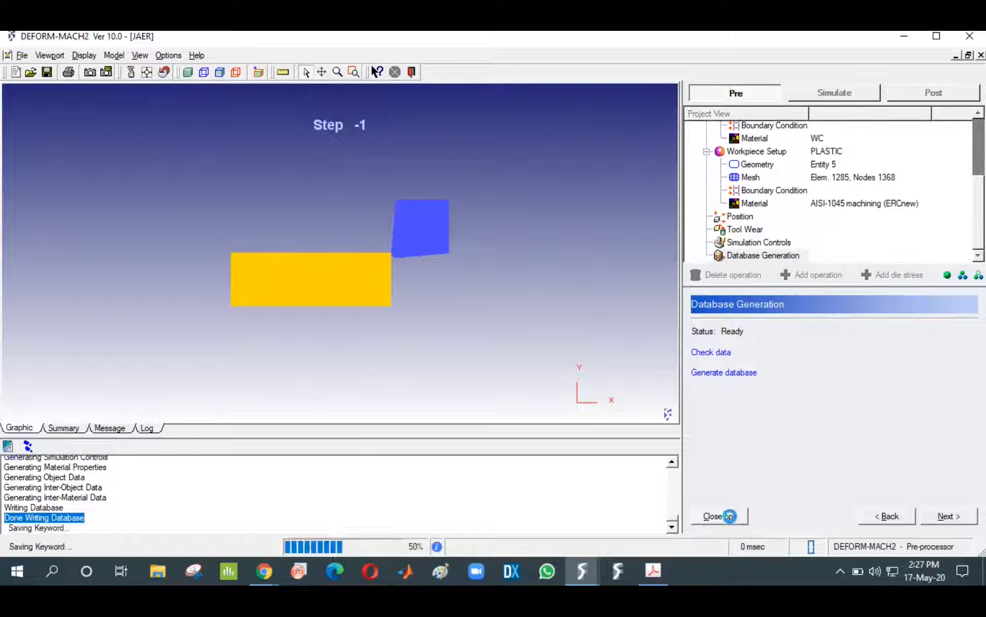
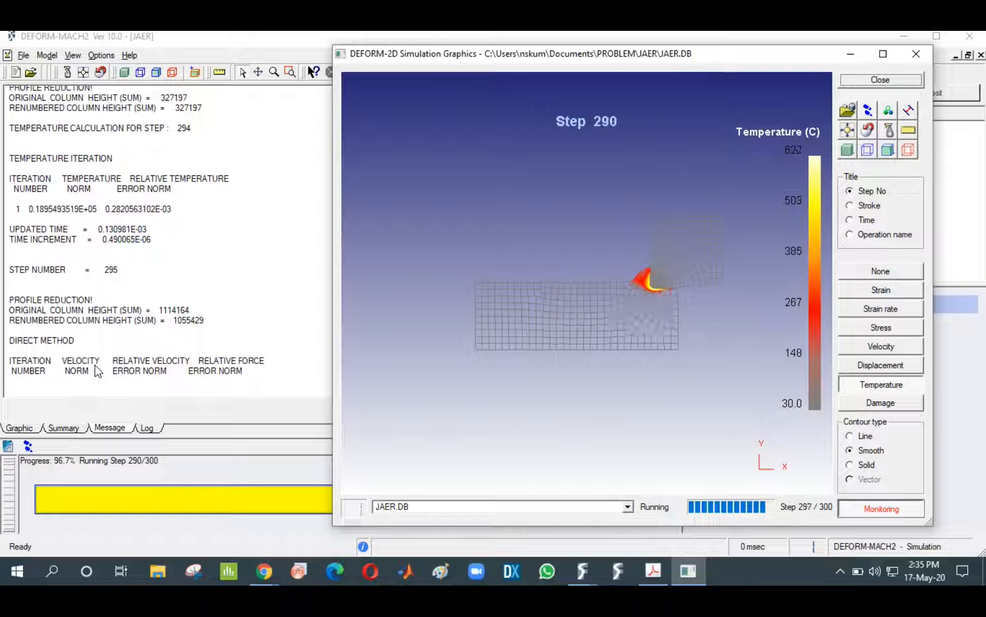
View the running simulation with its mesh and the strain, strain rate, stress, velocity, displacement and temperature plots, and close the simulation graphics
click(888, 150)
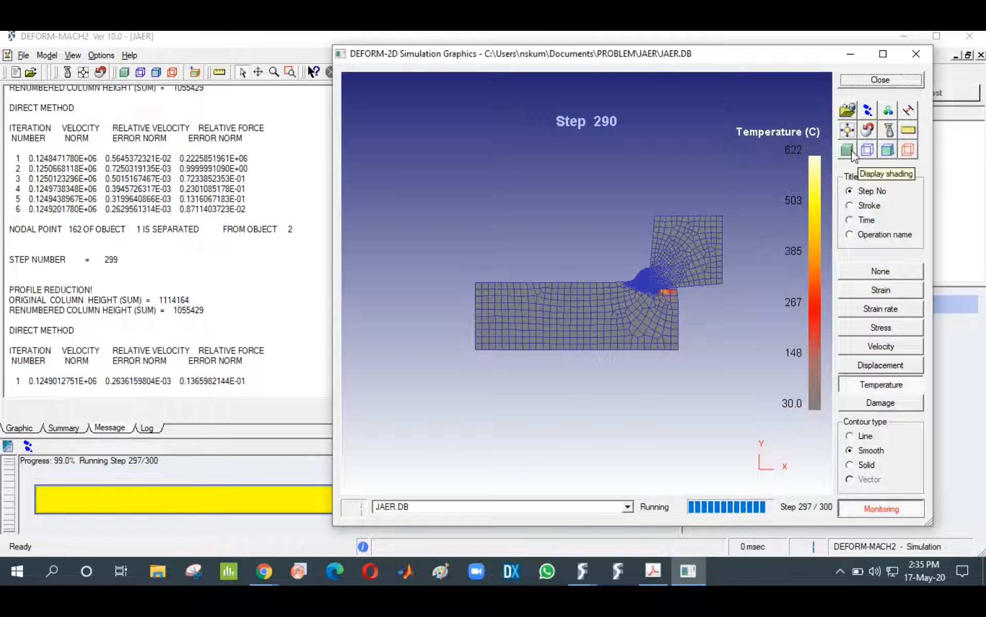
click(881, 297)
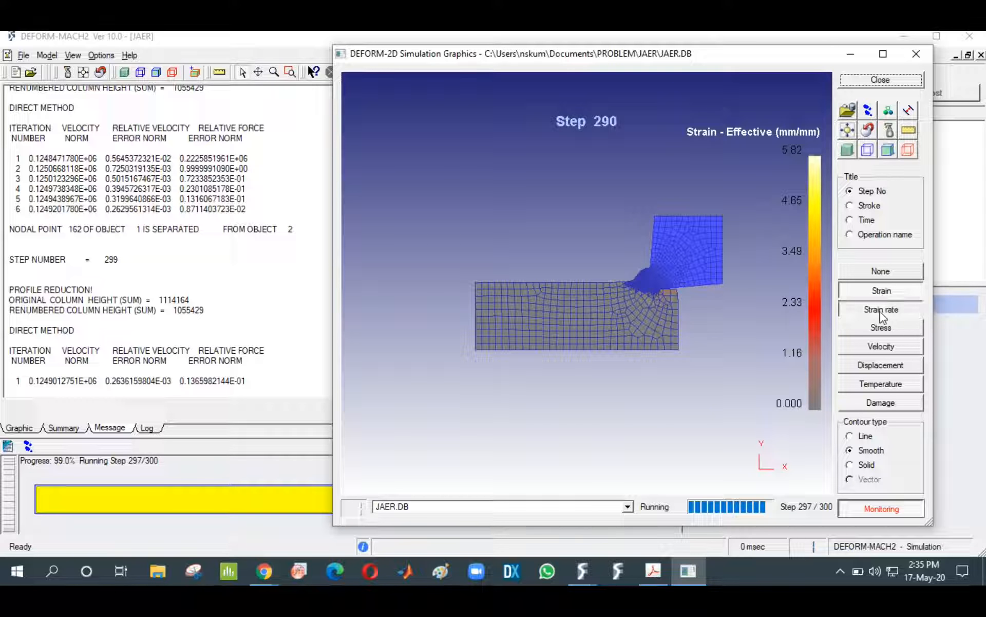
click(882, 310)
click(881, 332)
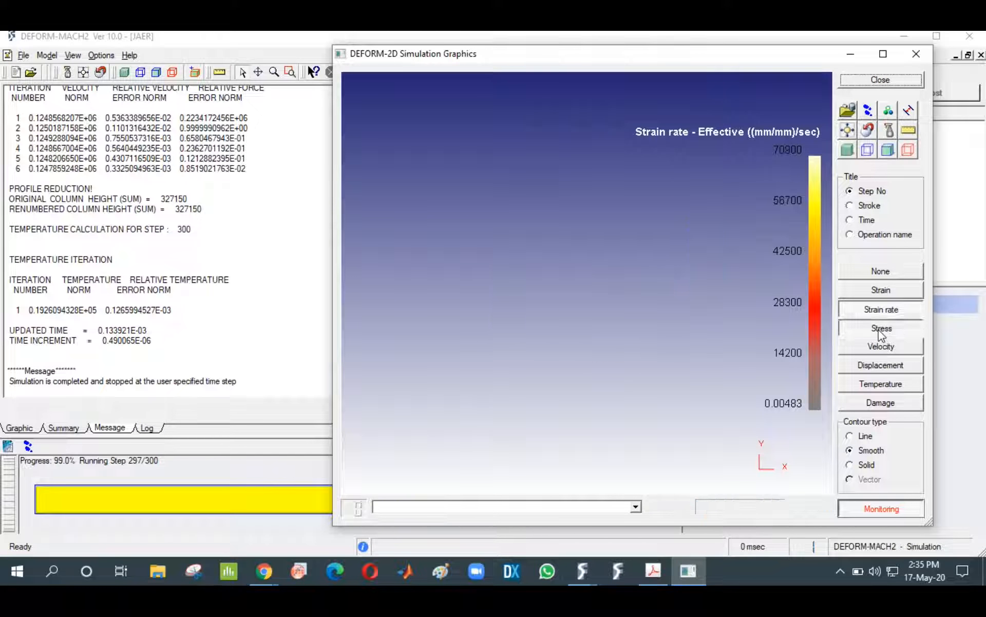
click(881, 350)
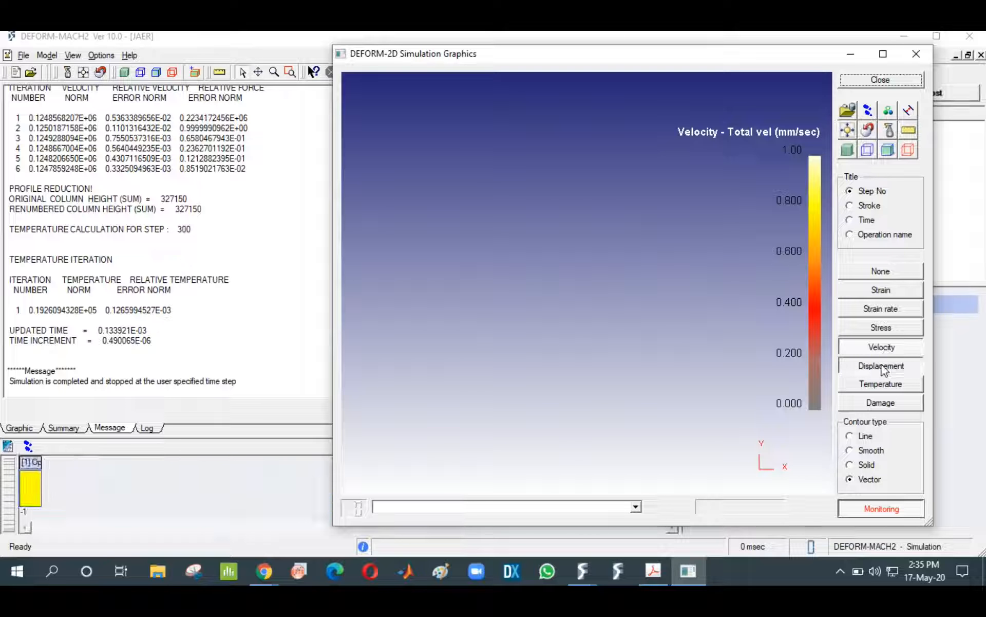
click(881, 365)
click(882, 385)
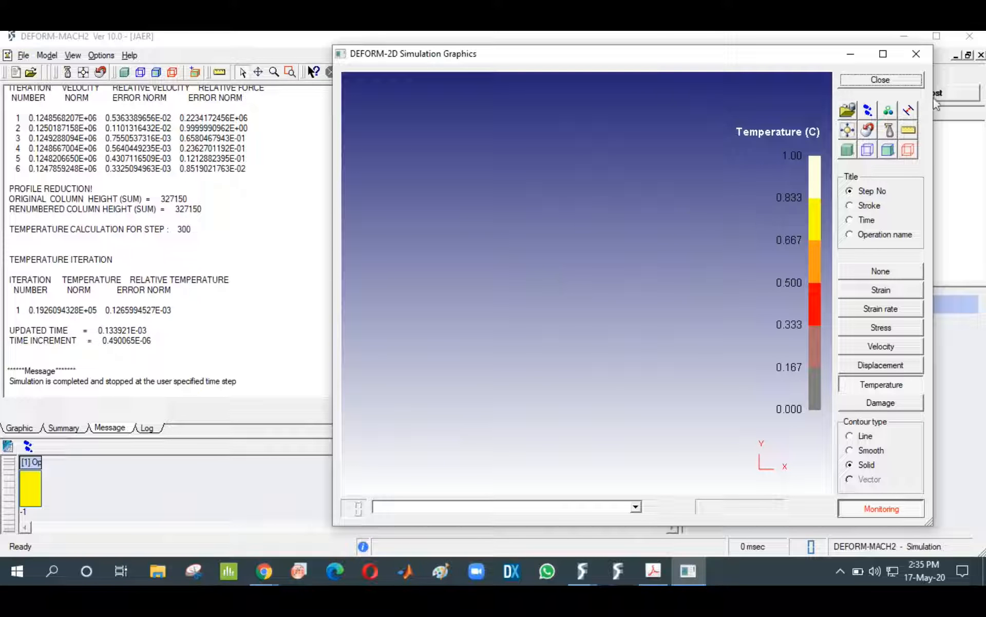
click(922, 54)
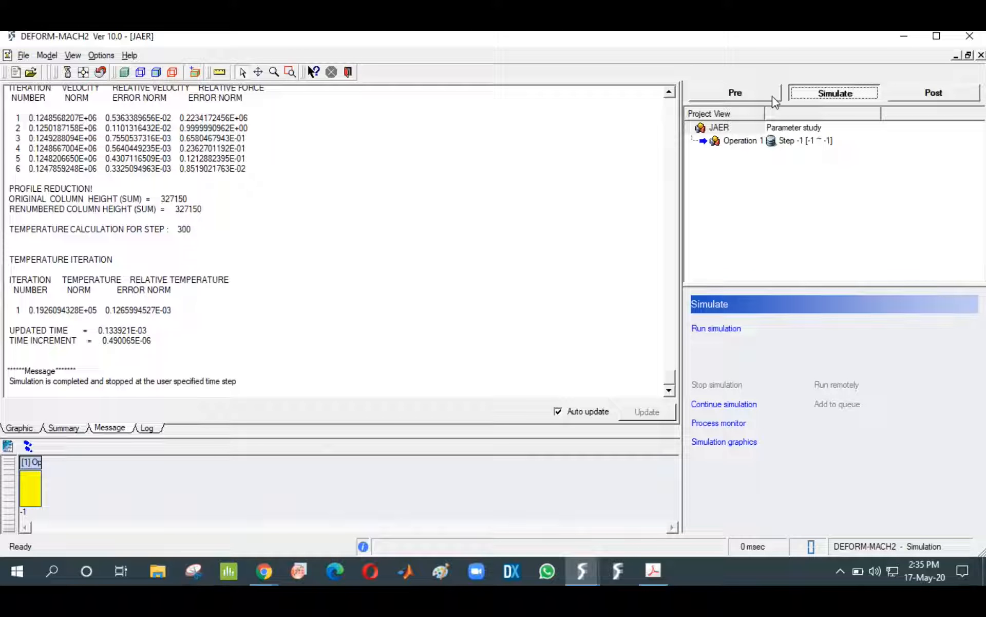
Switch to post-processing, inspect several saved steps, play the cutting animation and return to step -1
click(910, 95)
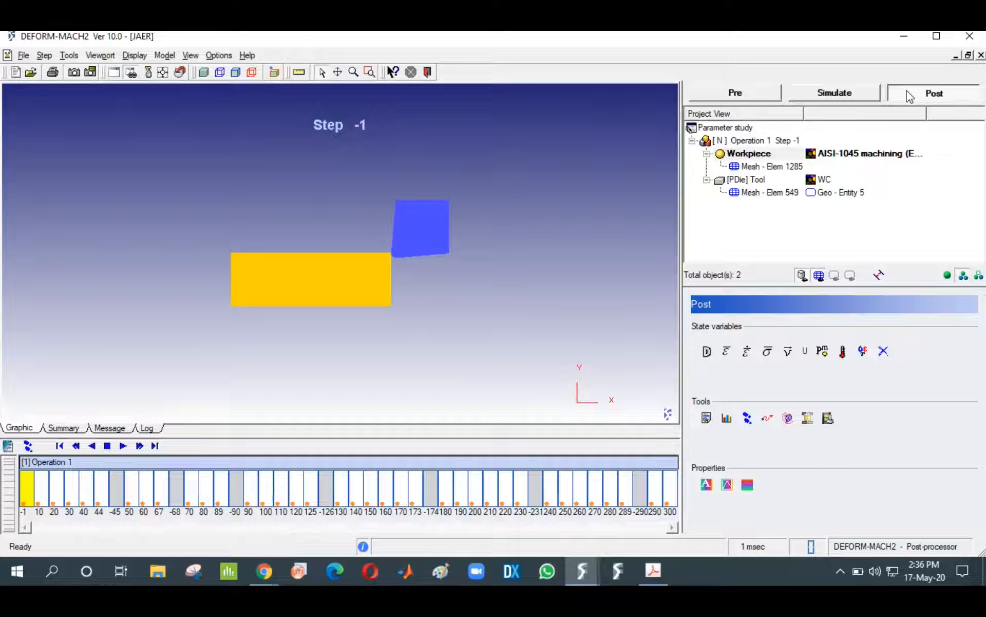
click(119, 480)
click(235, 492)
click(328, 484)
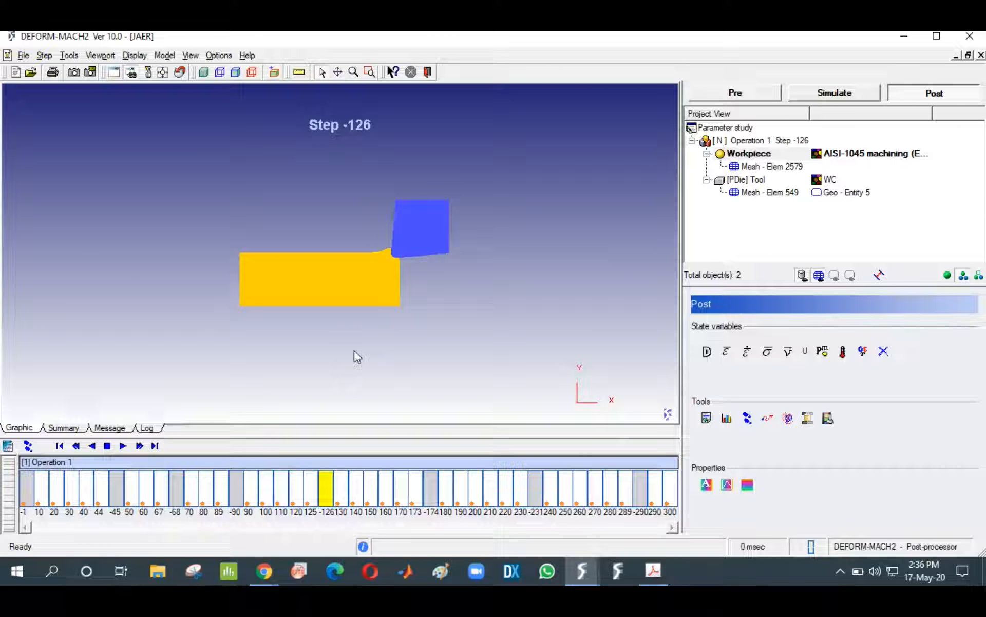
click(24, 483)
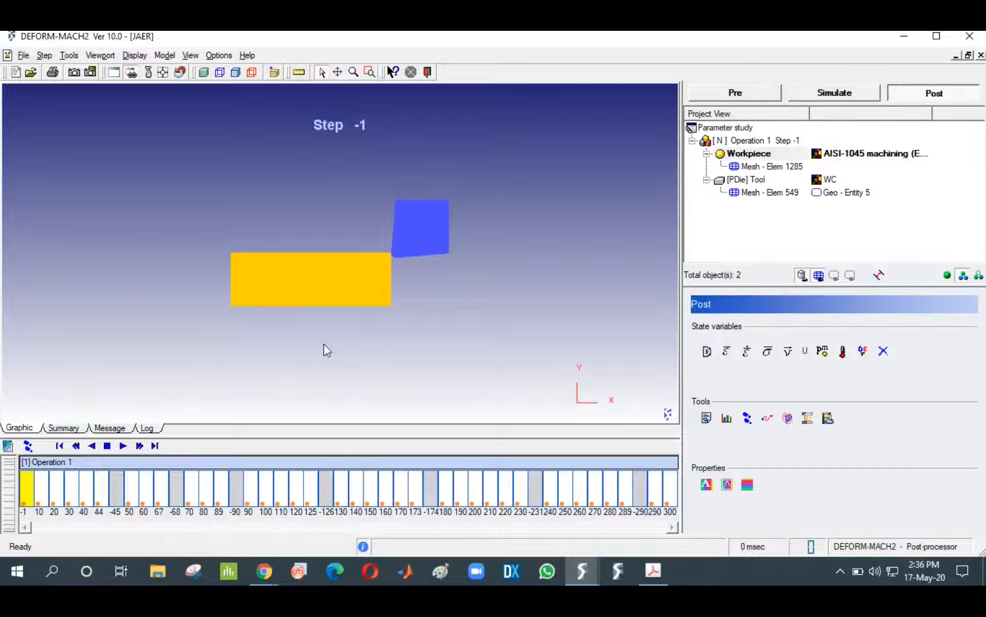
click(123, 446)
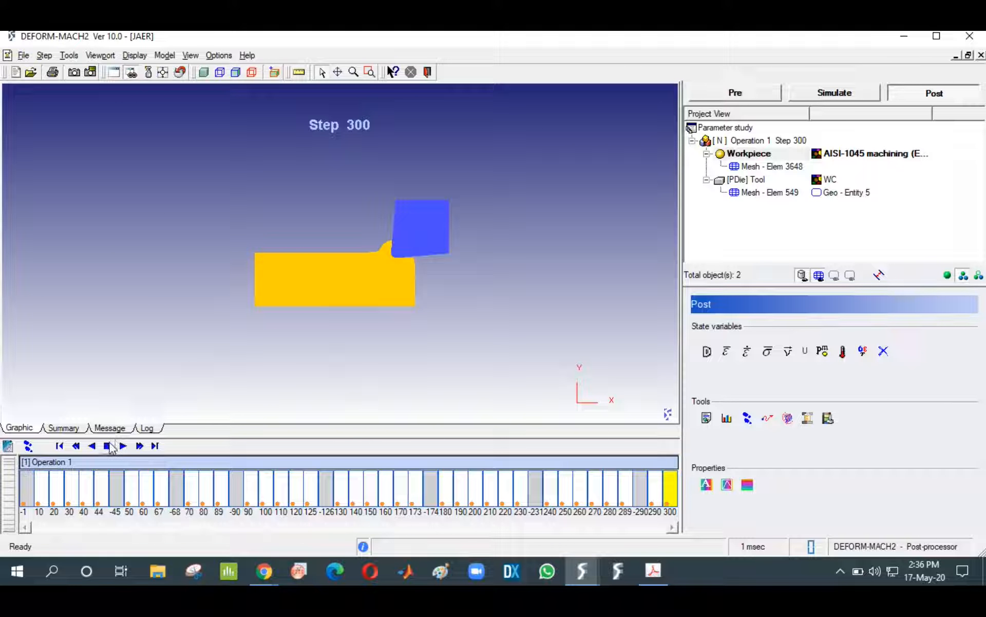
click(76, 446)
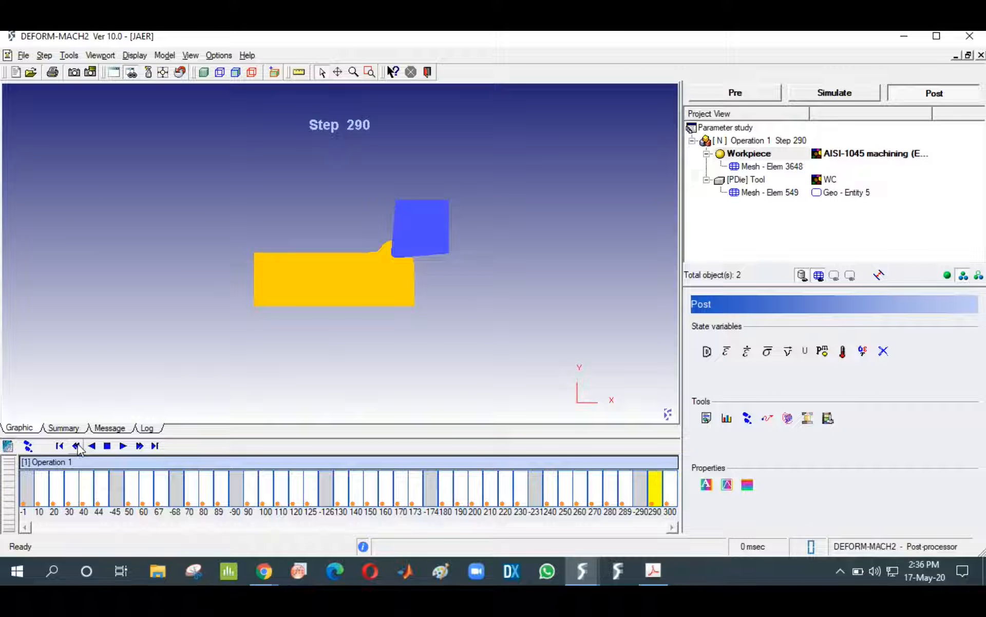
click(60, 446)
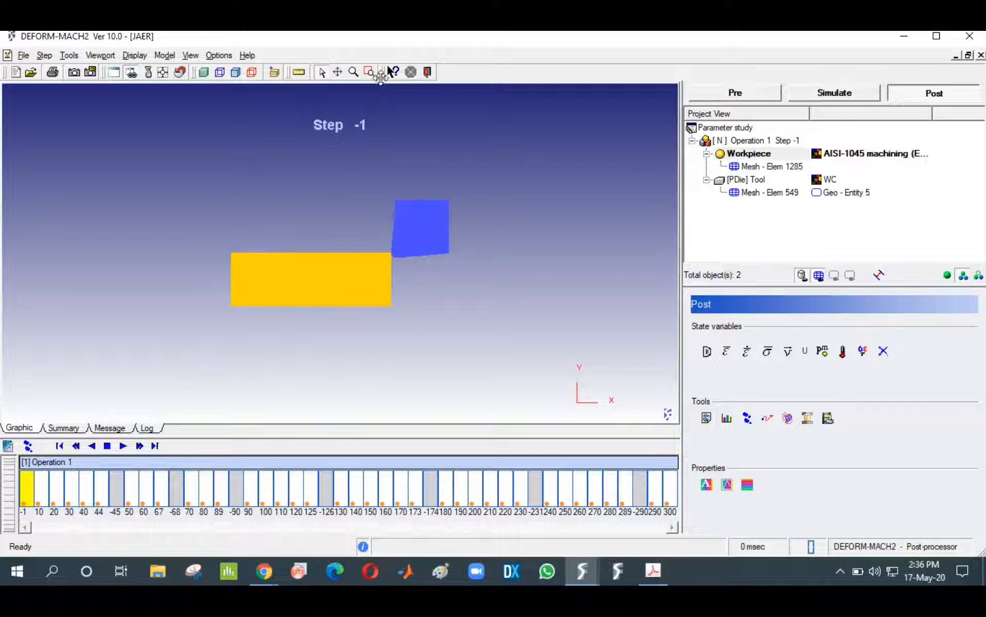
Display the tool and workpiece as unshaded meshes and magnify the contact zone at the cutting edge
click(252, 72)
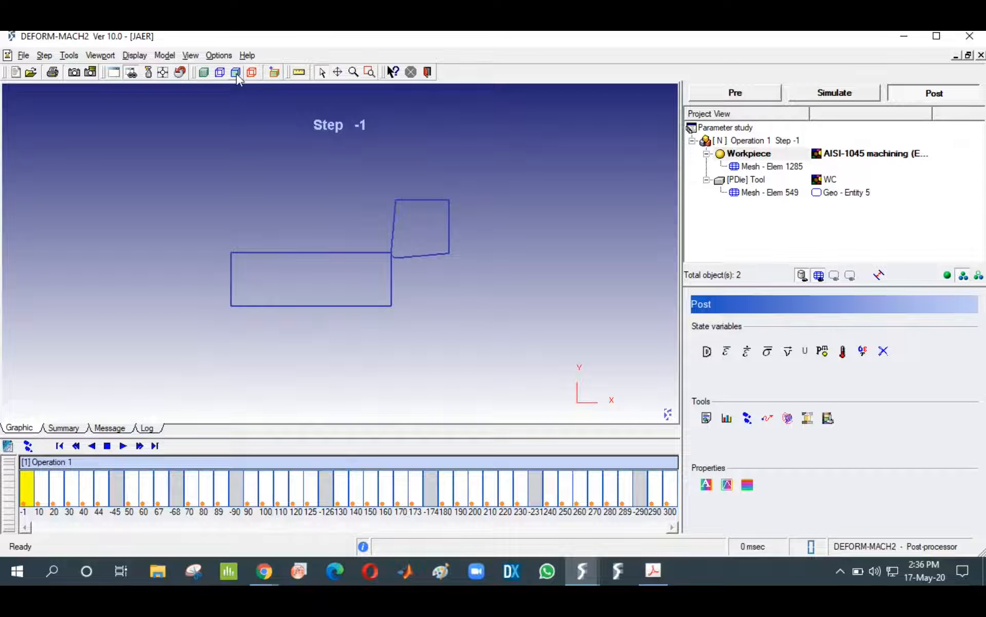
click(236, 71)
click(203, 73)
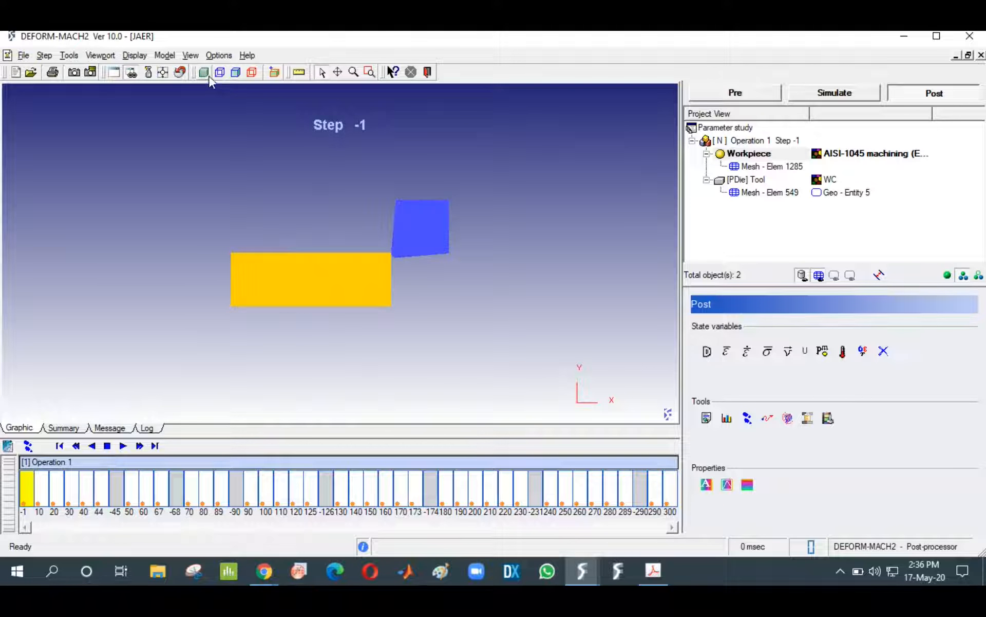
click(220, 71)
click(370, 72)
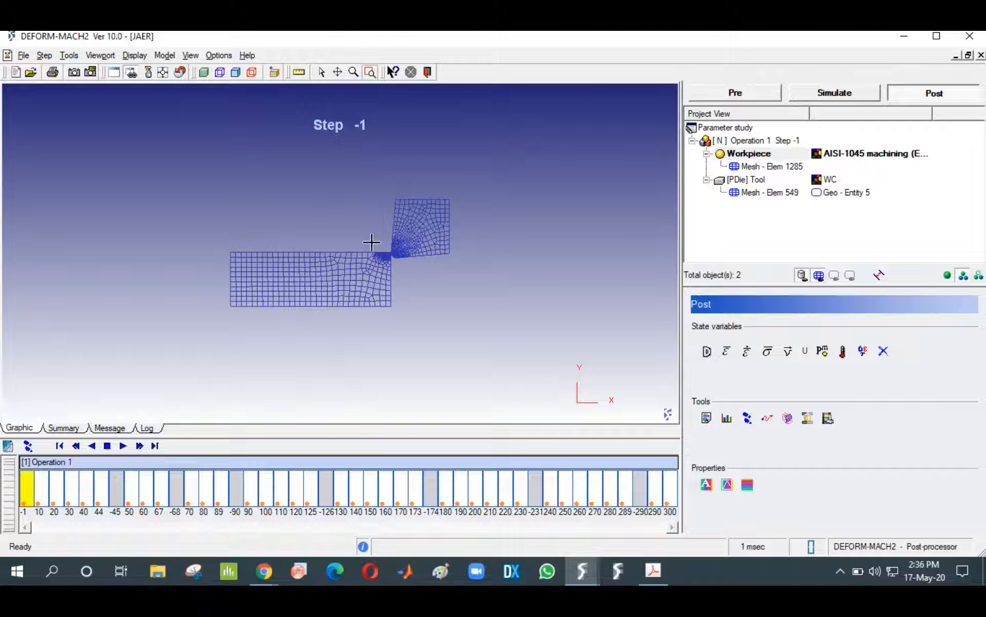
drag(377, 239, 407, 274)
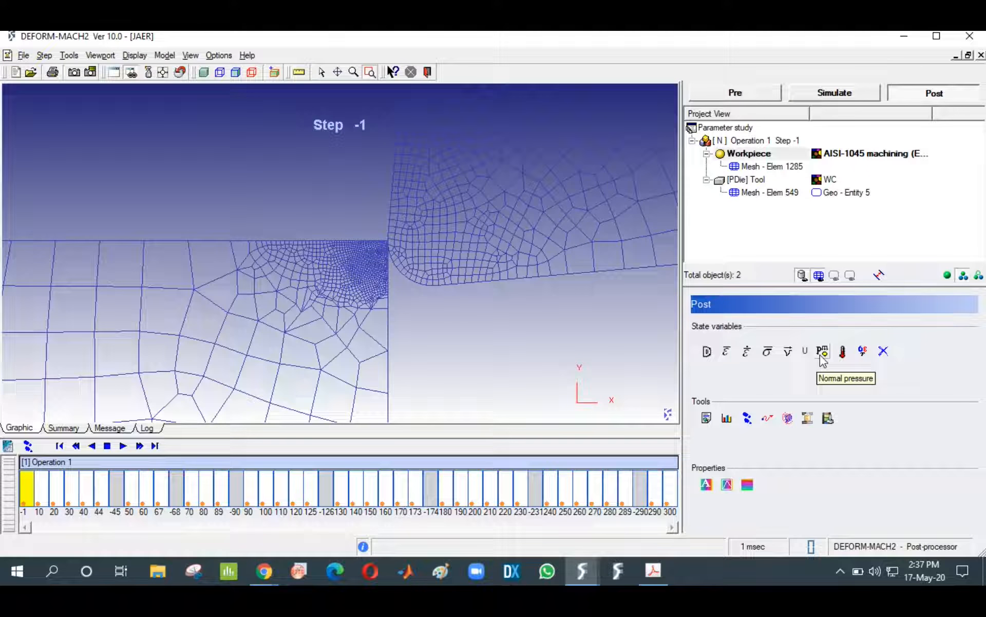
Plot the tool-wear interface temperature as a shaded state variable at step -1, using global scaling
click(863, 353)
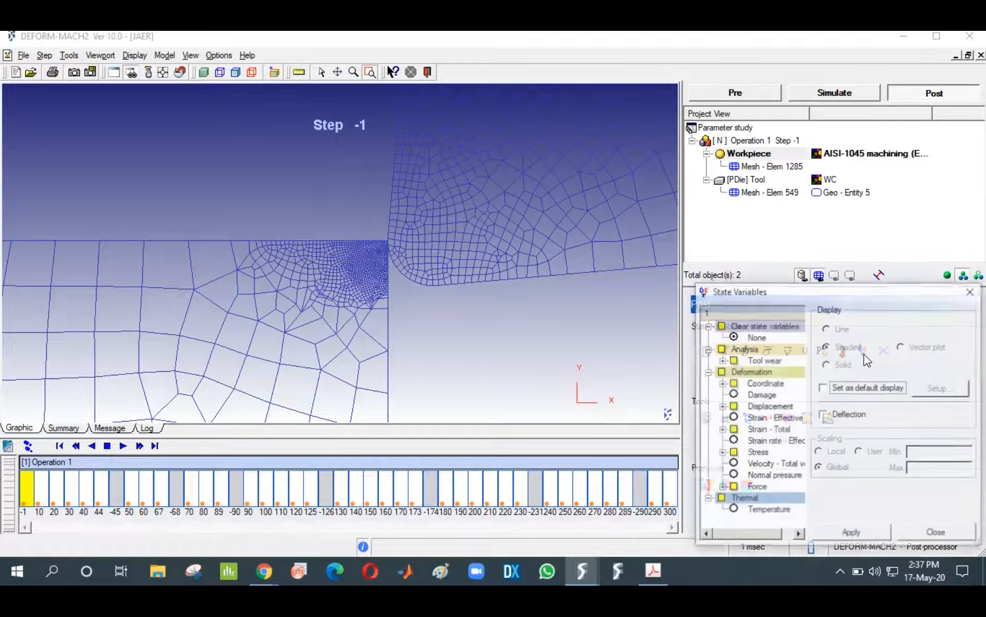
drag(777, 295, 746, 127)
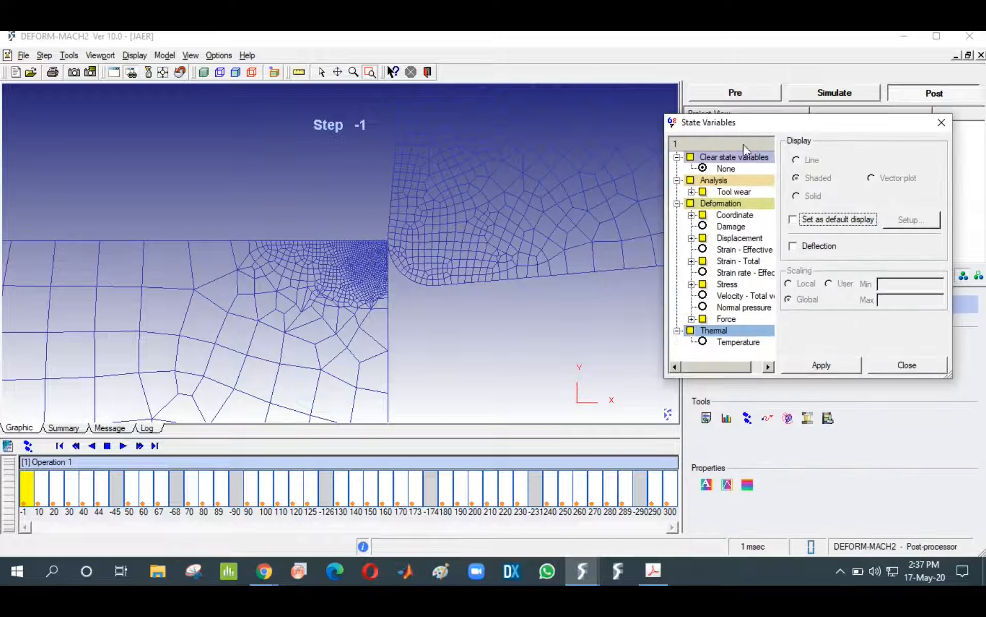
click(692, 191)
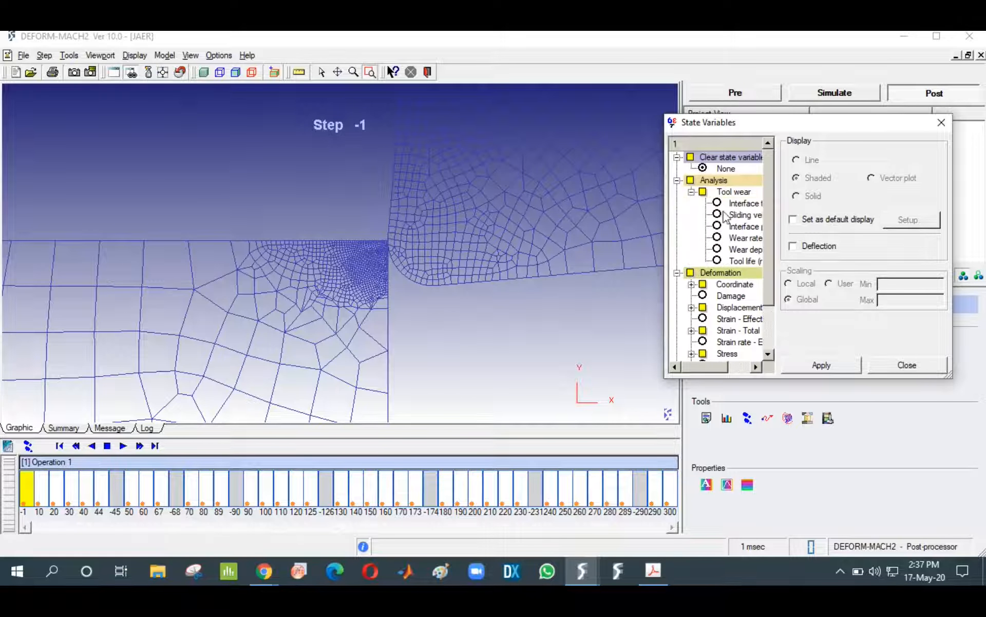
drag(713, 367, 742, 367)
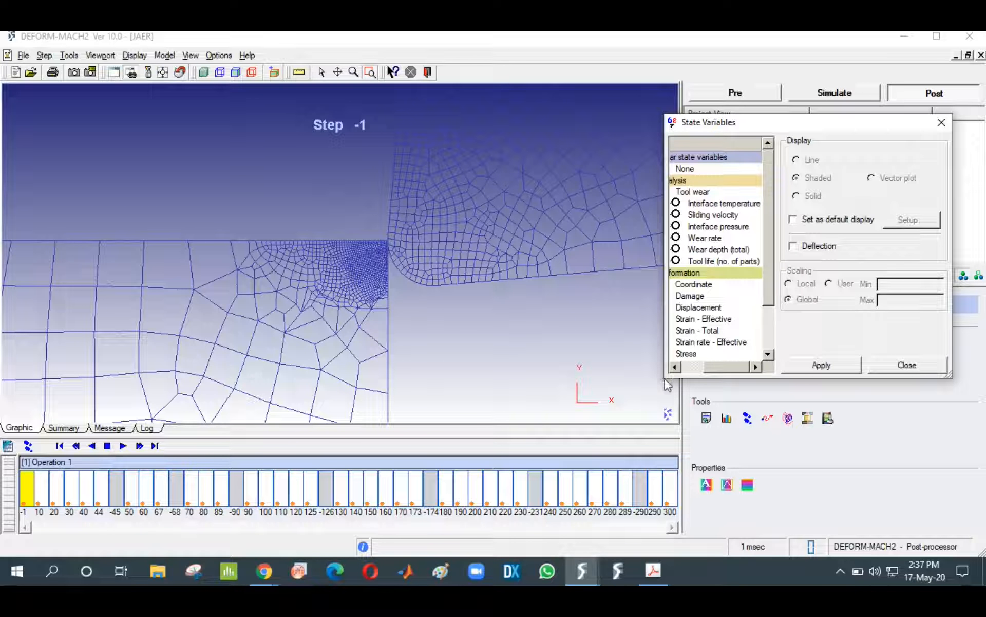
click(677, 203)
click(788, 283)
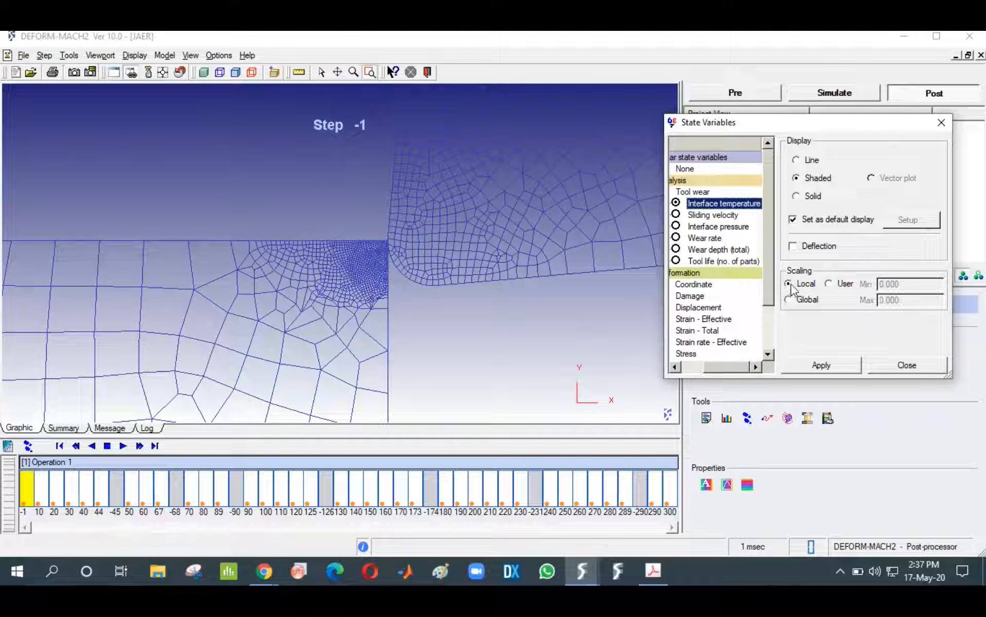
click(795, 305)
click(820, 366)
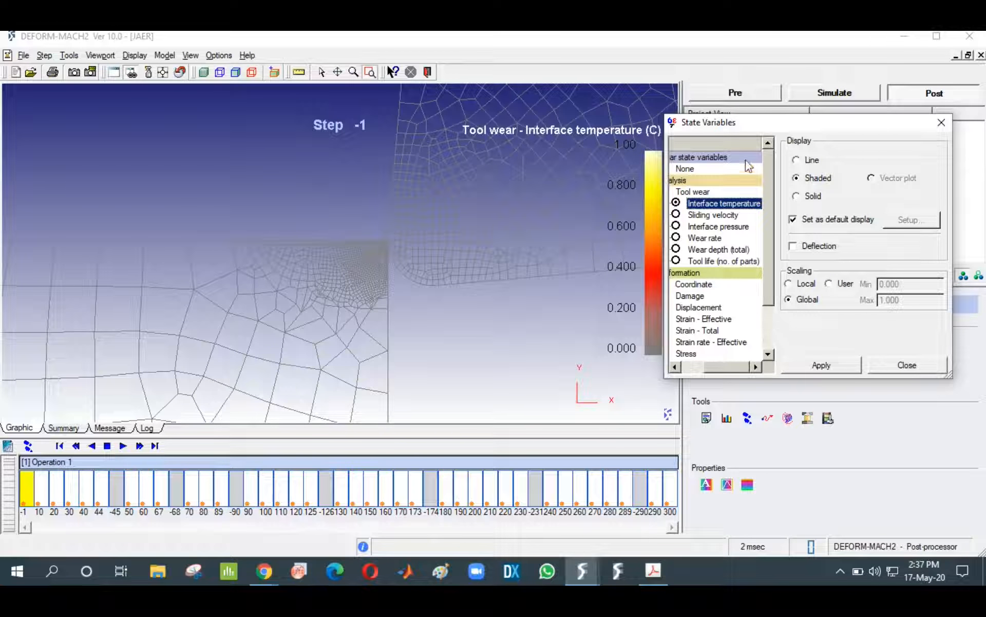
Apply local scaling to the interface temperature plot, close the state variable settings and play the animation through to step 300
click(797, 285)
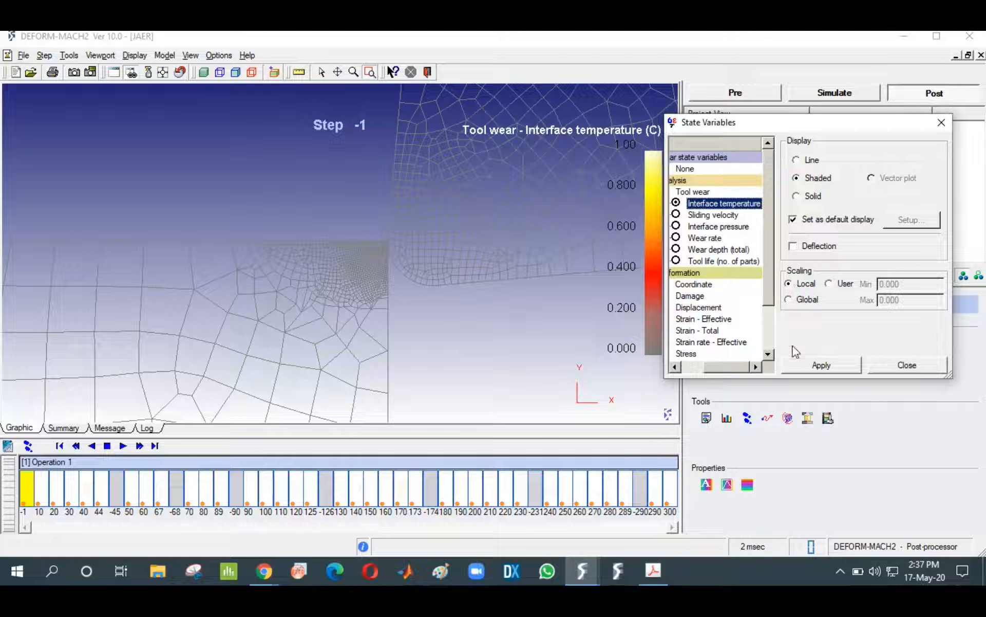
click(806, 366)
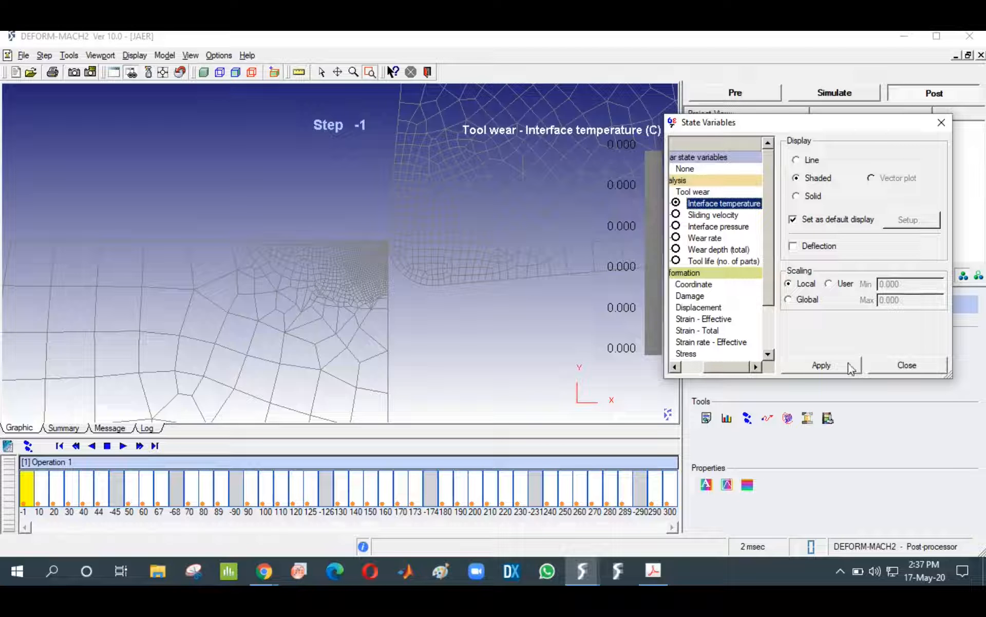
click(910, 365)
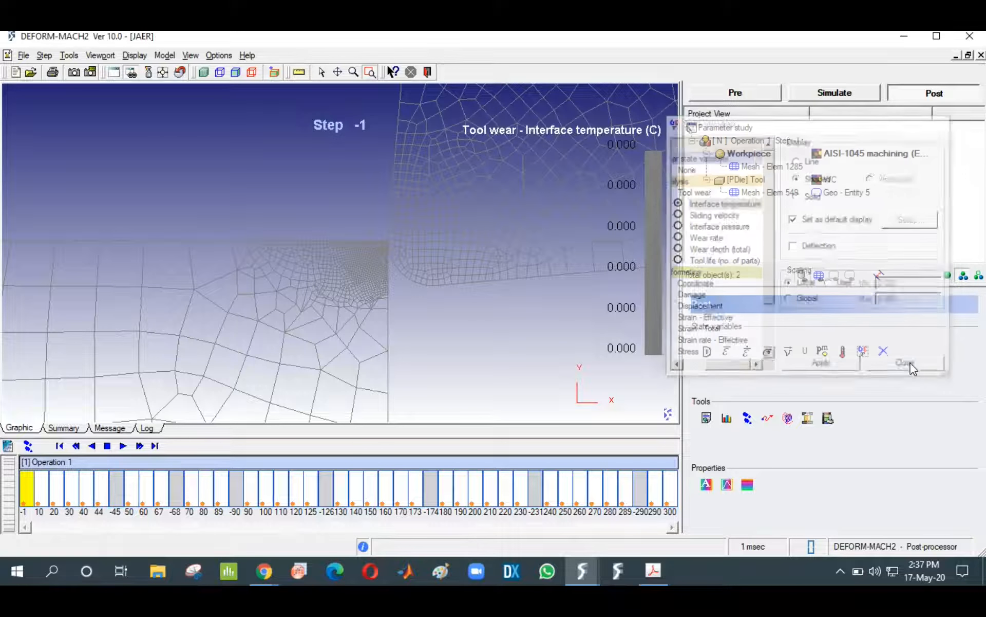
click(124, 446)
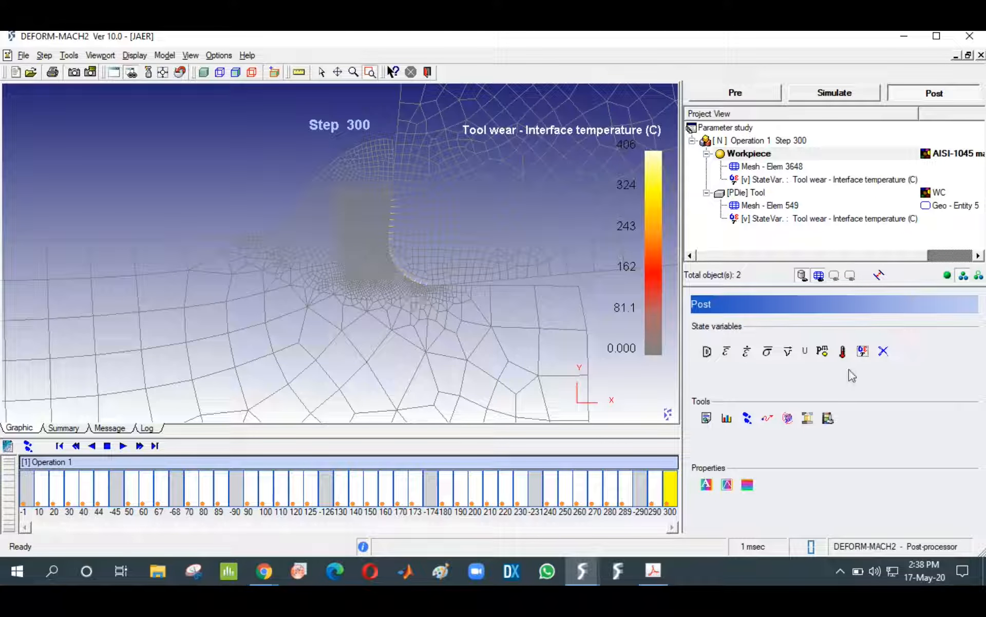
Plot the temperature field, return to step -1 and play the temperature animation through to step 300
click(843, 352)
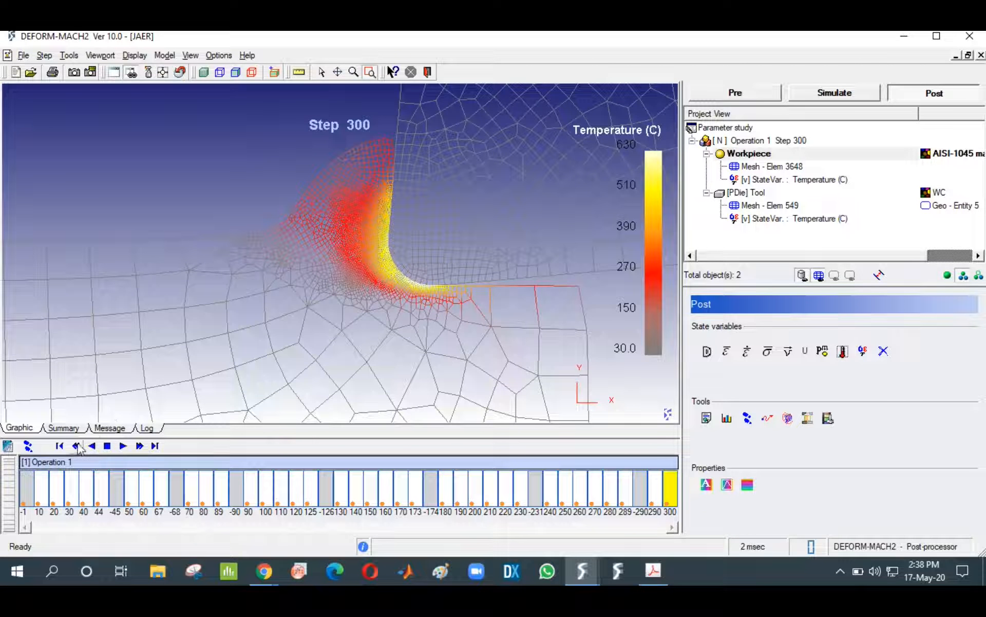
click(59, 446)
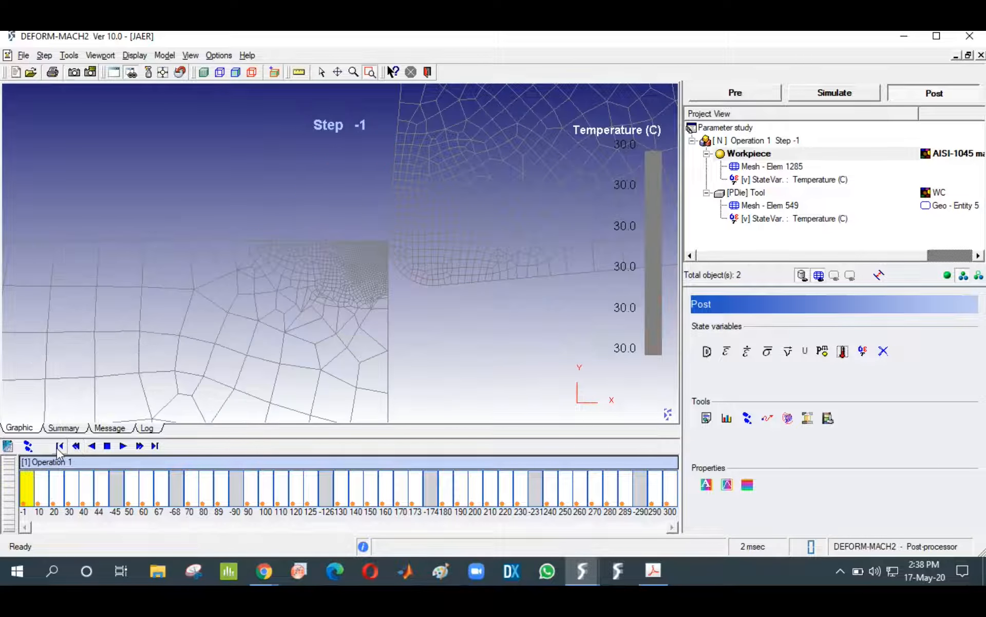
click(844, 354)
click(123, 445)
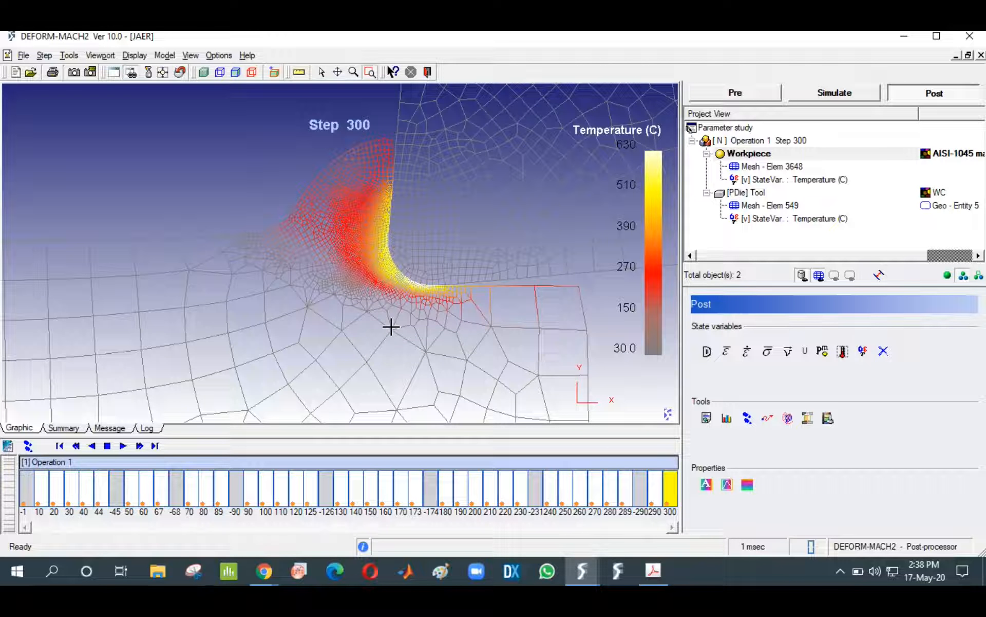
Plot the tool-wear interface temperature at step 300 with local scaling, keeping the state variable settings clear of the plot
click(863, 352)
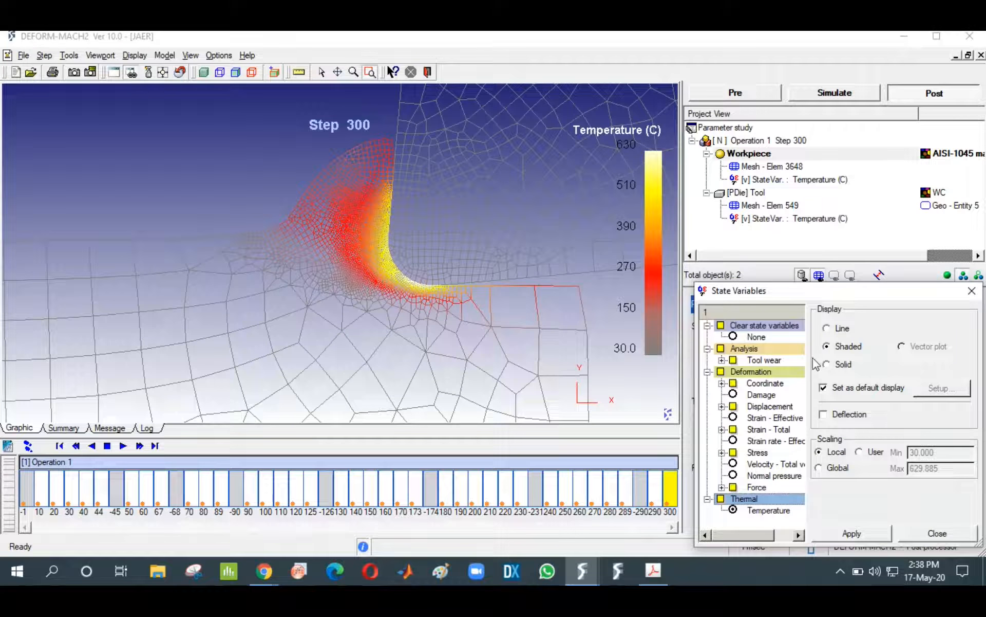
click(721, 360)
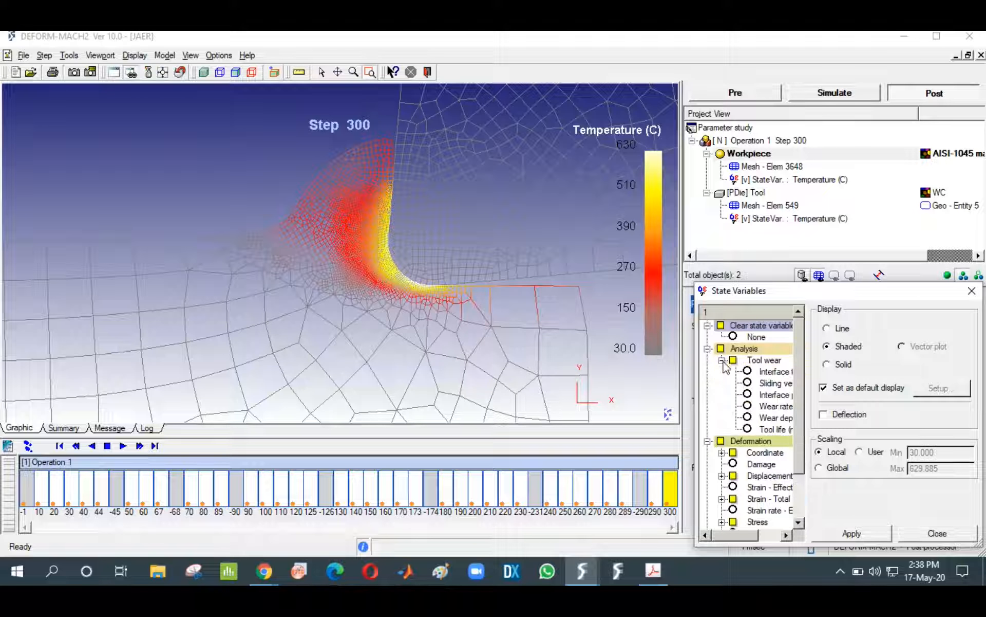
click(750, 372)
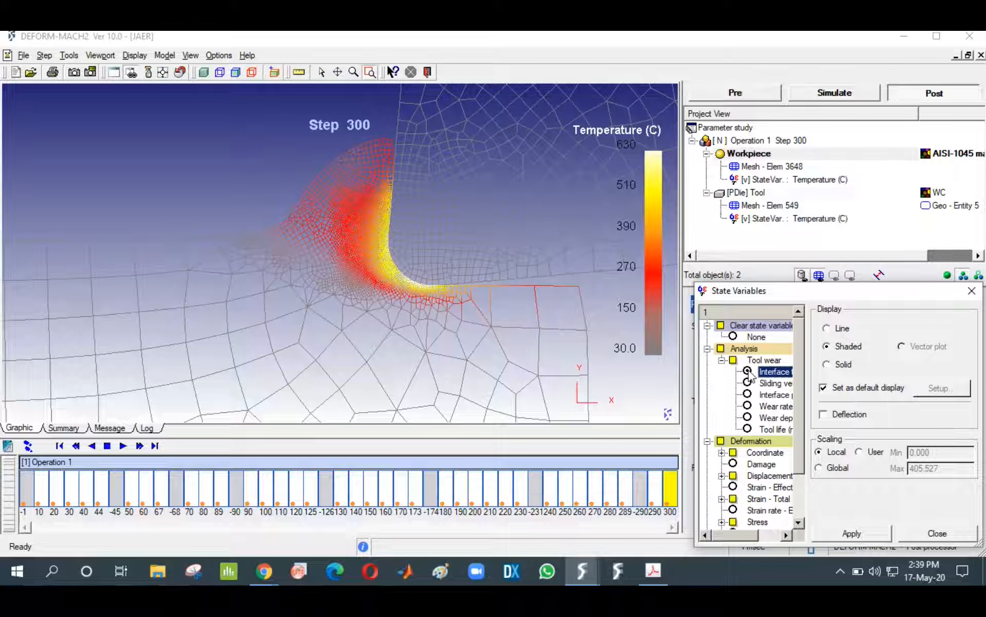
click(722, 182)
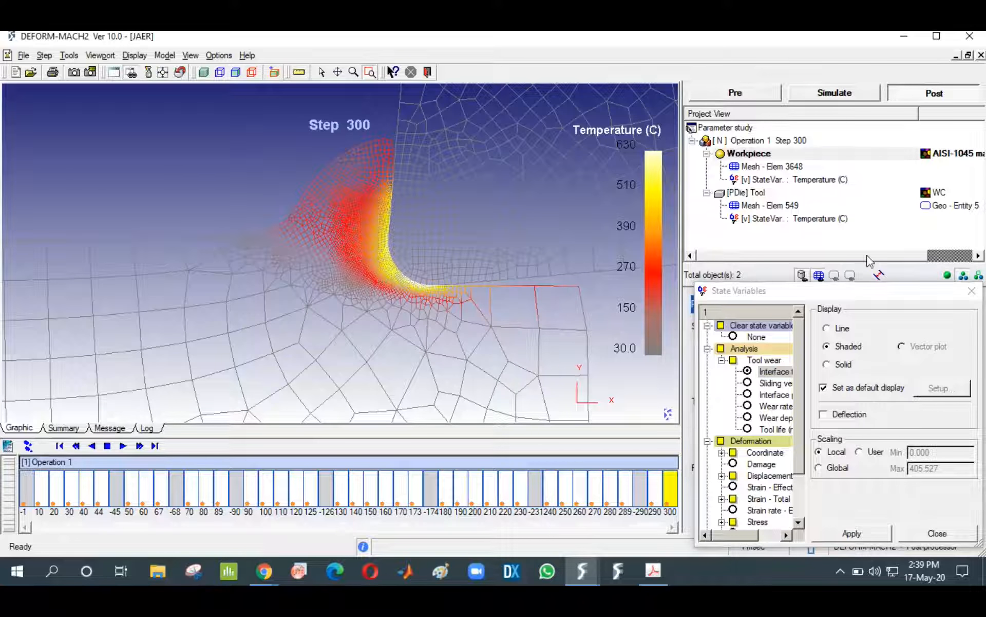
drag(883, 292, 868, 152)
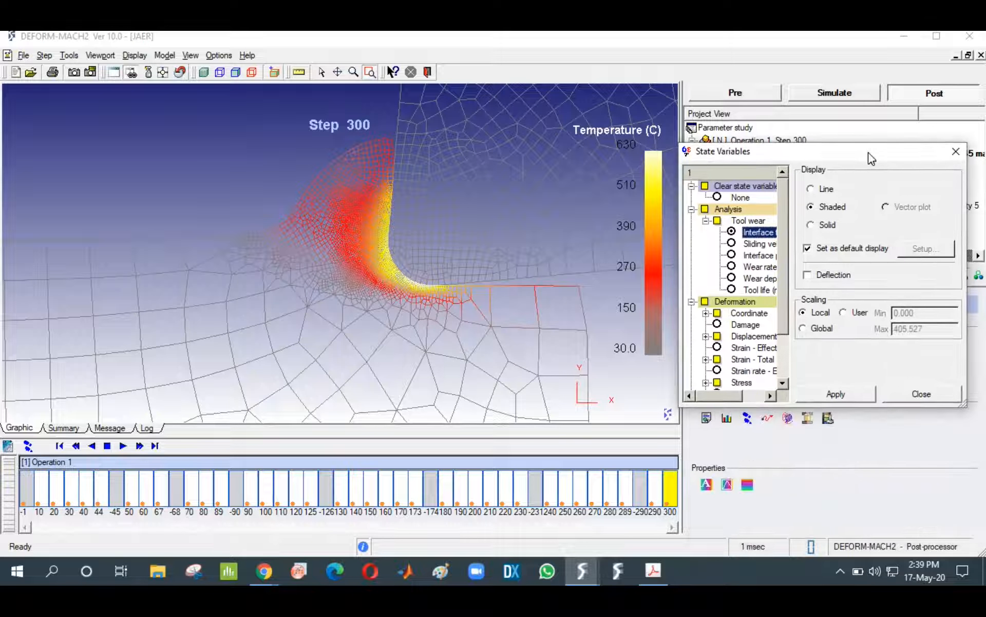
click(835, 394)
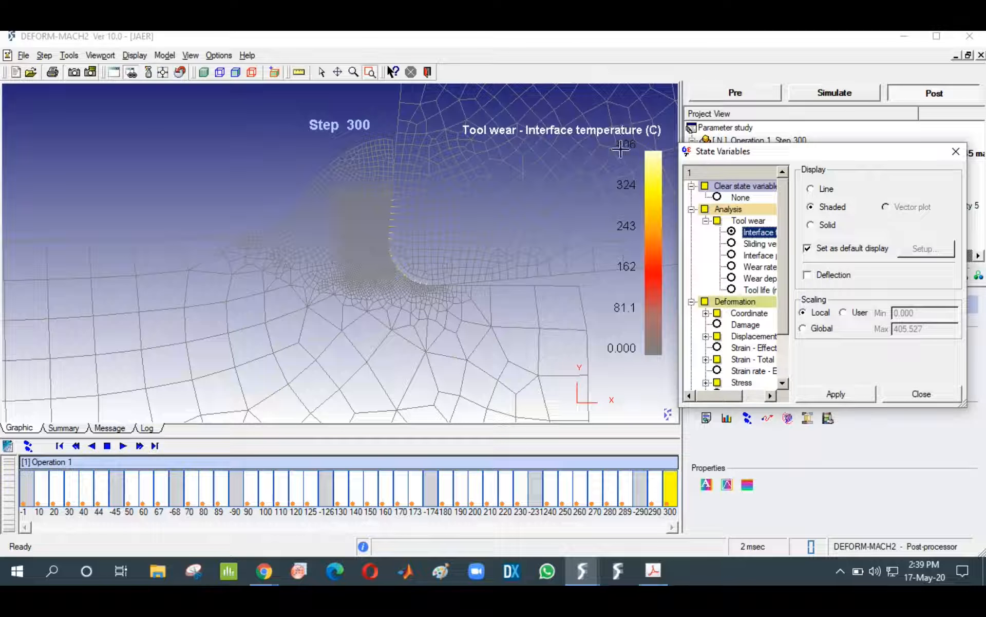
Switch the step 300 plot to the thermal temperature variable for comparison with the interface temperature
scroll(742, 307, down, 2)
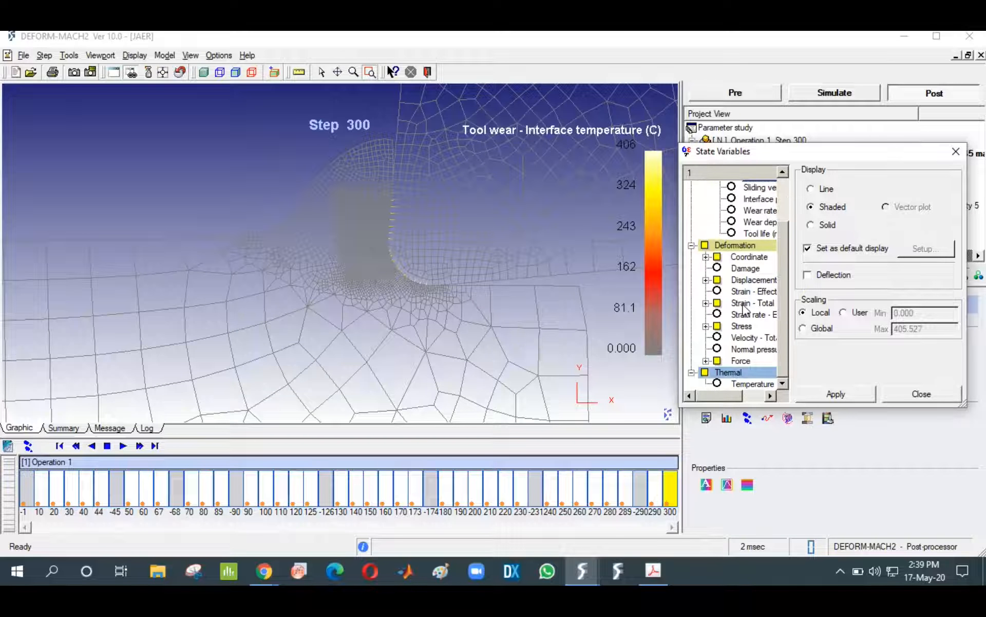
click(719, 384)
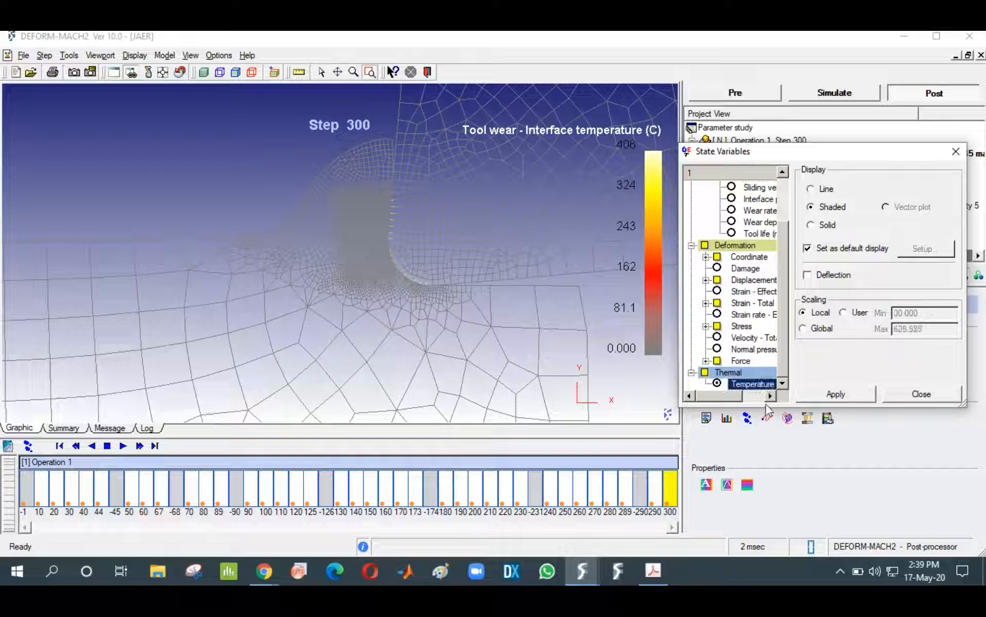
click(835, 393)
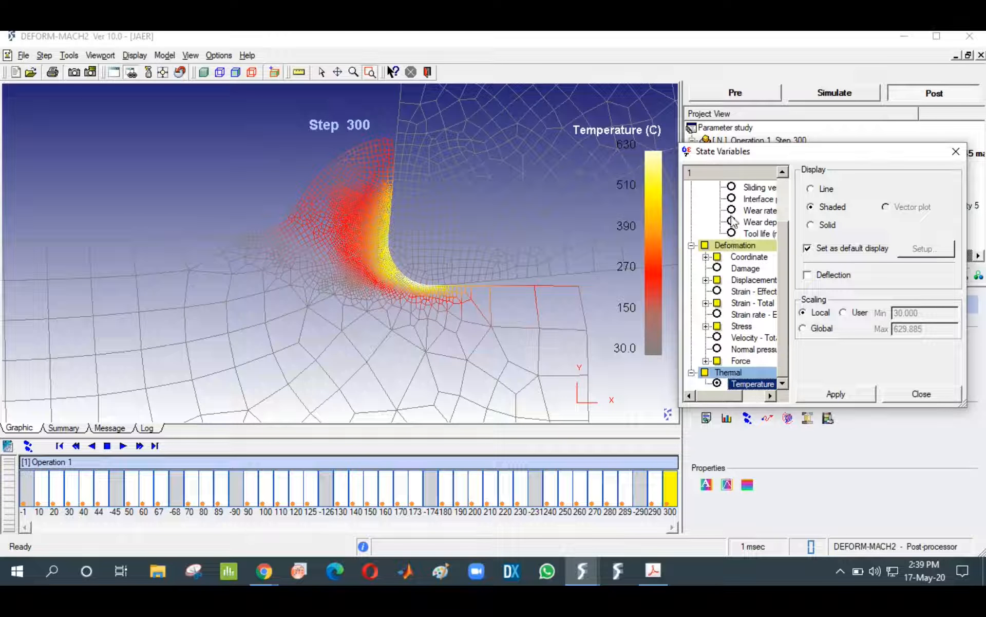
Plot the tool-wear wear rate at step 300 and close the state variable settings
click(735, 210)
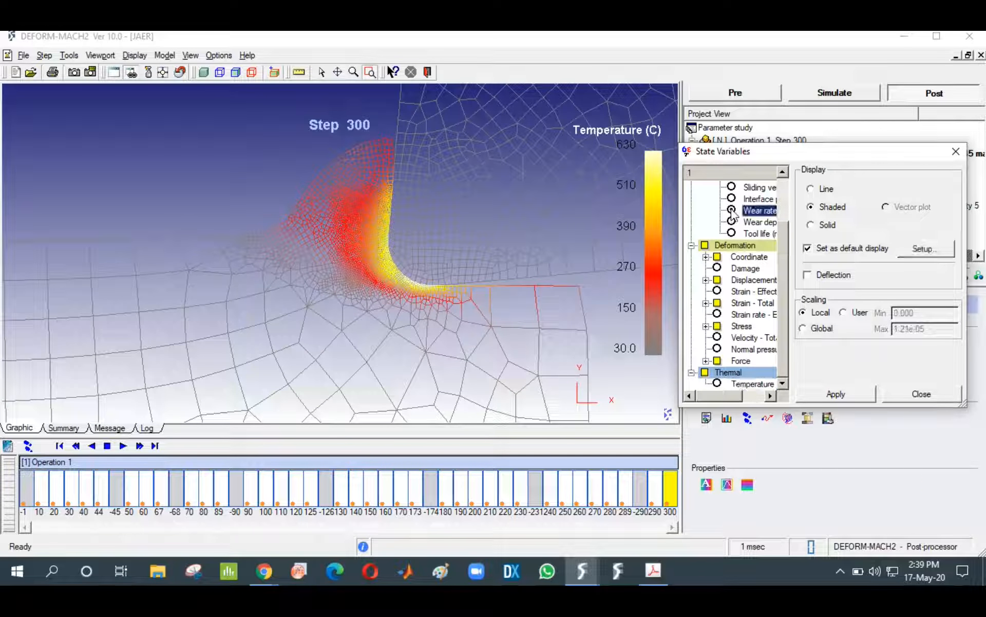
click(837, 393)
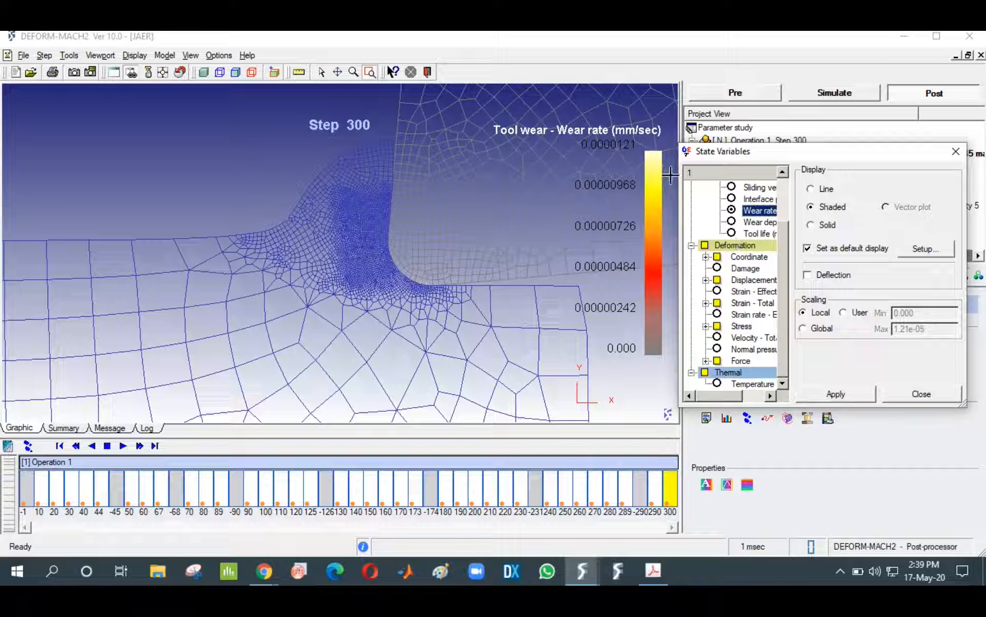
click(944, 394)
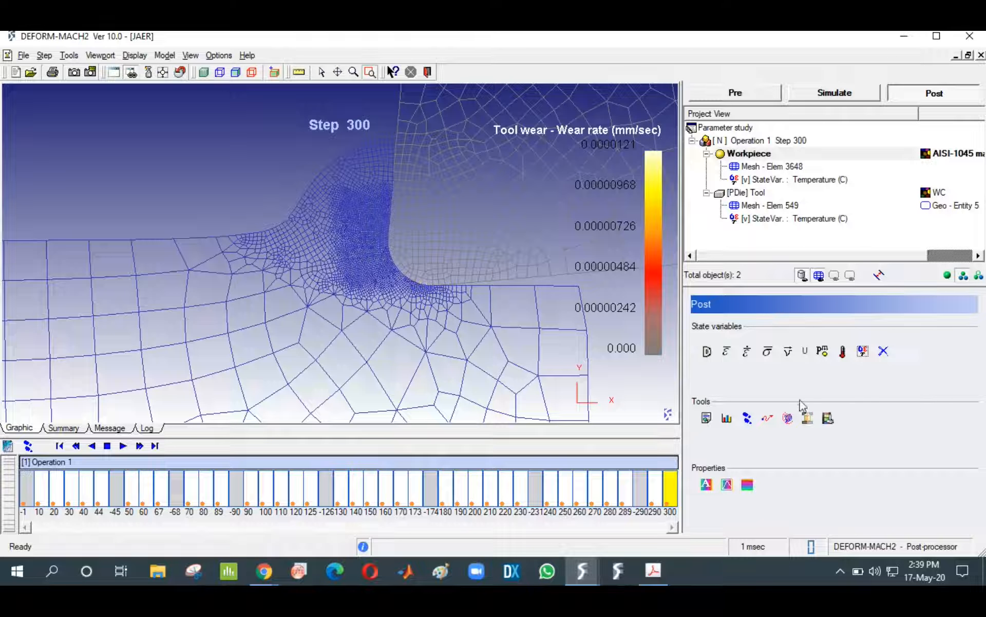
Open the step 300 summary and examine the workpiece's general, deformation, thermal, heat treat, heating and user data
click(707, 419)
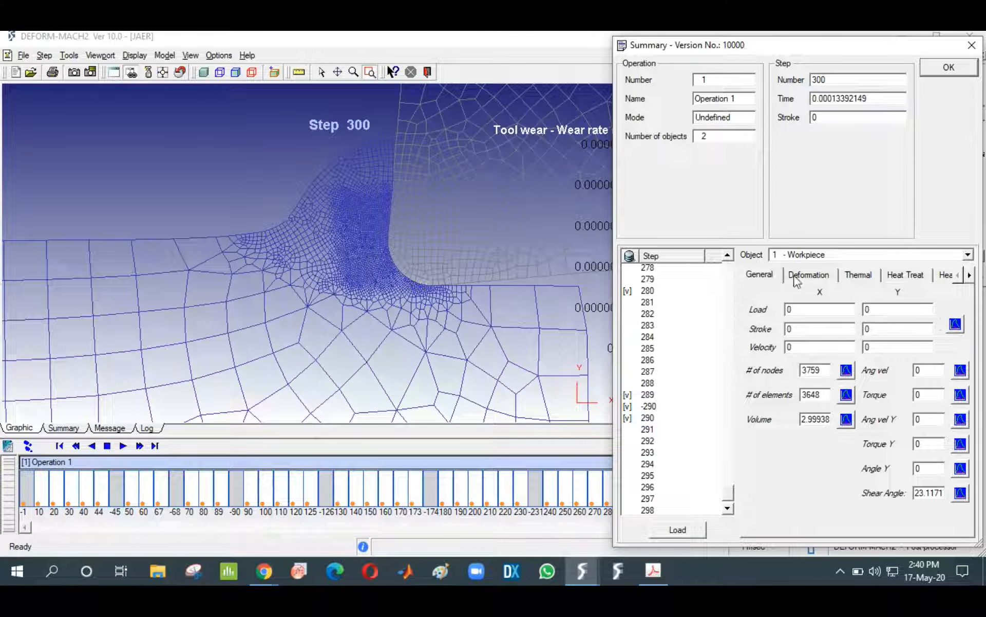
drag(804, 48, 749, 40)
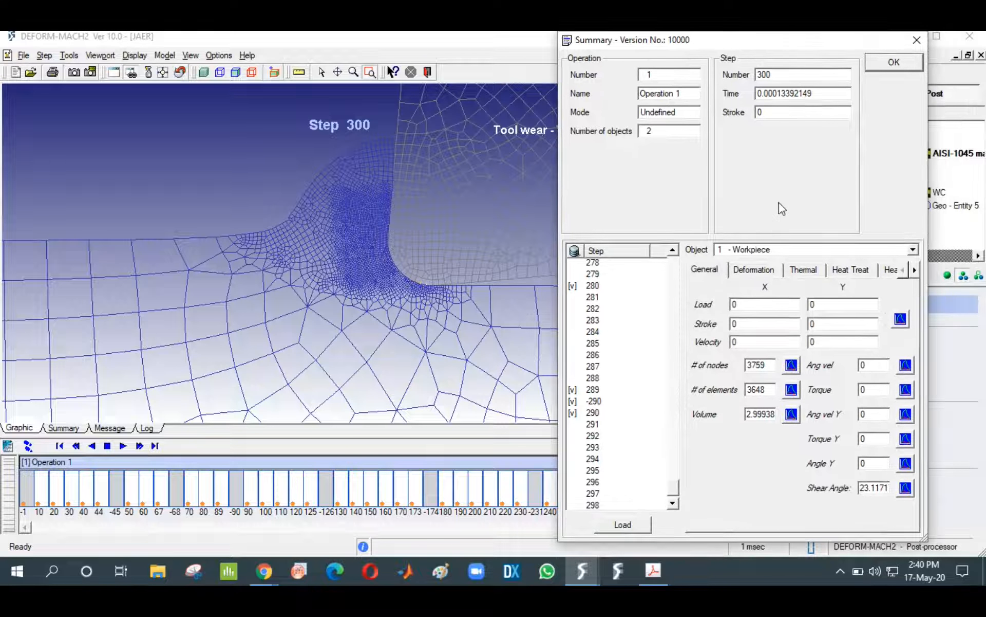
click(752, 270)
click(808, 273)
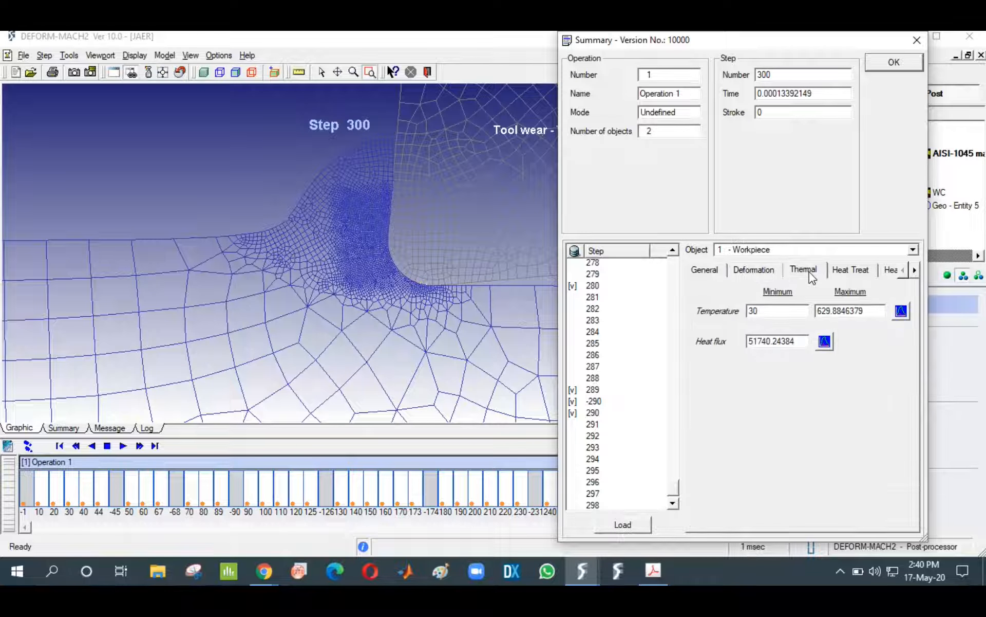
click(848, 275)
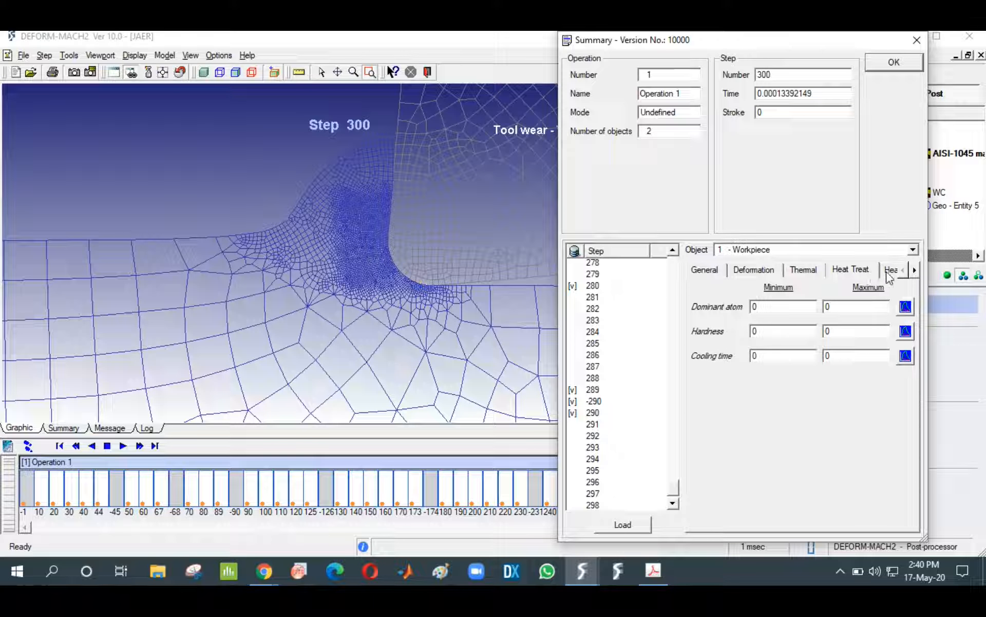
click(889, 271)
click(914, 270)
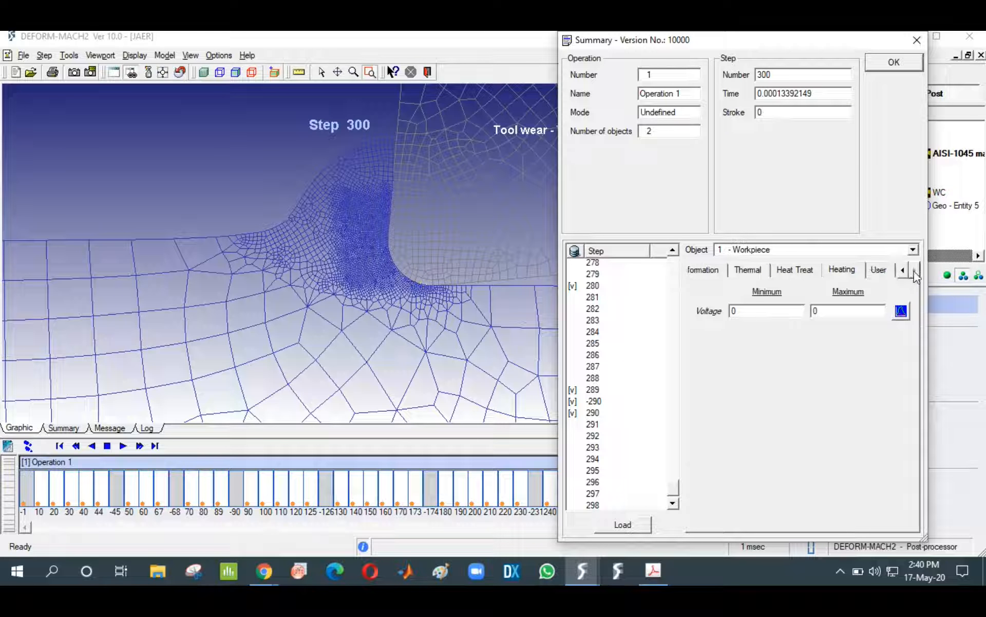
click(879, 269)
click(709, 270)
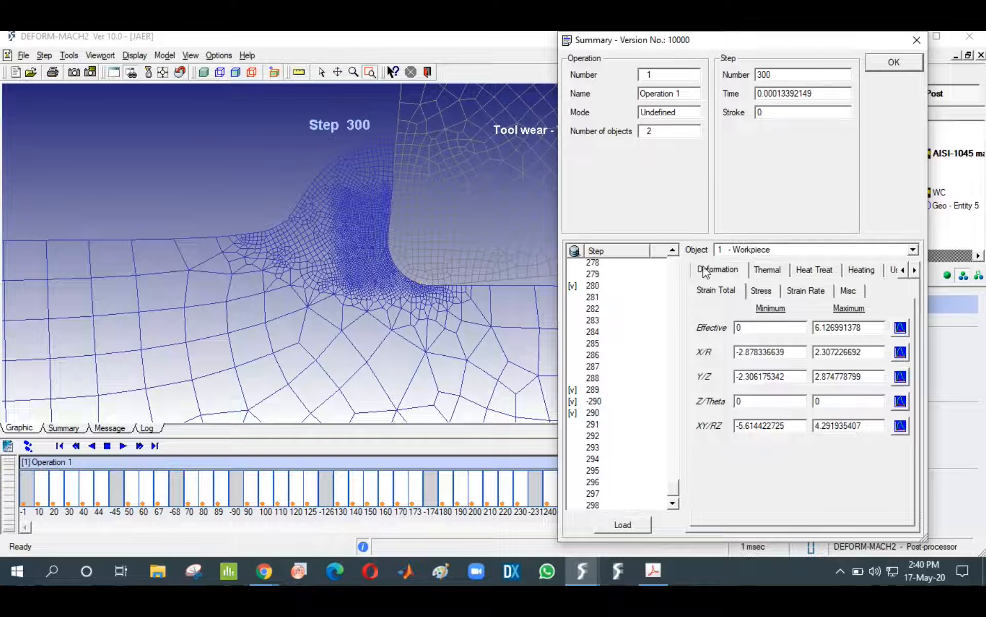
click(903, 271)
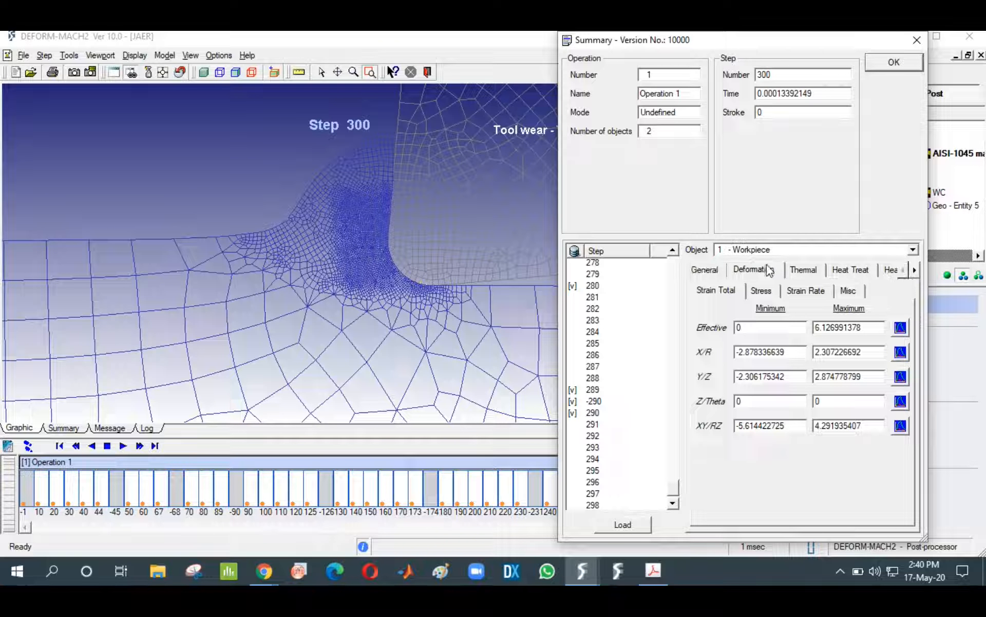
click(705, 270)
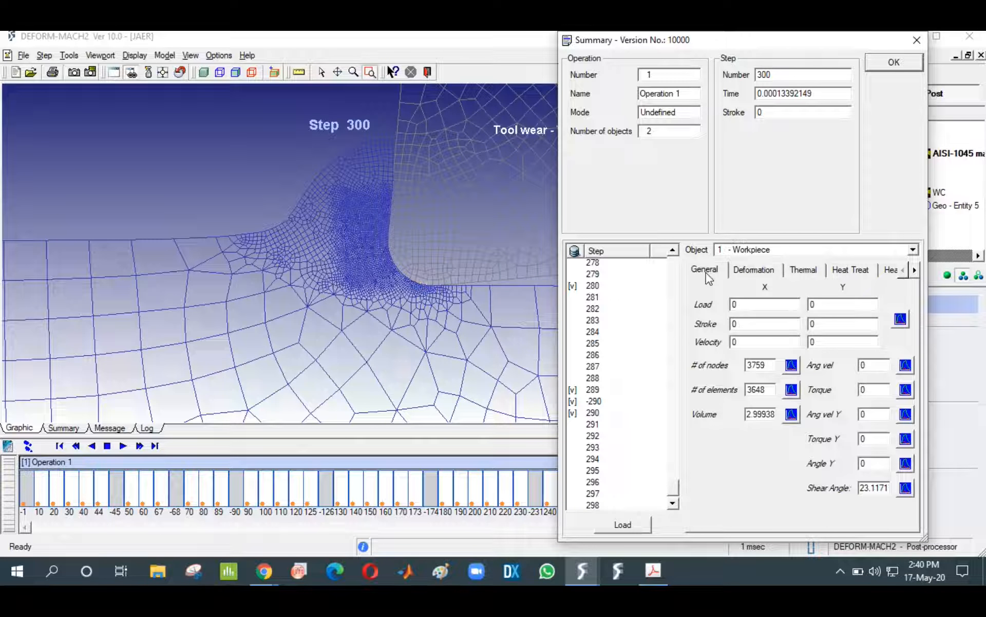
Graph the workpiece's minimum and maximum effective stress over time from the summary's deformation stress data
click(752, 271)
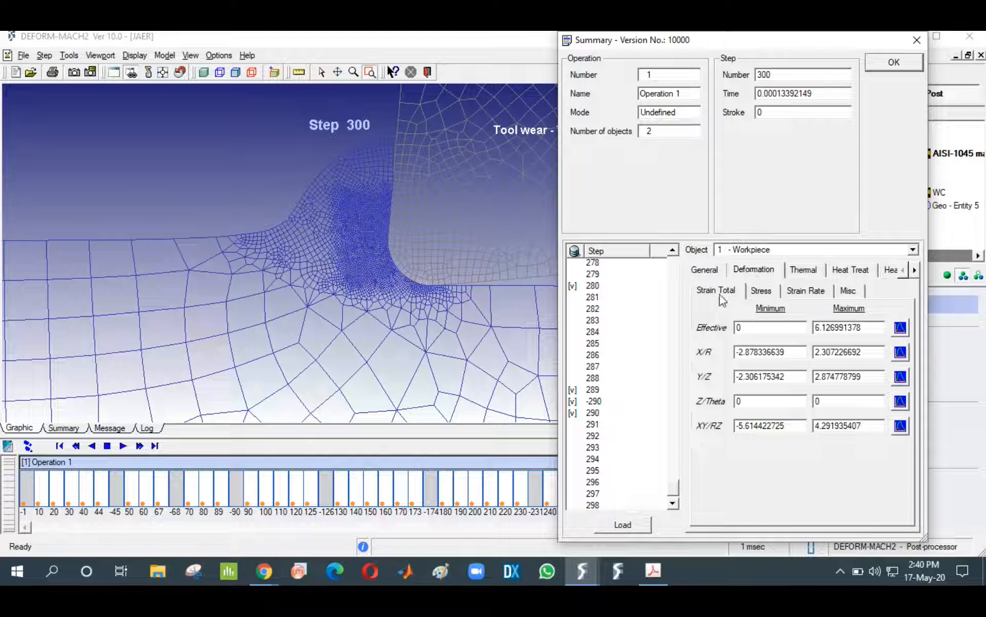
click(774, 295)
click(901, 327)
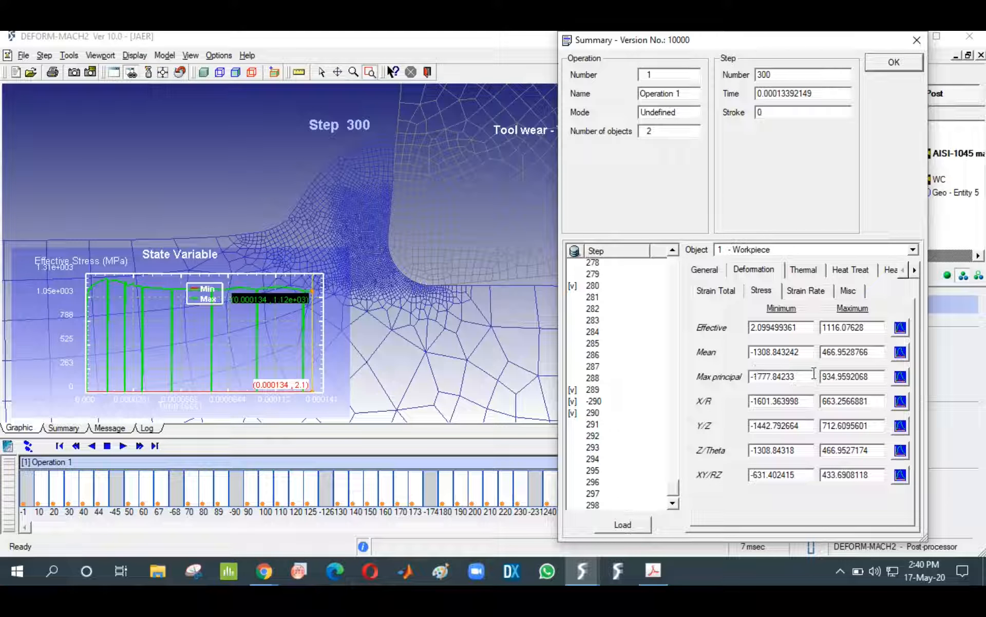
Graph the workpiece's minimum and maximum max principal stress over time, followed by its thermal temperature
click(901, 377)
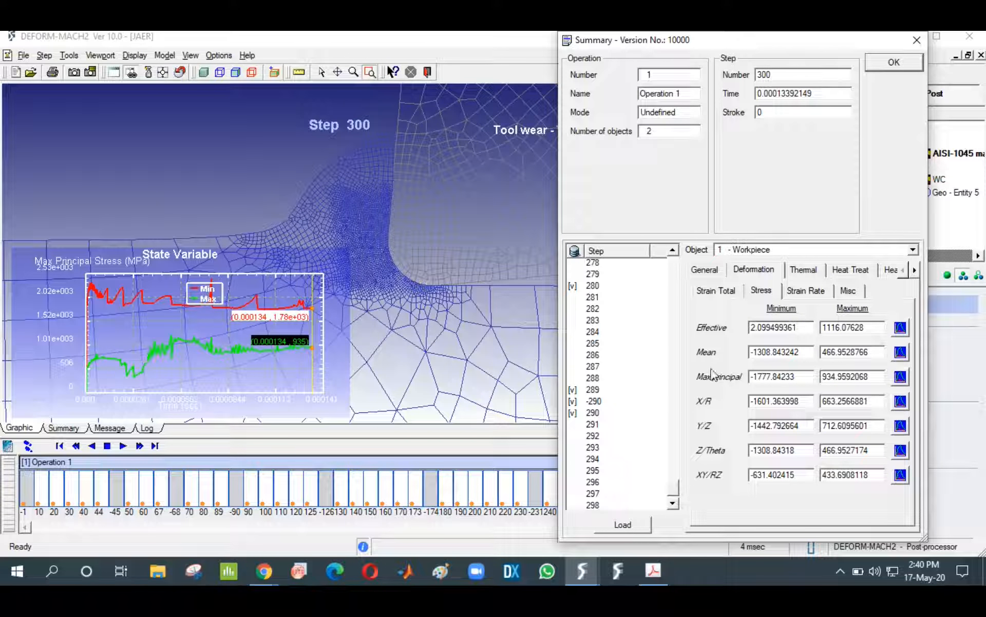
click(800, 270)
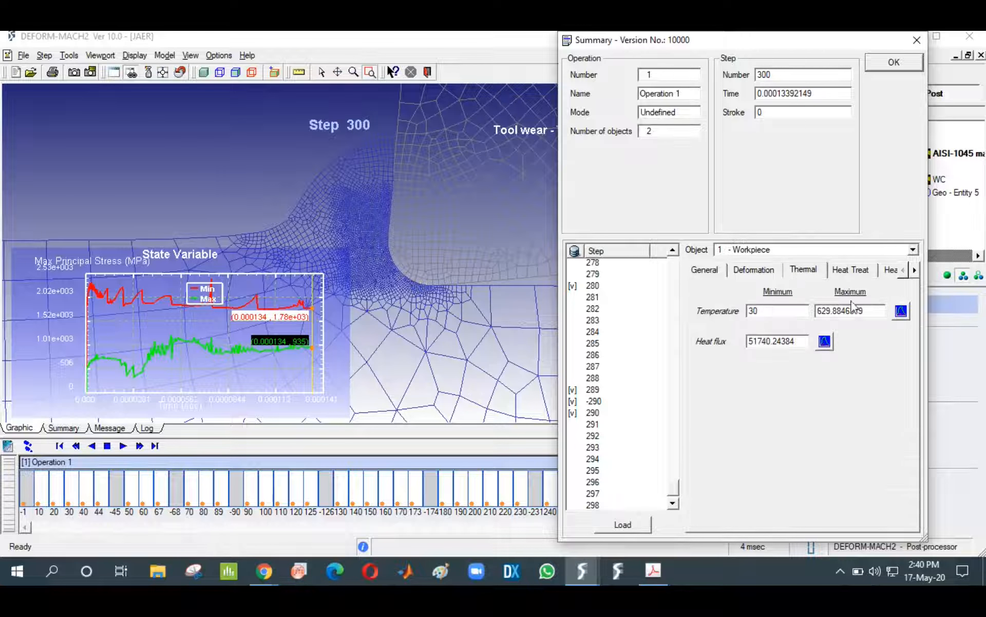
click(901, 311)
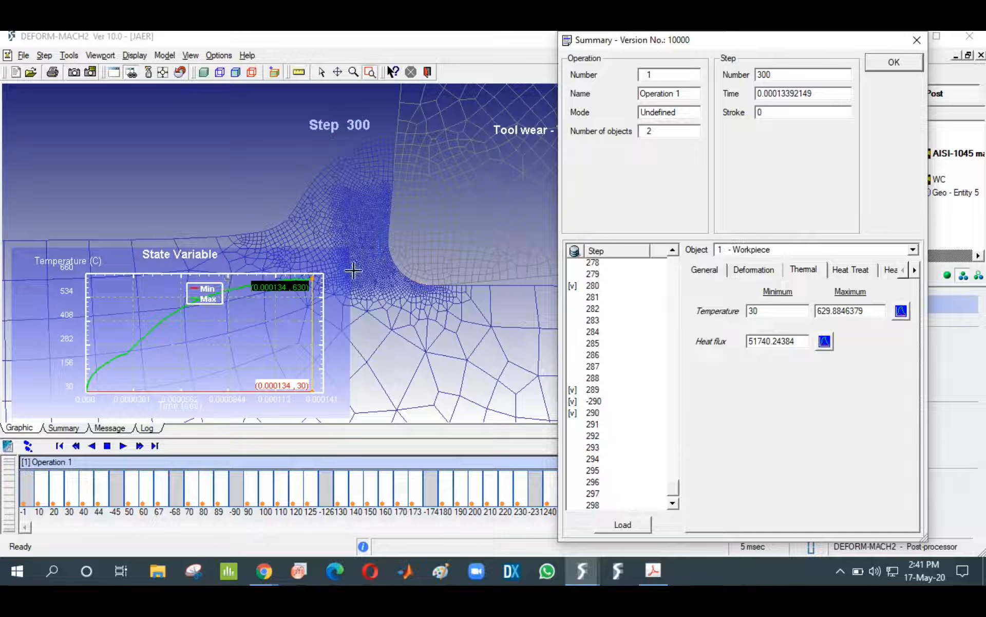
Graph the workpiece's effective strain rate over time from the deformation data and close the step summary
click(849, 273)
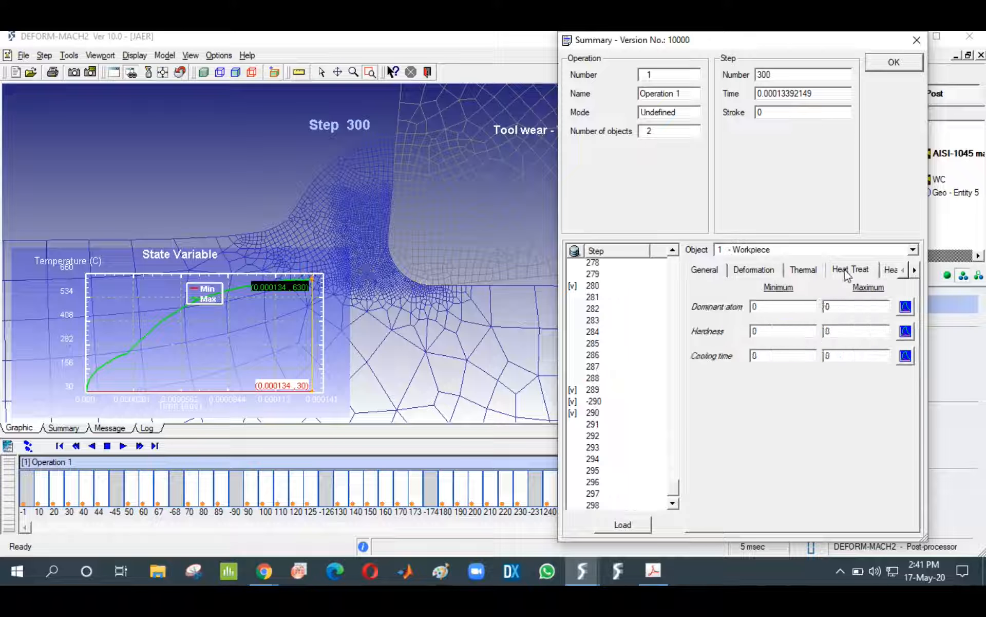
click(893, 271)
click(741, 267)
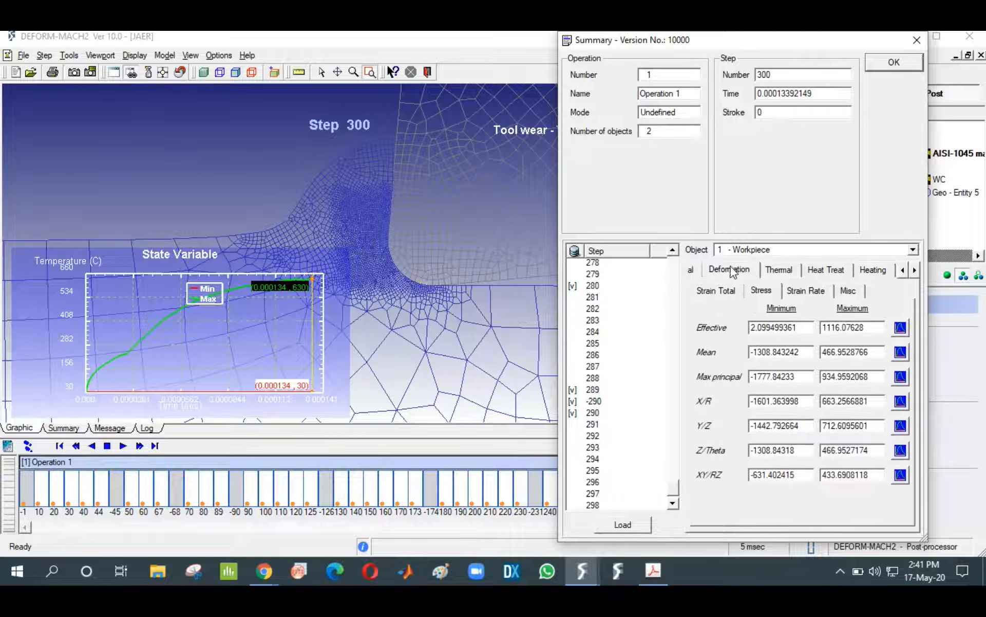
click(796, 294)
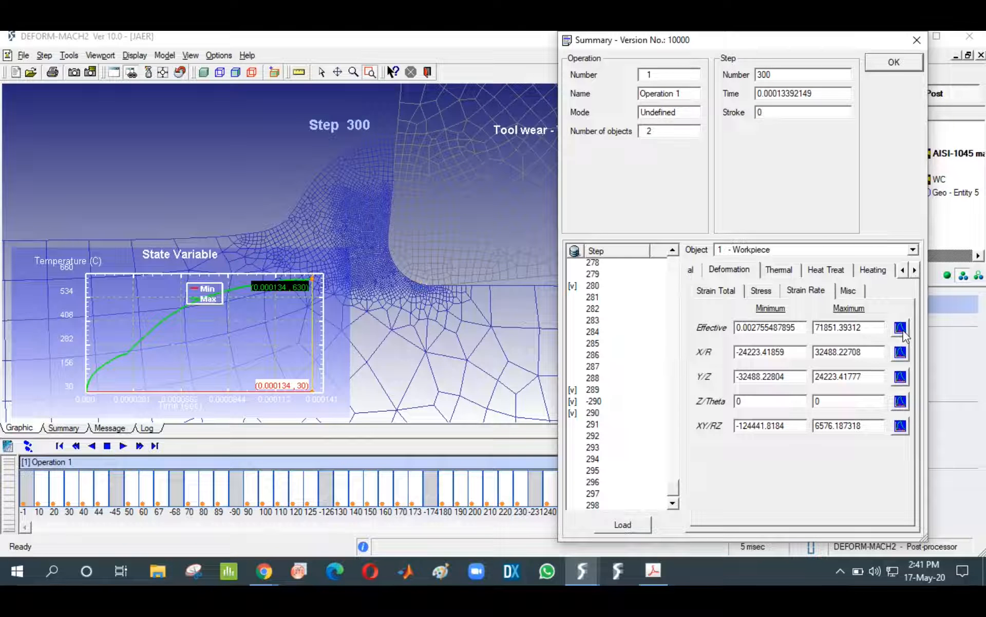
click(900, 328)
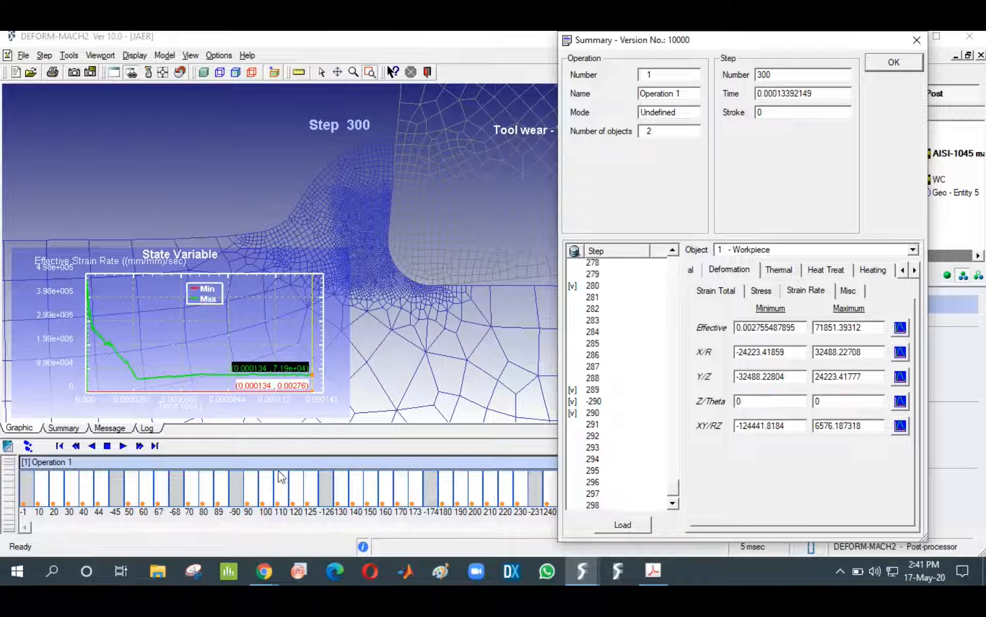
click(917, 40)
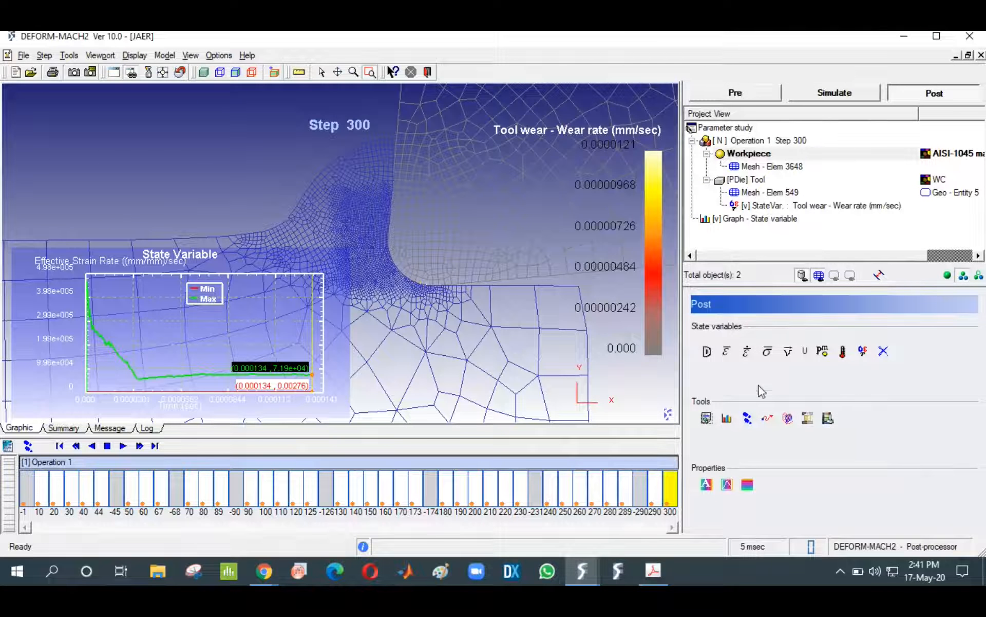
Replace the display title with the user-defined title "JAER Workshop", keeping the decimal show type on Auto, and close the display properties
click(707, 482)
drag(761, 269, 750, 175)
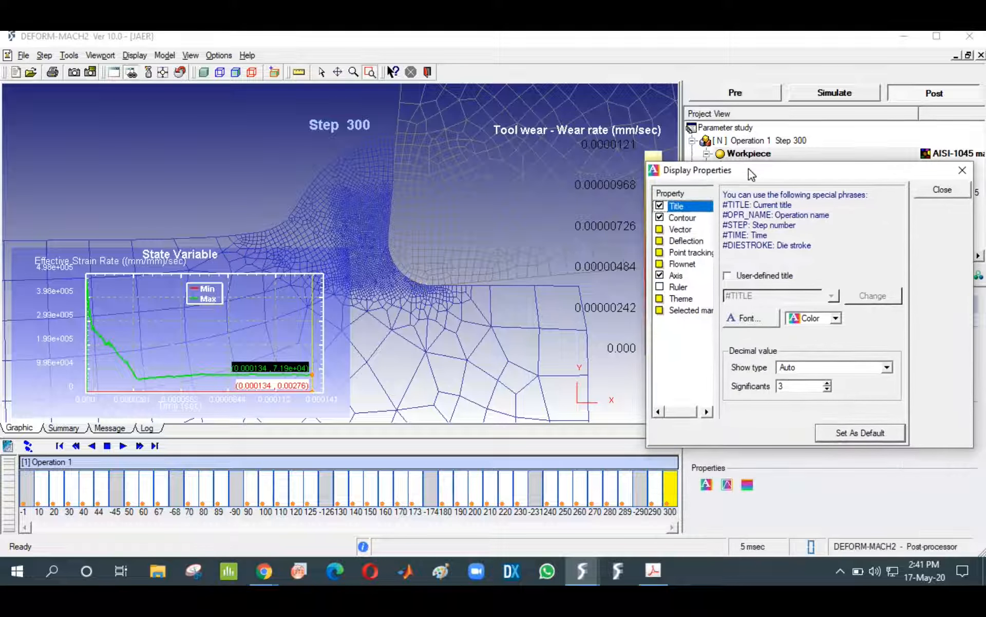
click(728, 276)
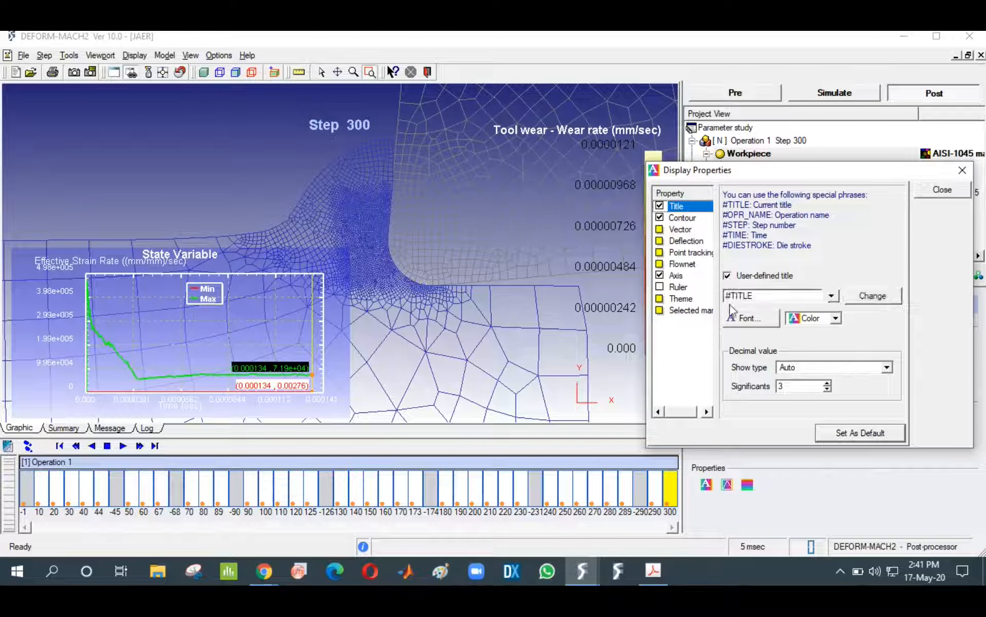
click(771, 295)
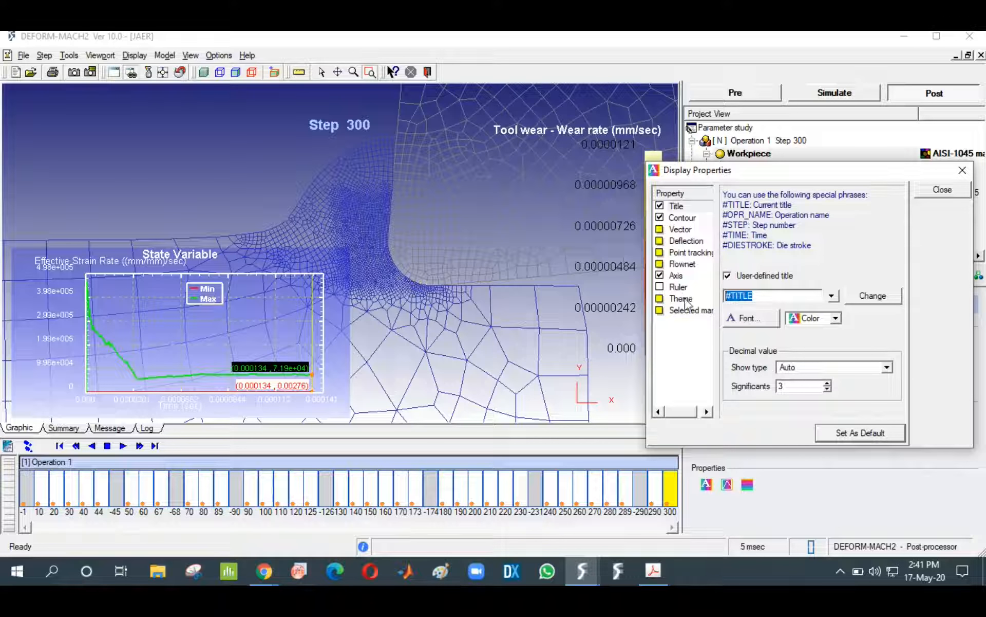
text(JAER W)
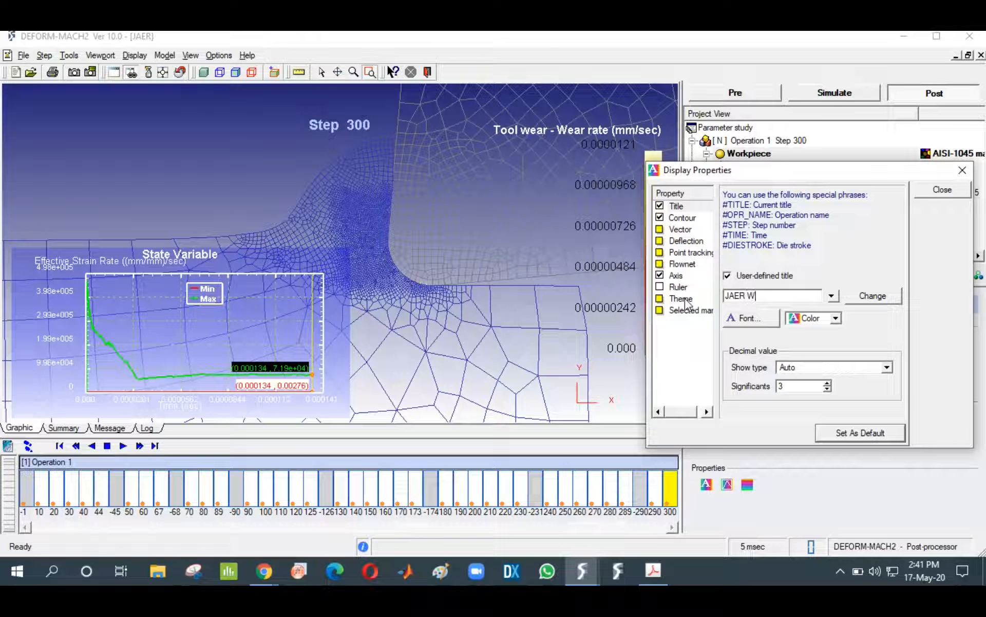
text(orkshop)
click(879, 299)
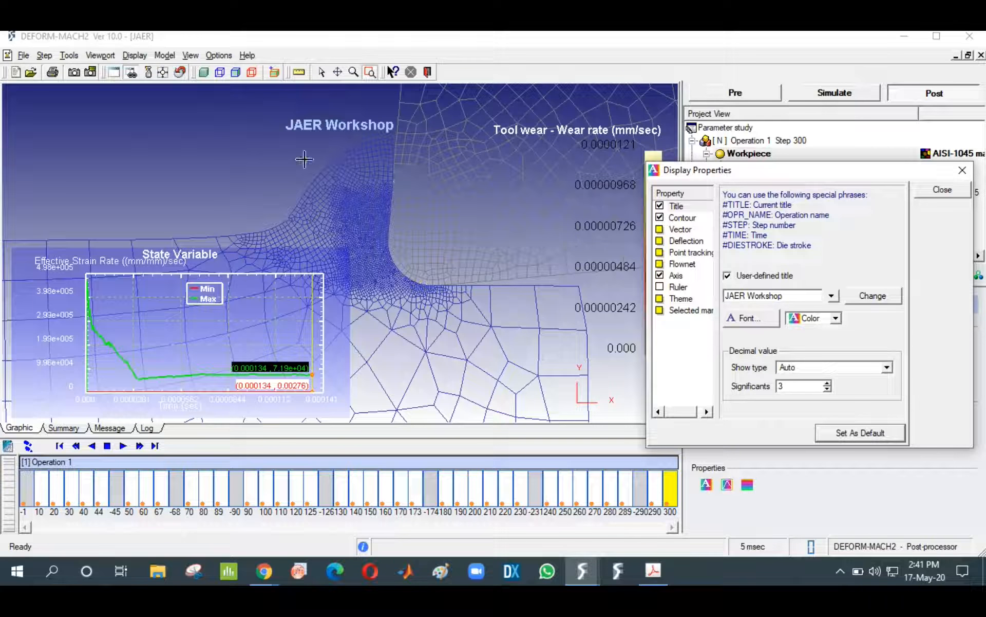
click(793, 369)
click(792, 369)
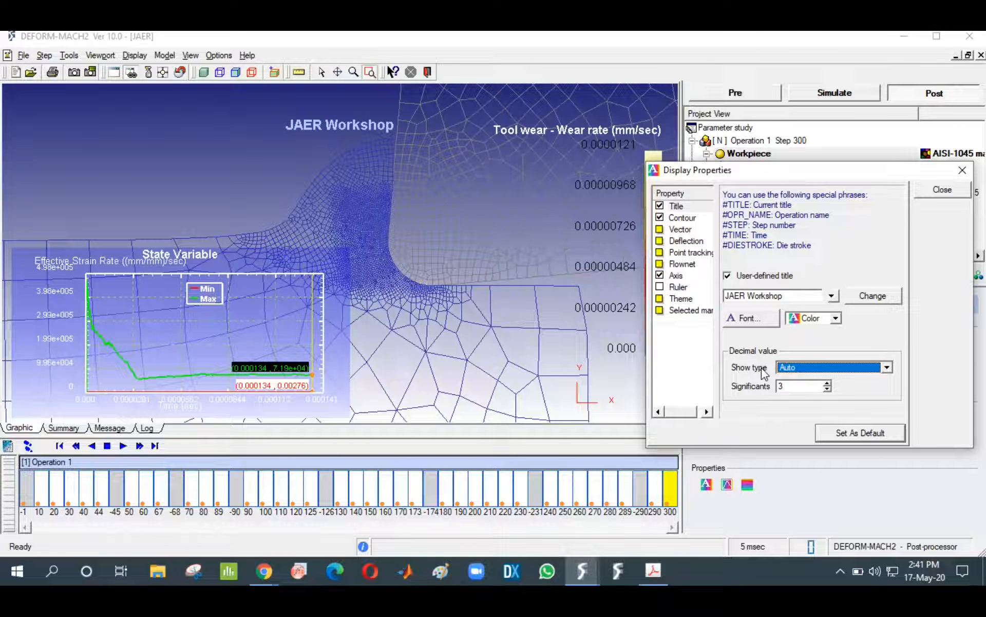
click(942, 190)
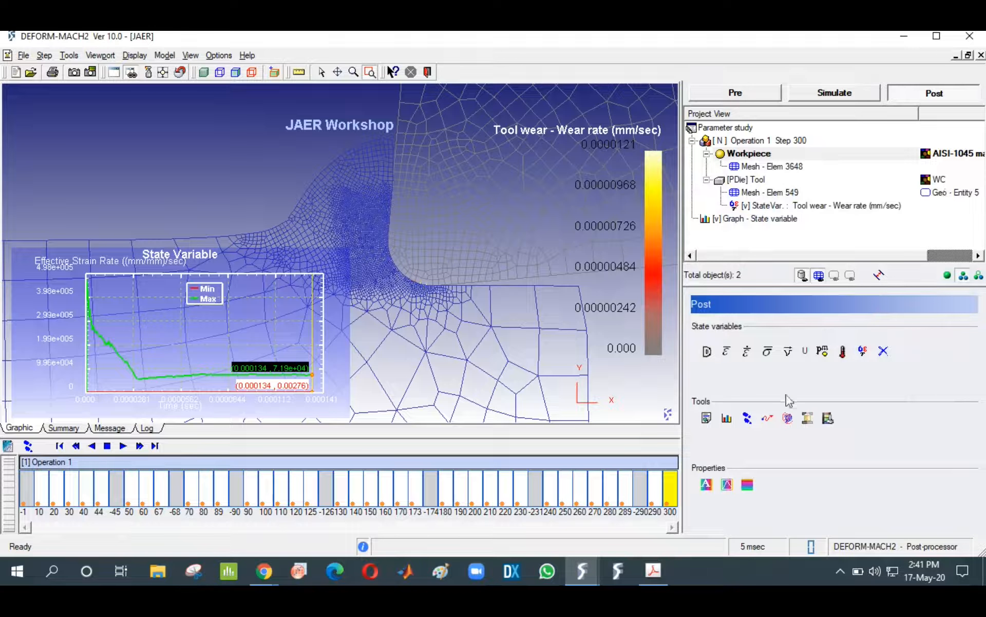
Graph the Y load, energy and X load of the workpiece and tool against time, with loads in N
click(727, 419)
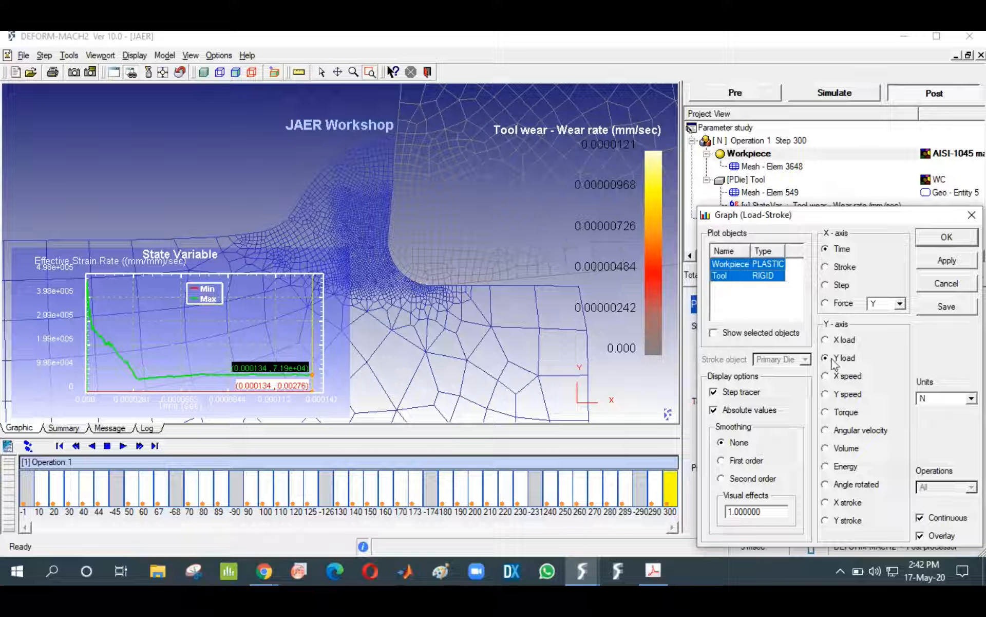
click(948, 261)
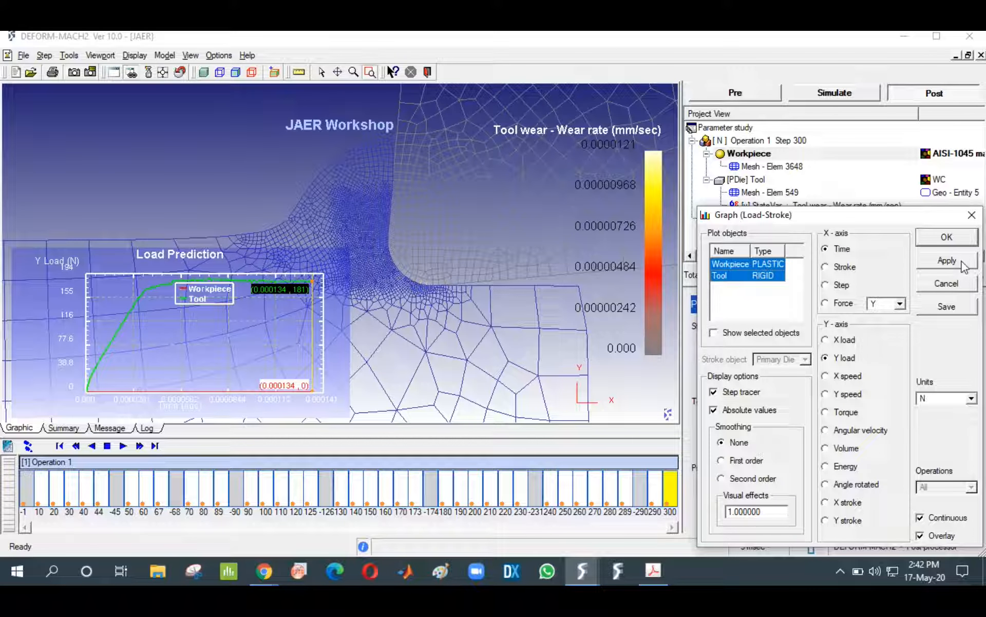
click(828, 468)
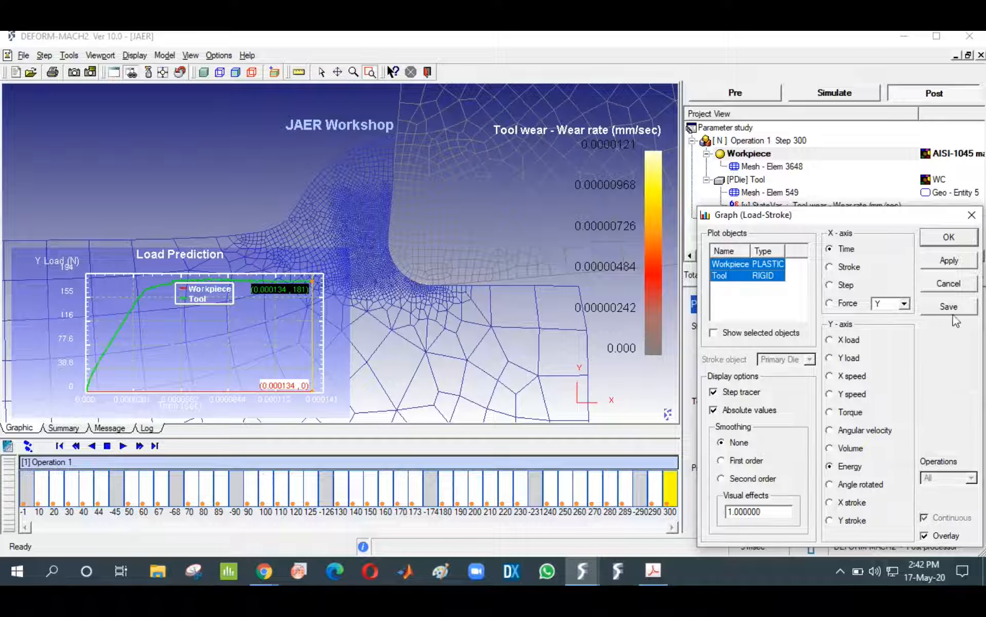
click(949, 261)
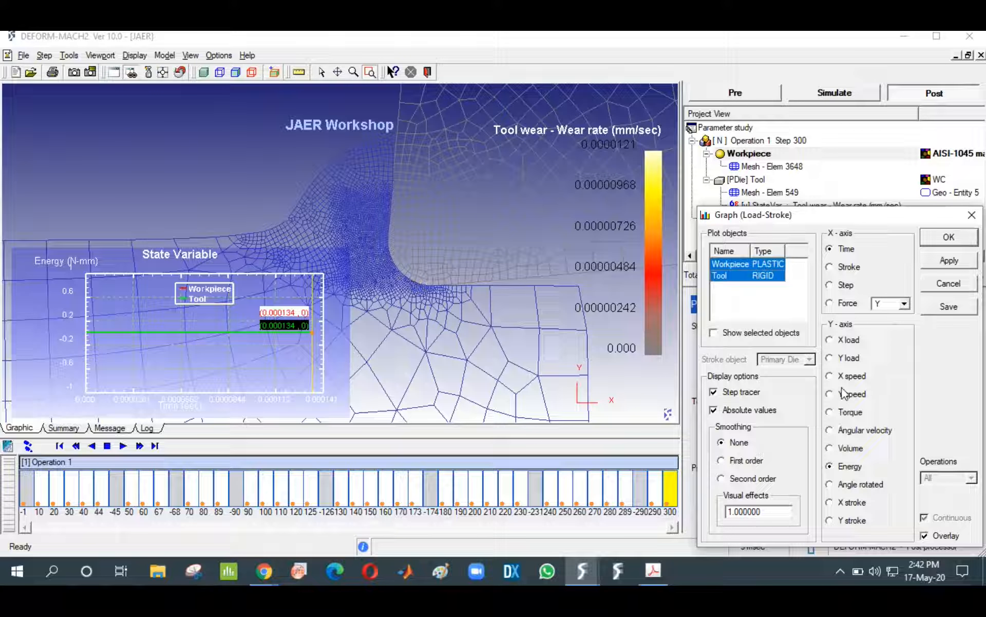
click(838, 341)
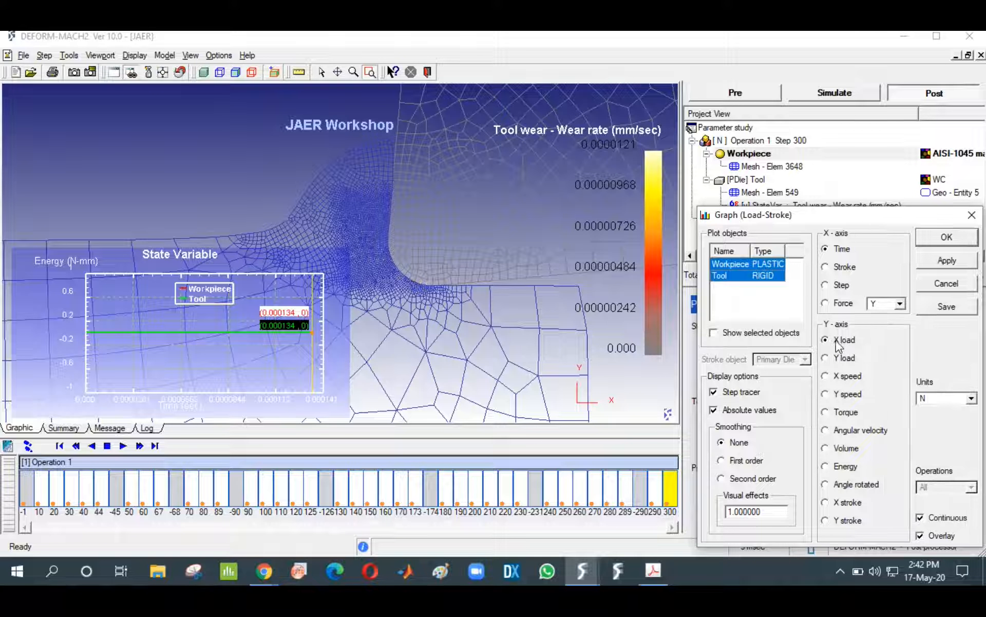
click(955, 263)
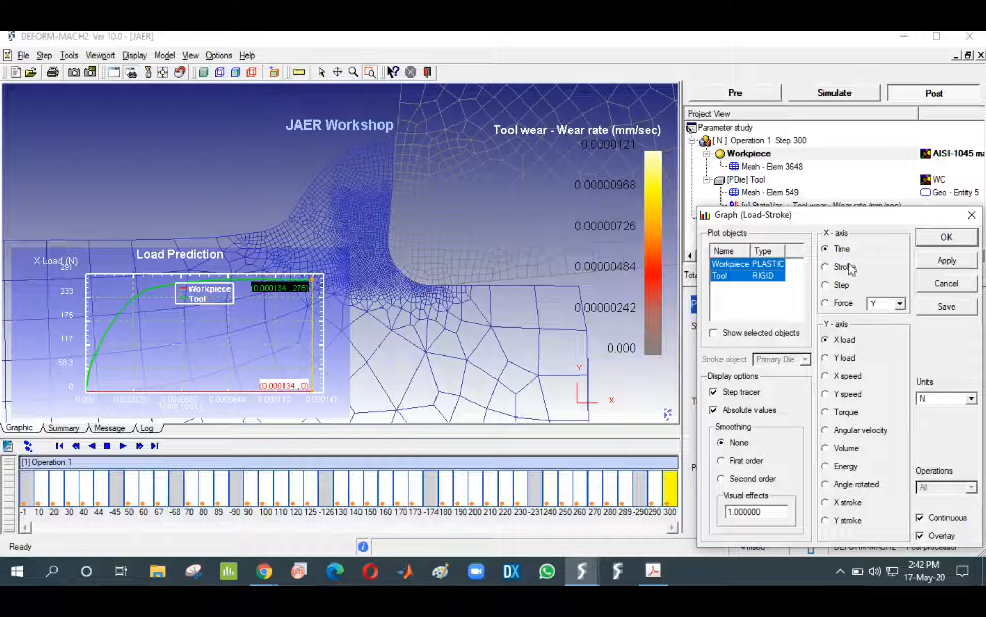
Try plotting the X load against the primary die's Y force and X force instead of time
click(900, 304)
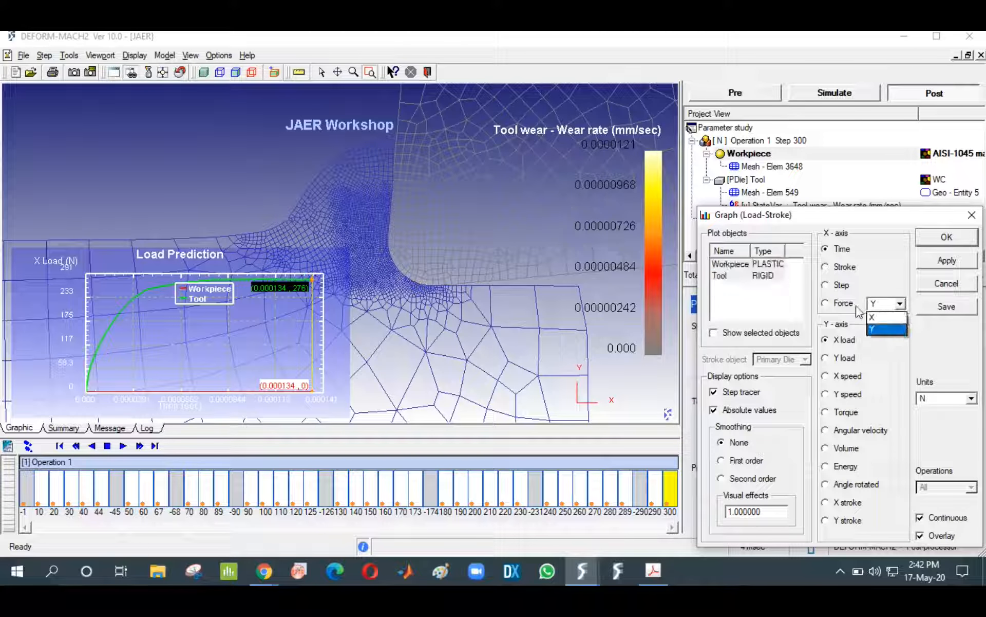
click(879, 321)
click(963, 263)
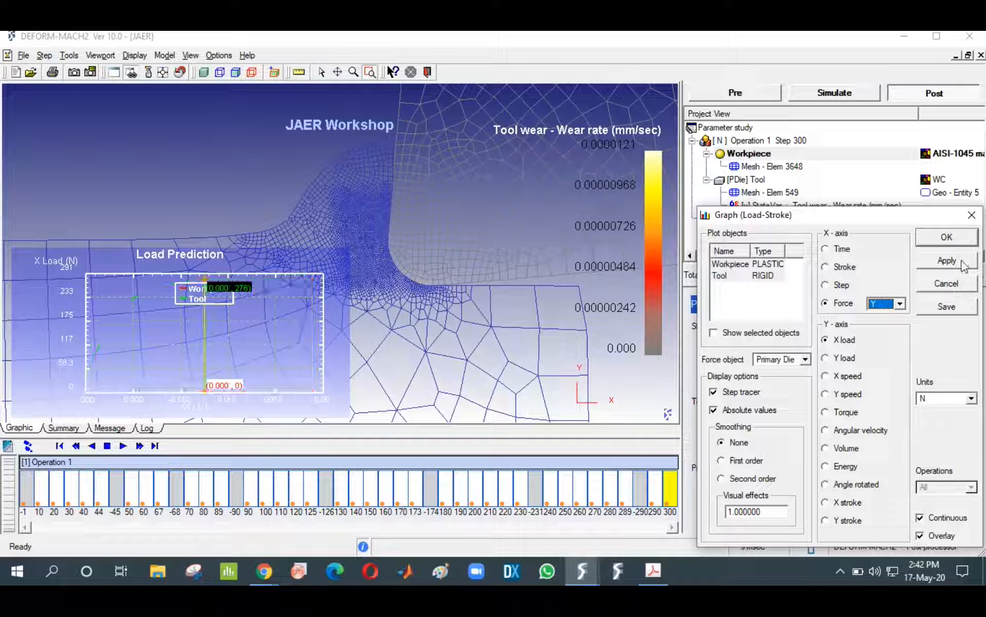
click(900, 303)
click(880, 316)
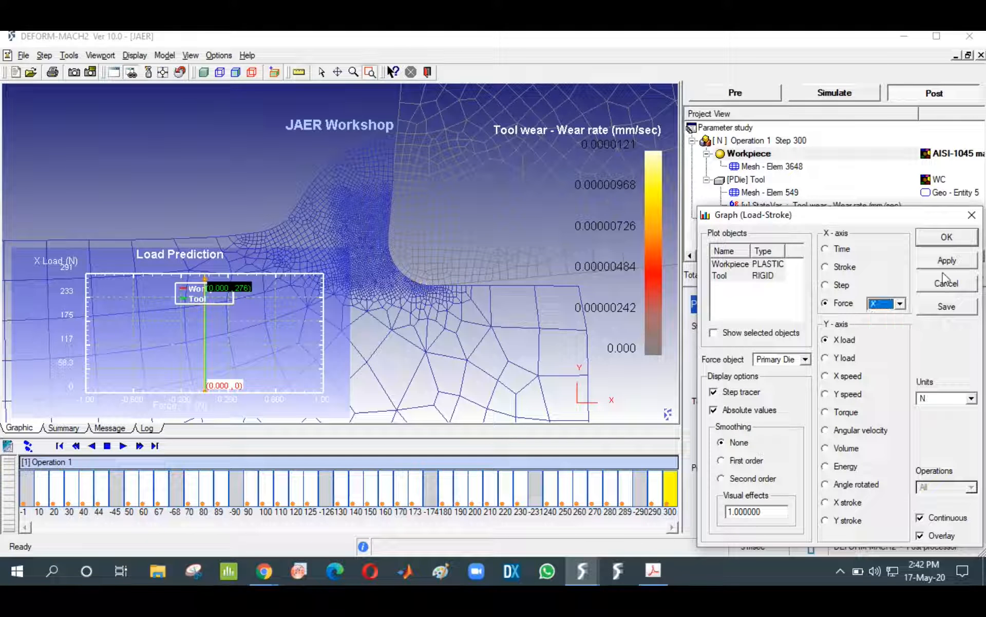
click(947, 261)
Plot the X load against time again, and switch the load graph to Y load over time
click(848, 377)
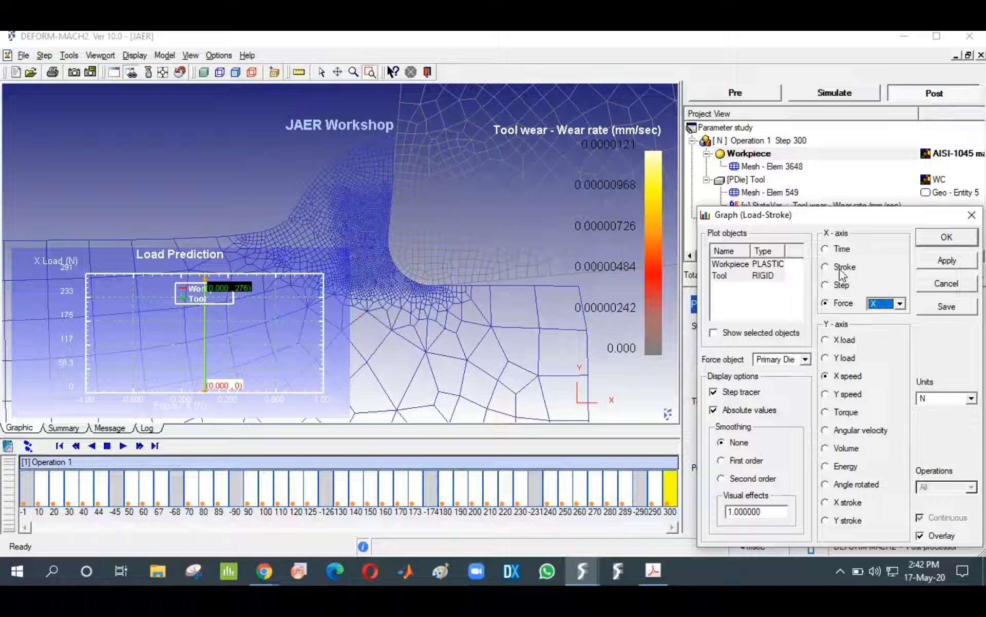
click(826, 250)
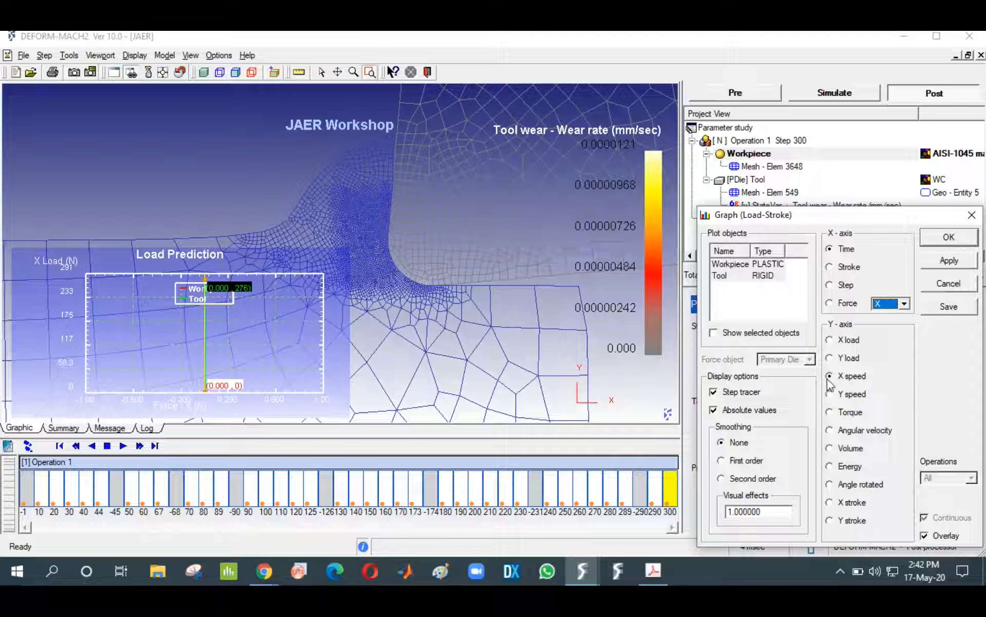
click(830, 342)
click(932, 263)
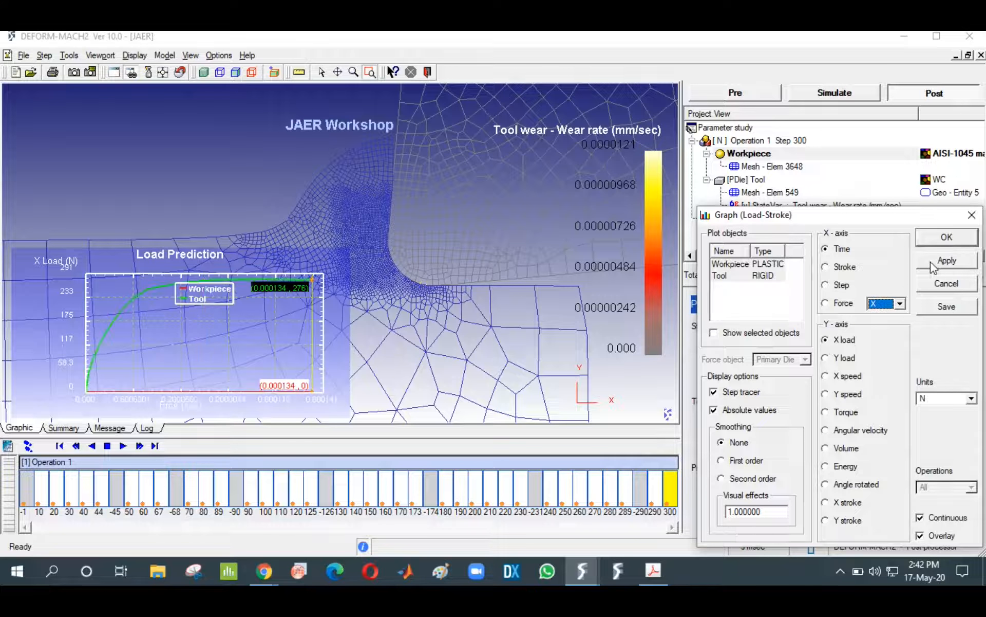
click(947, 260)
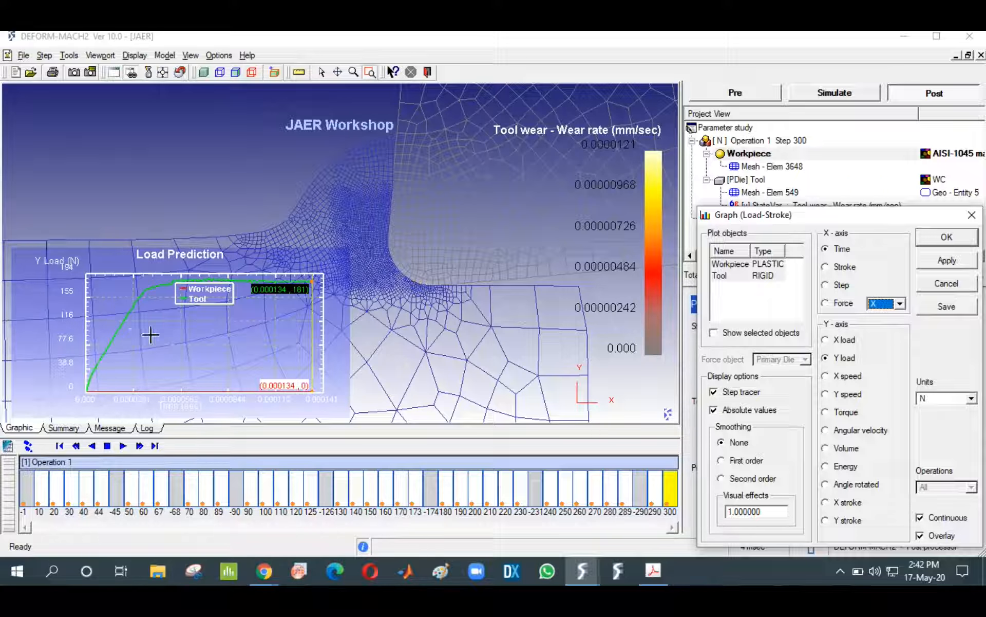
Export the Y load graph data to the Desktop as a text file named graph
right_click(158, 291)
right_click(126, 298)
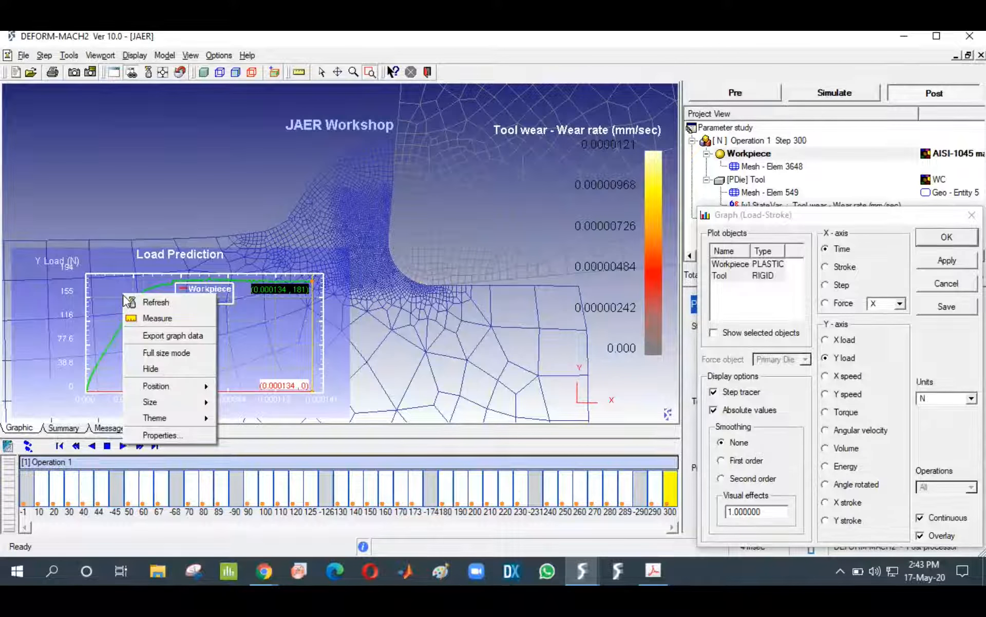
click(155, 337)
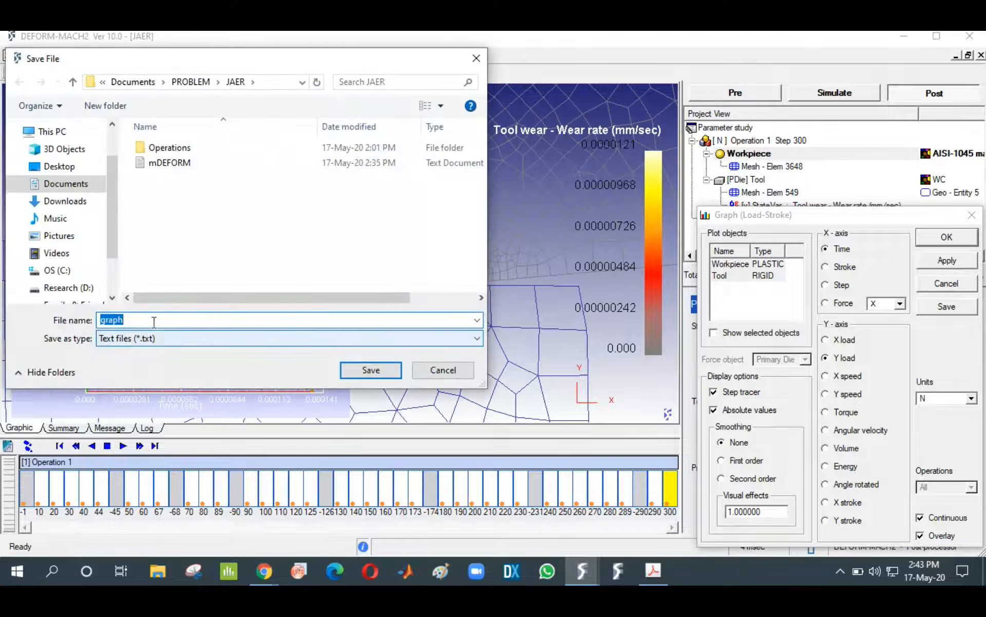
click(57, 166)
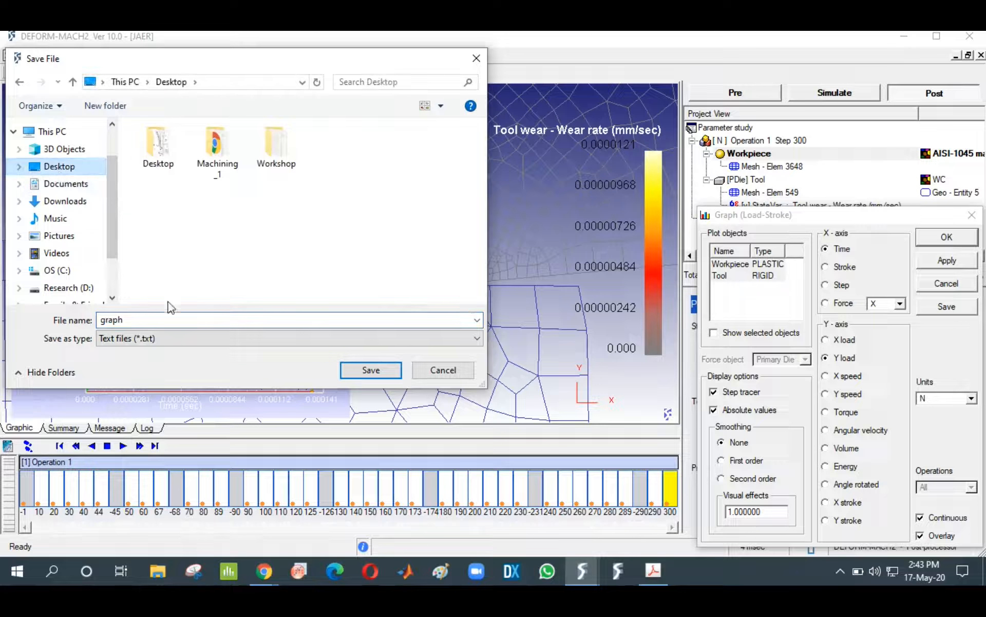
double_click(164, 322)
click(371, 370)
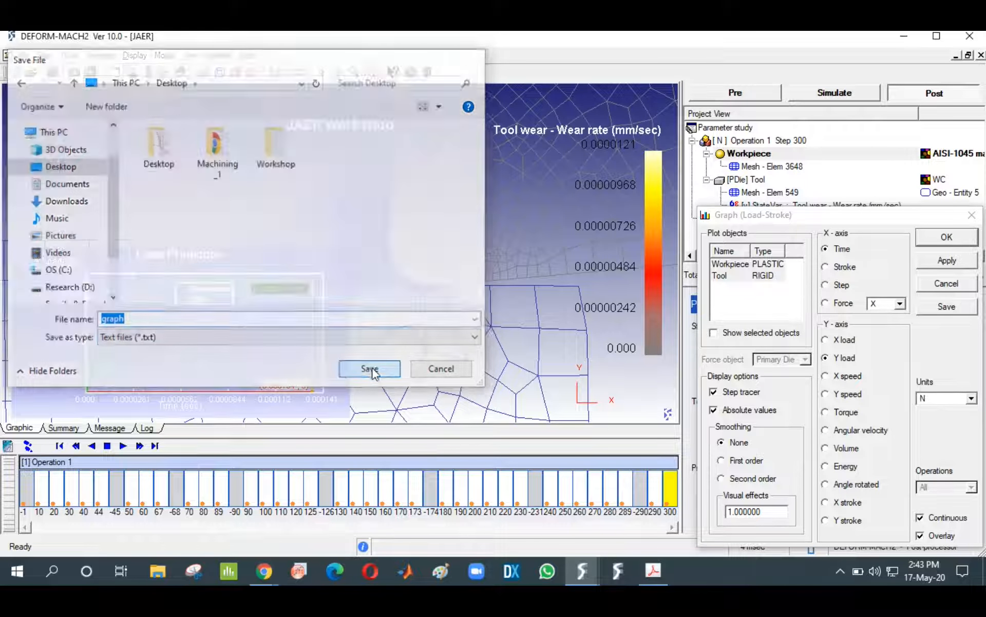
Open the exported graph text file from the desktop in Notepad and examine its time and load data
click(985, 571)
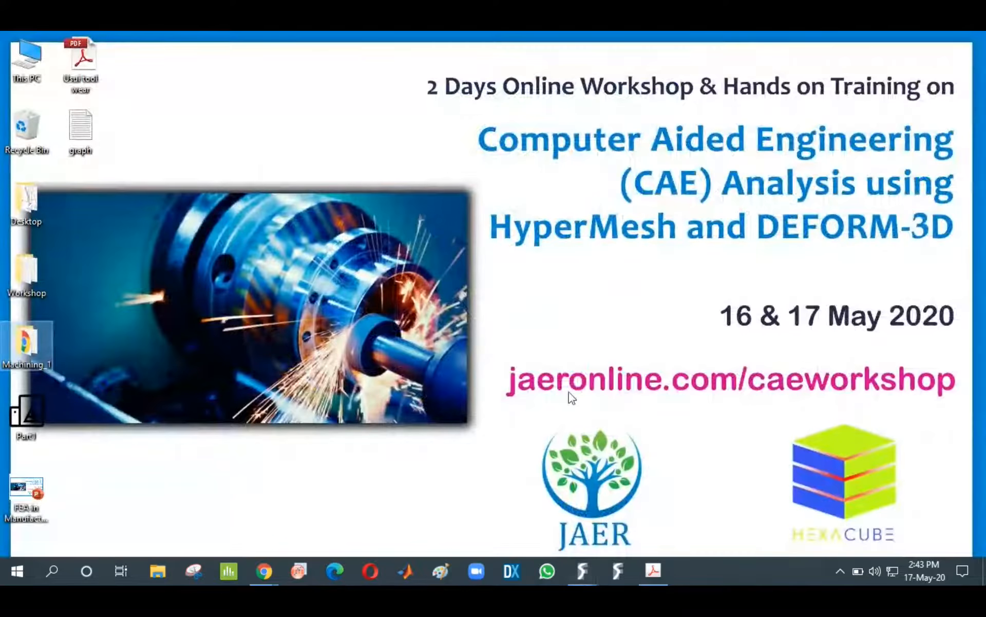
double_click(92, 122)
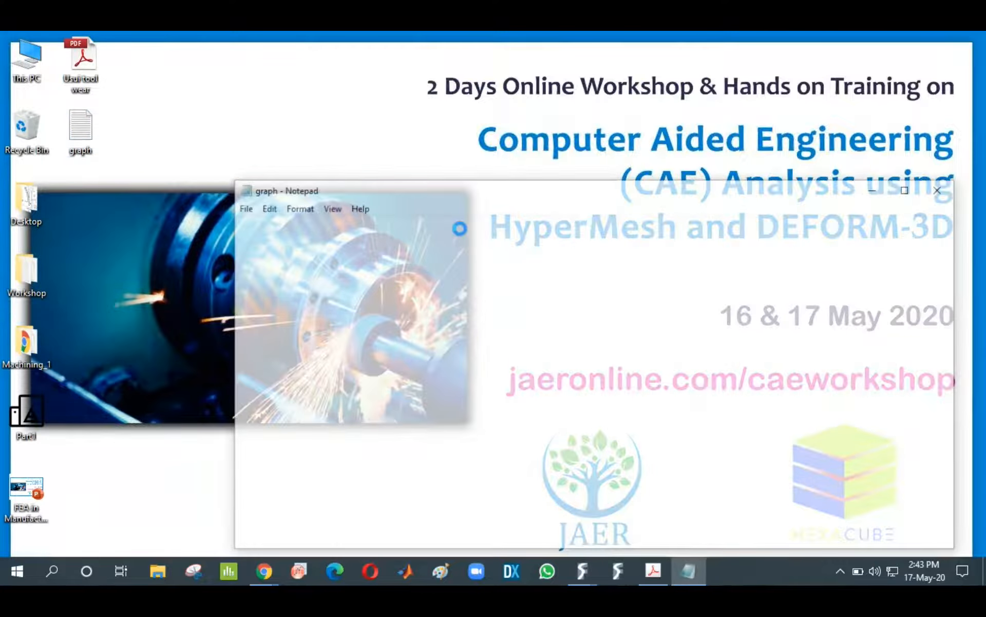
scroll(524, 336, down, 20)
scroll(523, 336, down, 20)
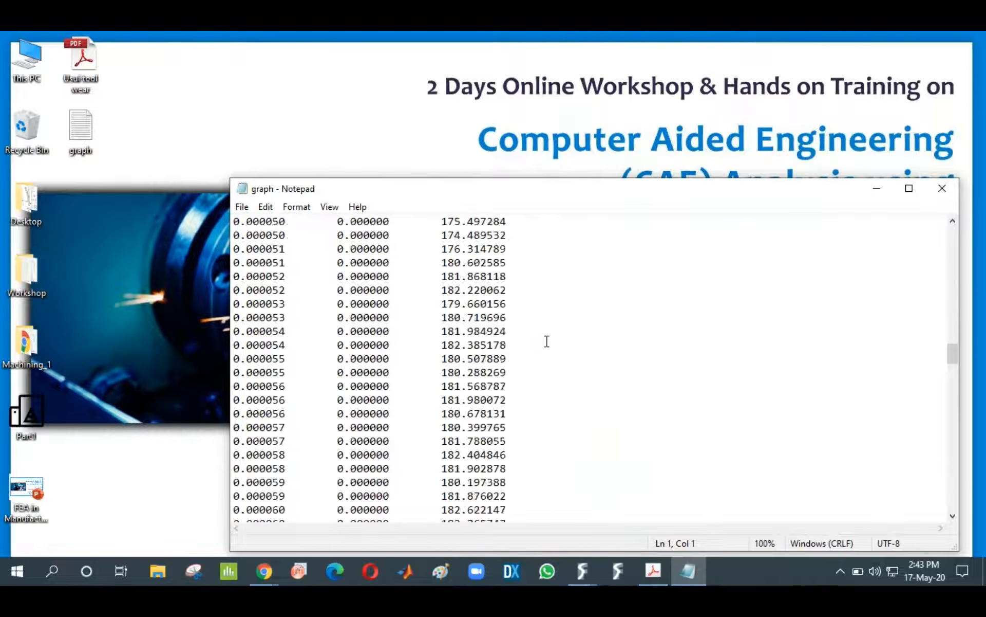
Close the exported graph file, switch back to DEFORM-MACH2, and display the temperature distribution in place of the tool wear rate
scroll(557, 339, up, 12)
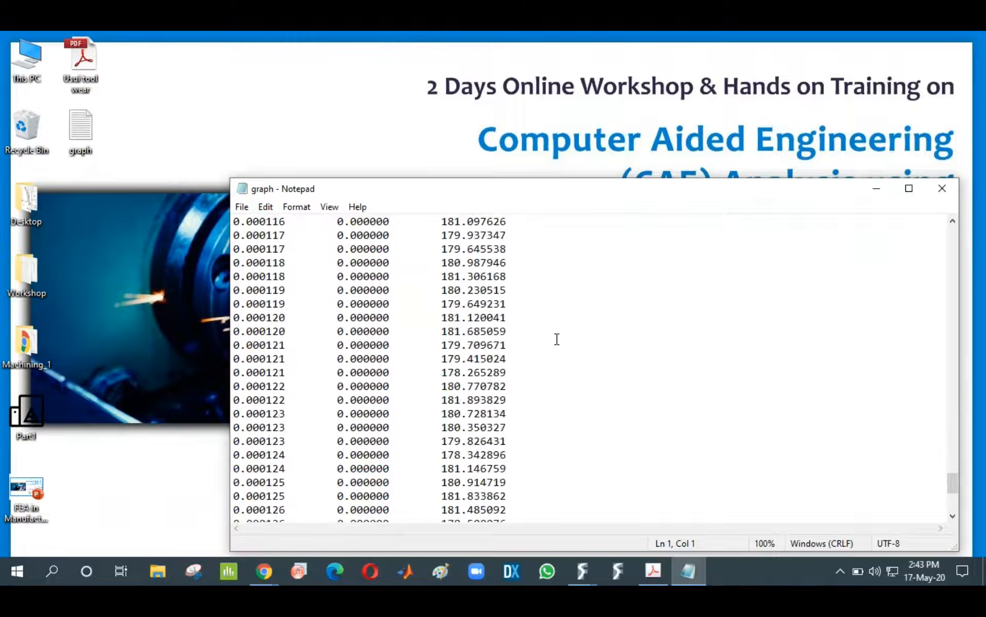
click(942, 188)
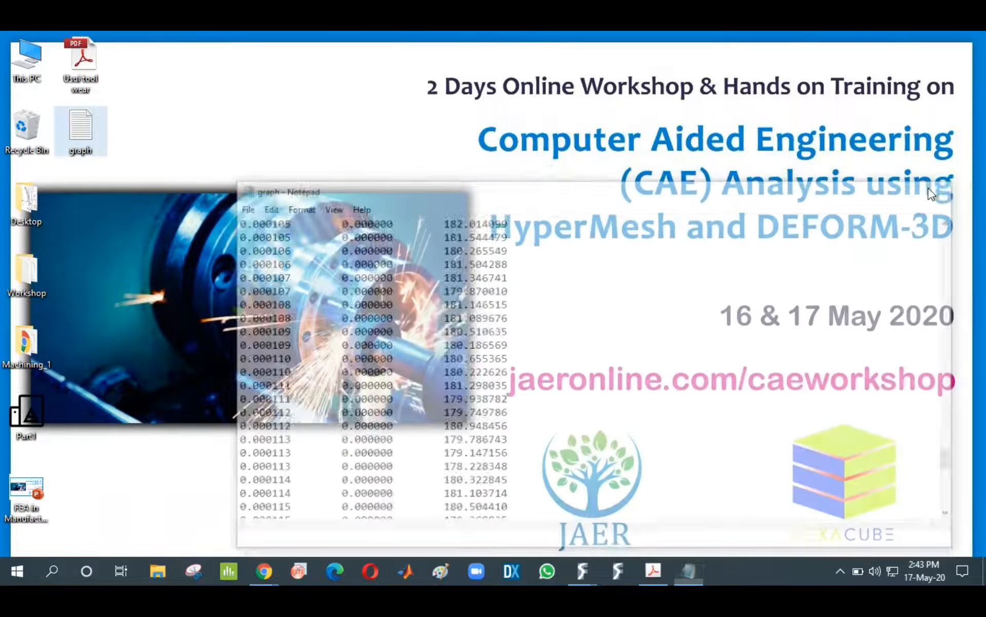
mouse_move(584, 563)
click(637, 511)
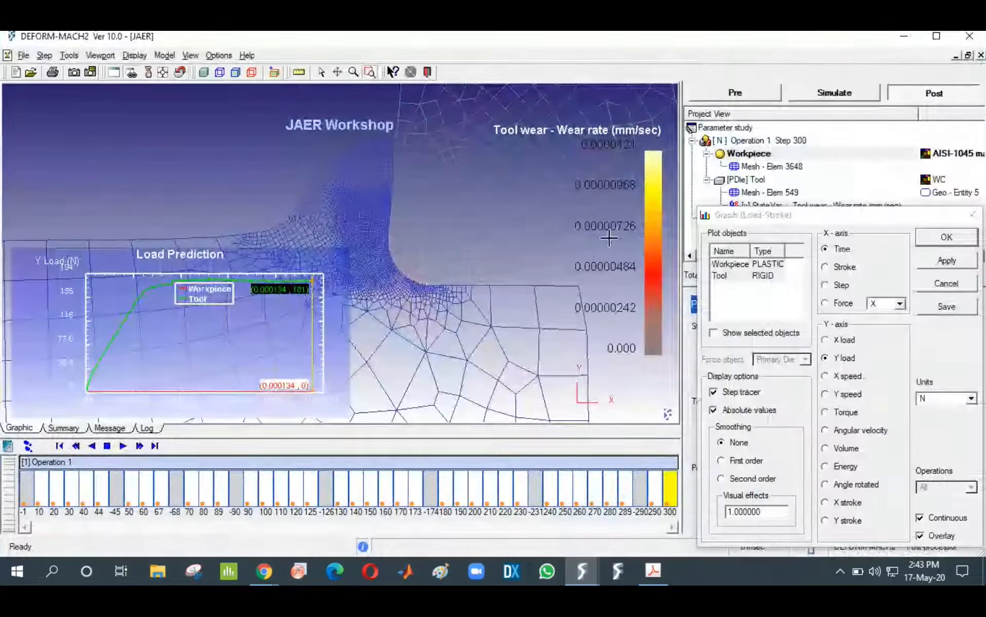
click(966, 283)
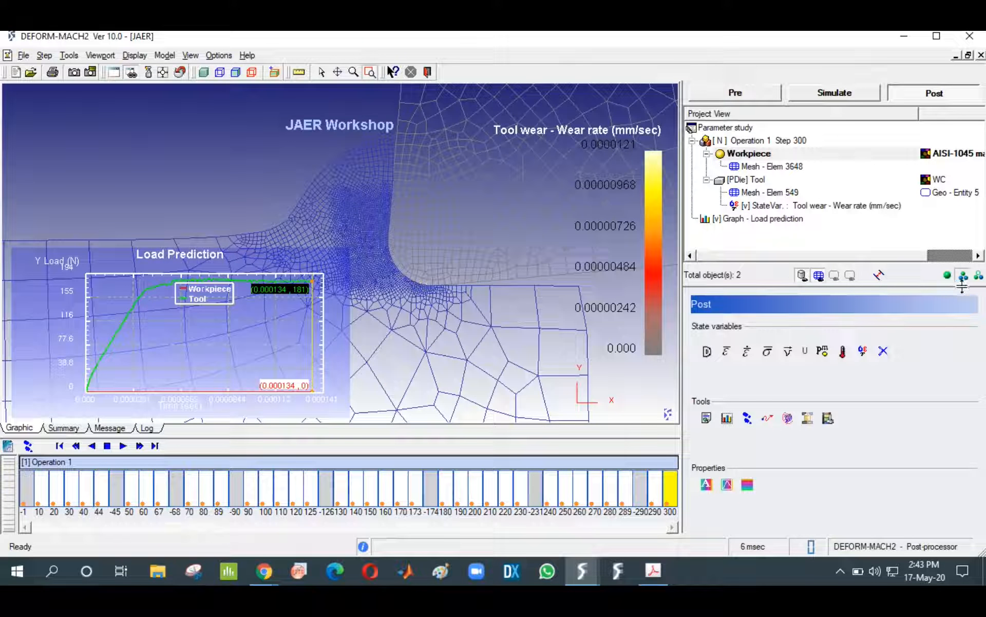
click(843, 351)
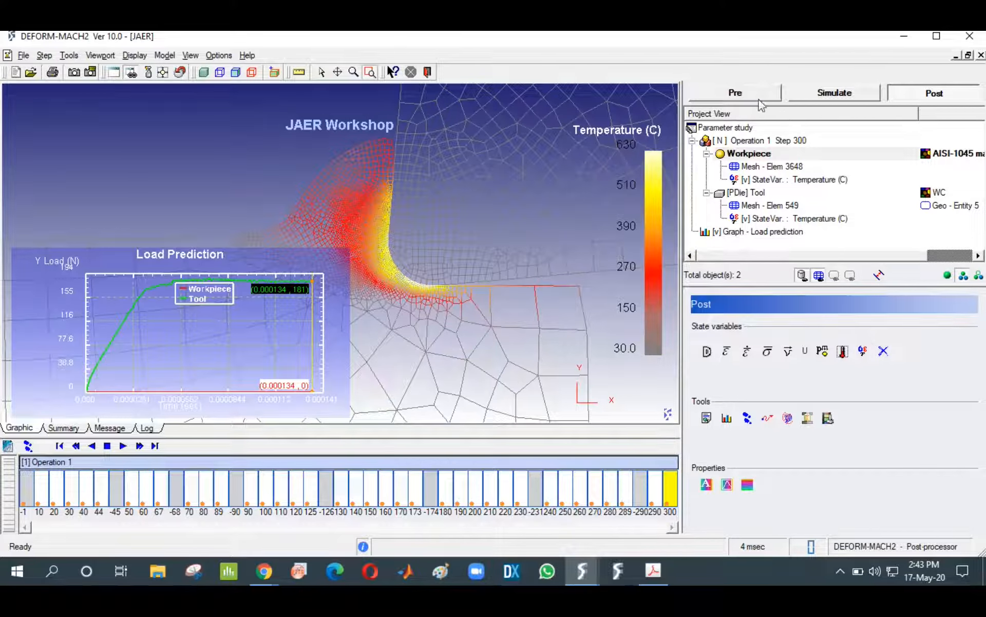
Return to pre-processing, add a second operation of type Machining-SteadyState, and open it for data input
click(730, 93)
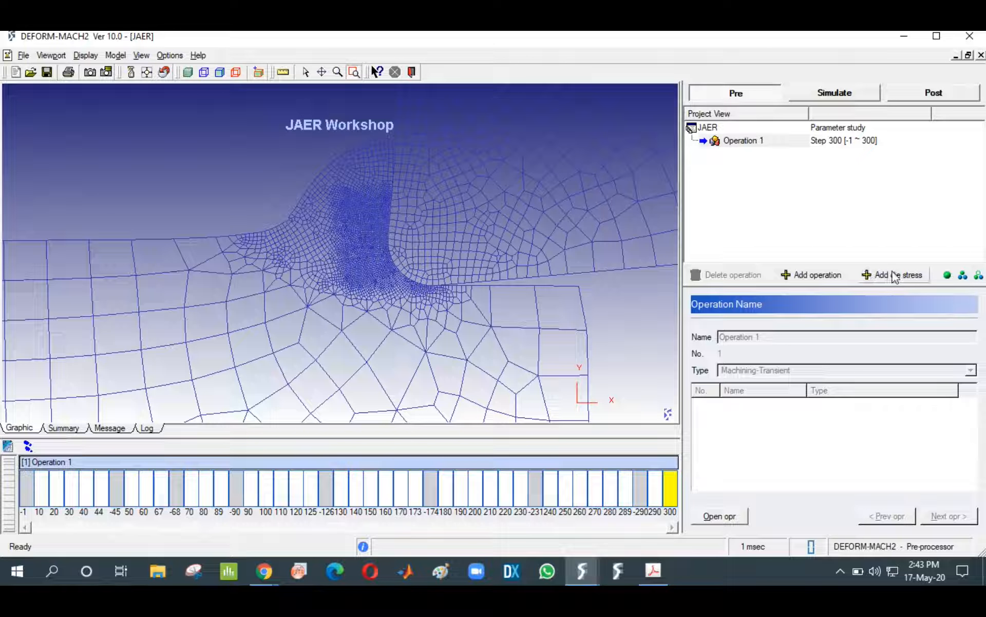
click(807, 276)
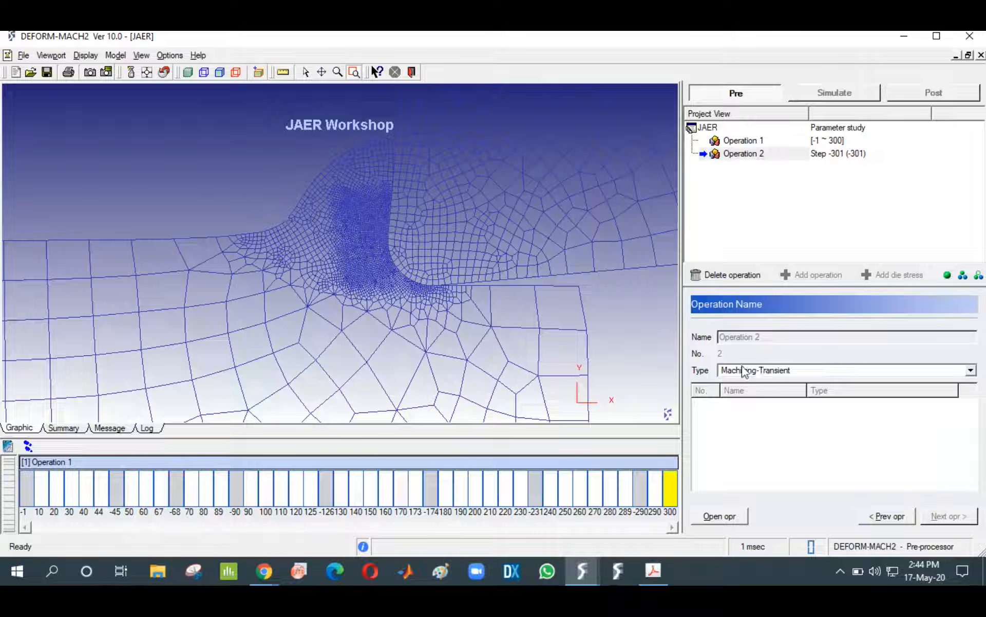
click(936, 374)
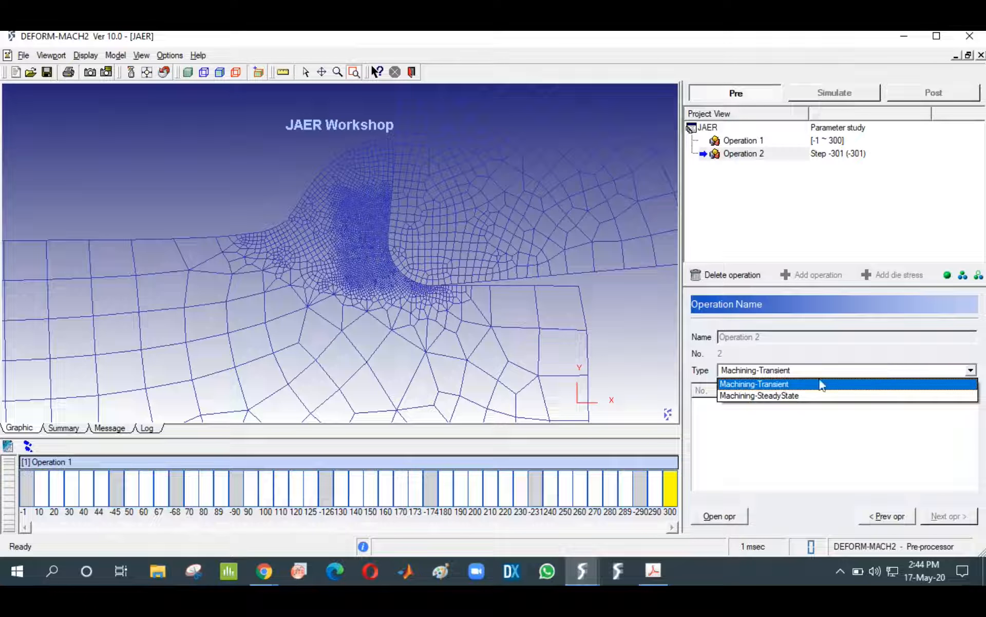
click(775, 396)
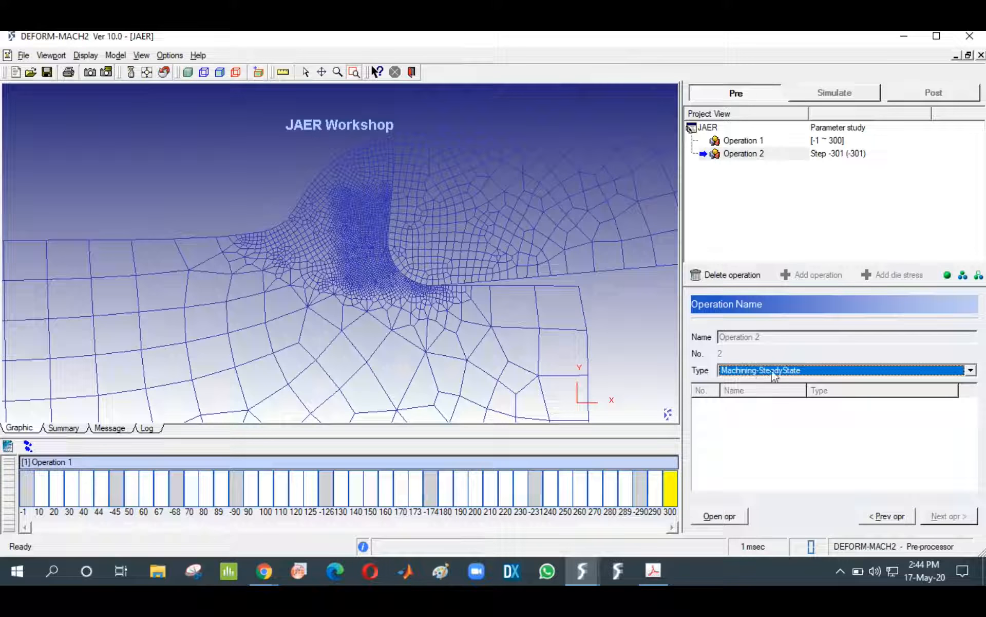
click(719, 515)
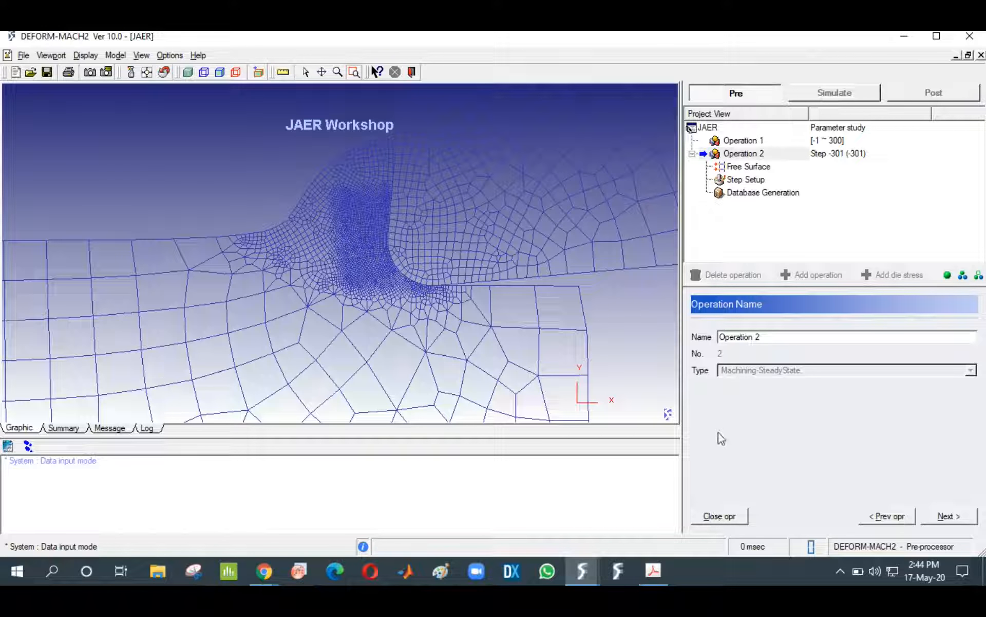
Define the free surface by picking the chip-tip boundary nodes to cut off, from the chip's tool-side edge around to its outer curved edge
click(951, 518)
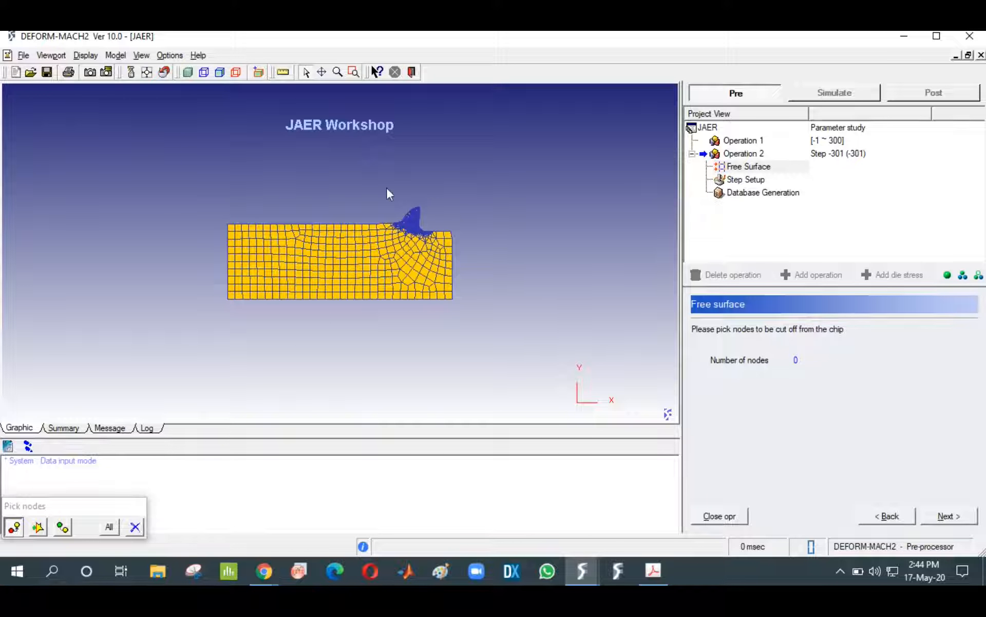
click(352, 72)
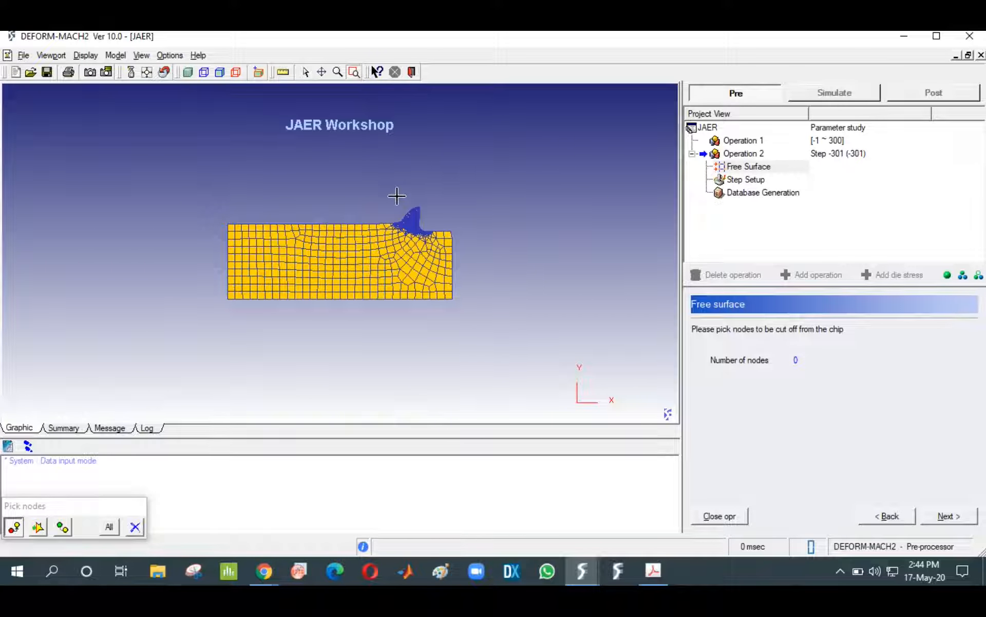
click(427, 220)
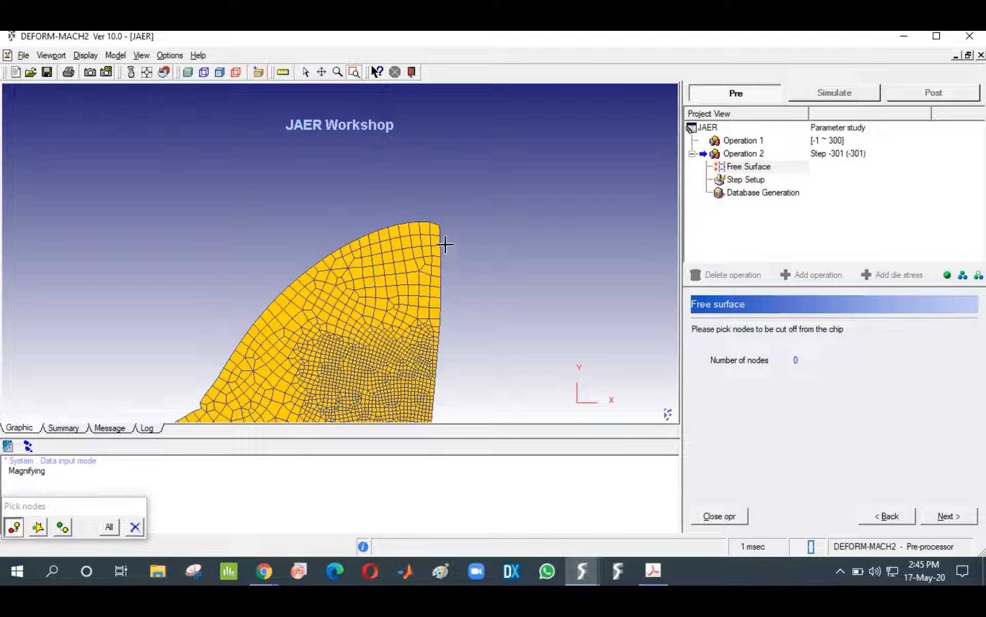
click(338, 72)
drag(420, 230, 391, 206)
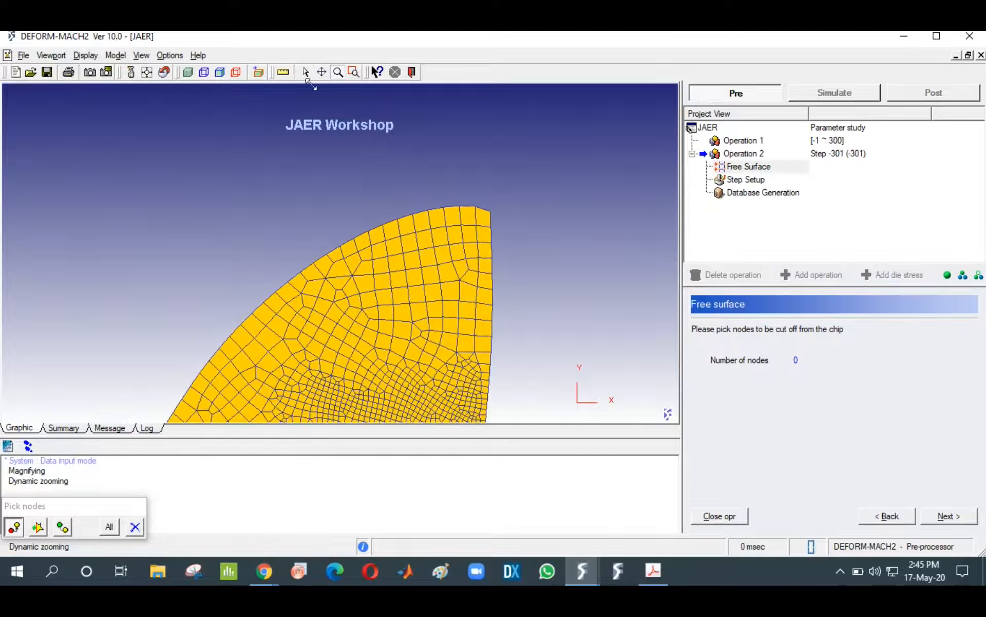
click(321, 72)
drag(483, 262, 465, 248)
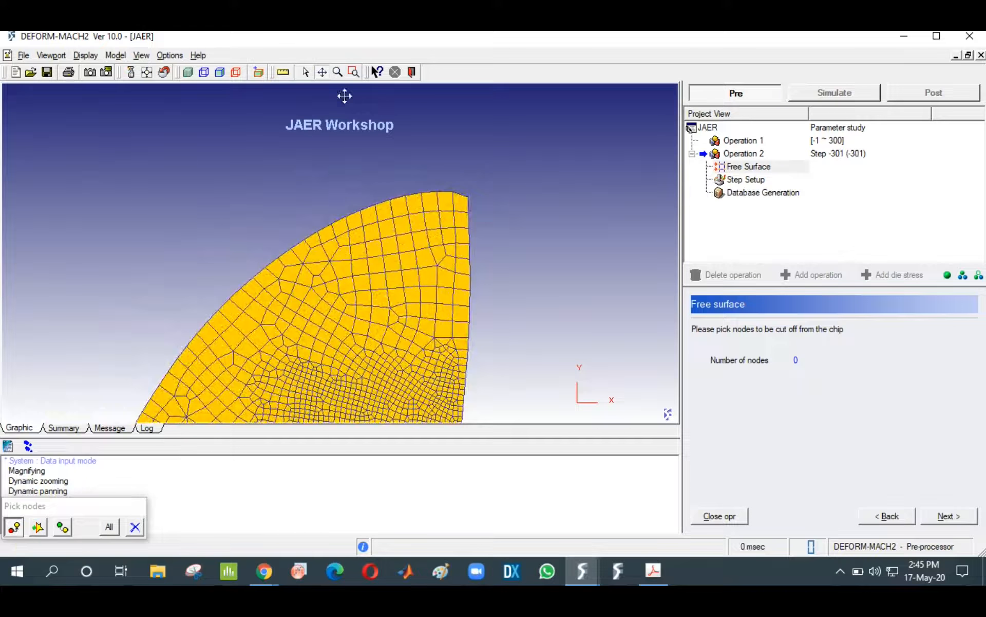
click(306, 72)
click(471, 278)
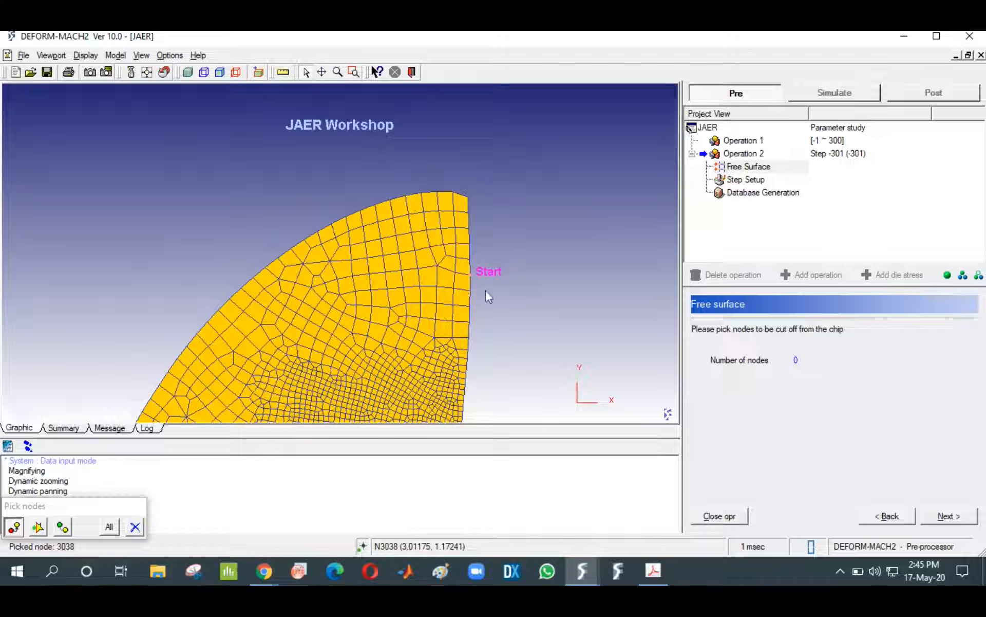
click(319, 241)
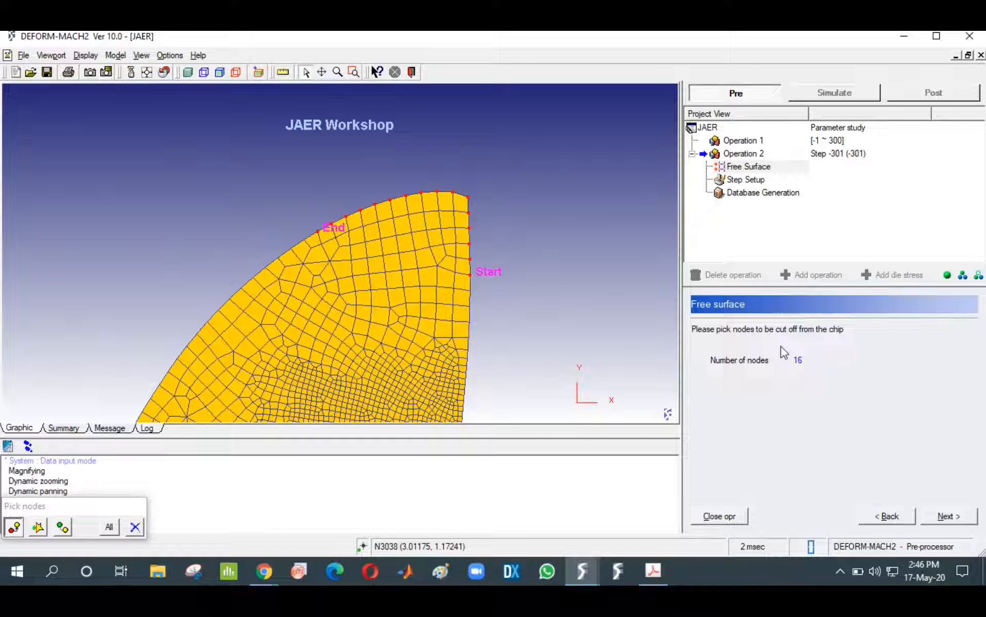
click(965, 515)
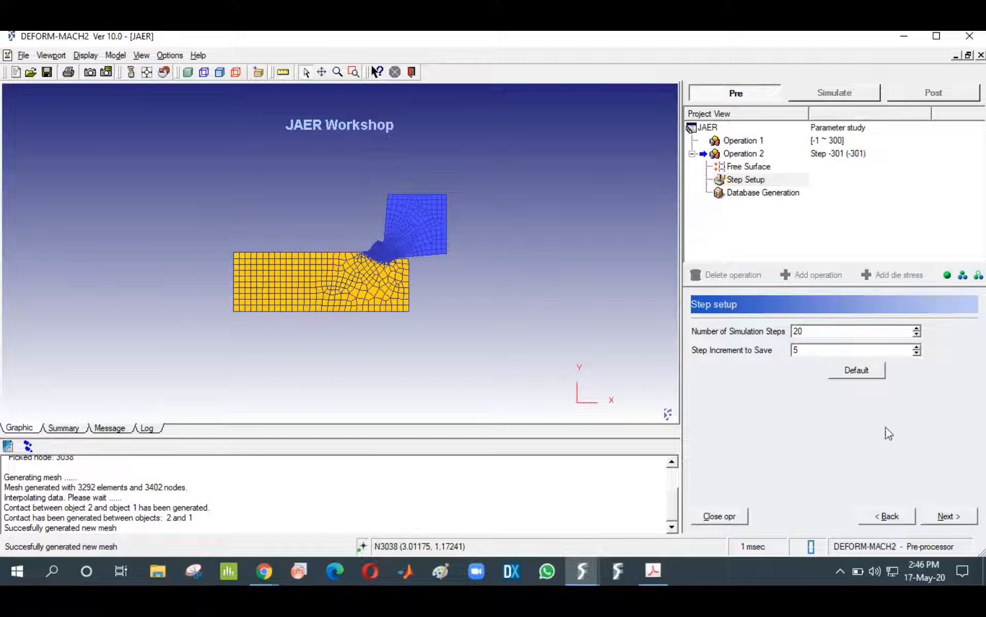
Accept 20 simulation steps saved every 5 steps, then check the data, generate Operation 2's database and close the operation
click(955, 520)
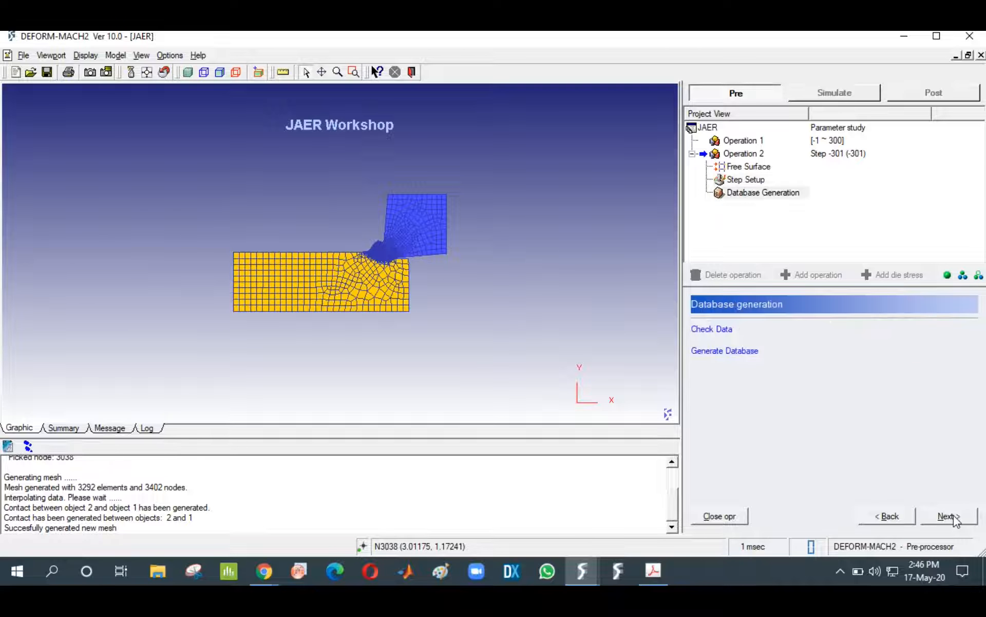
click(699, 331)
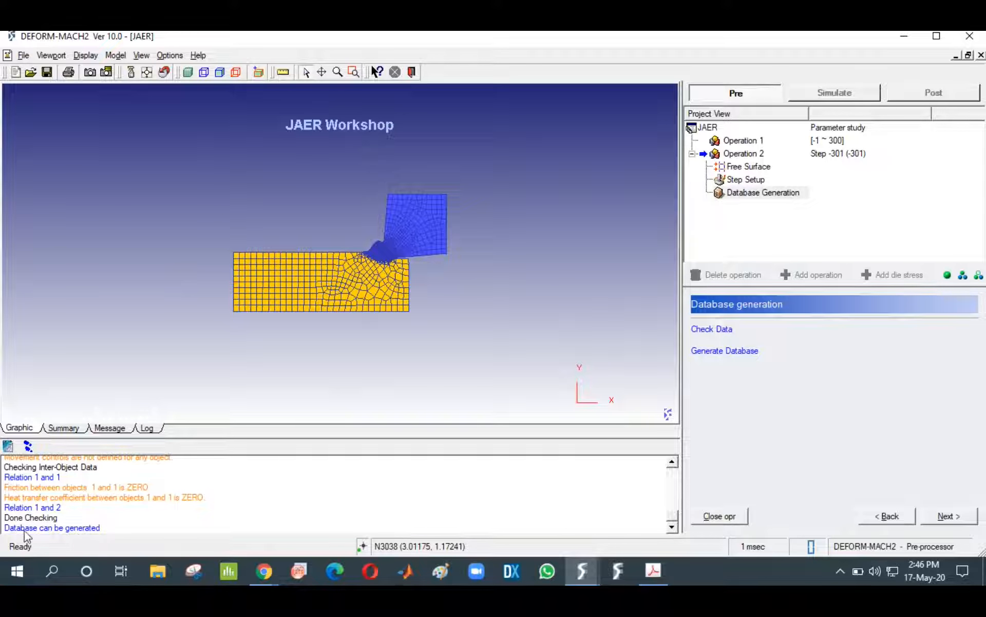
click(725, 352)
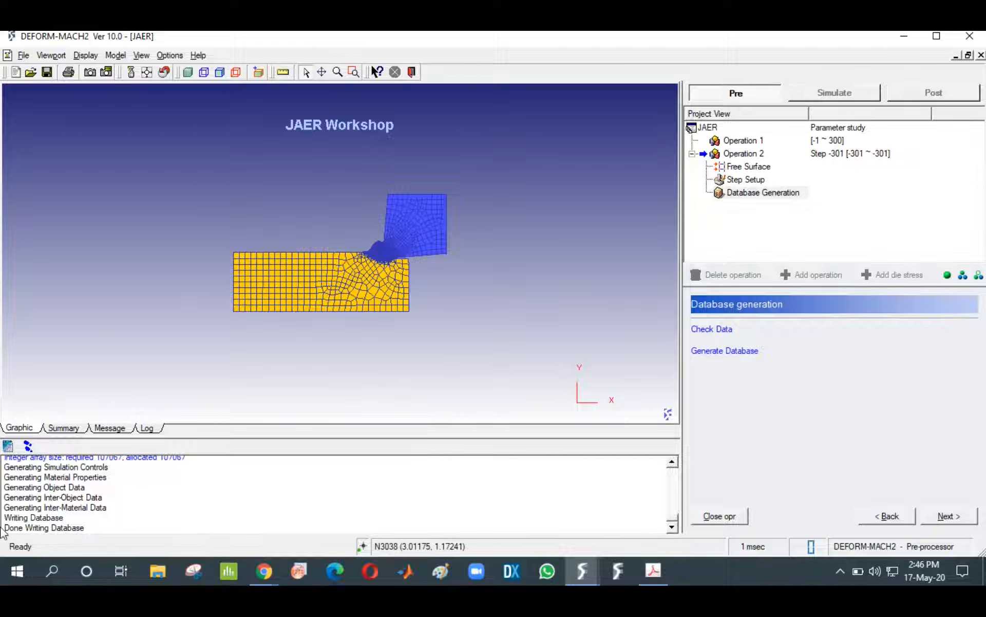
drag(4, 529, 99, 530)
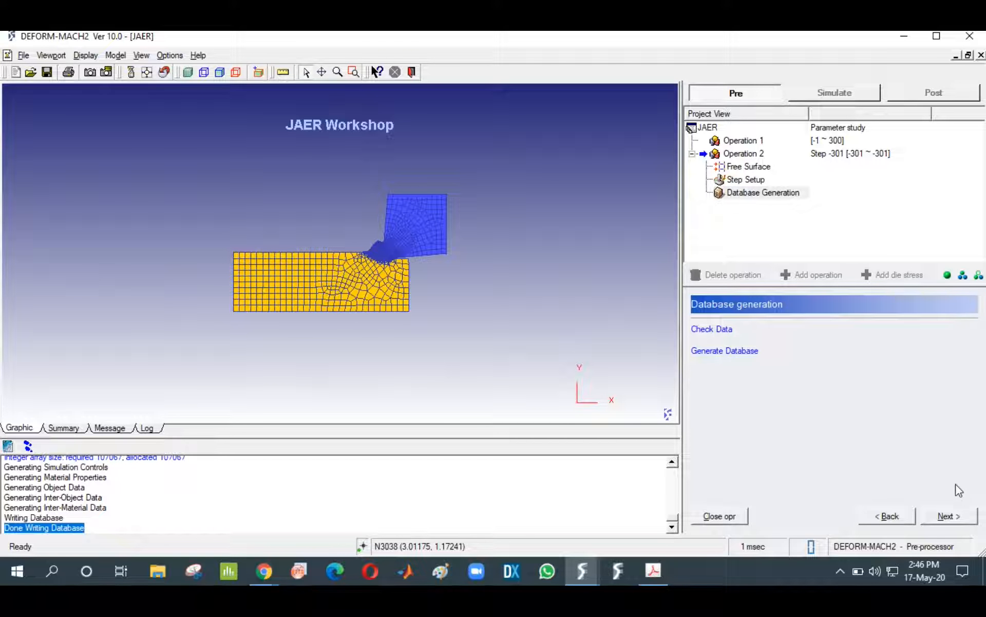
click(948, 516)
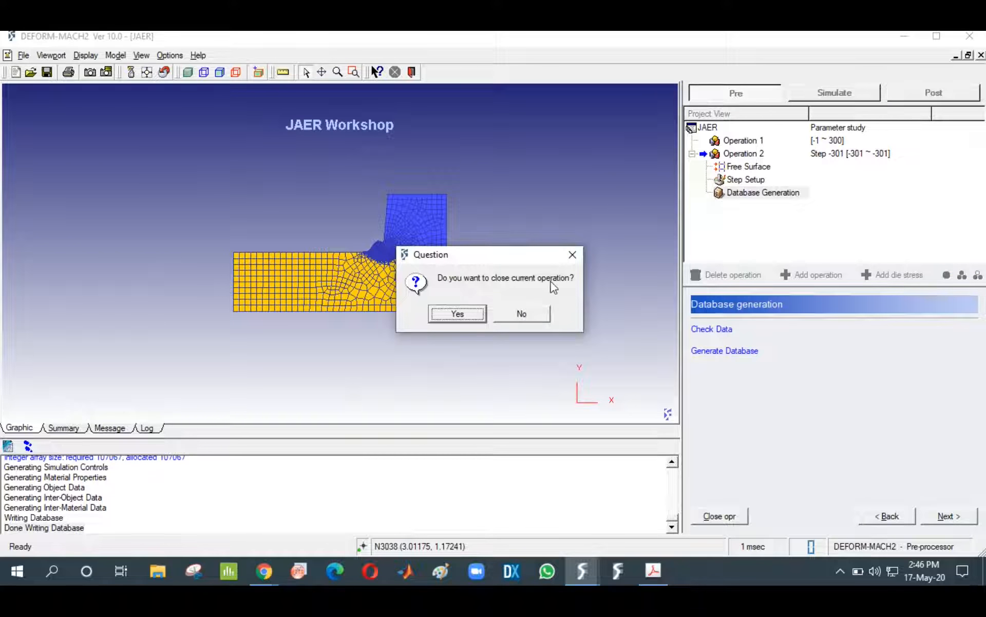
click(459, 314)
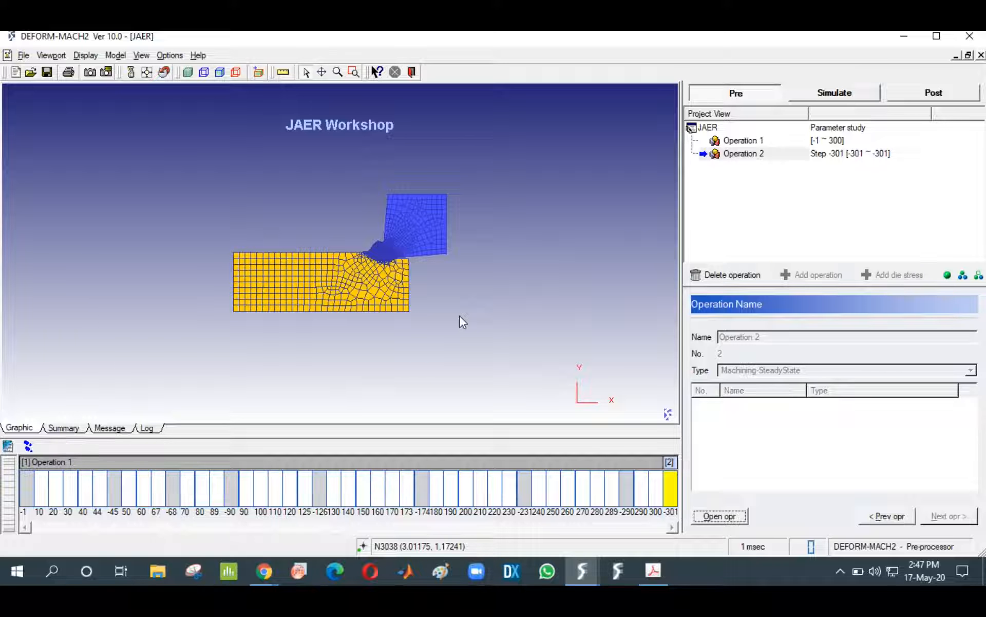
Run the steady-state simulation for Operation 2 from step -301 and examine the last lines of its message output
click(813, 95)
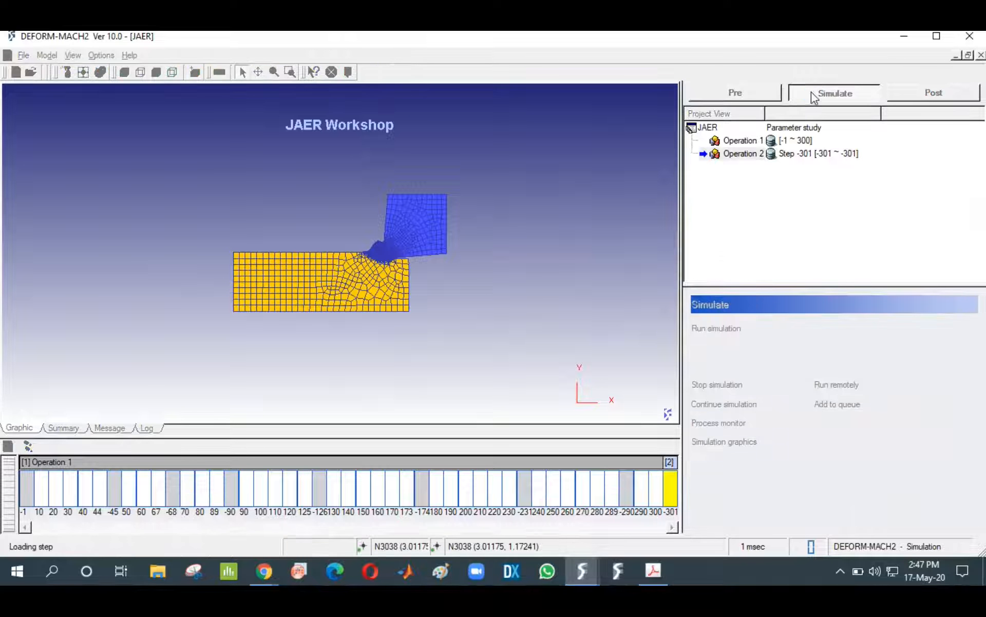
click(718, 330)
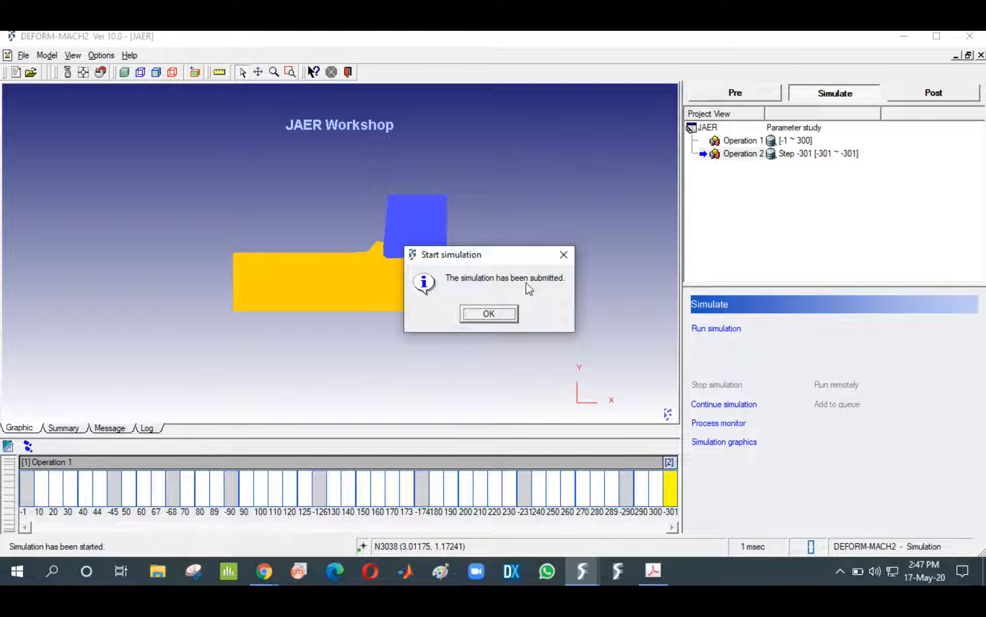
click(493, 316)
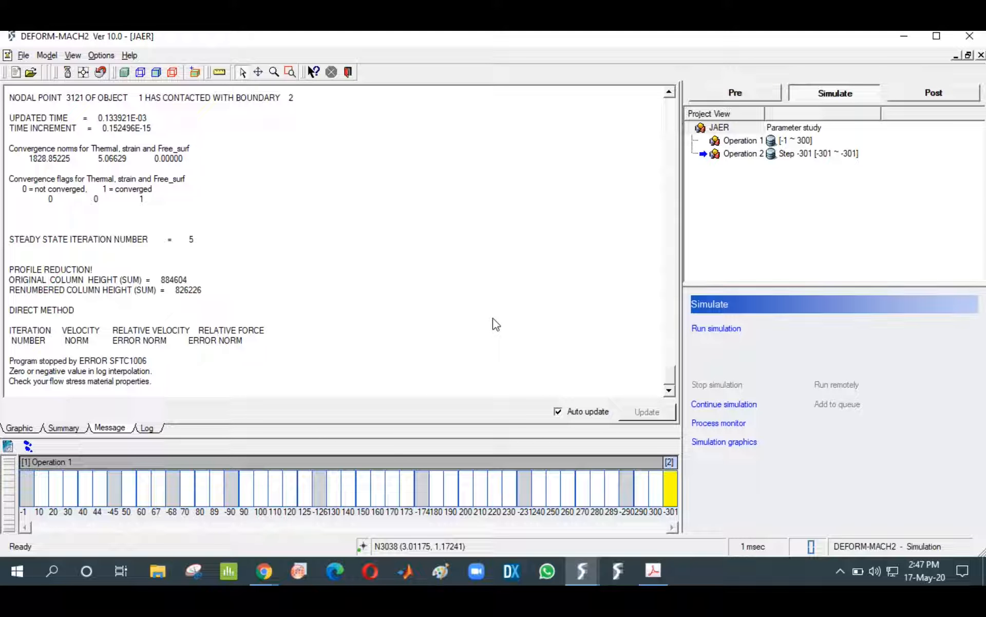
drag(16, 361, 72, 371)
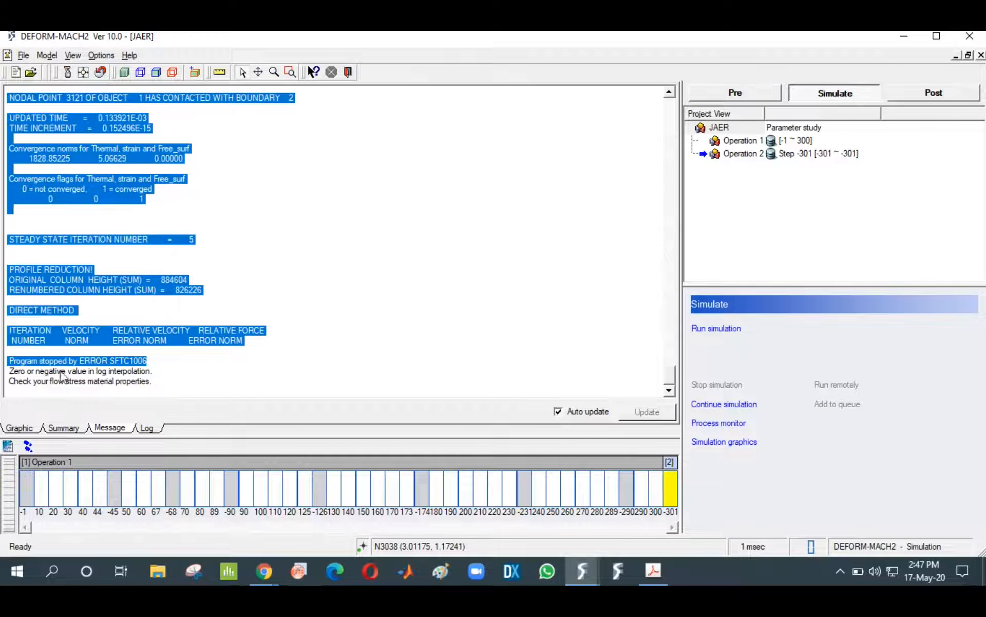
drag(9, 371, 163, 388)
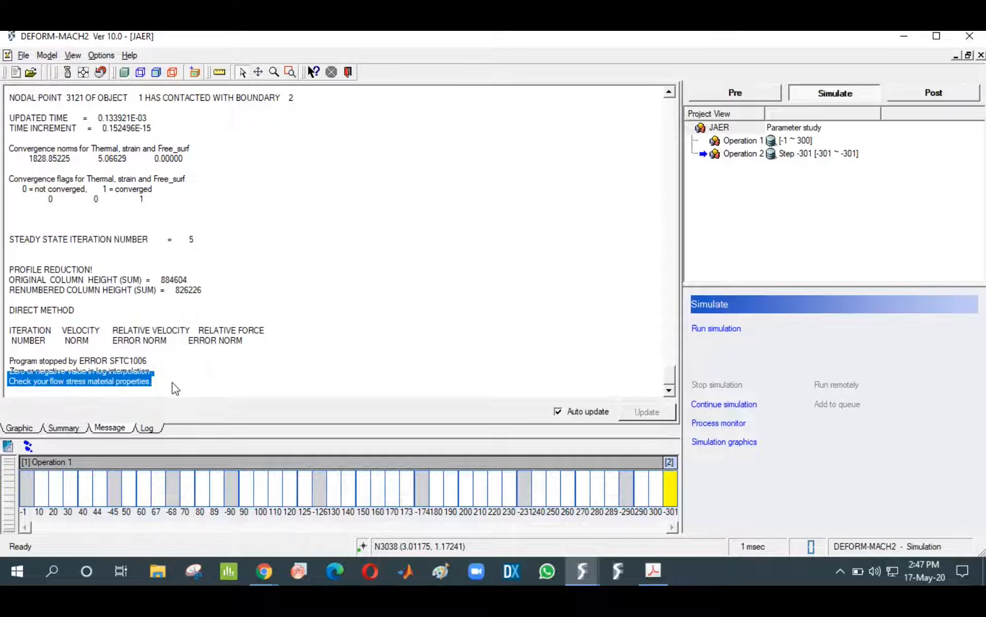
key(ctrl+a)
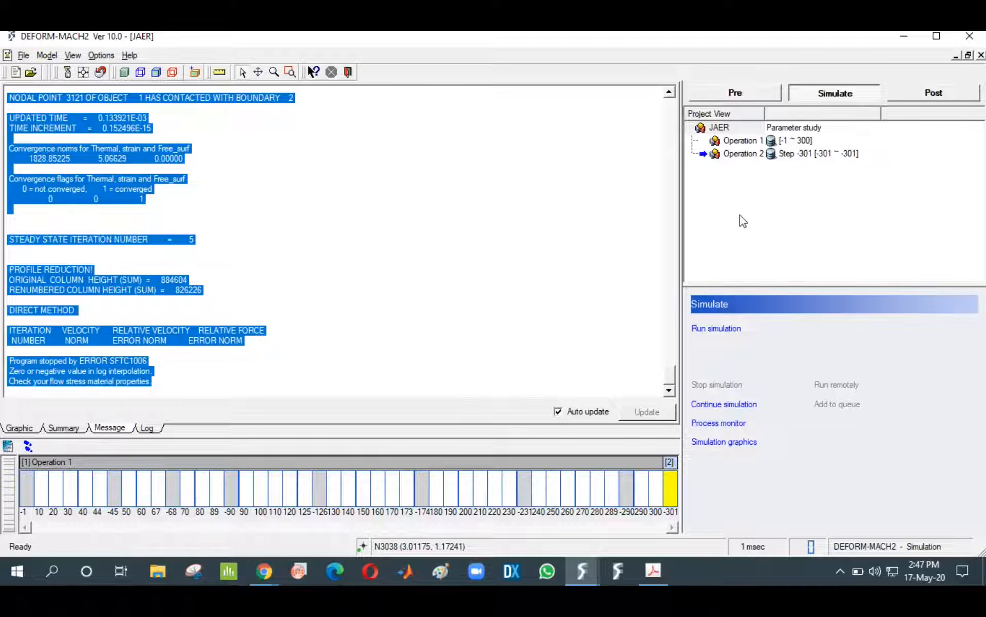
click(777, 182)
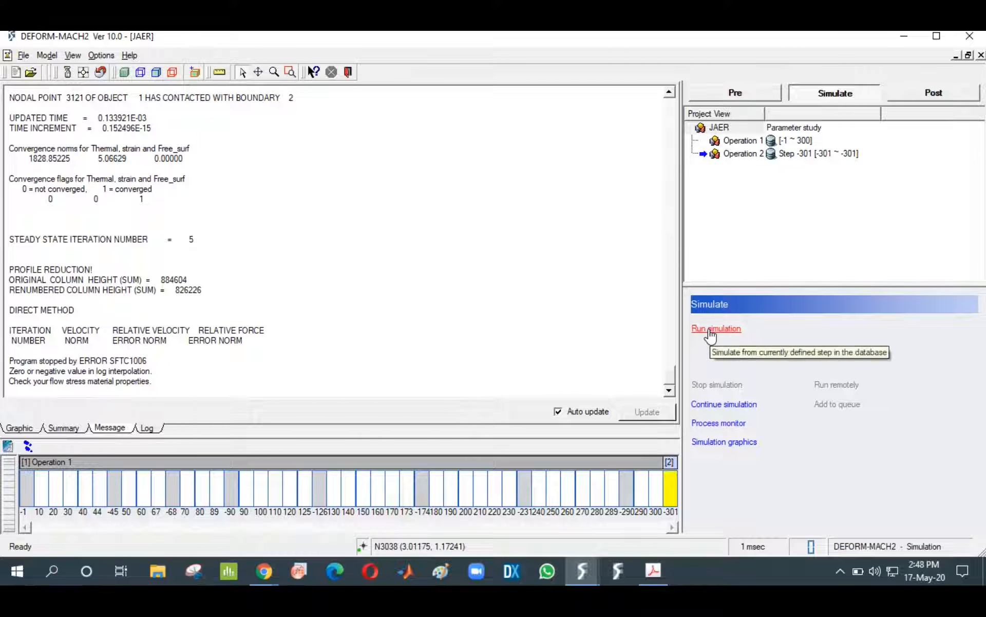
Try to run the simulation from step 300 of Operation 1
click(660, 483)
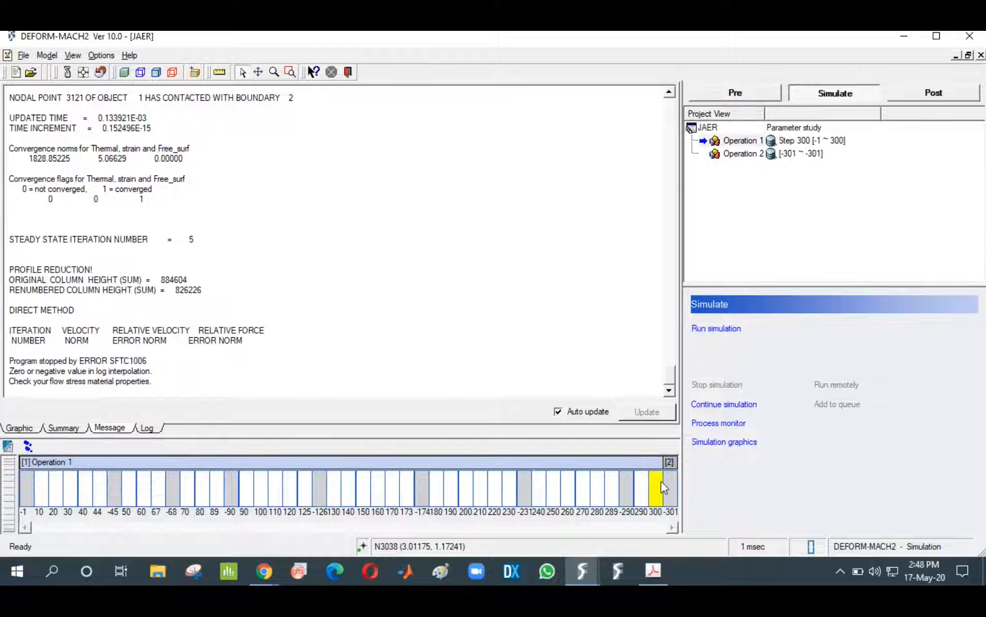
click(721, 333)
click(505, 316)
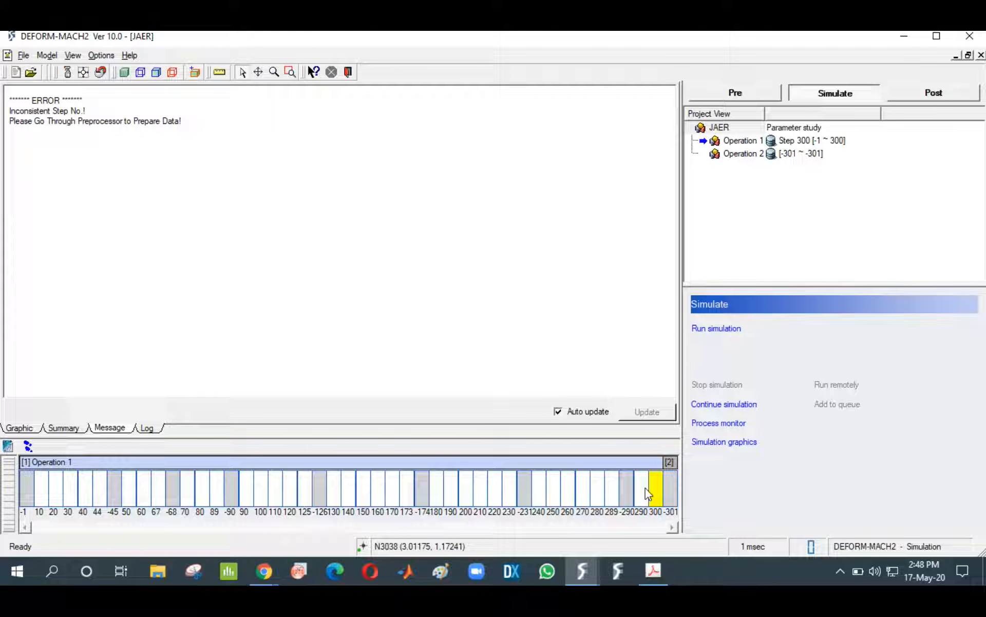
Return to preprocessing and compare the chip shape at step 300 of Operation 1 with step -301 of Operation 2
click(745, 92)
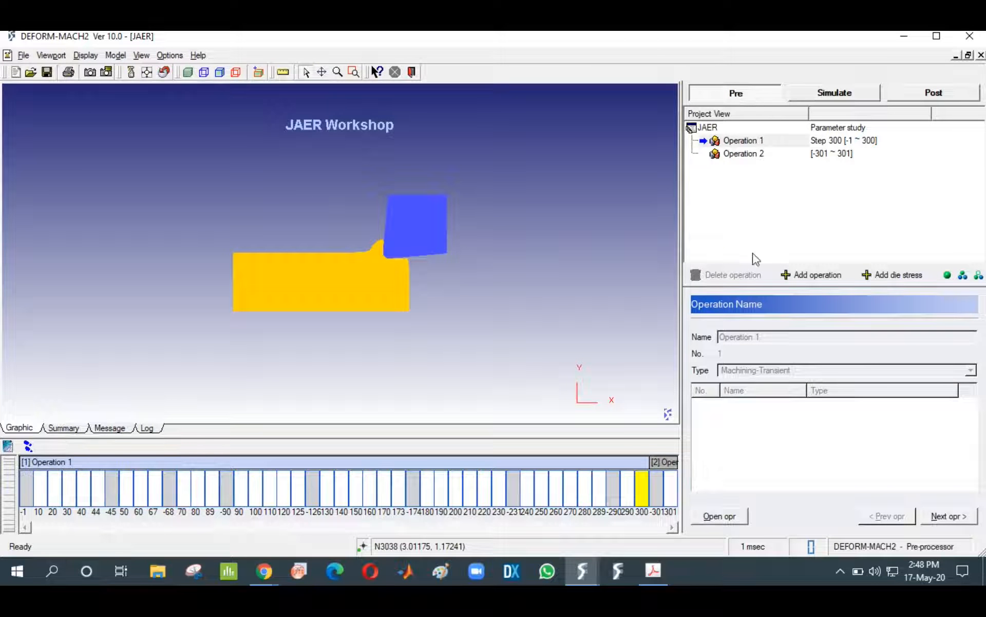
click(659, 492)
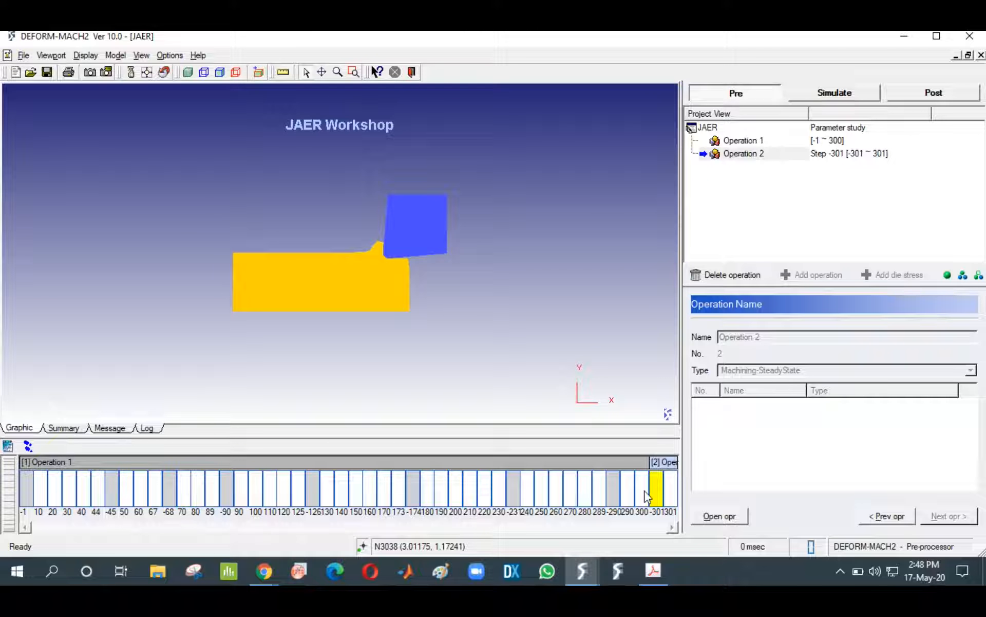
click(645, 497)
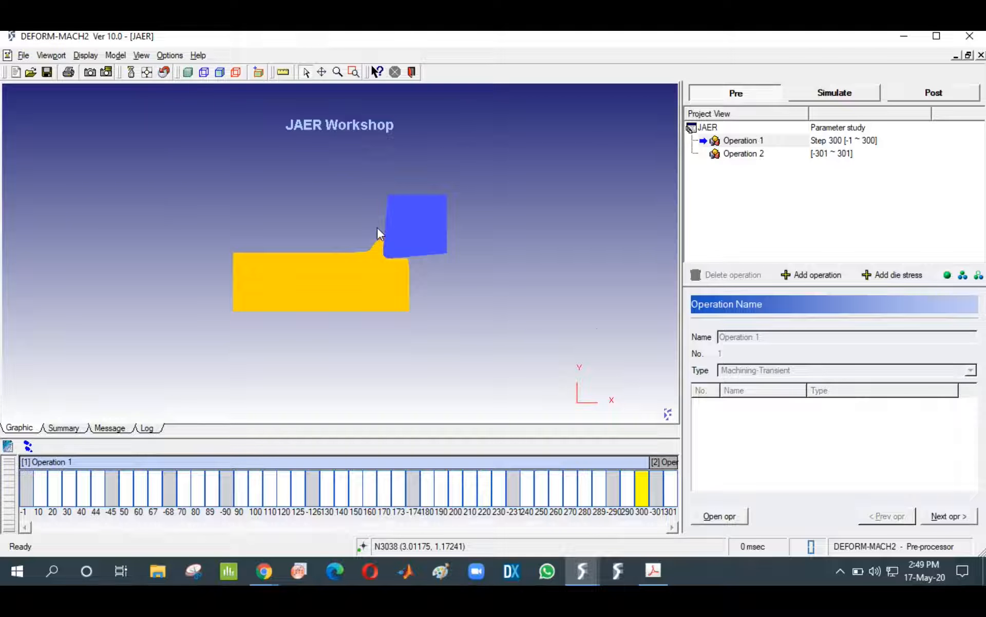
click(663, 477)
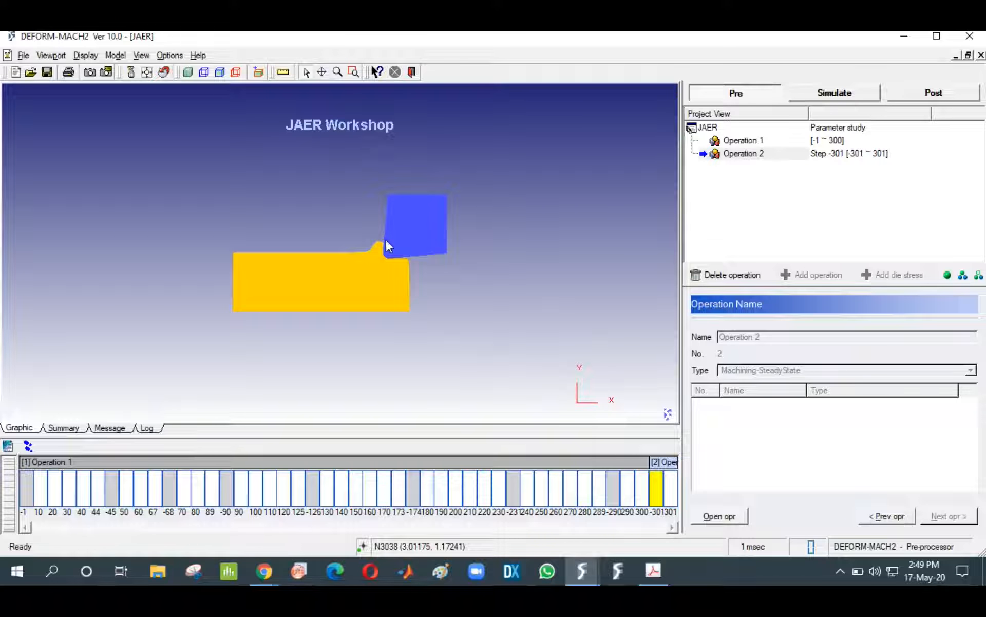
Reopen Operation 2 and redefine its free surface by picking the chip-tip boundary nodes from the tool-side edge to just past the upper corner
click(729, 517)
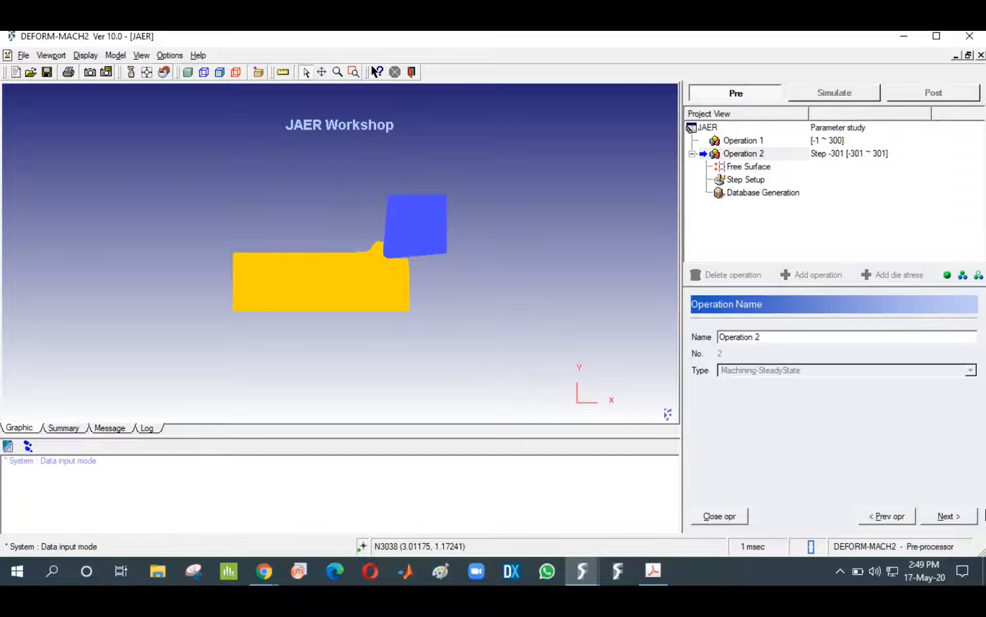
click(950, 517)
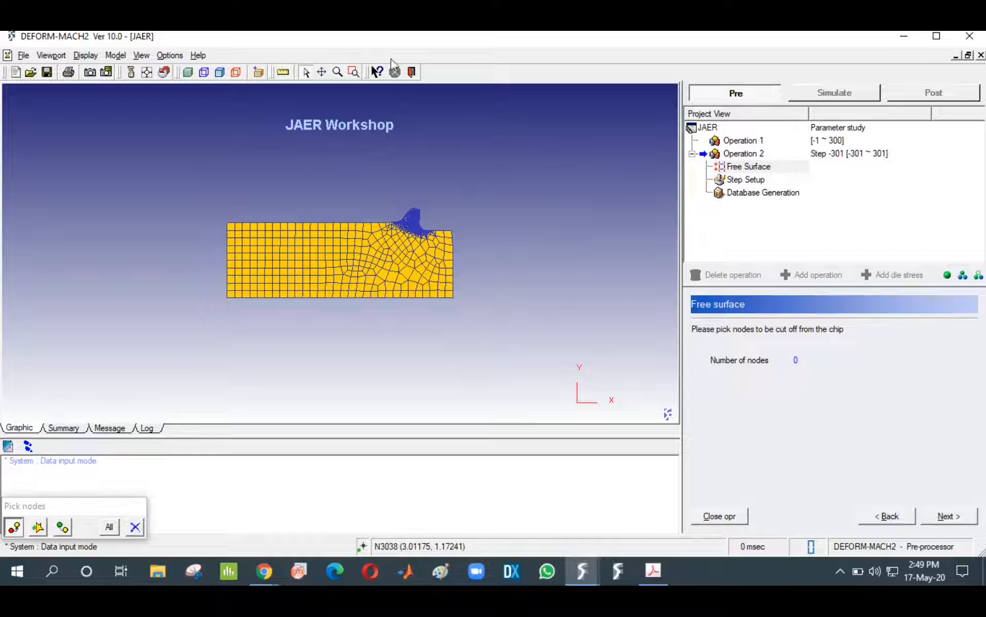
click(353, 72)
drag(405, 202, 432, 220)
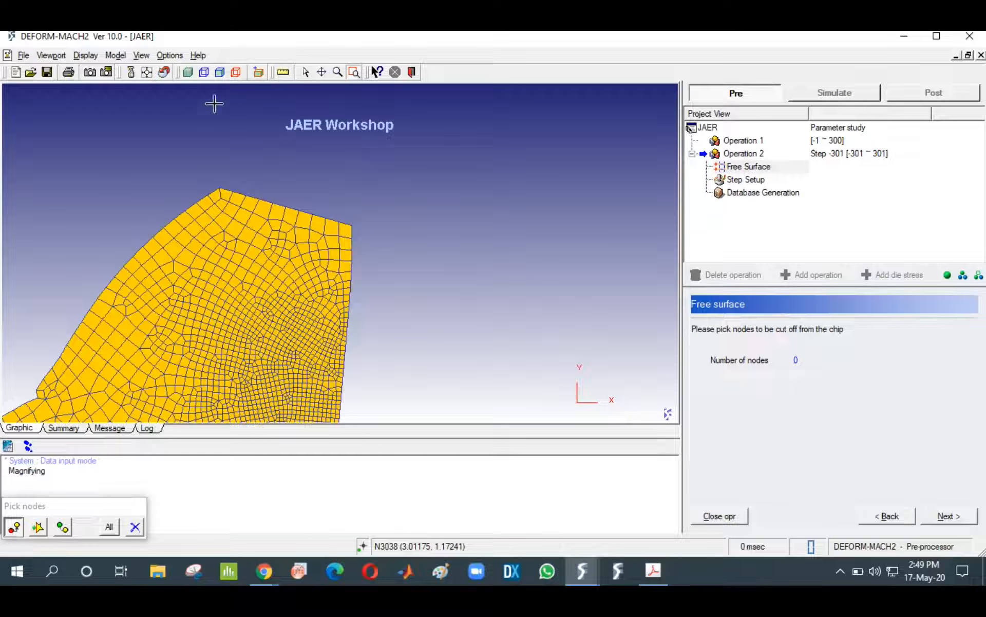
click(306, 72)
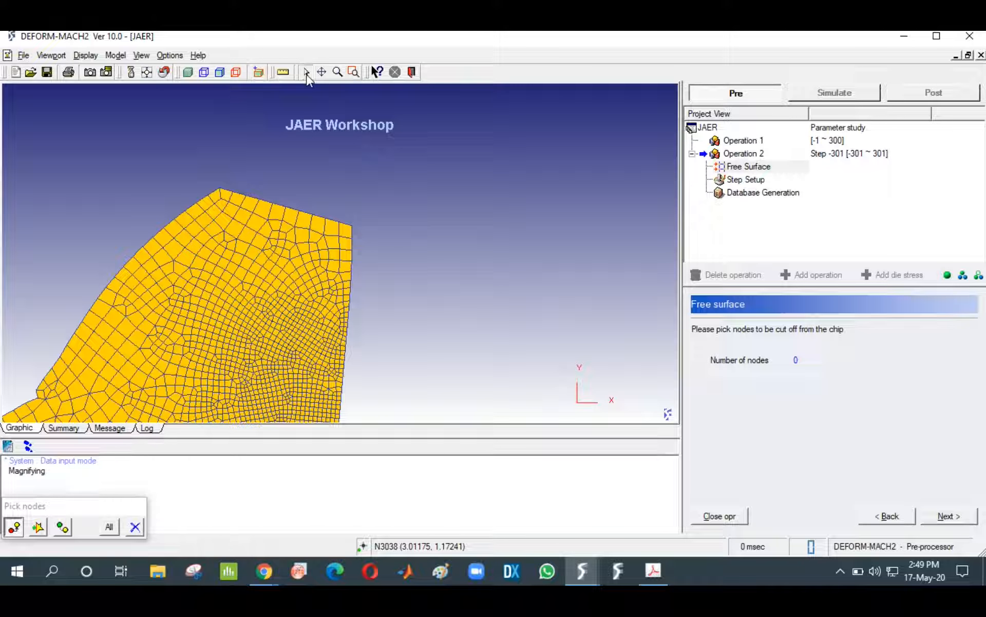
click(351, 239)
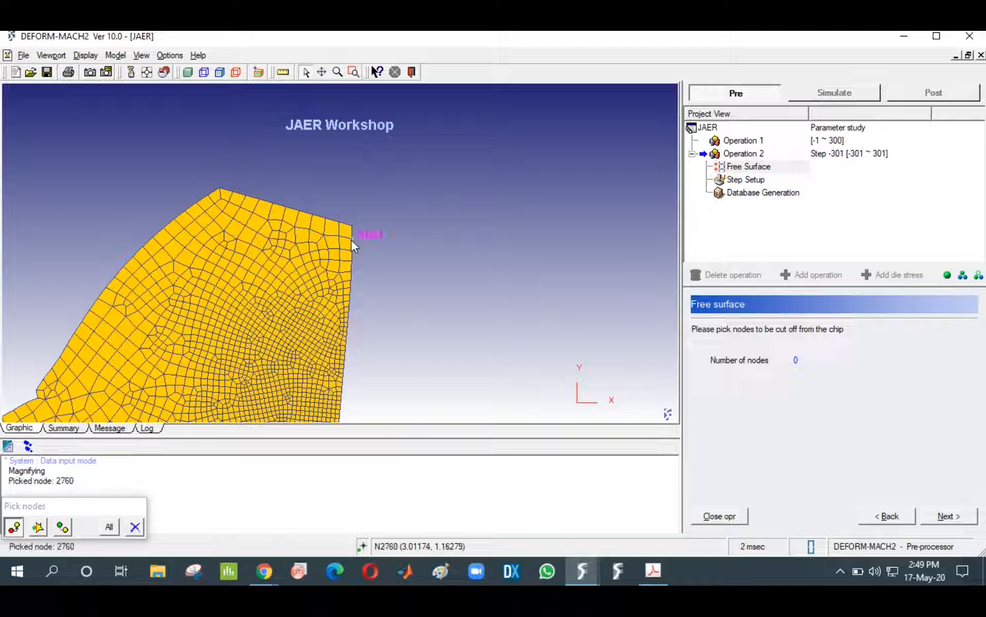
click(208, 206)
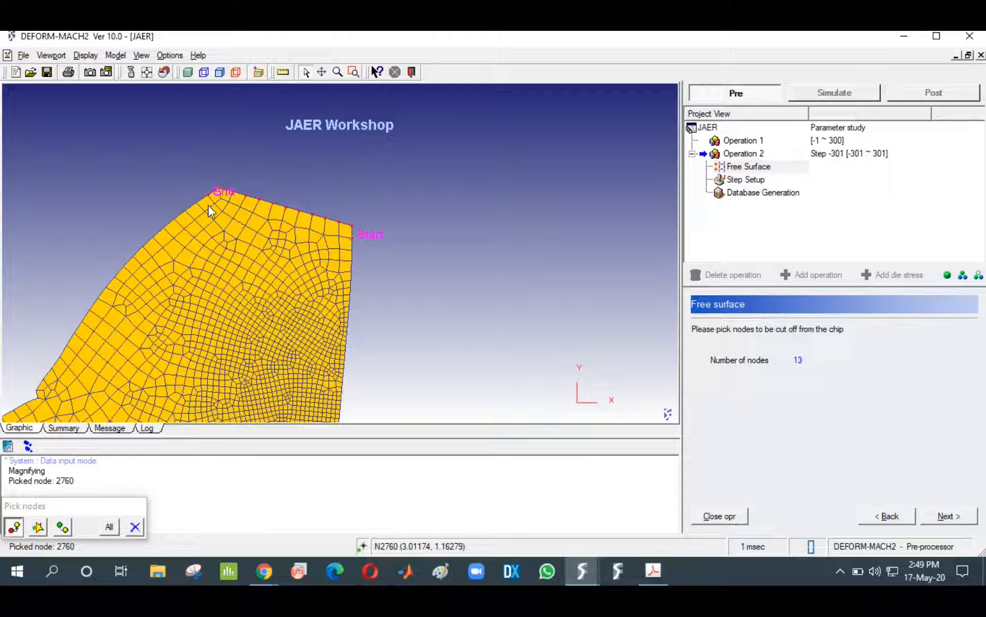
click(951, 516)
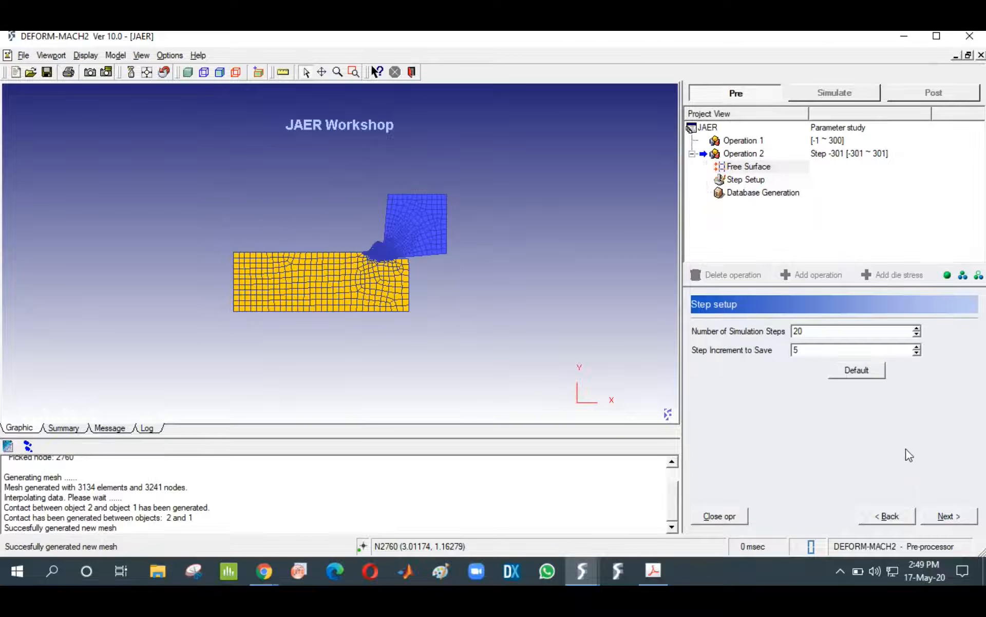
Set the number of simulation steps to 10, keeping the save increment at 5
double_click(842, 331)
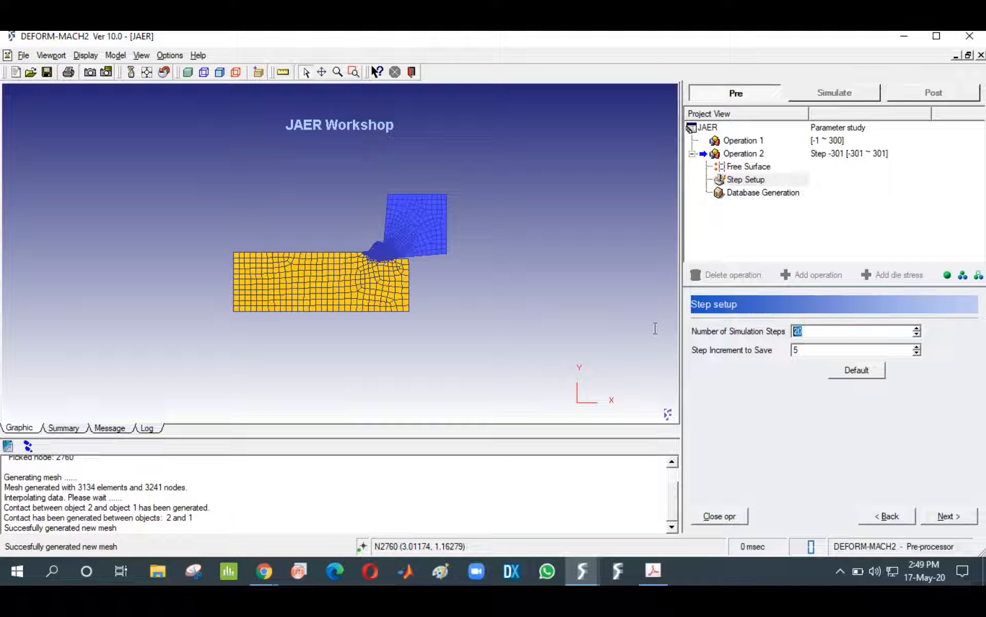
text(10)
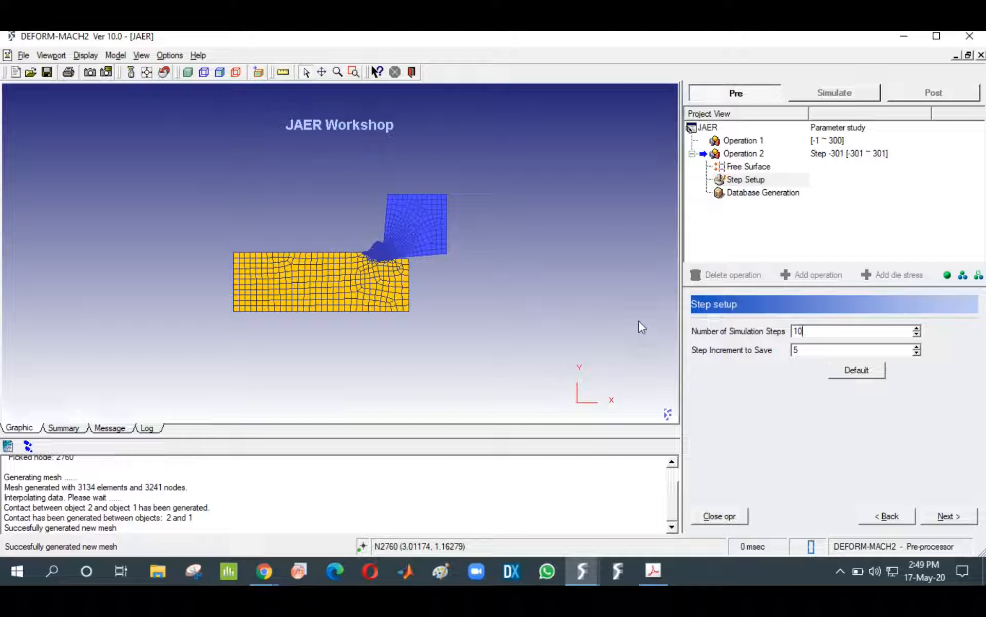
click(955, 519)
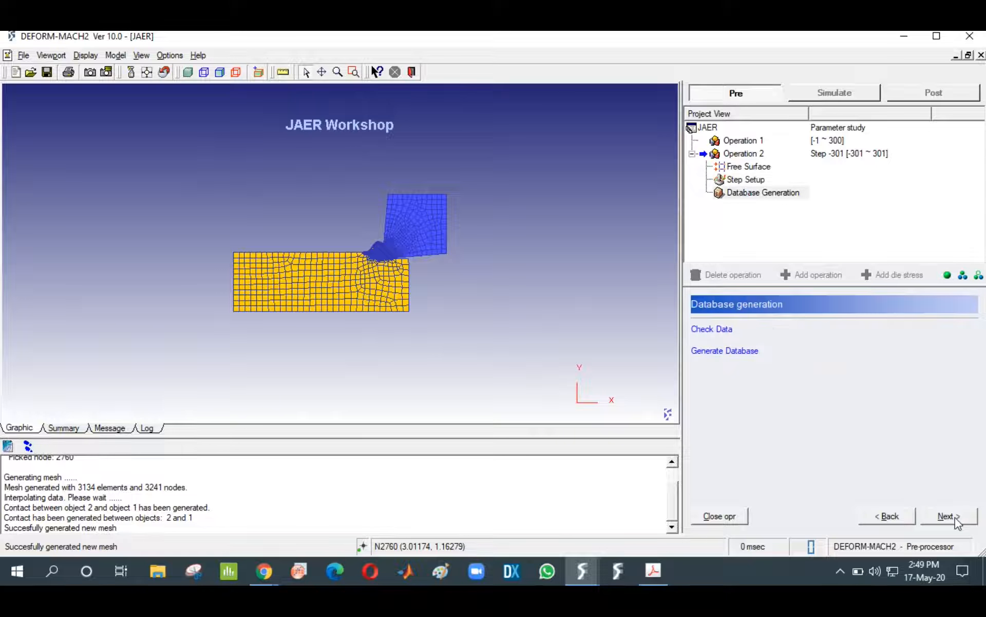
Check Operation 2's data, regenerate its database and close the operation
click(713, 329)
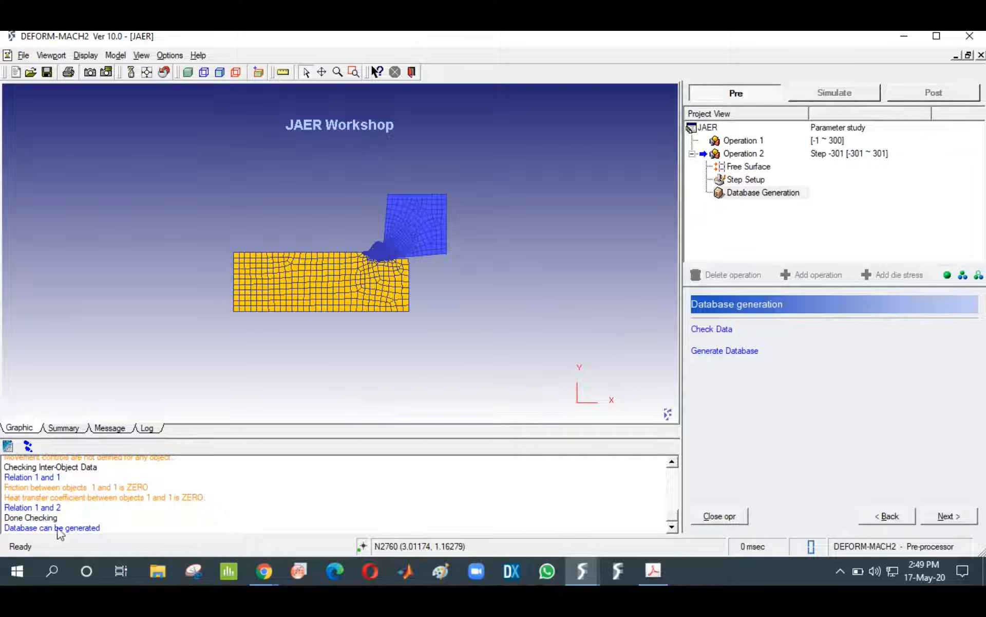
click(711, 351)
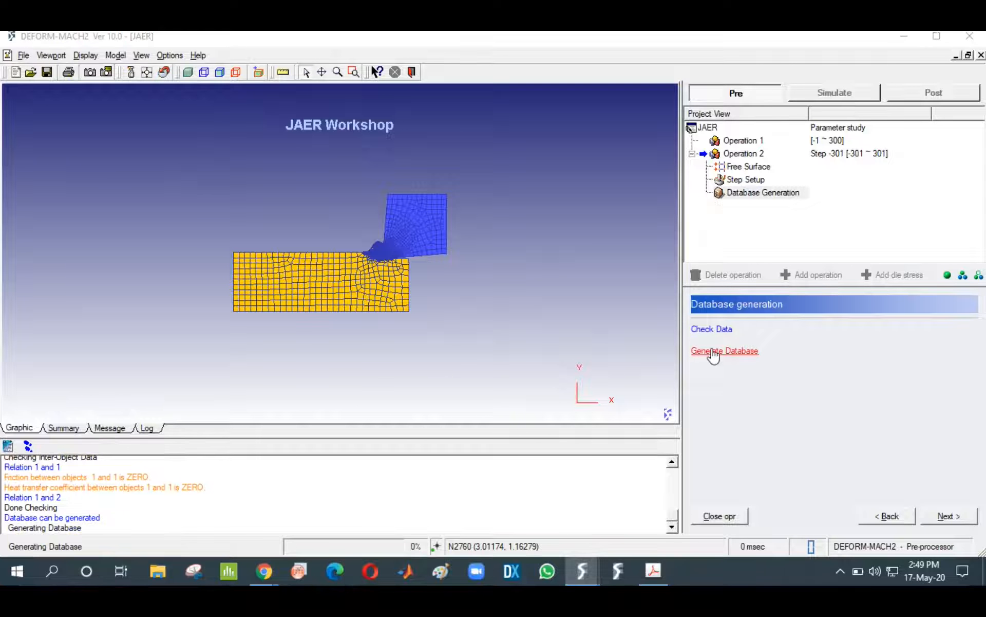
click(467, 337)
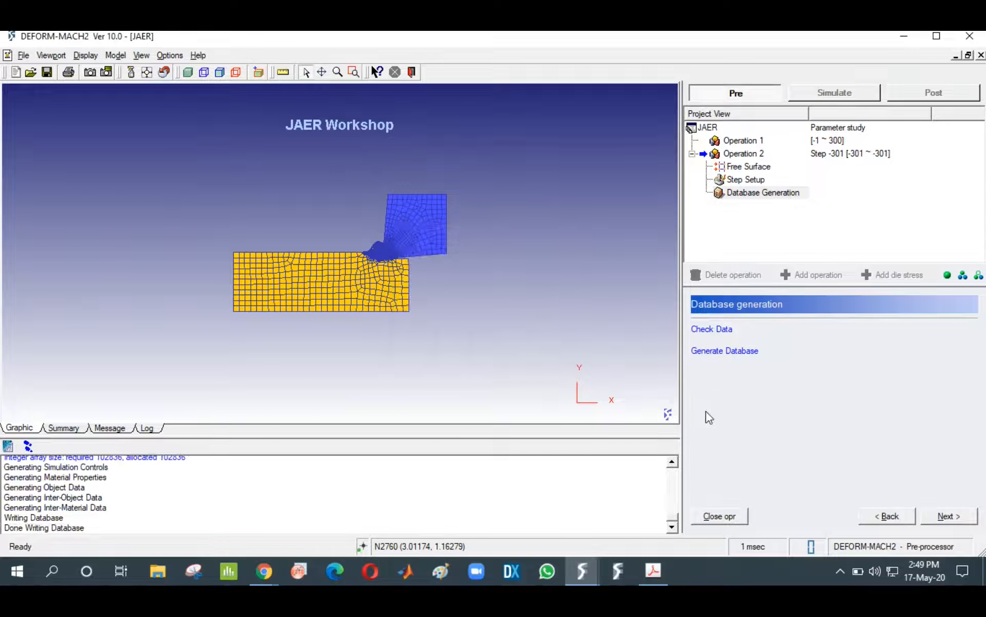
click(945, 515)
click(459, 313)
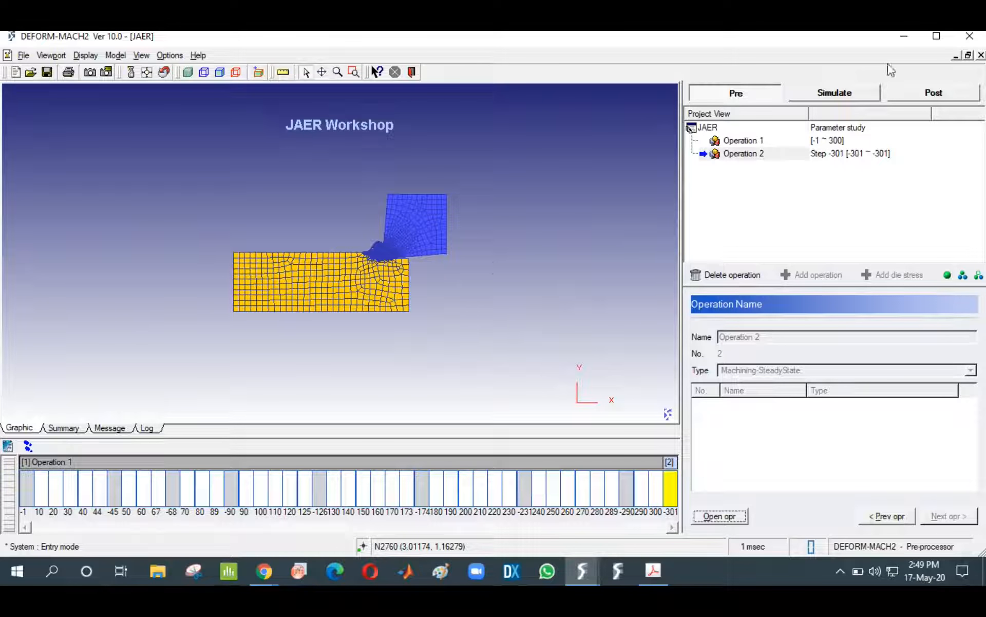
Run the steady-state simulation again from step -301 of Operation 2
click(811, 95)
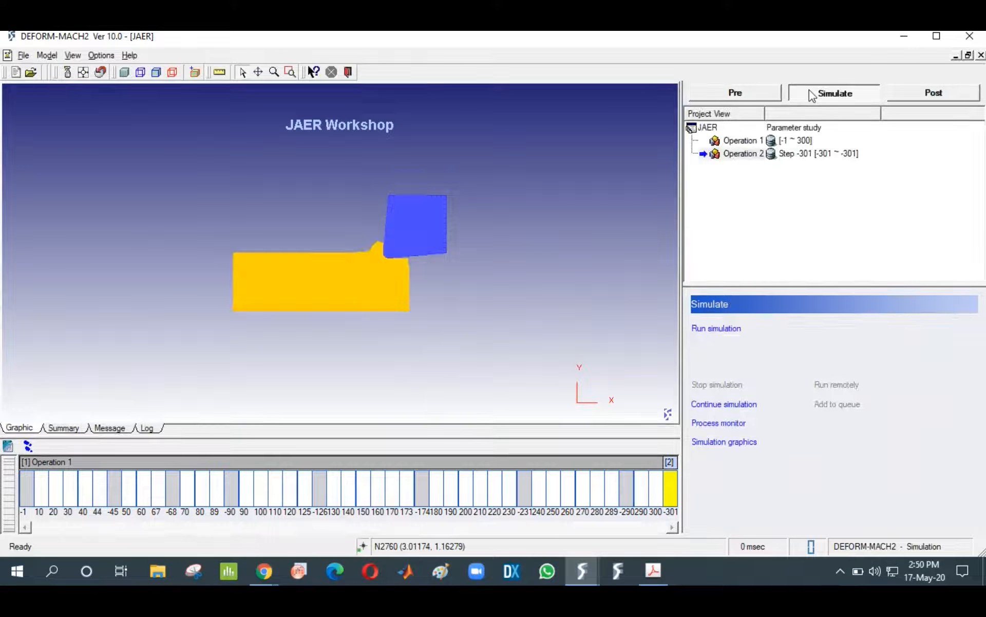
click(728, 331)
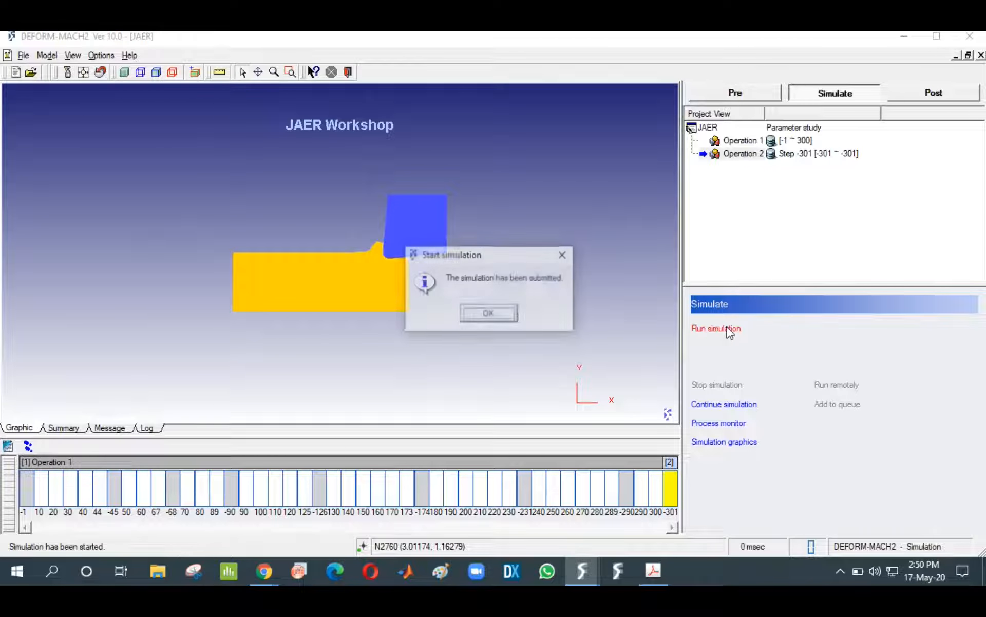
click(489, 314)
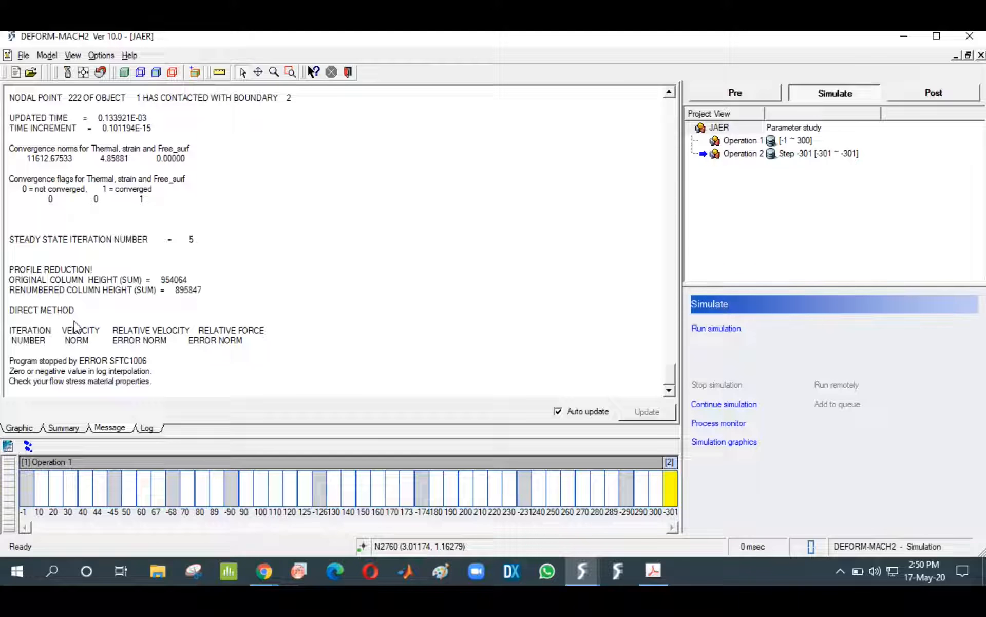
Display the temperature distribution in the post-processor and compare steps -301 and 301 of Operation 2
click(897, 97)
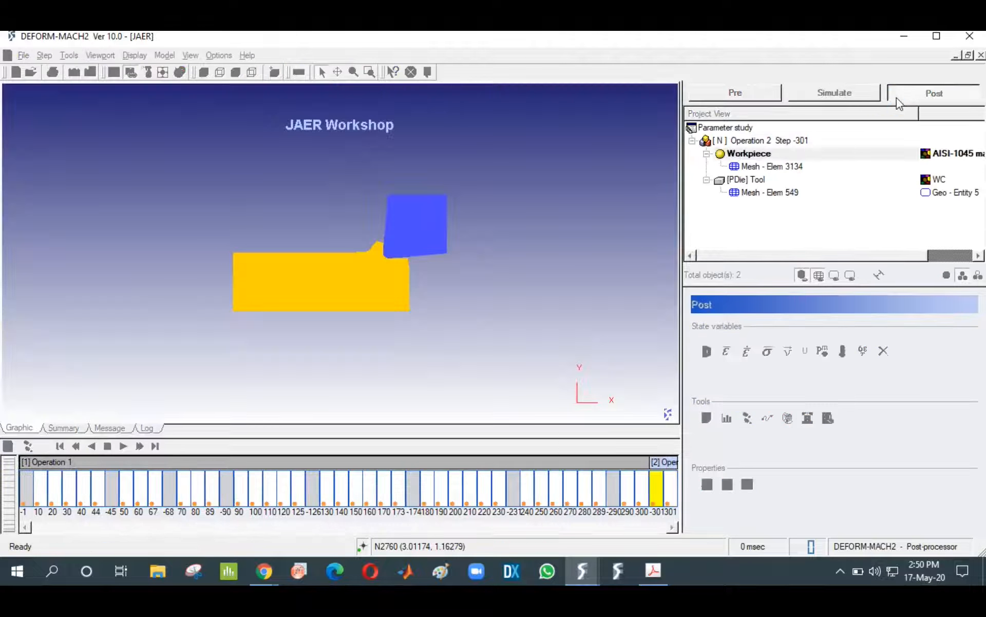
click(844, 352)
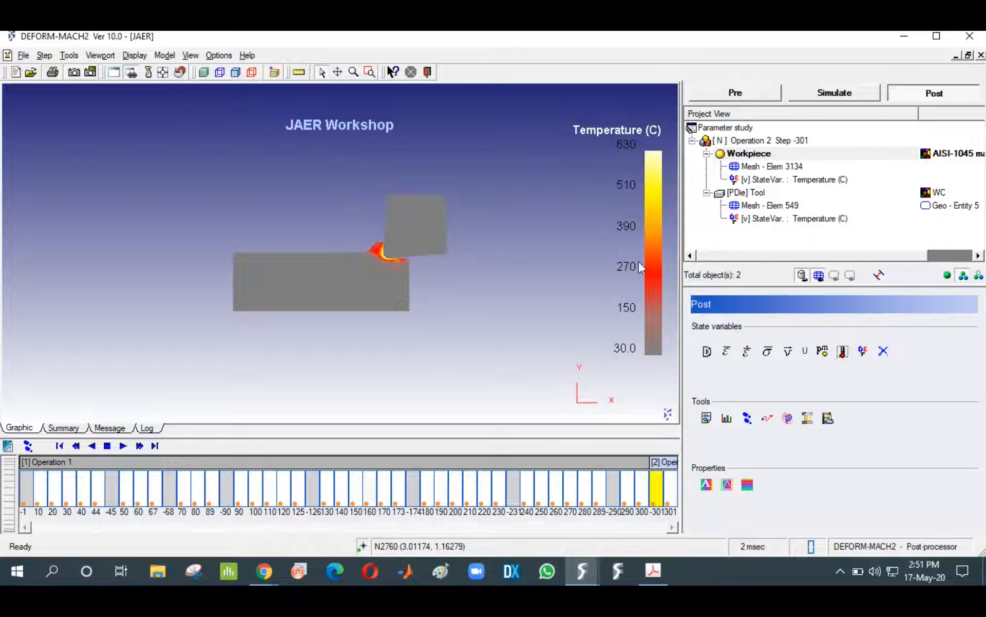
click(672, 491)
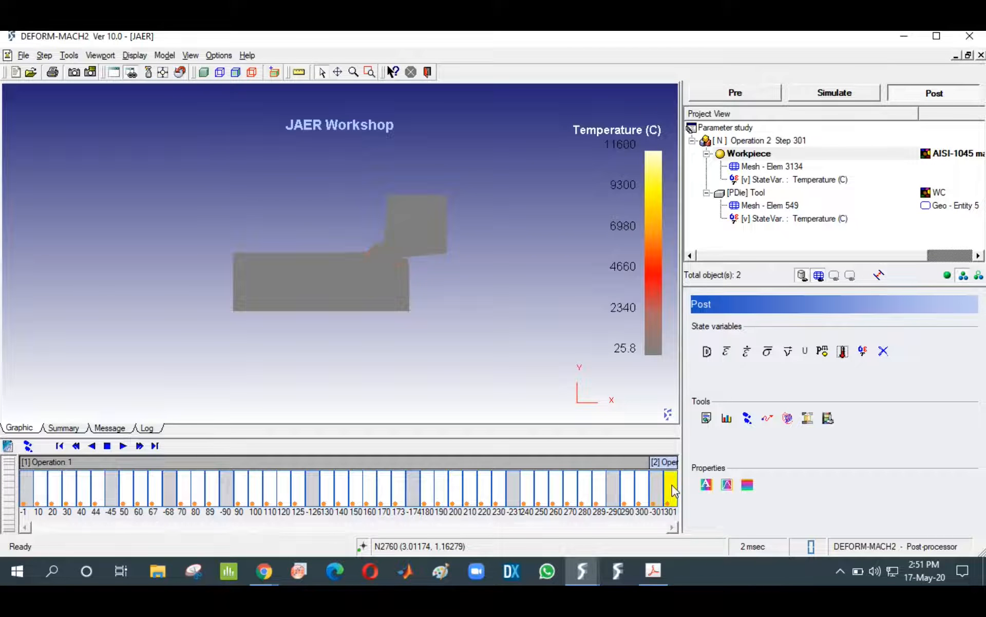
click(659, 494)
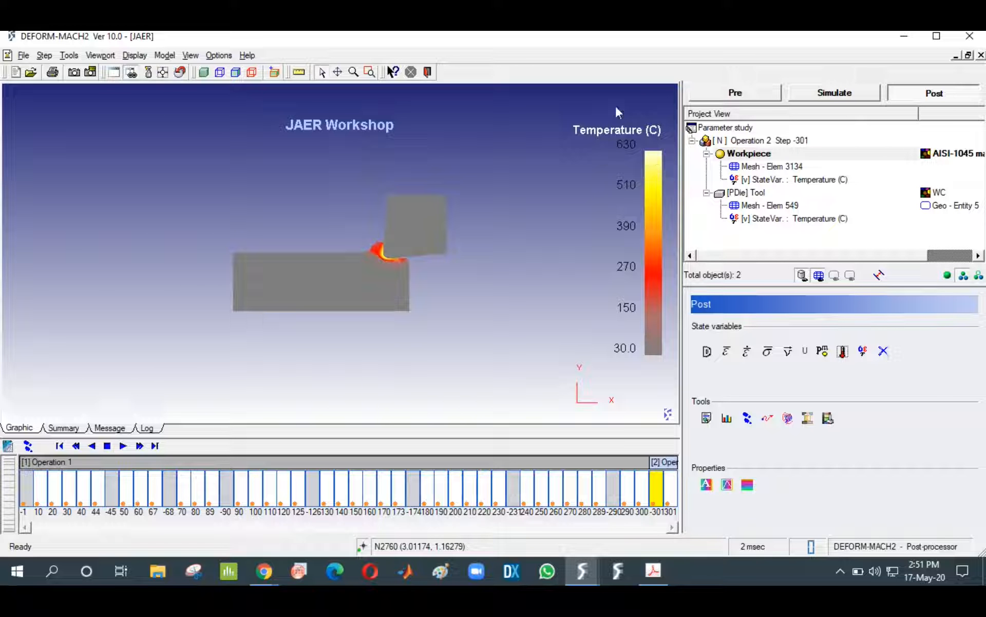
click(671, 496)
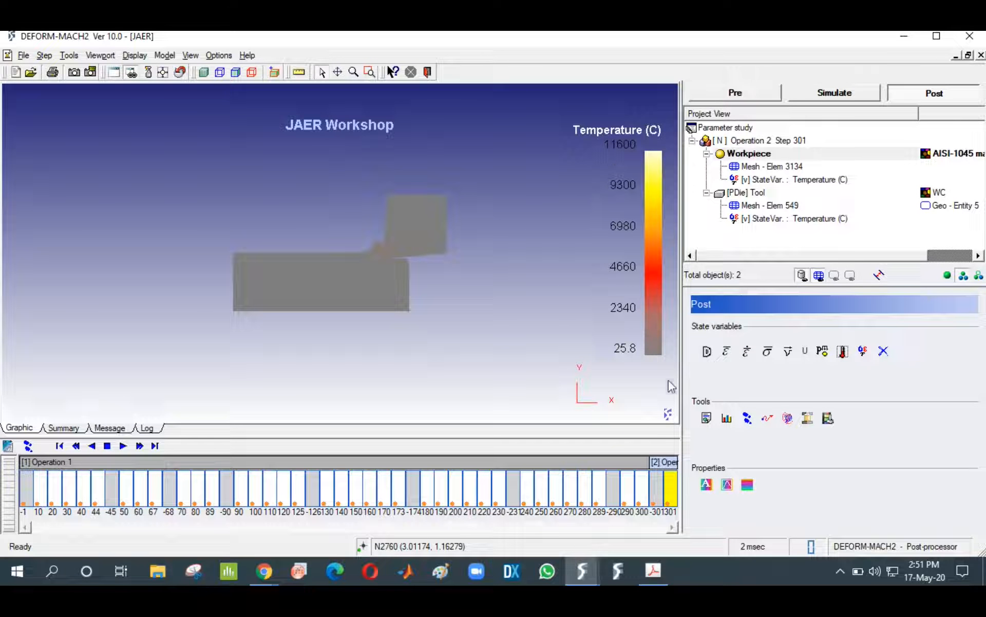
click(659, 486)
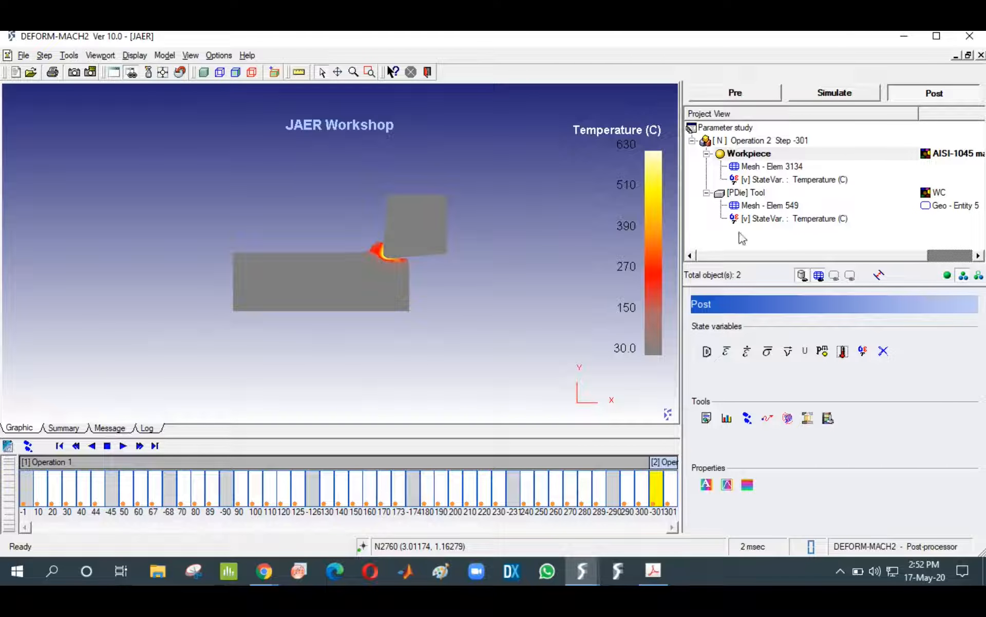
Add a die stress operation based on step 301 of Operation 2 and select the Tool as the object to analyze
click(731, 93)
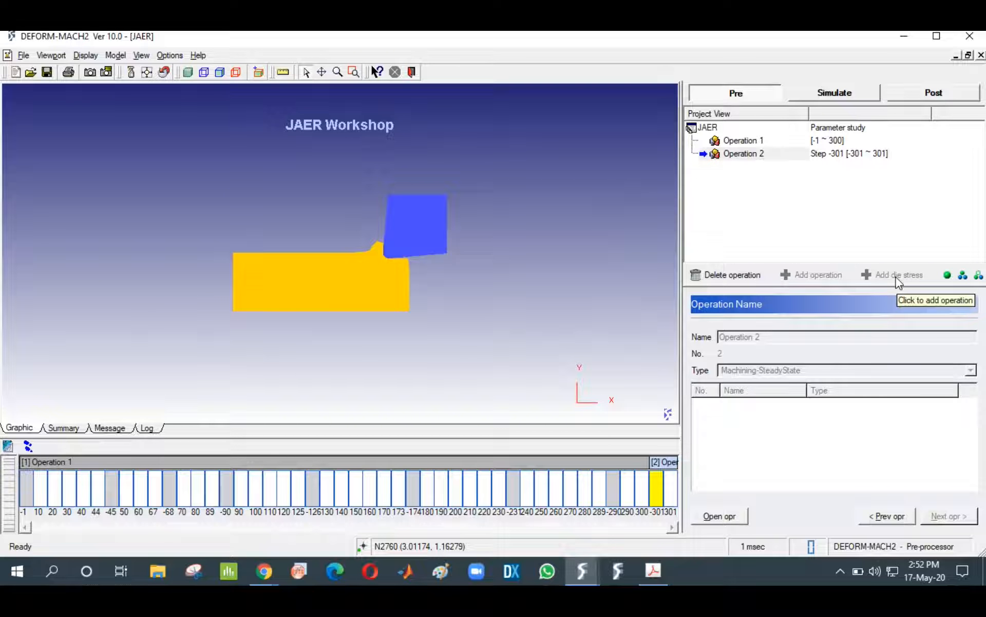
click(672, 488)
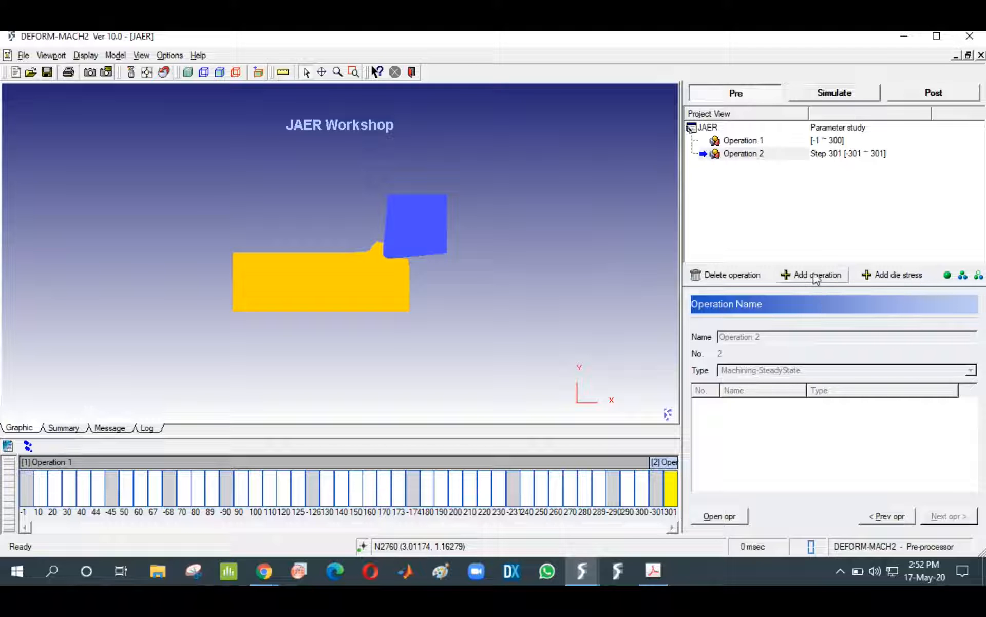
click(894, 276)
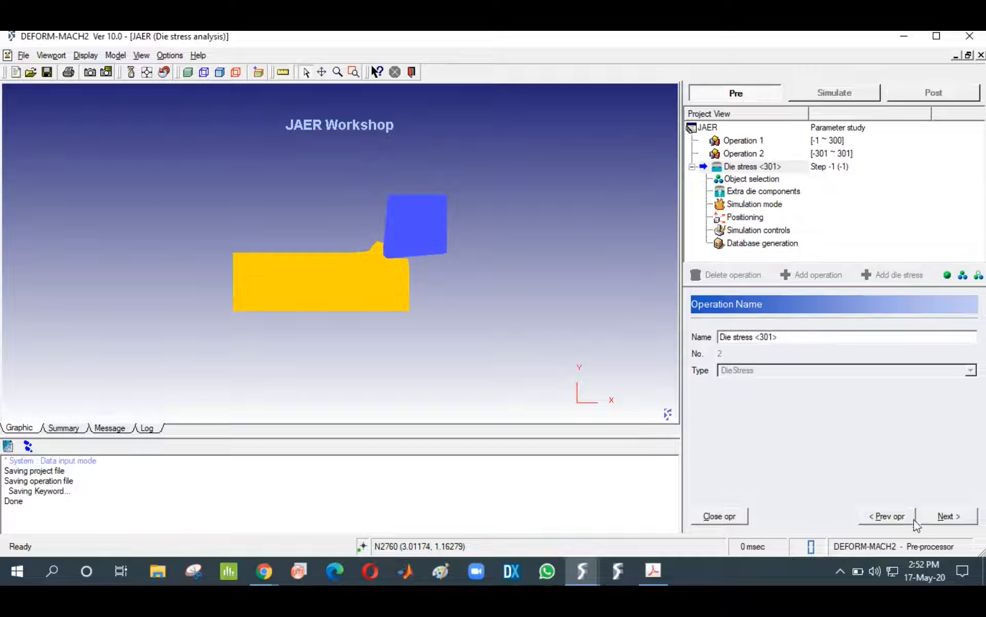
click(945, 517)
click(735, 387)
click(749, 383)
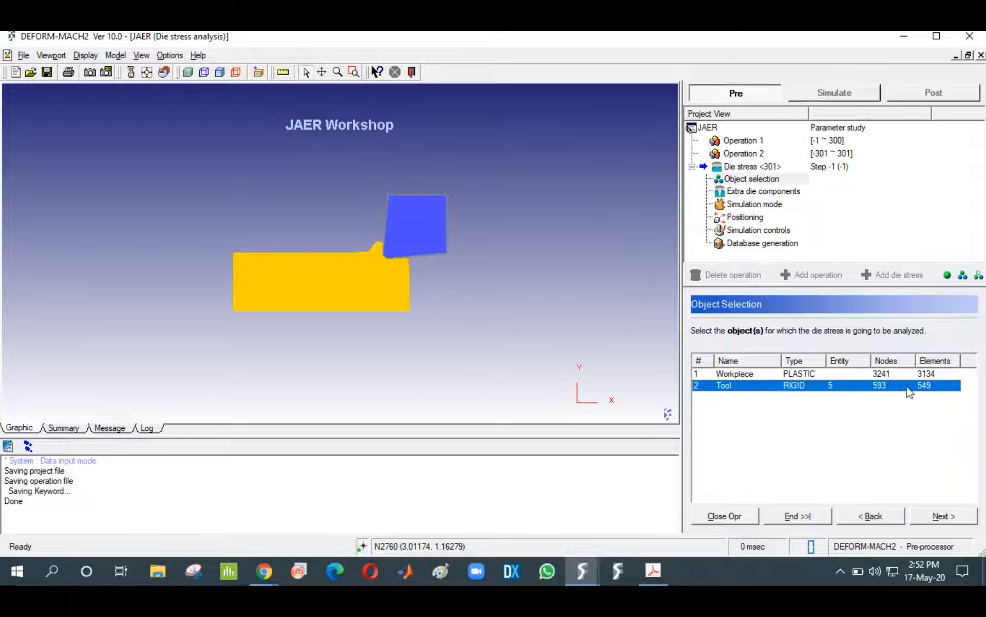
click(951, 518)
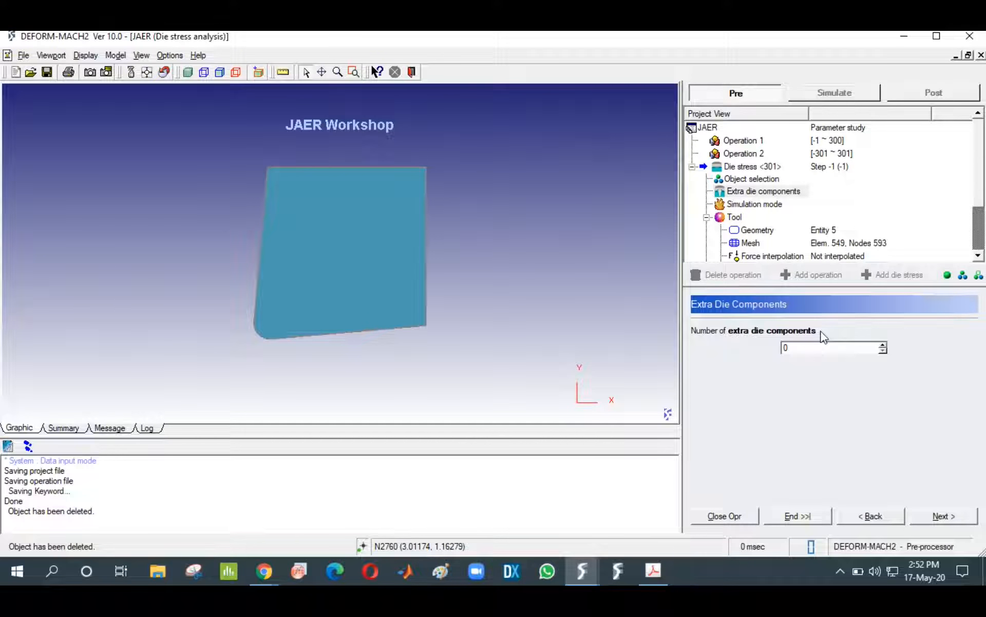
Accept 0 extra die components and set the die stress simulation mode to Isothermal
click(943, 515)
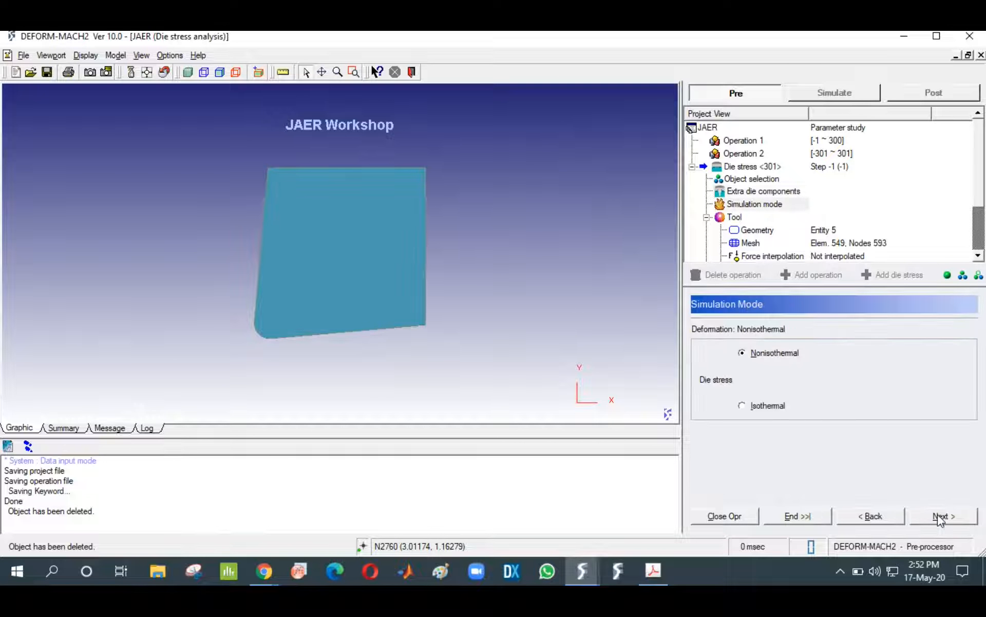
click(742, 405)
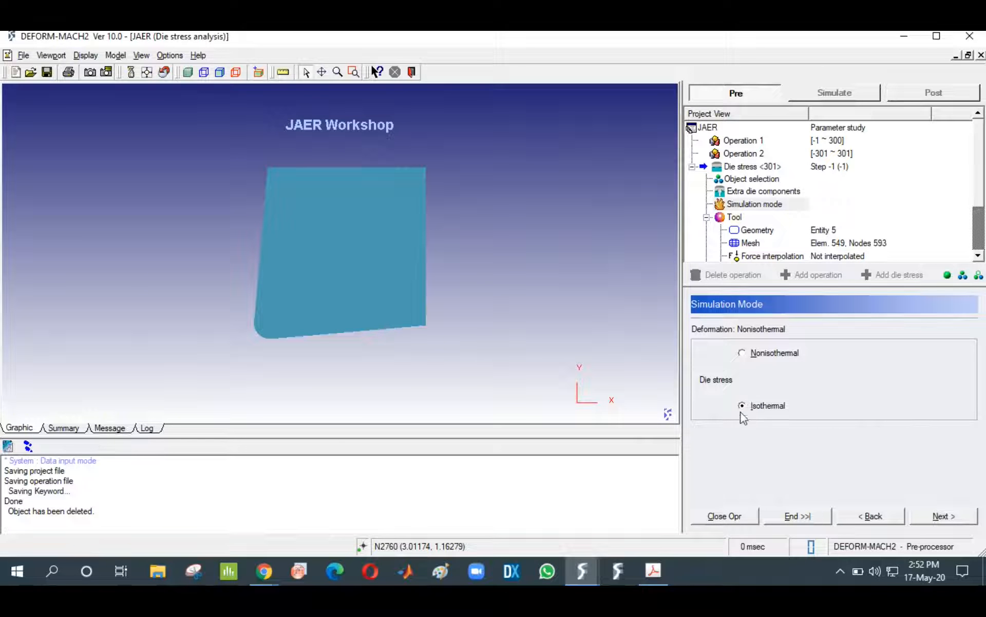
click(948, 518)
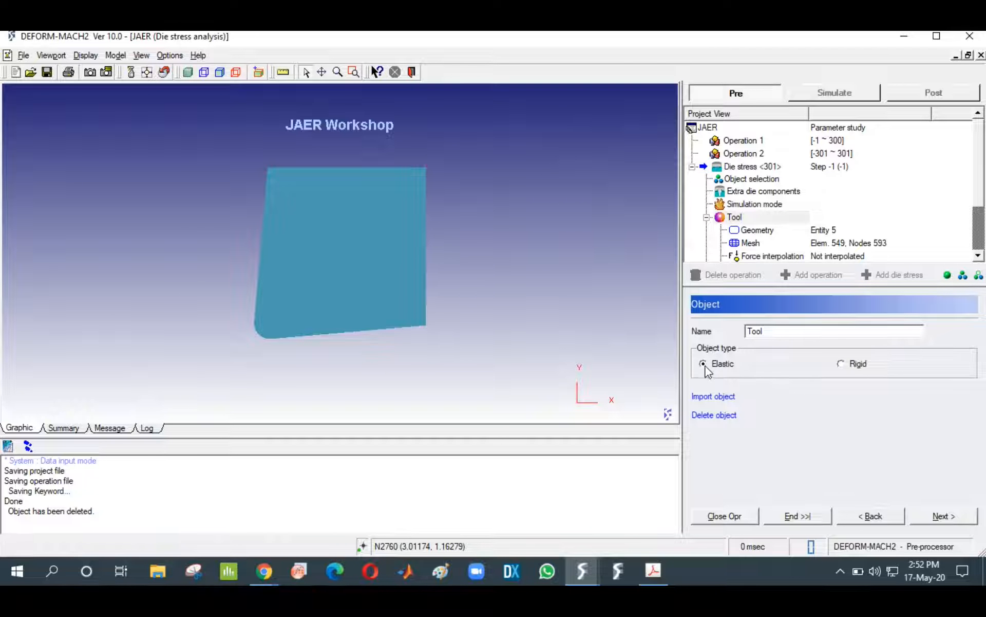
Try changing the Tool's object type to Rigid for the die stress operation
click(947, 520)
click(864, 516)
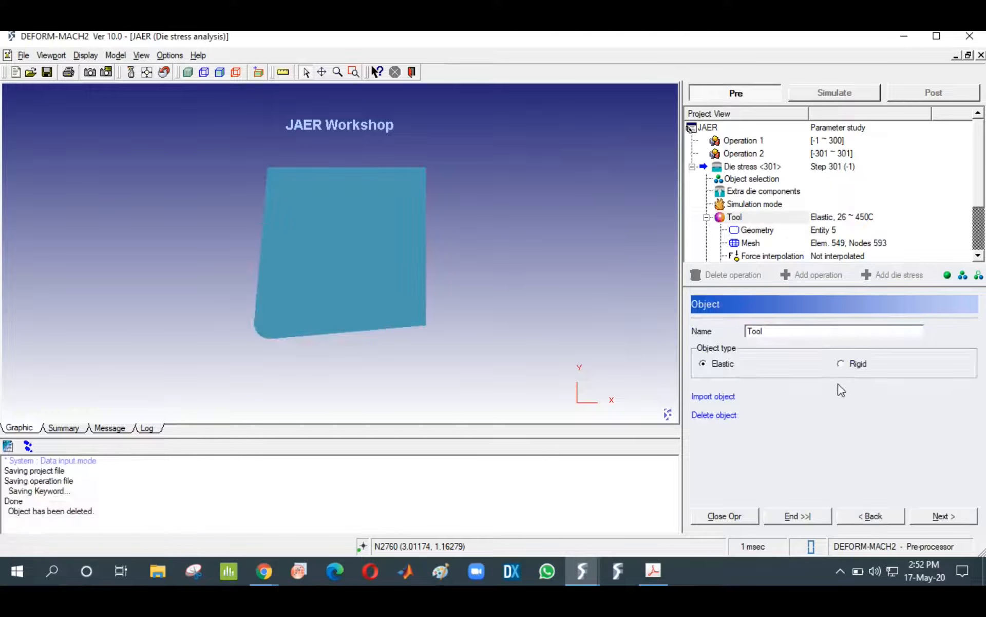
click(841, 363)
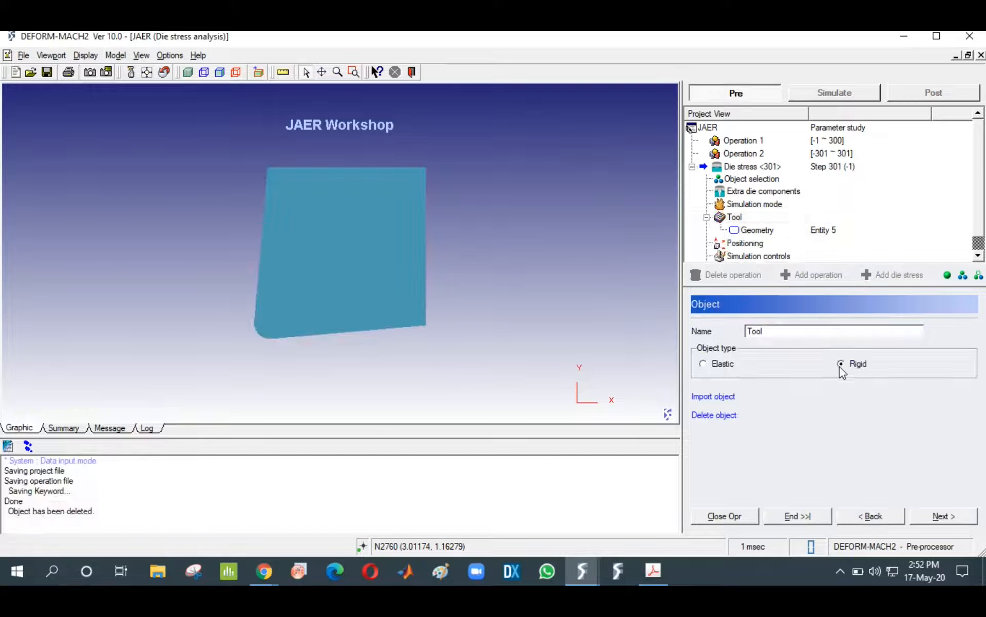
Keep the existing geometry, positioning and simulation controls for the rigid Tool and check the data for database generation
click(958, 519)
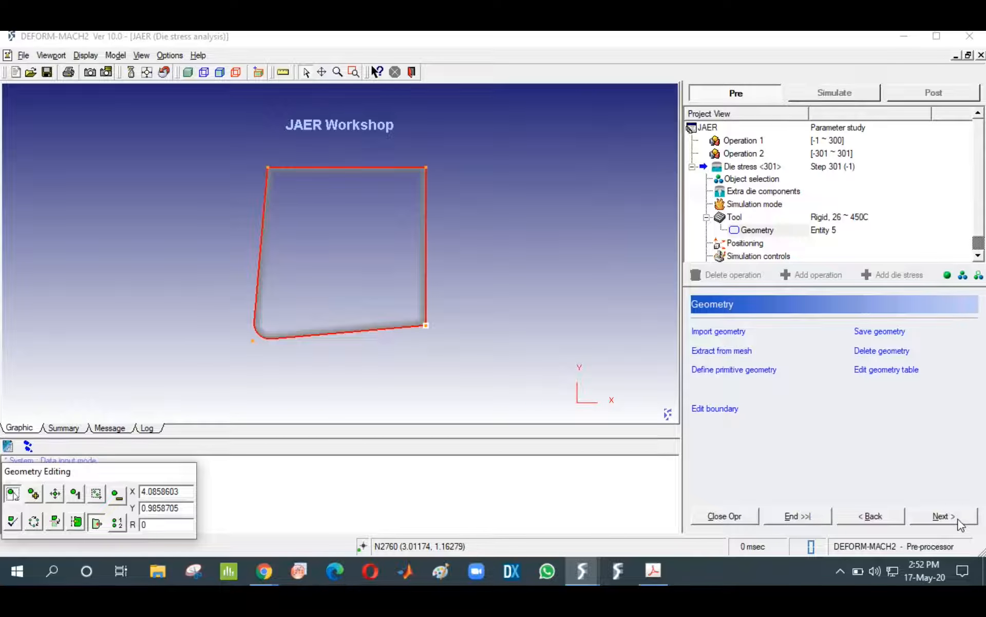
click(958, 520)
click(959, 520)
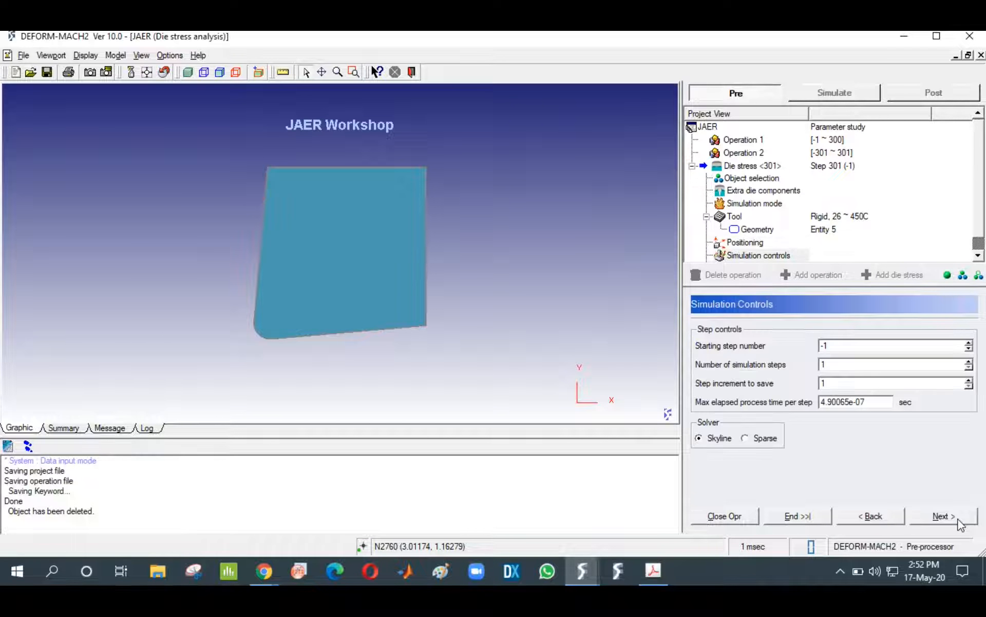
click(959, 520)
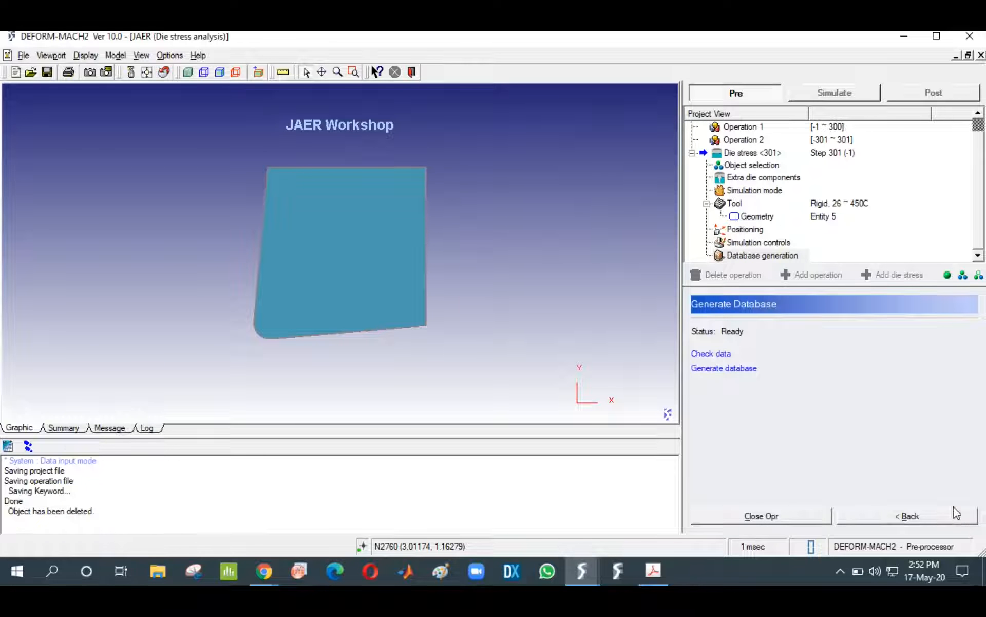
click(704, 353)
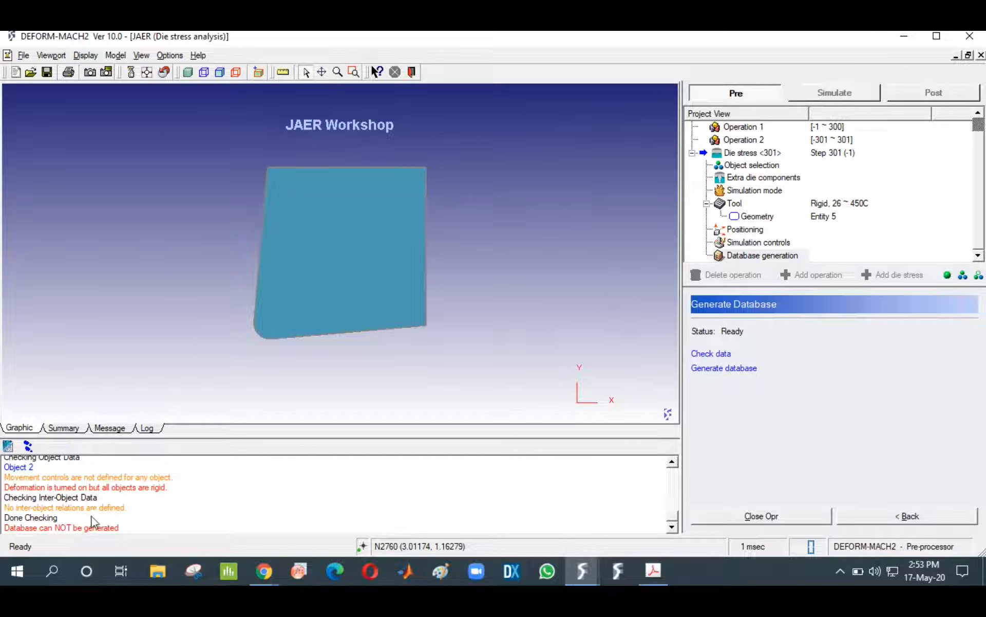
Return to the Tool's object settings and set its object type to Elastic
click(883, 518)
click(883, 518)
click(884, 518)
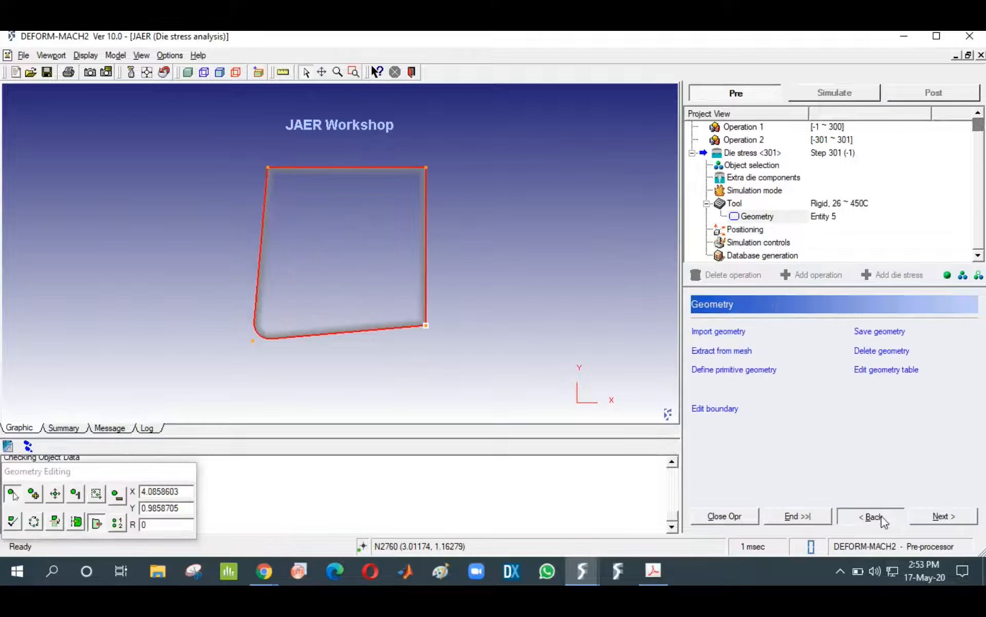
click(883, 518)
click(704, 367)
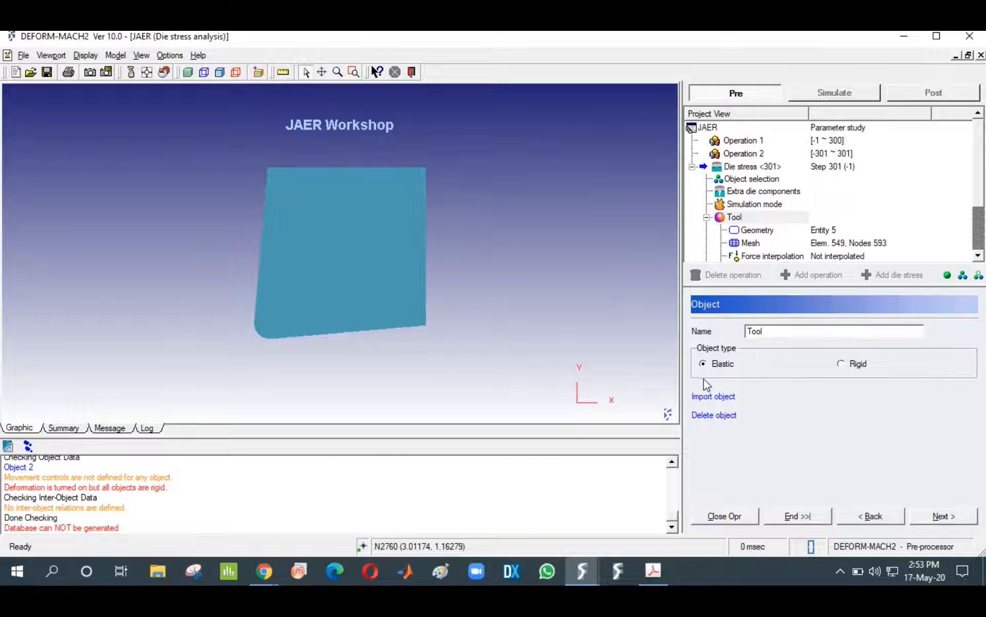
Keep the elastic tool's existing geometry and mesh, and interpolate the workpiece forces onto it with a tolerance of 0.000968097
click(962, 519)
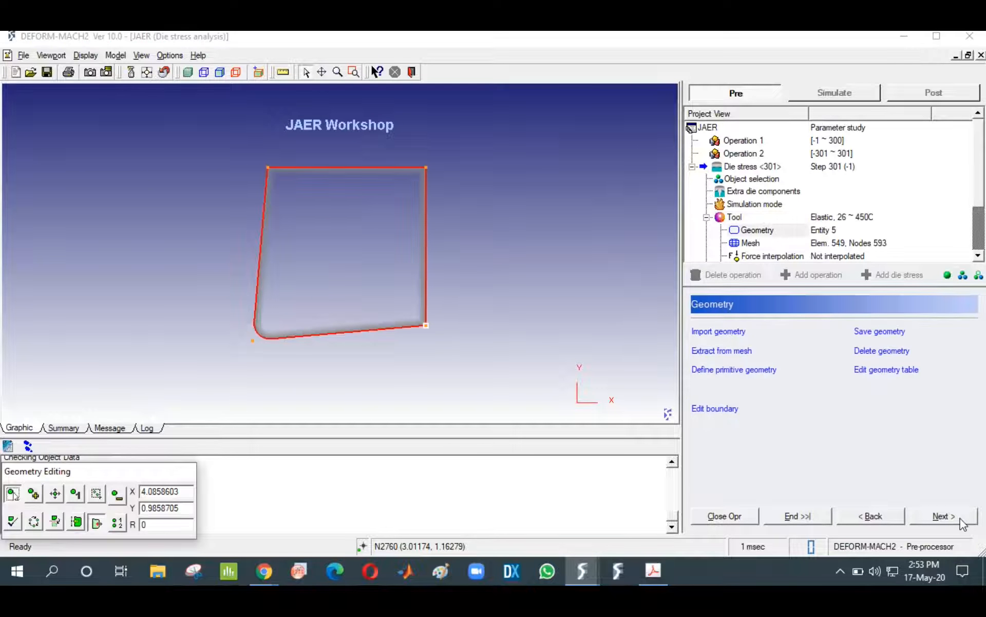
click(961, 519)
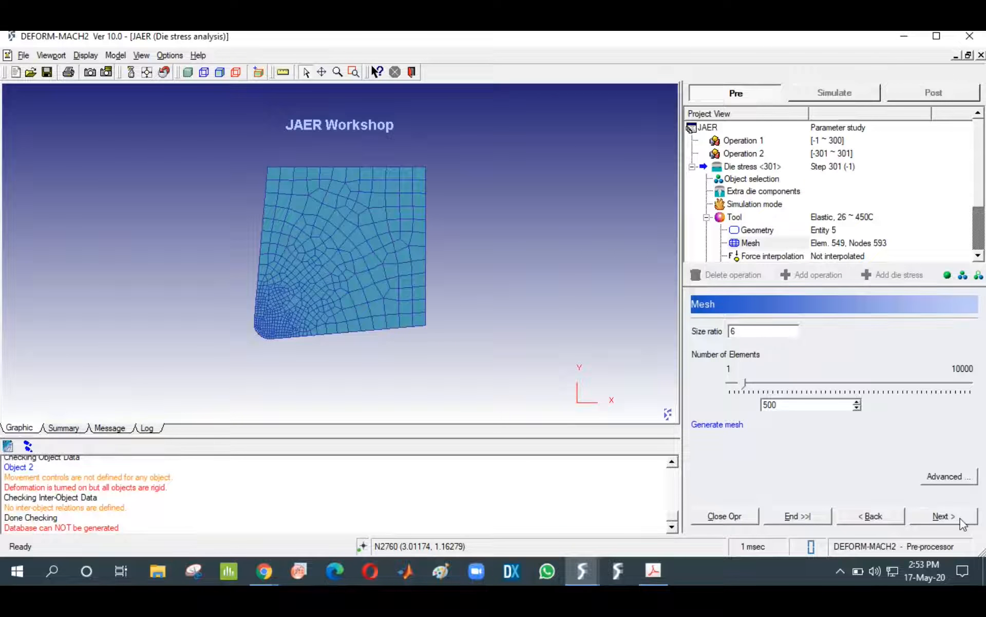
click(961, 519)
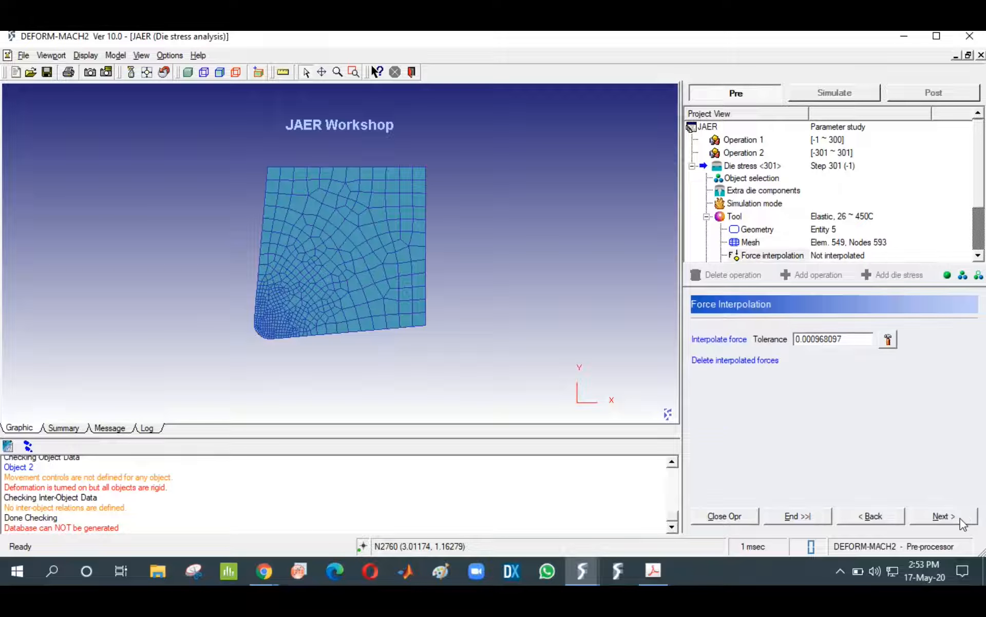
click(874, 517)
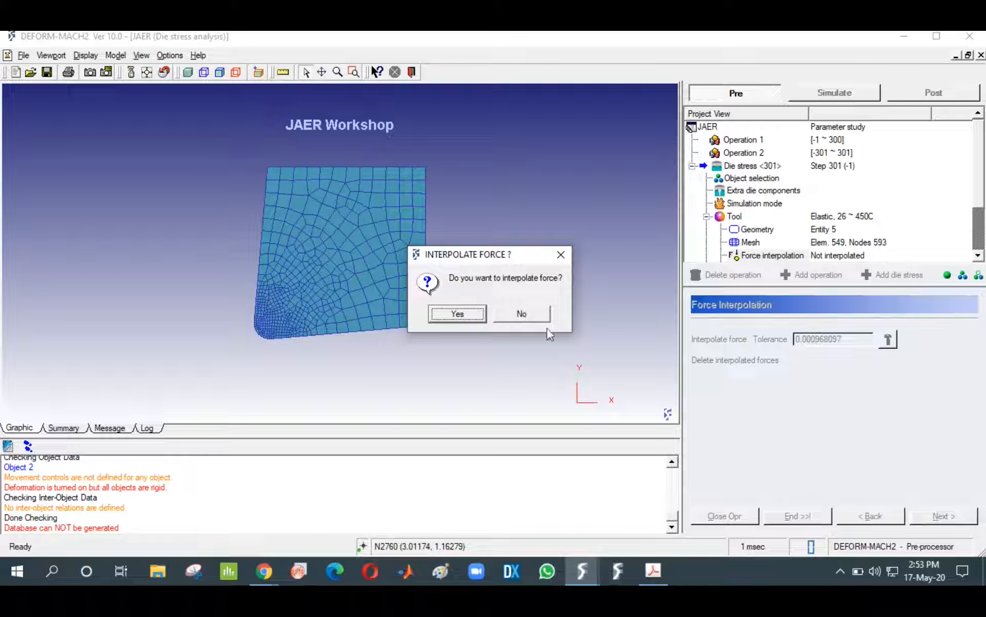
click(465, 312)
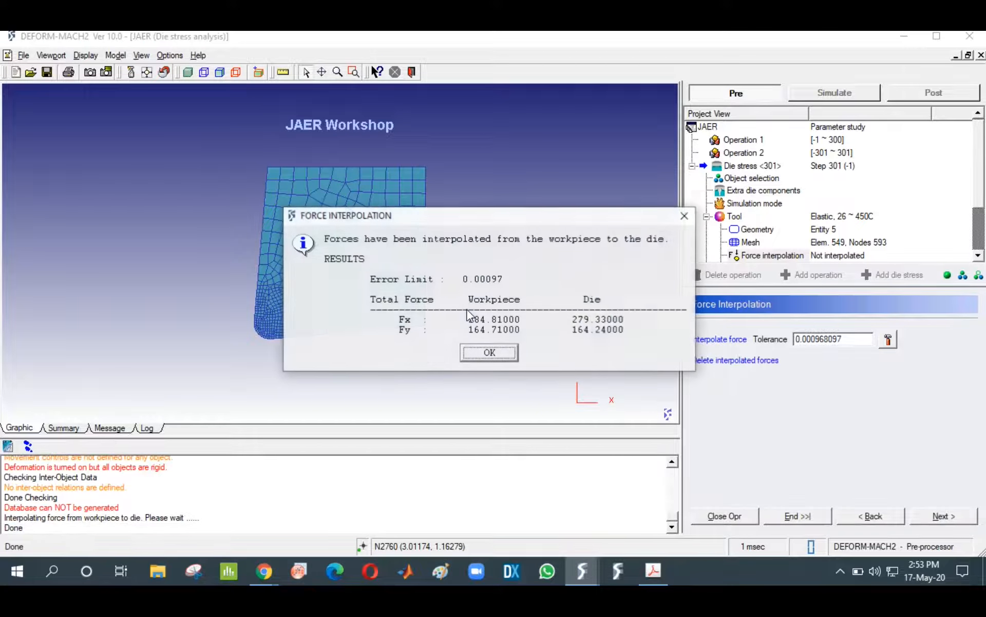
click(489, 353)
Review the tool's geometry and mesh settings and return to the force interpolation setup
click(871, 515)
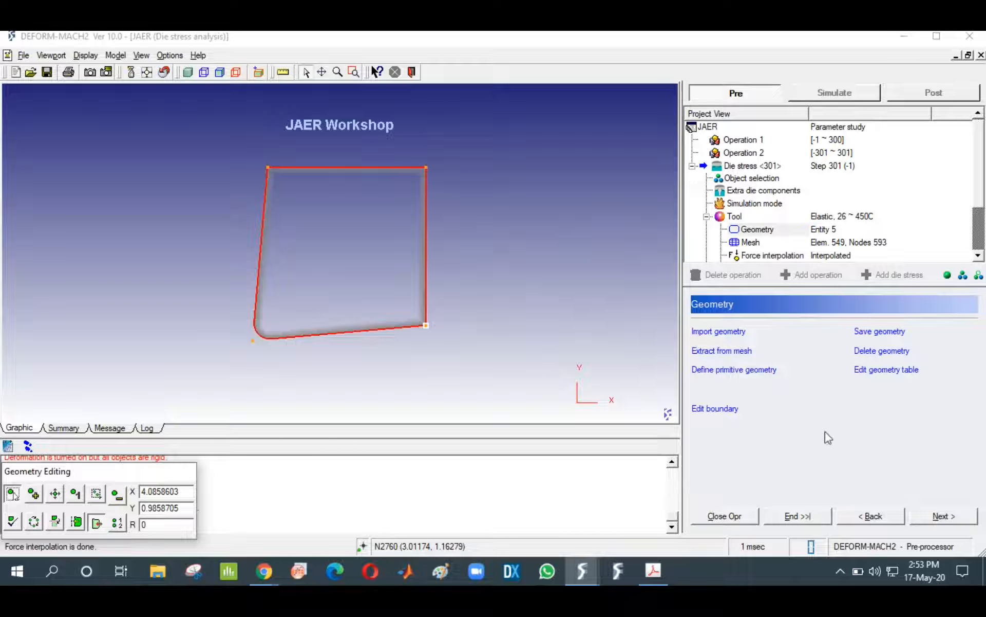
click(942, 517)
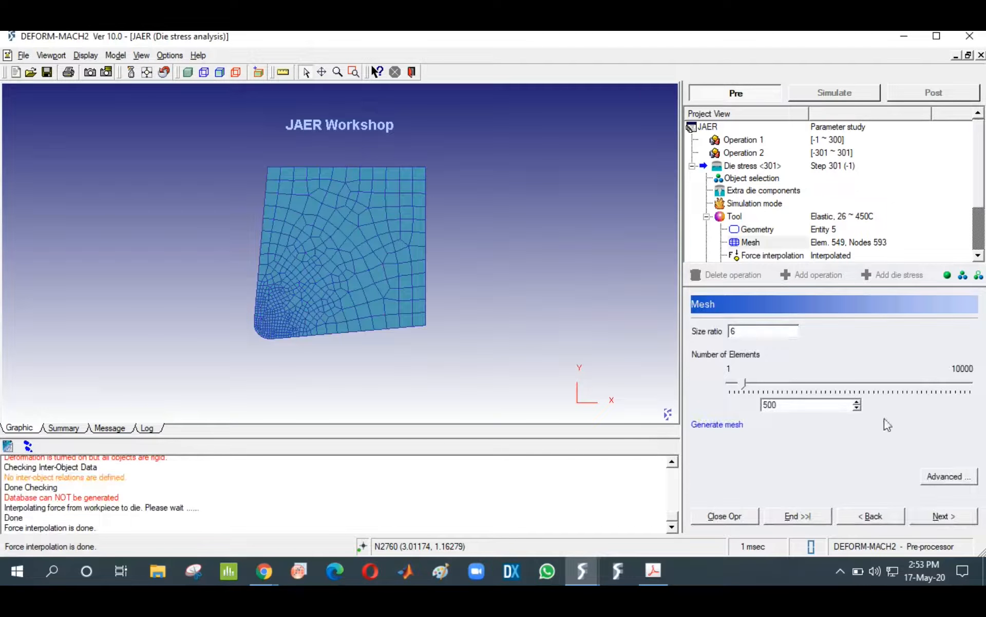
click(953, 517)
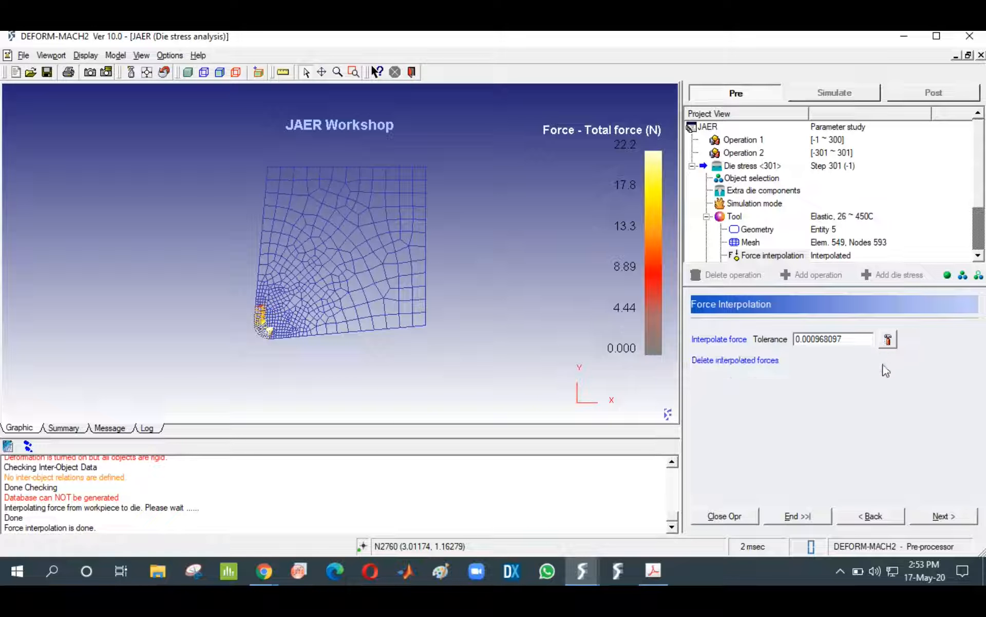
Rerun the force interpolation with the same tolerance and examine the workpiece and die force totals and the force vectors at the tool tip
click(721, 341)
drag(418, 214, 386, 134)
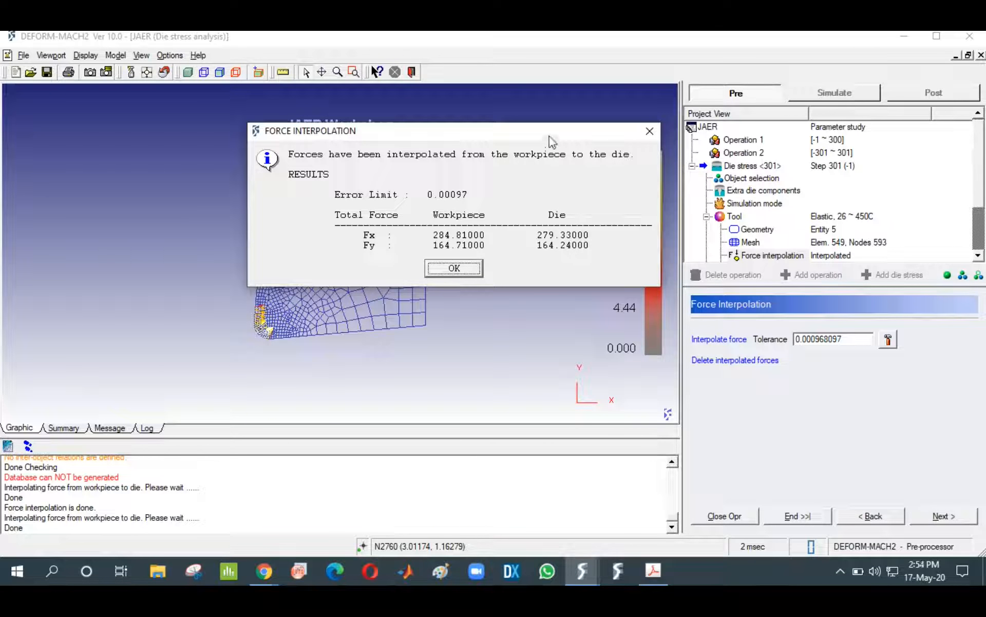
drag(550, 139, 431, 153)
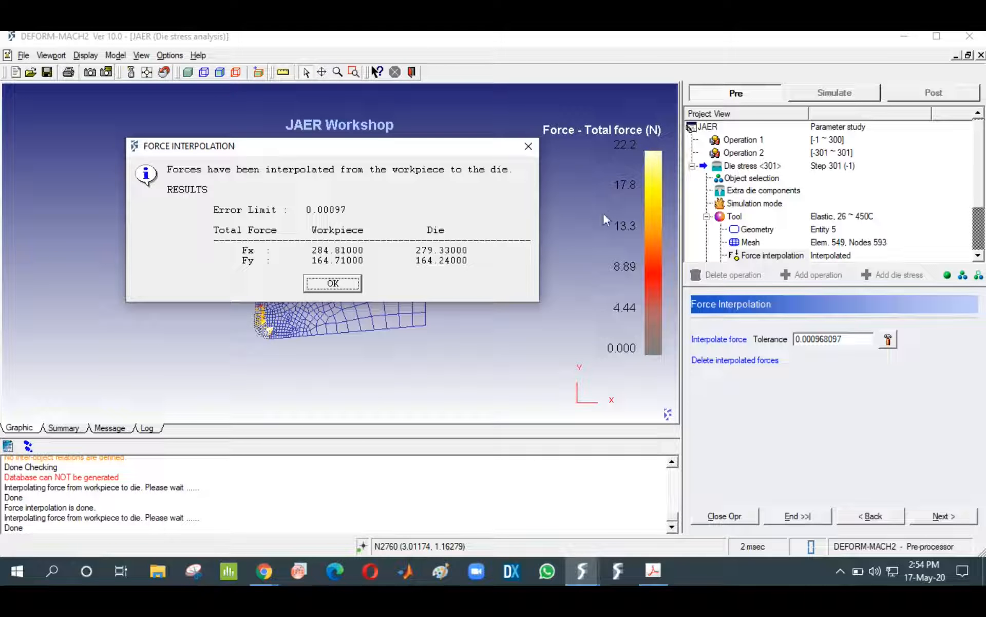
drag(364, 140, 405, 89)
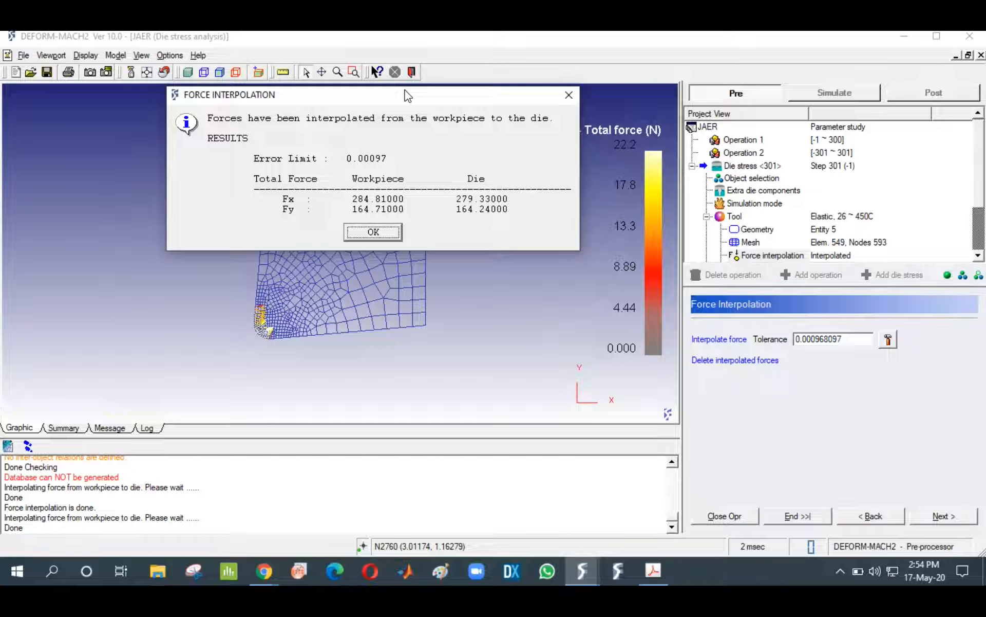
click(373, 231)
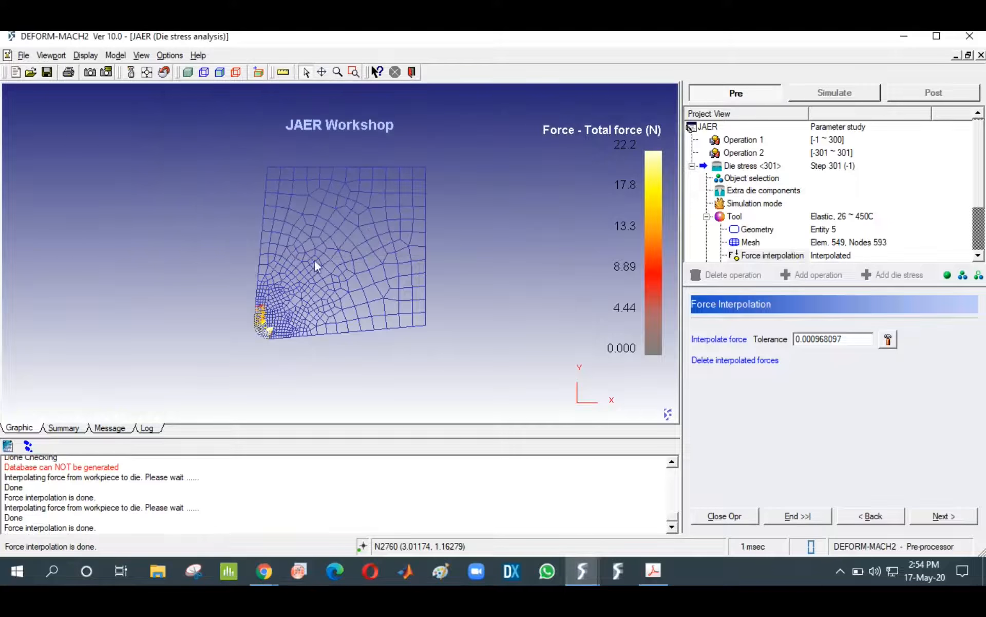
click(353, 73)
drag(241, 297, 280, 351)
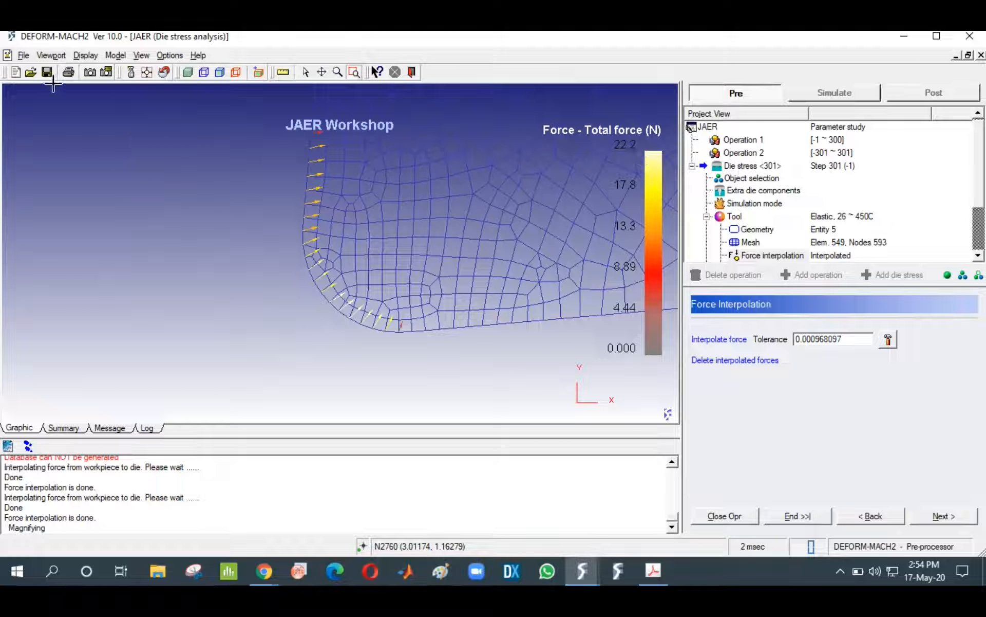
Open the fWorkshop project from its folder in PROBLEM, discarding the changes to the JAER project
click(31, 72)
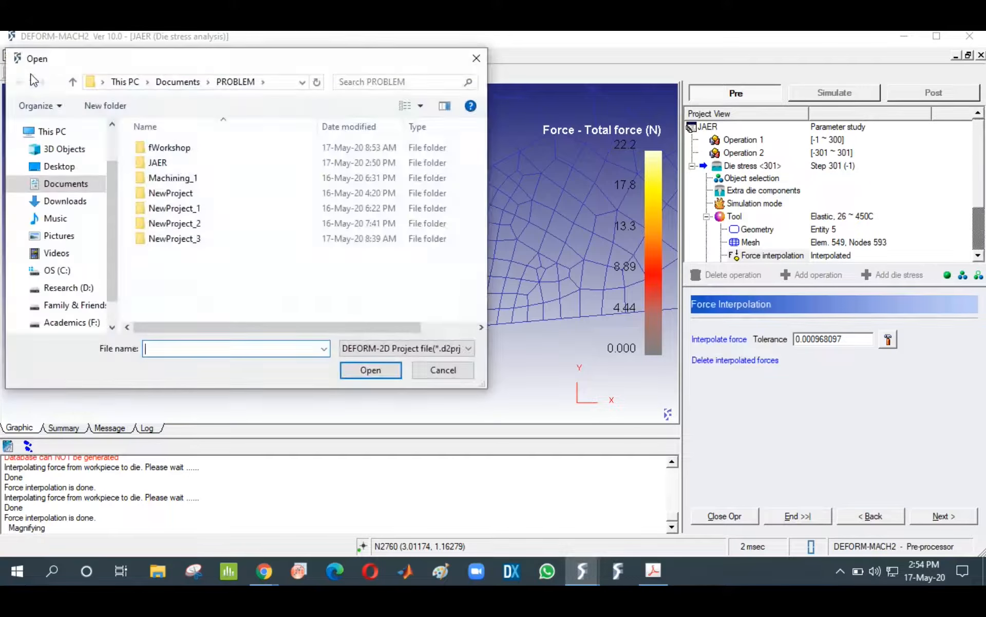
double_click(169, 149)
double_click(170, 164)
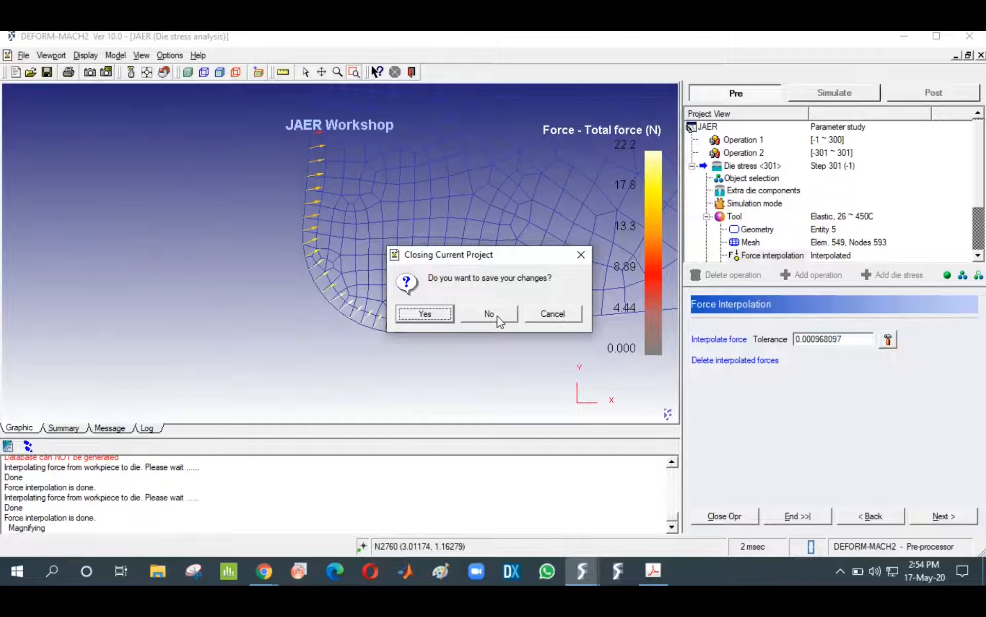
click(490, 313)
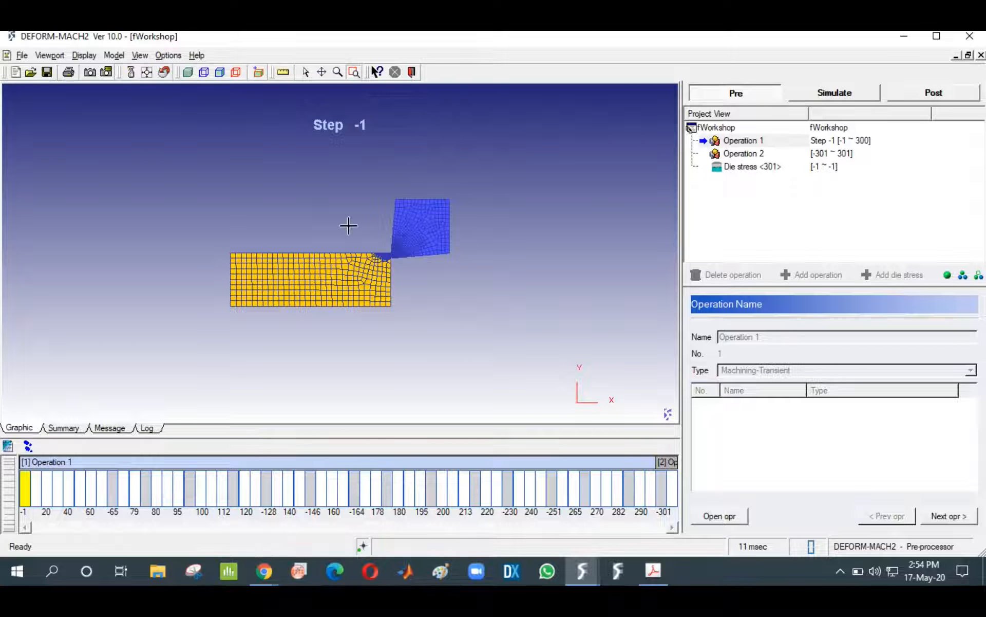
Examine the workpiece and tool meshes around their contact point at the initial step of Operation 1
drag(349, 234, 442, 289)
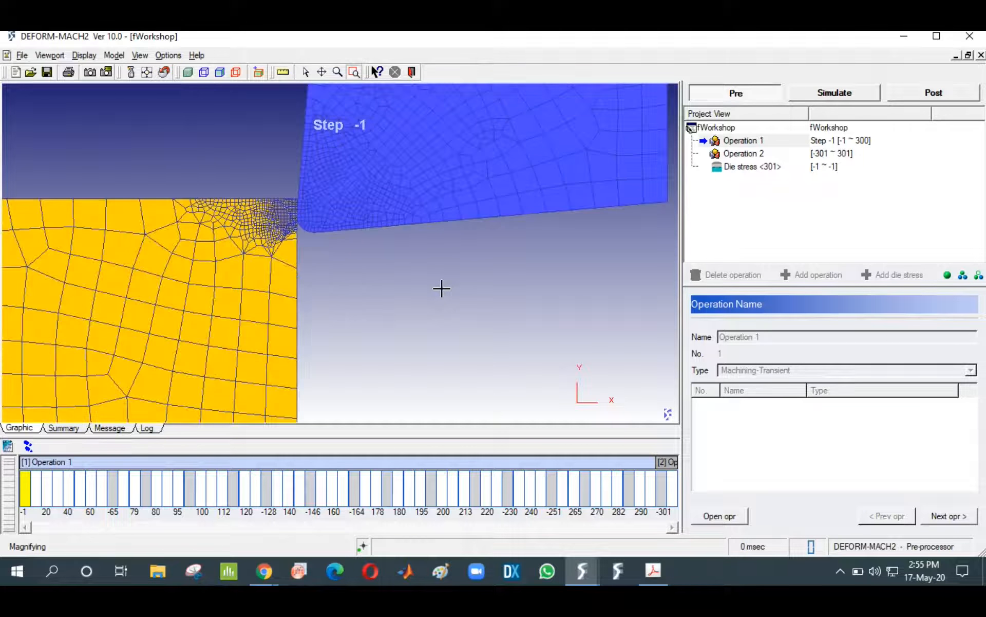
click(337, 73)
drag(273, 149, 421, 320)
click(321, 71)
drag(217, 242, 310, 254)
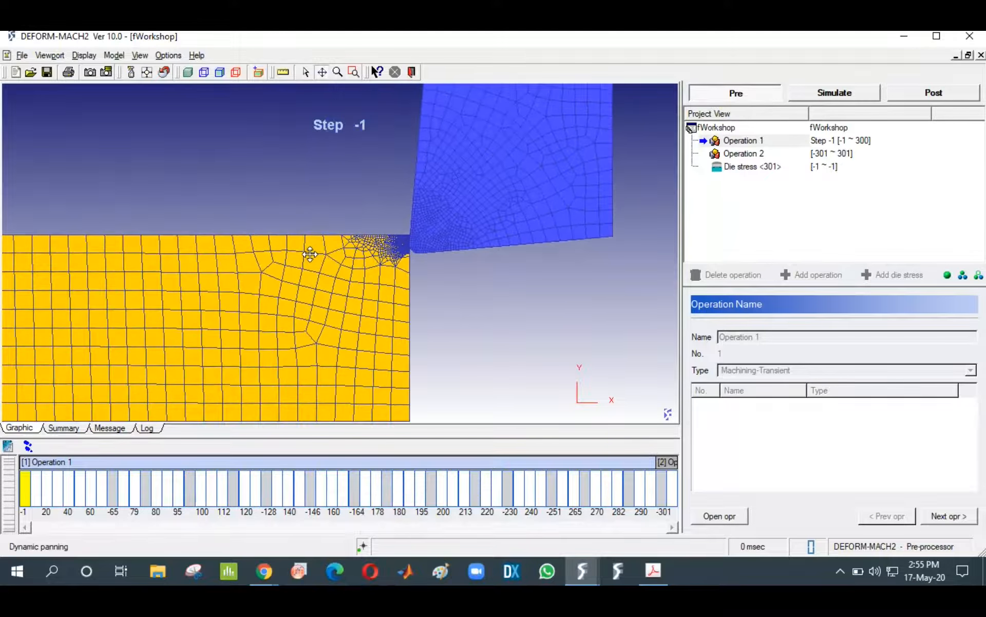
Switch to post-processing and show the workpiece and tool as wireframe meshes around the cutting edge
click(811, 88)
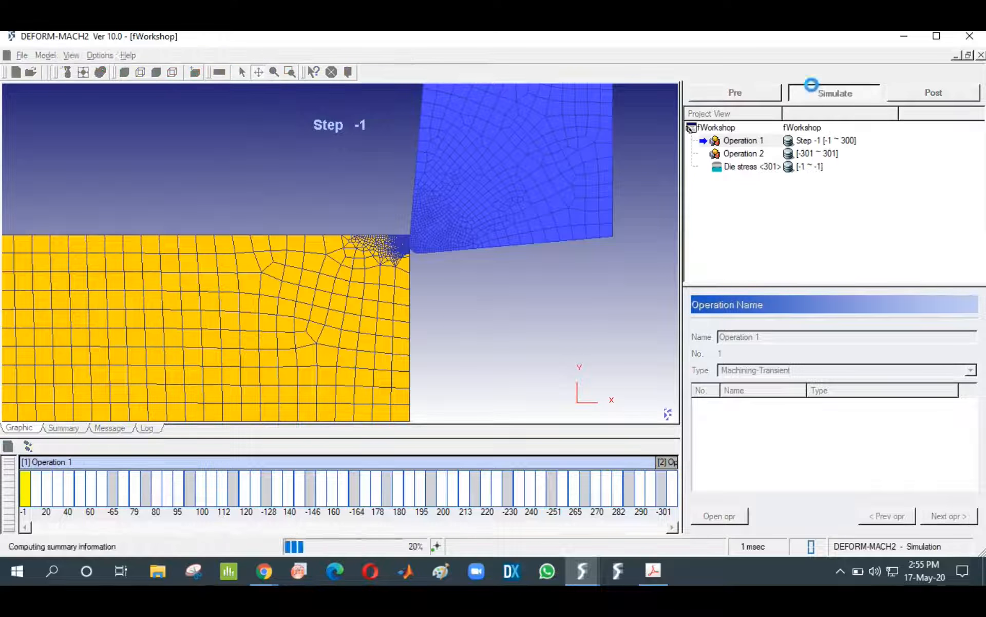
click(934, 93)
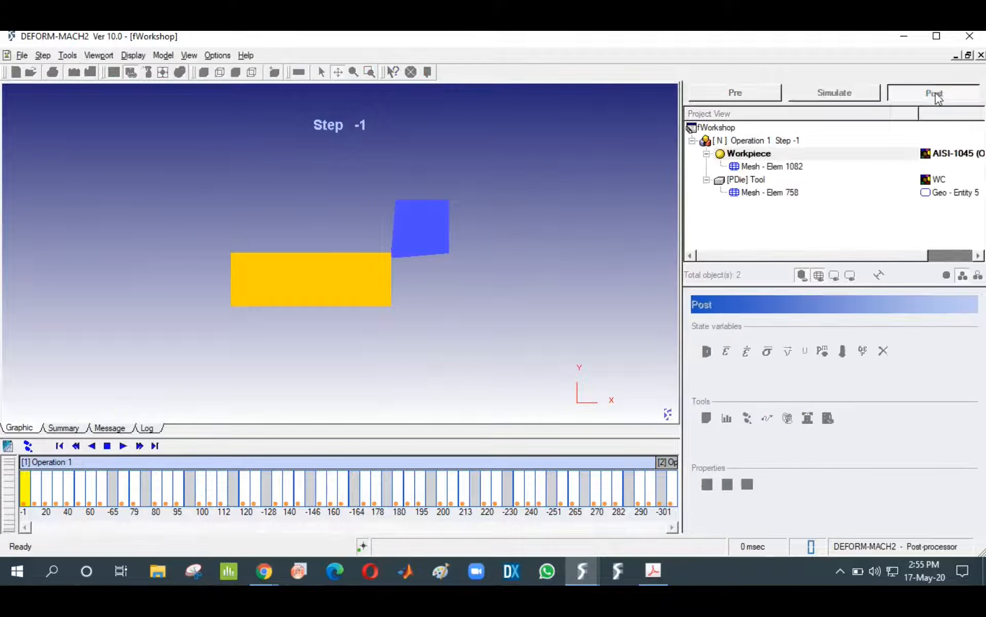
click(370, 72)
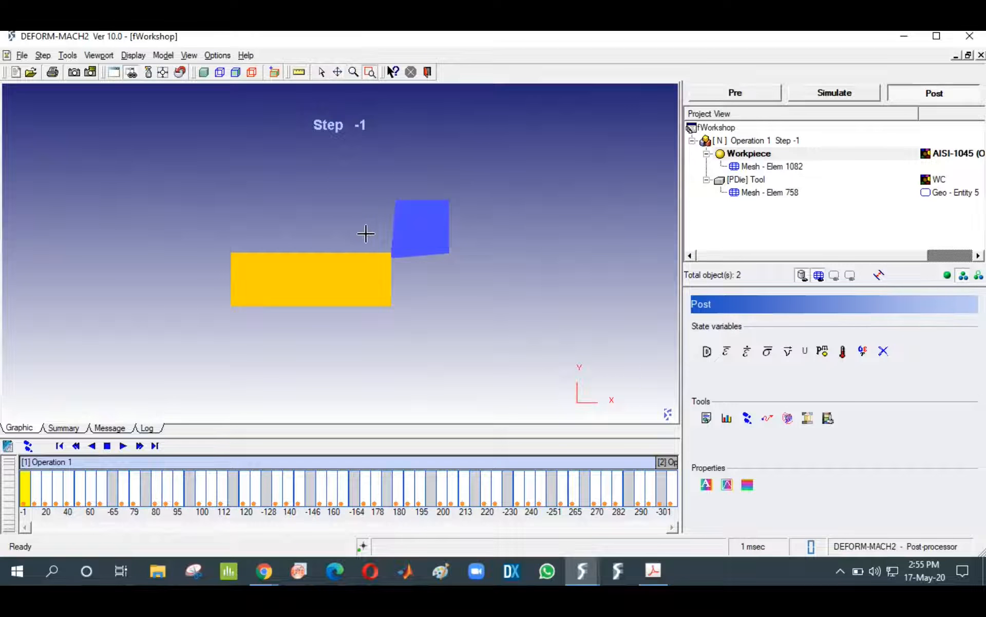
drag(363, 233, 403, 264)
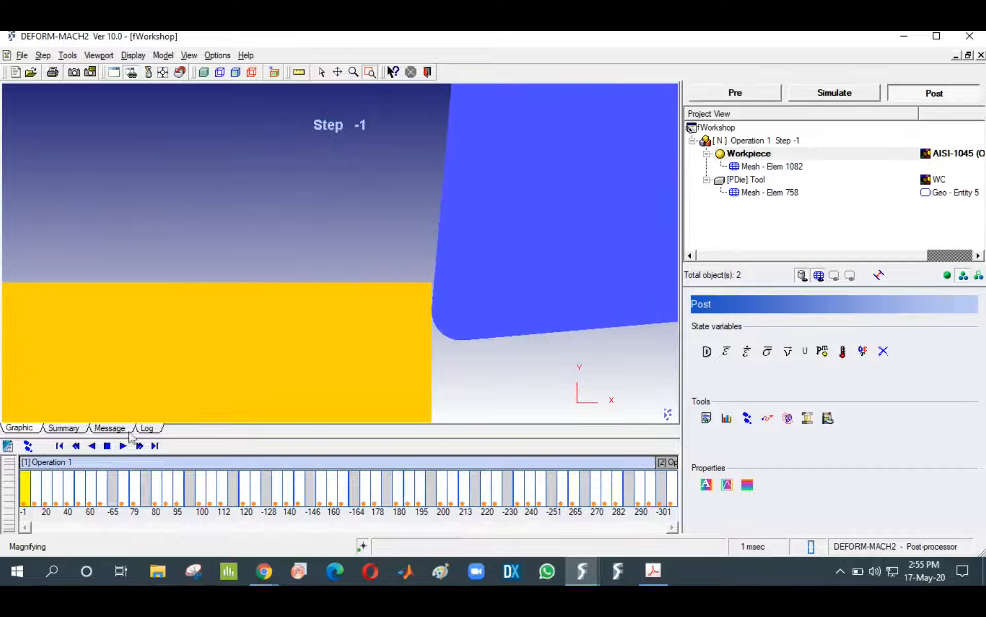
click(236, 71)
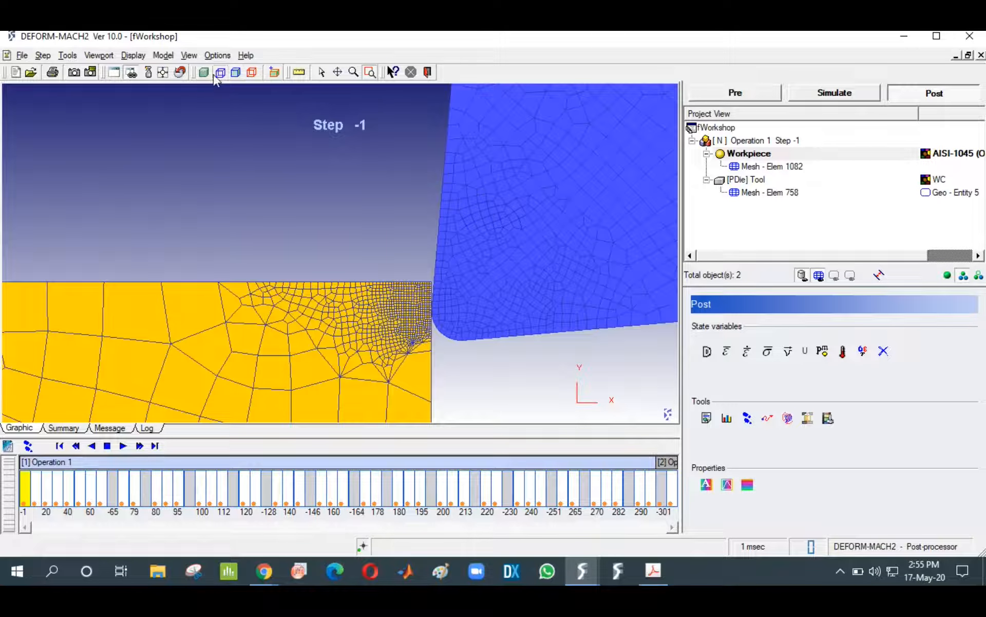
click(214, 75)
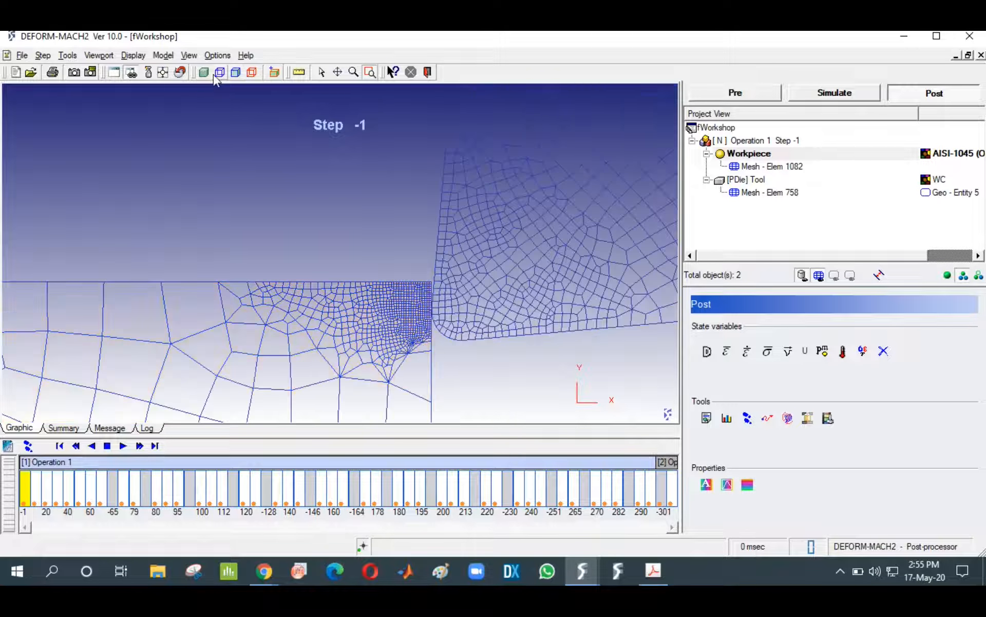
Display temperature on the workpiece and tool, play through the simulation steps, and select step 300 of Operation 1
click(842, 351)
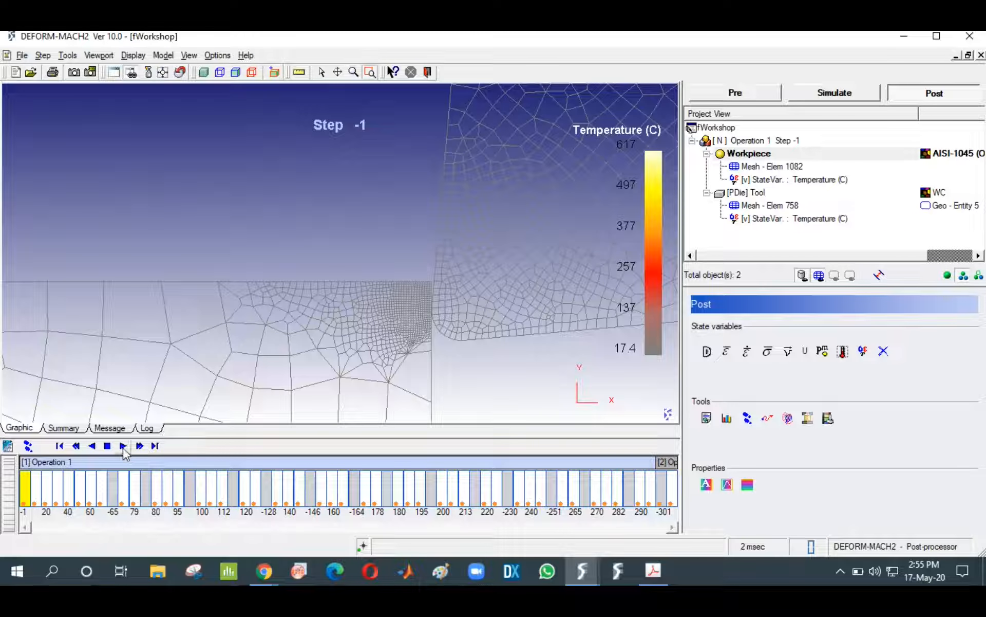
click(124, 446)
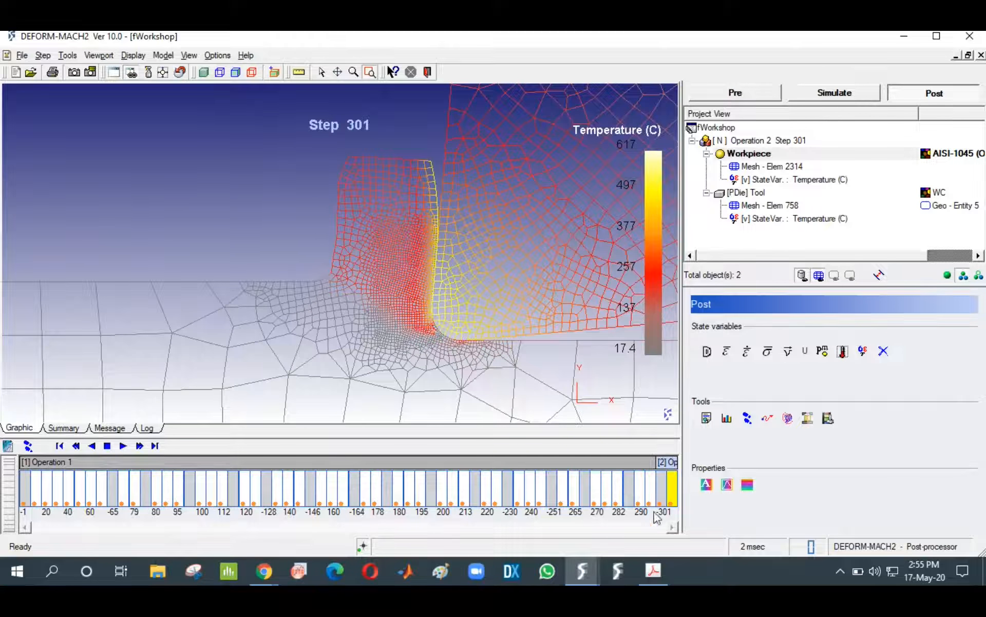
click(650, 488)
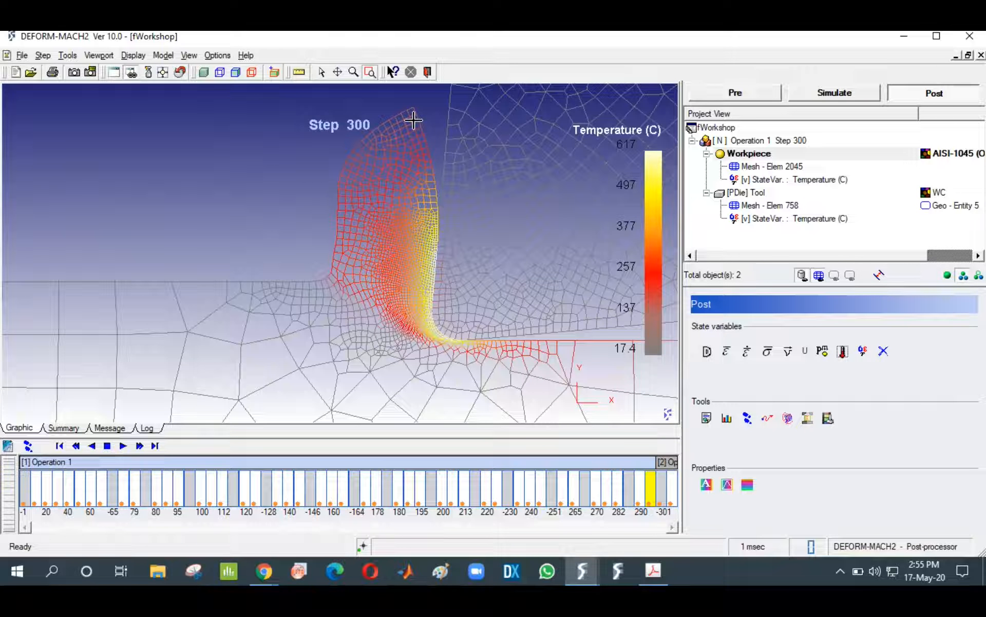
Add a new operation in pre-processing after step 300, accepting removal of the later operations, and set its type to Machining-SteadyState
click(751, 97)
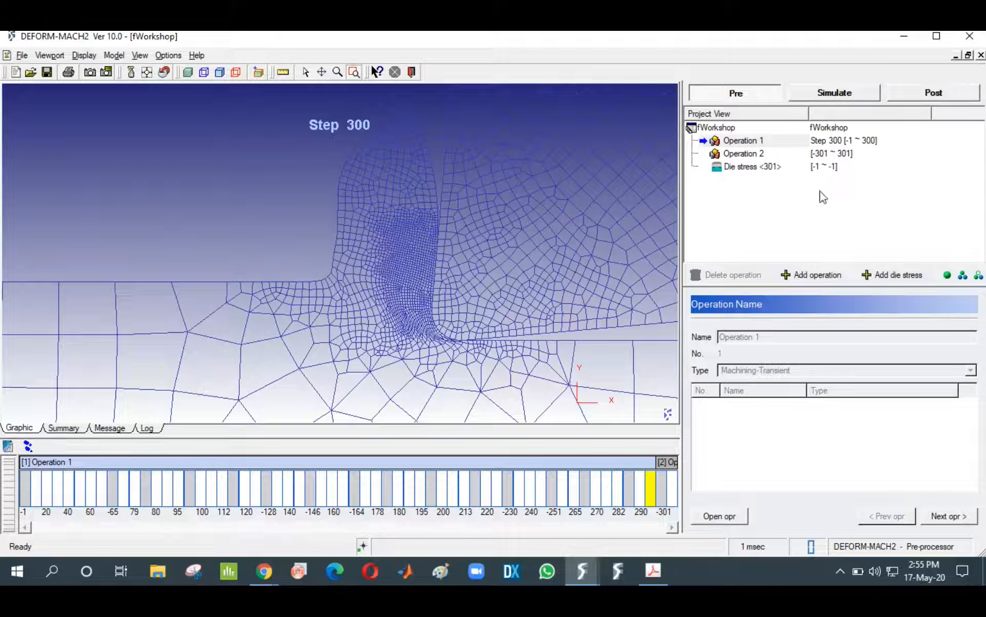
click(811, 278)
click(454, 313)
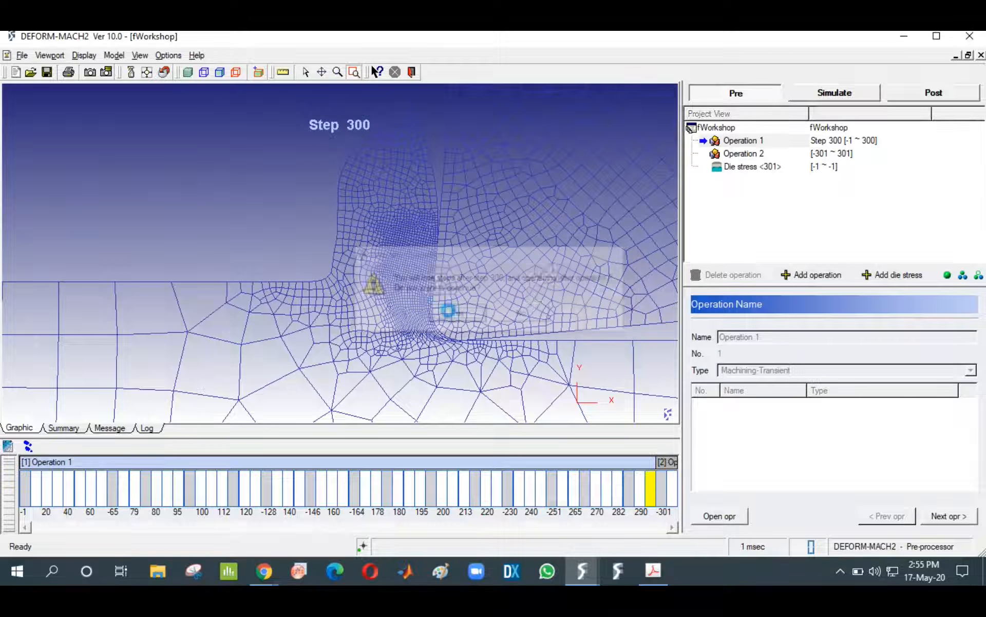
click(773, 371)
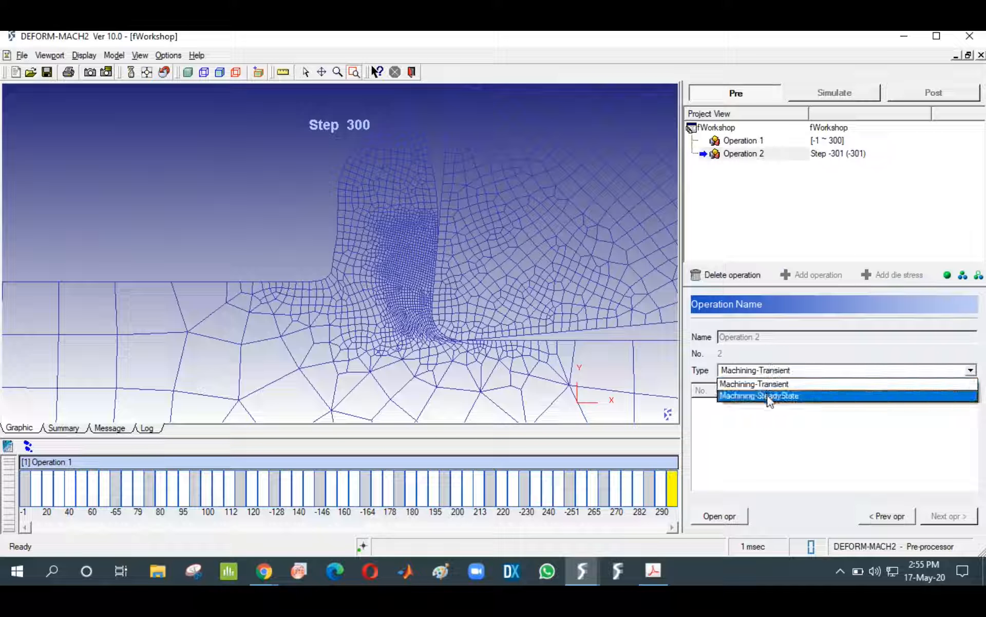
click(769, 395)
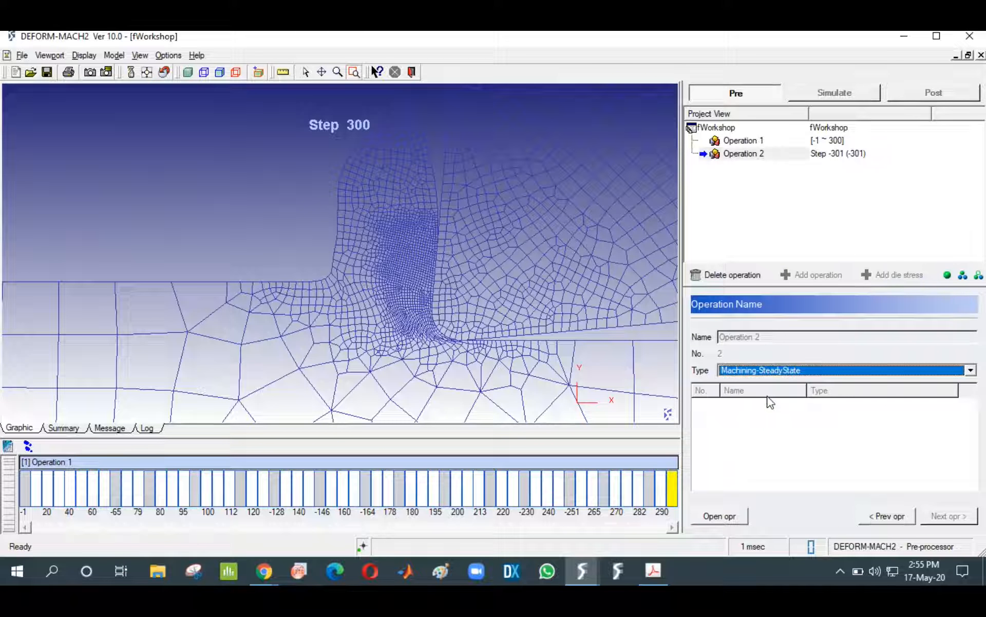
Open Operation 2 and pick the nodes along the chip's free tip to be cut off, then generate the trimmed mesh
click(729, 517)
click(961, 516)
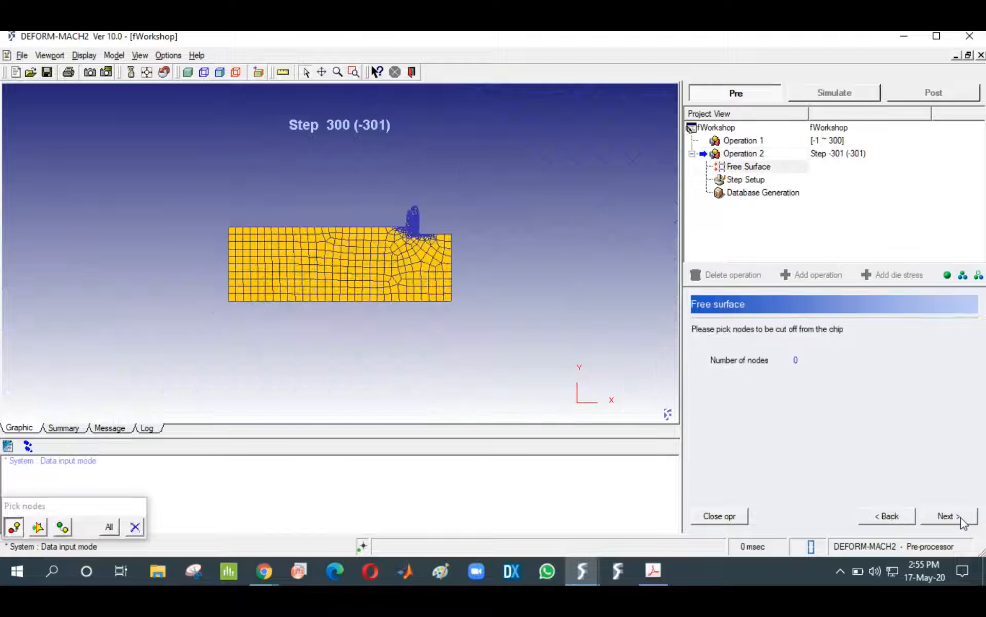
click(354, 71)
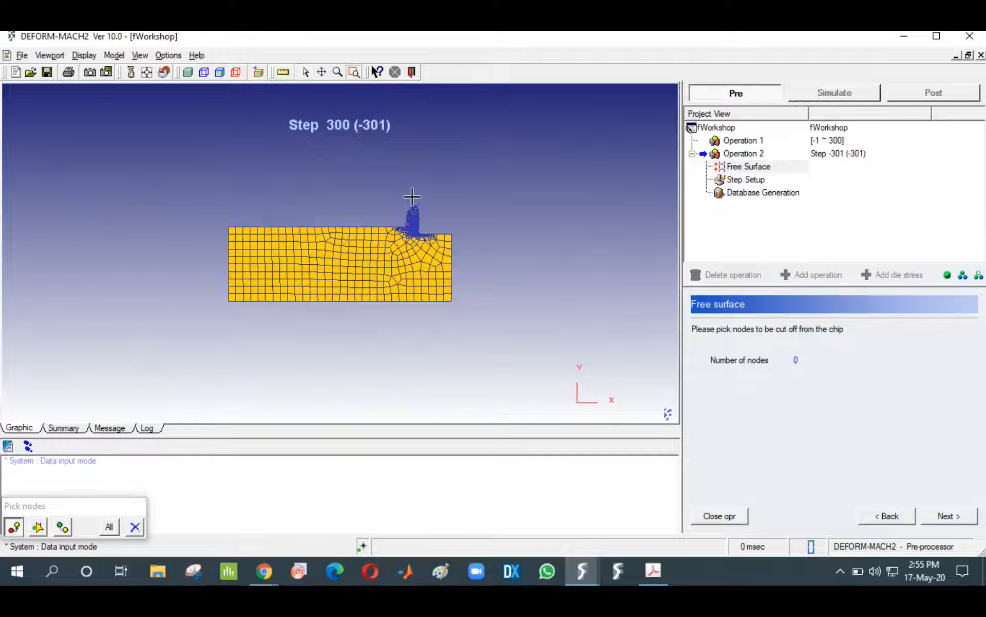
drag(400, 203, 435, 226)
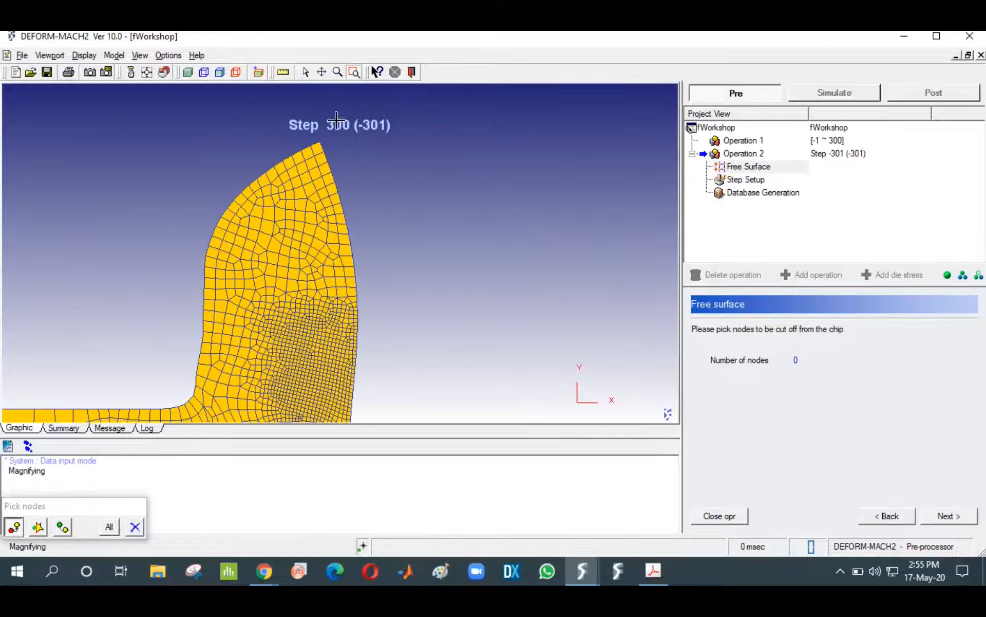
click(306, 72)
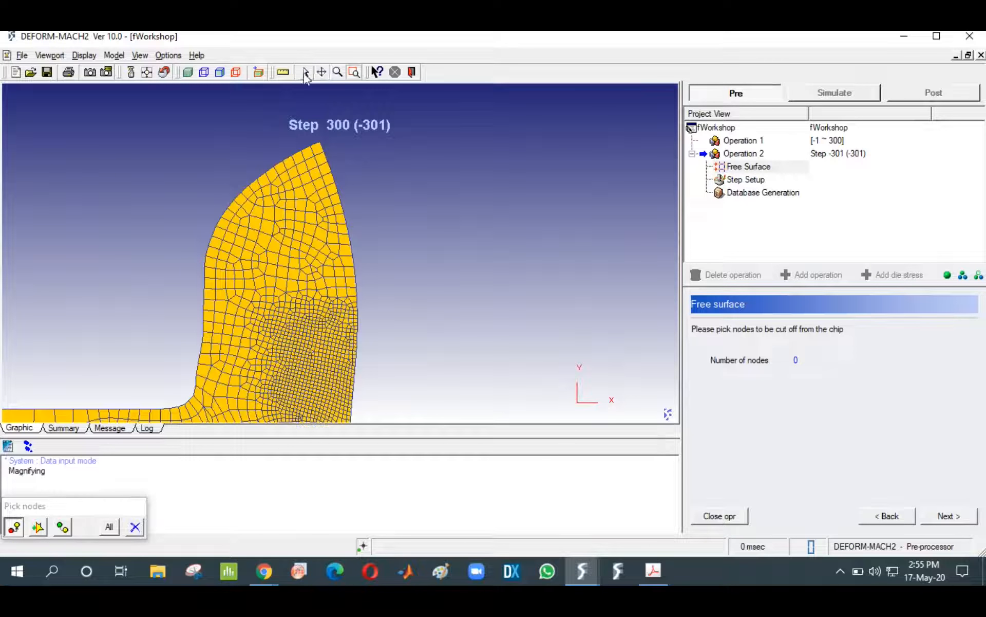
click(340, 204)
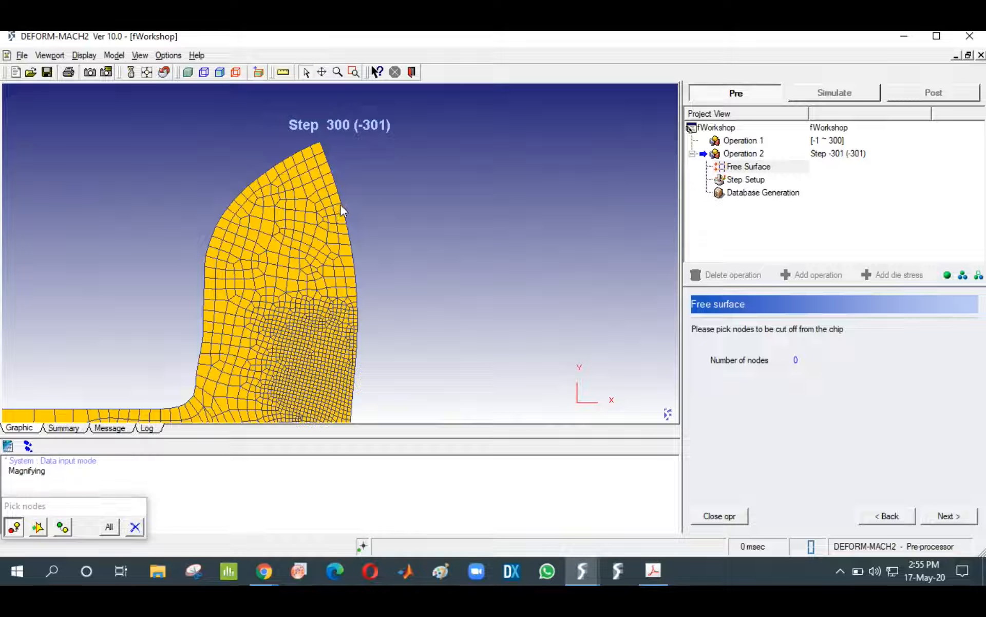
click(244, 191)
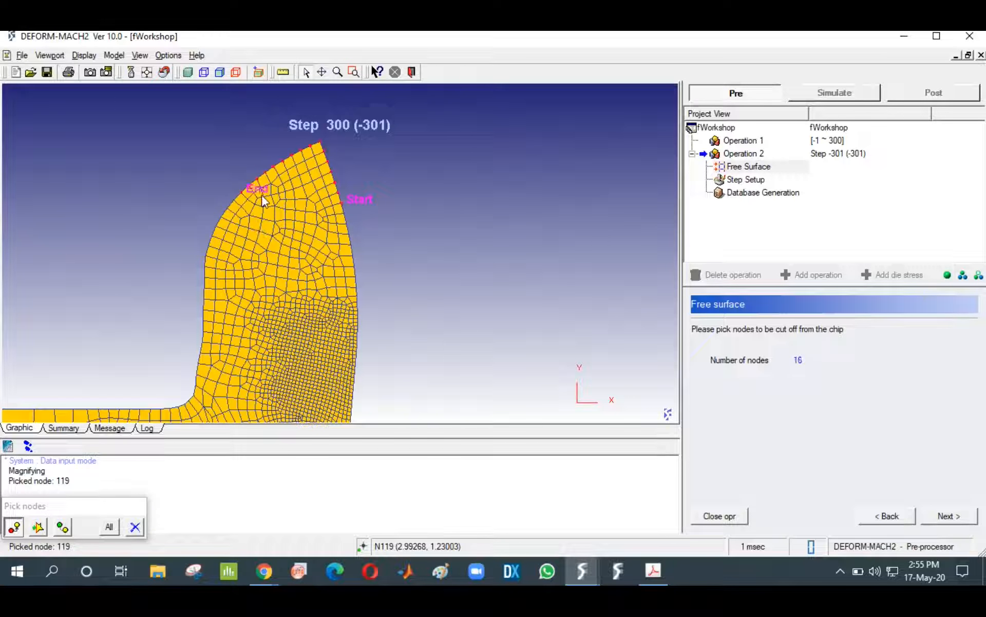
click(955, 516)
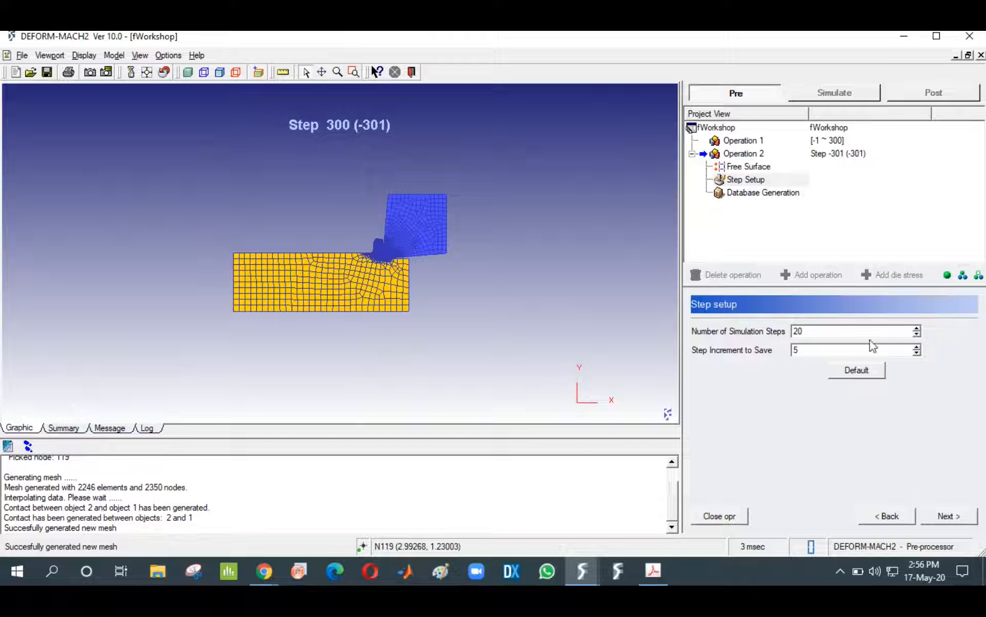
Set the number of simulation steps to 10, generate the database for Operation 2 and close the operation
drag(899, 332, 531, 333)
text(10)
click(949, 516)
click(725, 350)
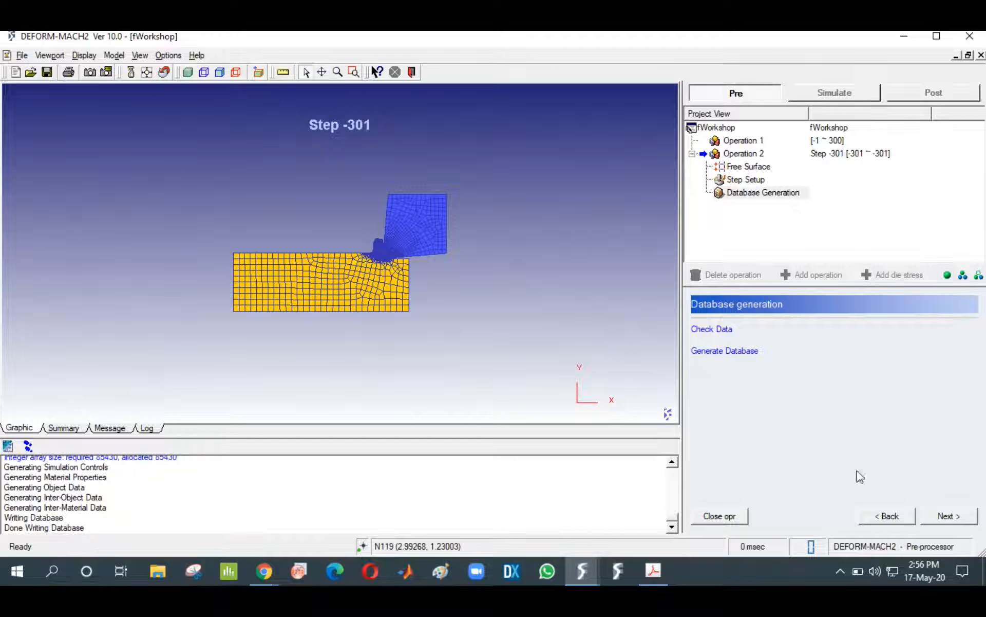
click(947, 520)
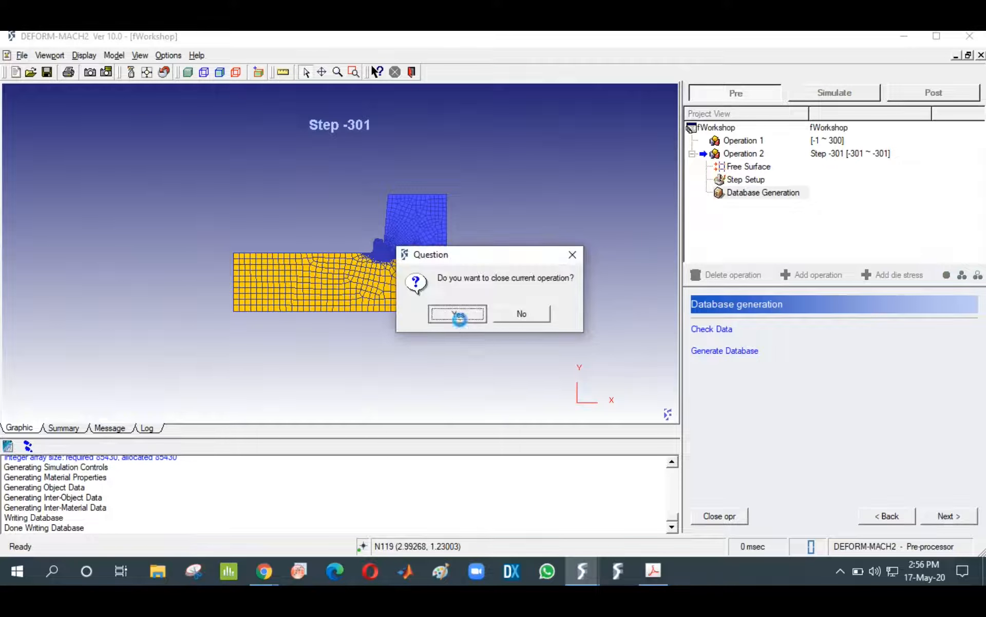
click(458, 314)
Run the steady-state simulation of Operation 2 and check its message output for convergence
click(822, 93)
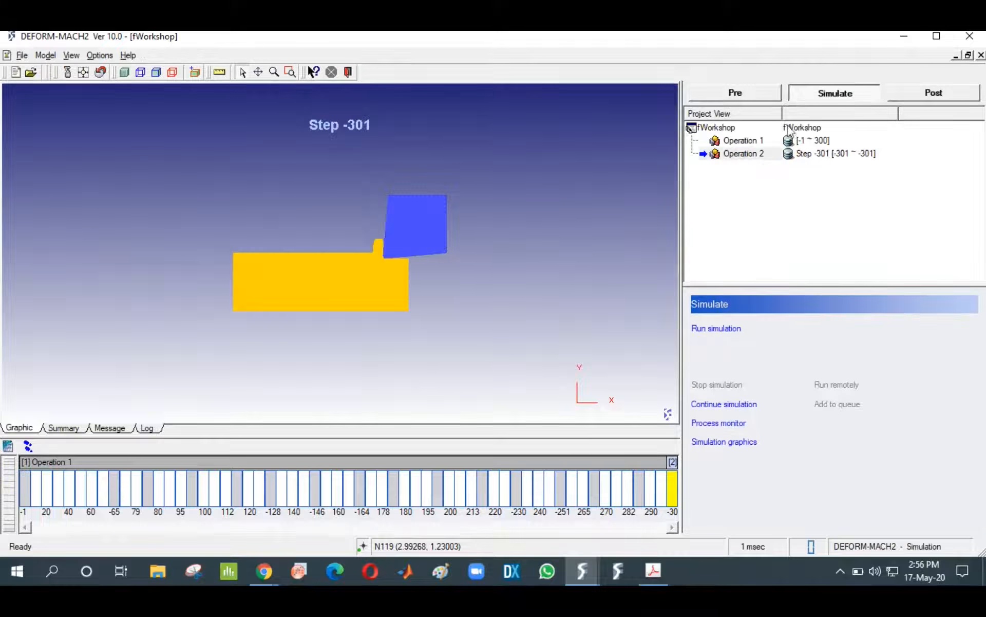
click(715, 330)
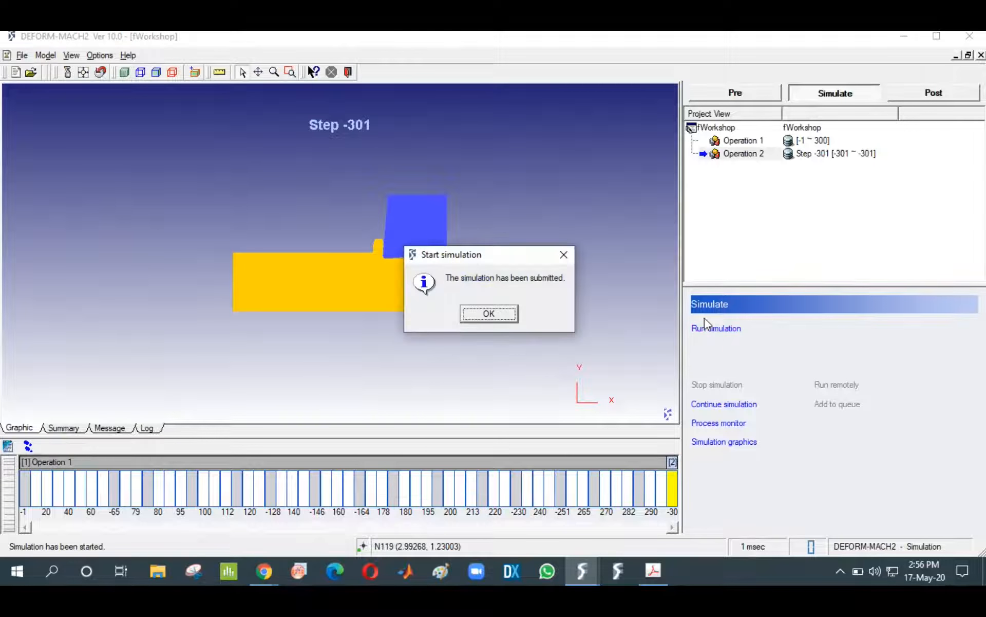
click(504, 314)
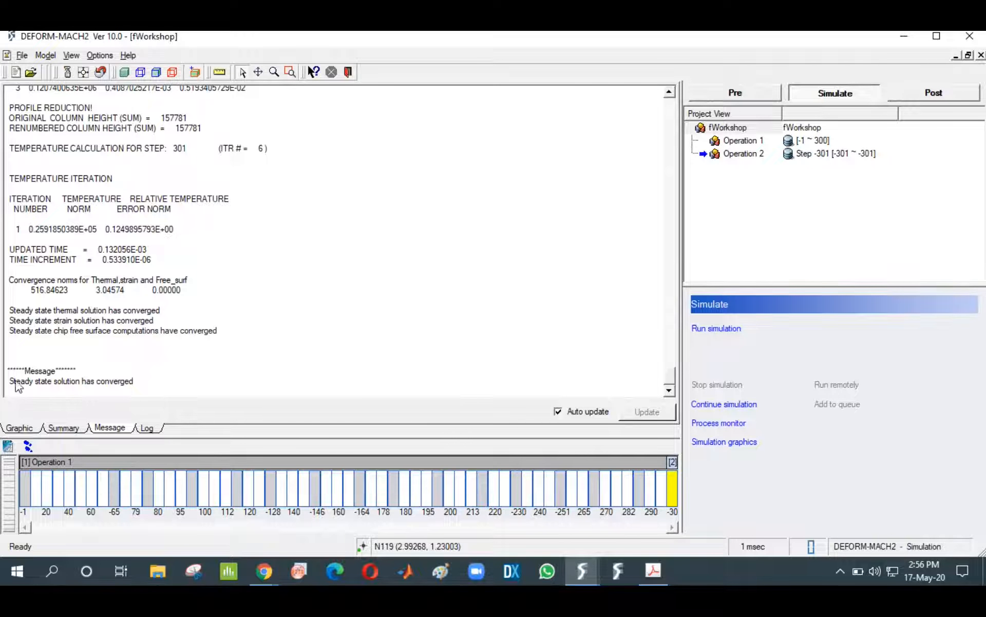
drag(9, 382, 154, 387)
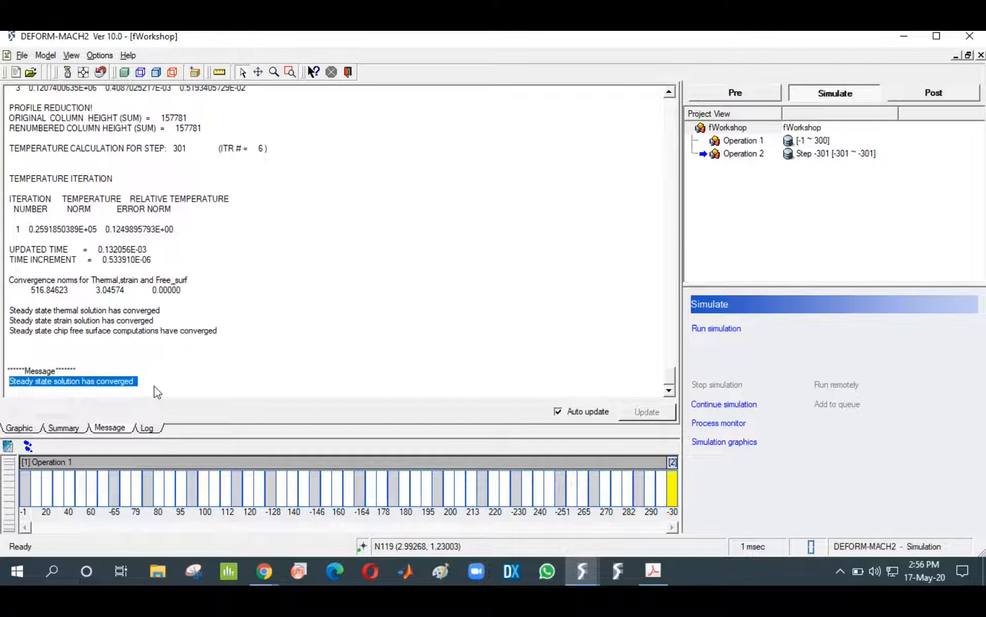
click(155, 387)
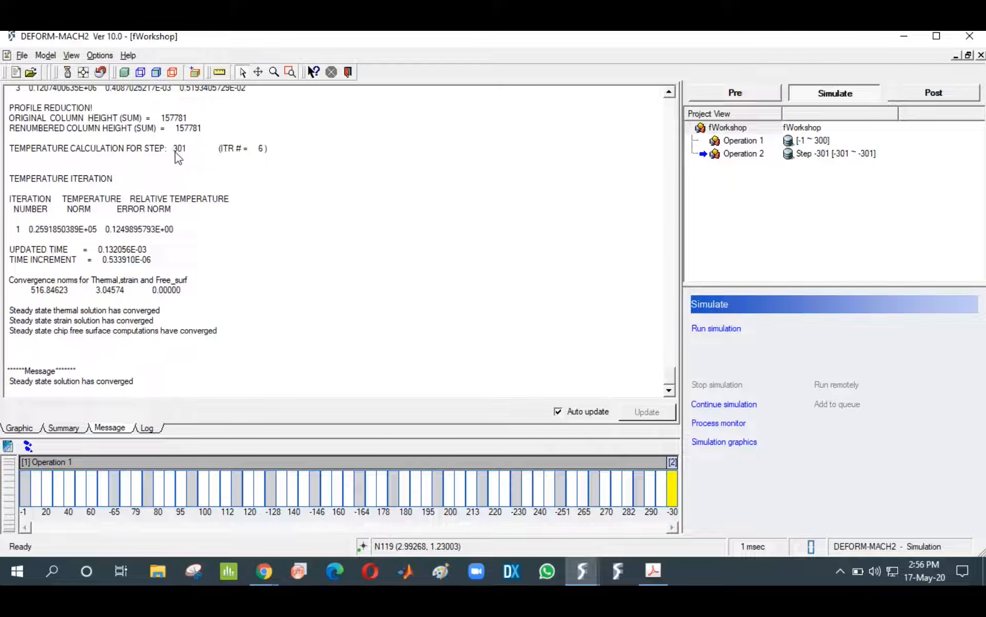
scroll(212, 214, up, 6)
scroll(212, 214, down, 6)
Display temperature on the workpiece and tool at step 301 in post-processing, as wireframe meshes around the cutting edge
click(911, 94)
click(843, 352)
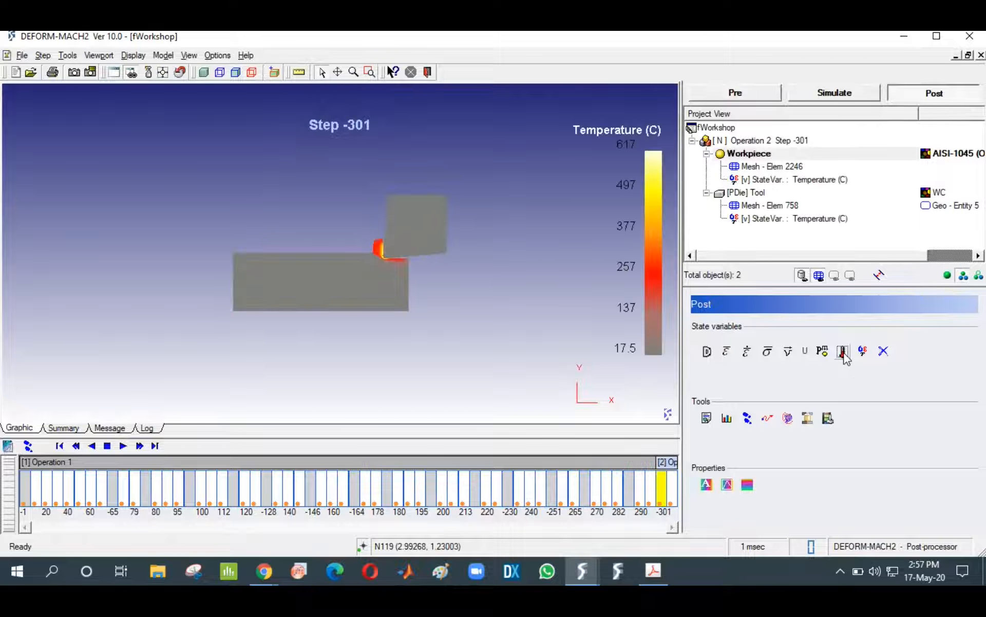
click(674, 498)
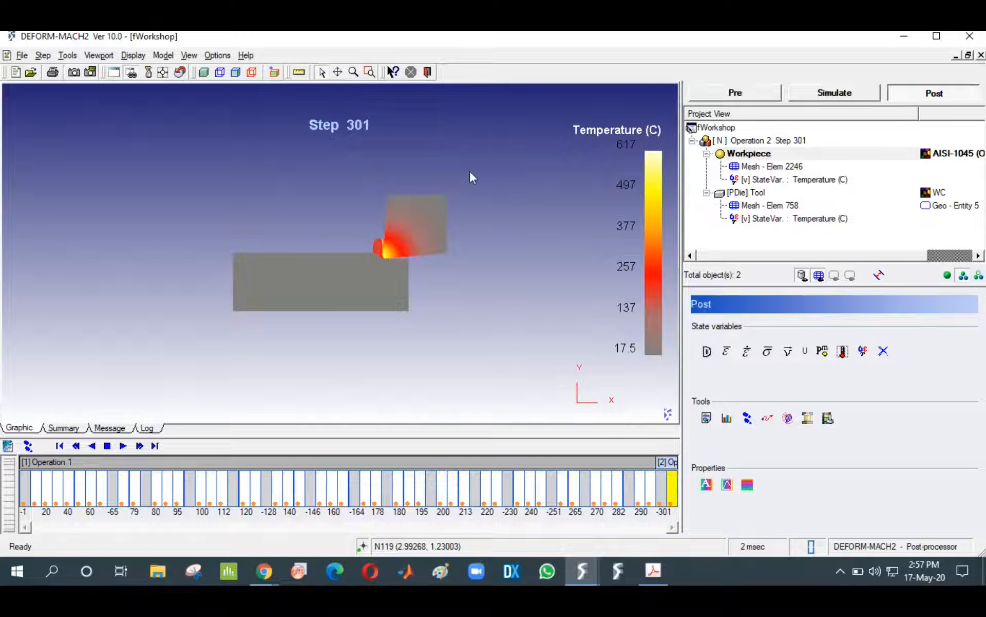
click(222, 74)
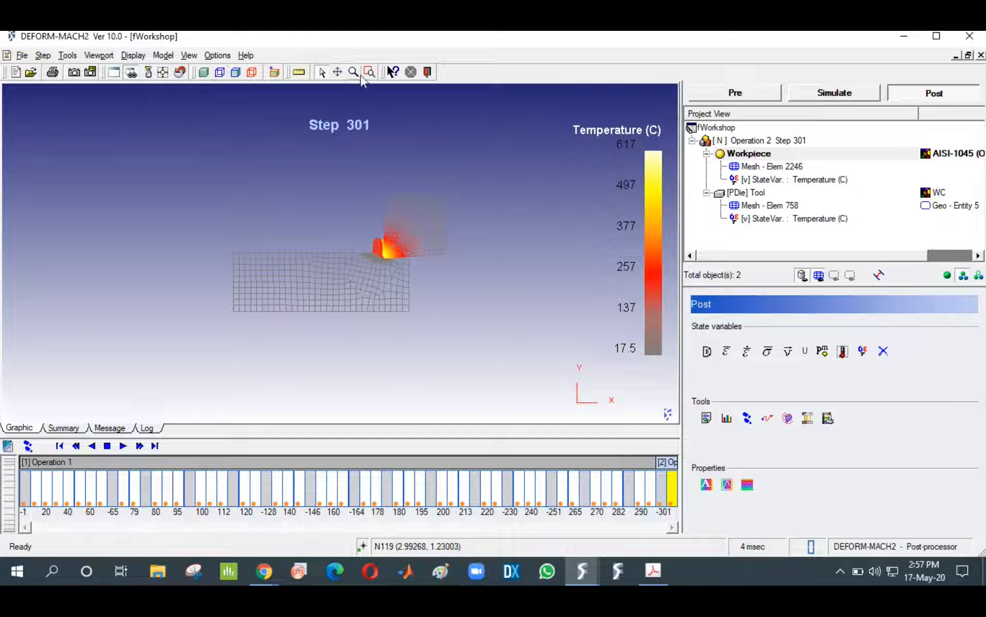
click(370, 72)
drag(372, 234, 430, 277)
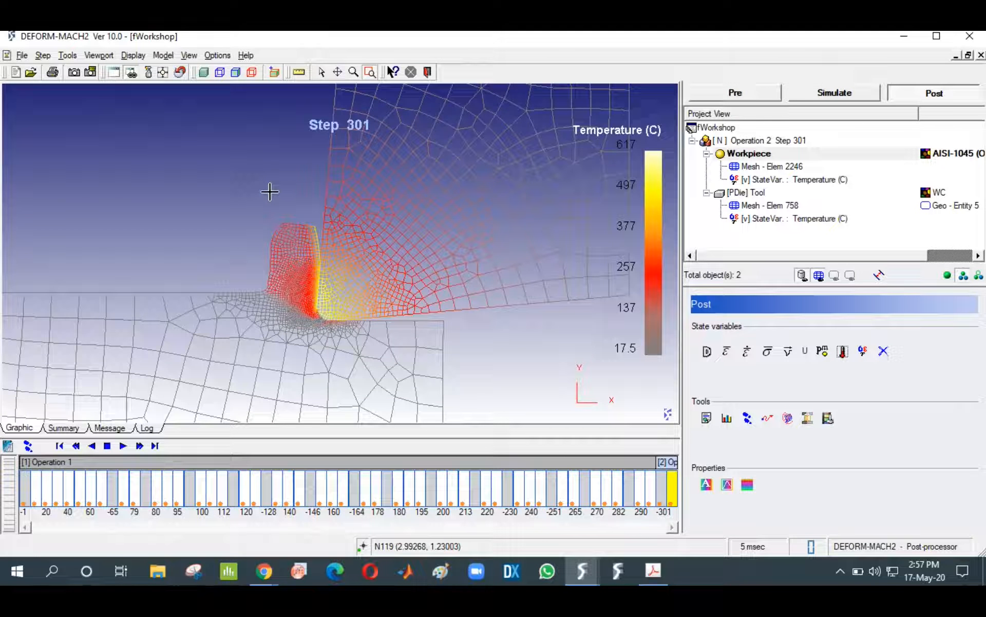
Add a die stress operation in pre-processing at step 301 for the Tool, without extra die components
click(742, 94)
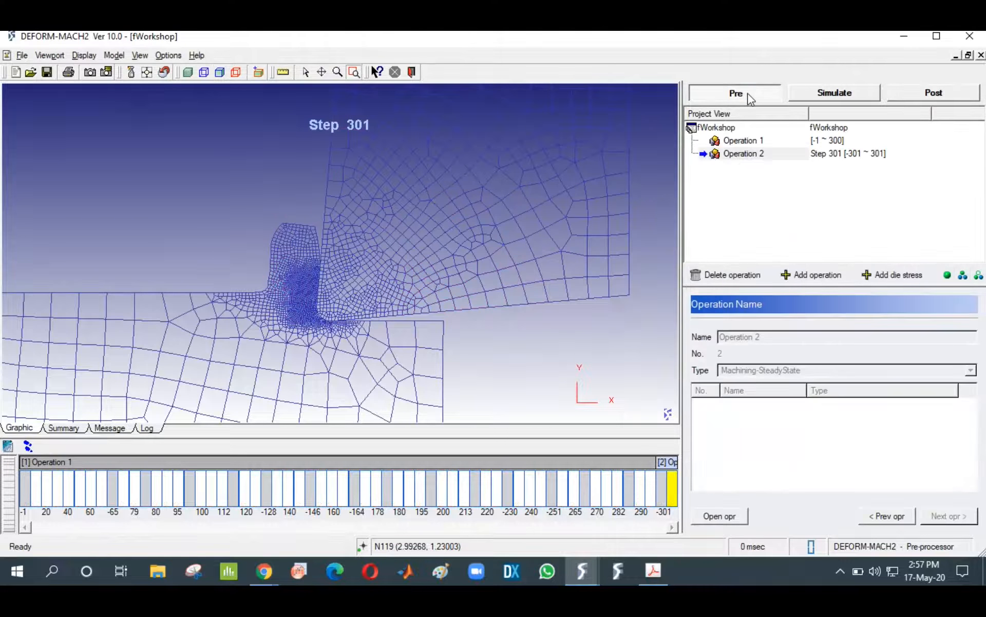
click(892, 276)
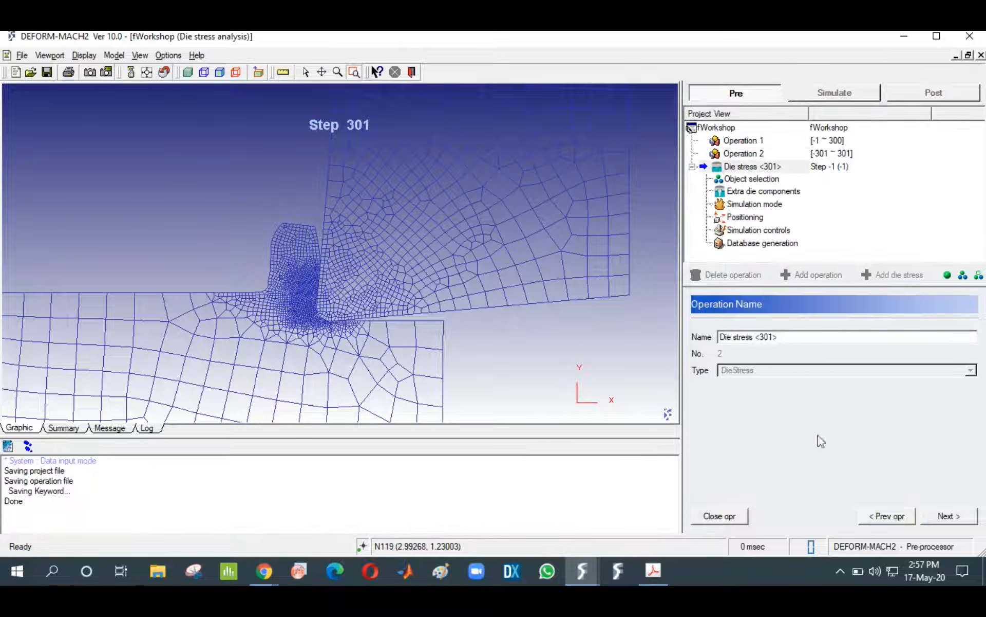
click(948, 517)
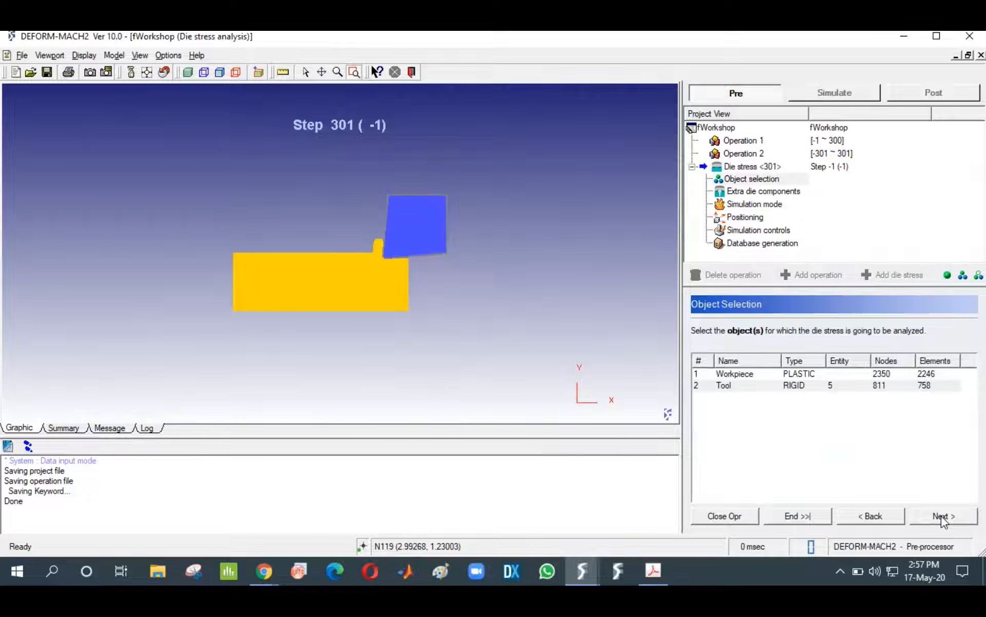
click(945, 517)
click(941, 516)
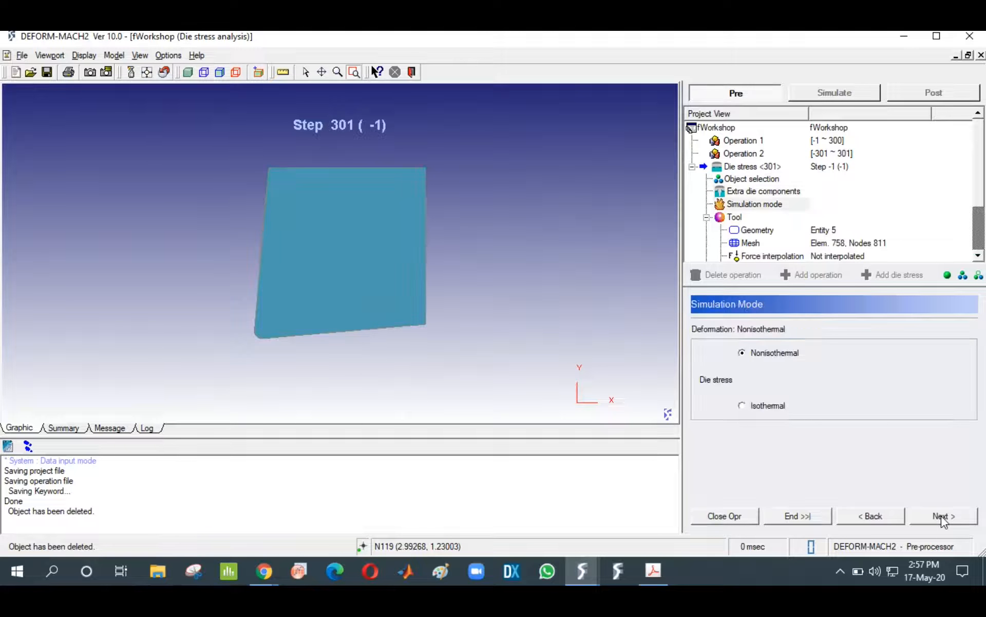
Set the die stress simulation mode to Isothermal and keep the Tool as an elastic object with its existing geometry
click(742, 406)
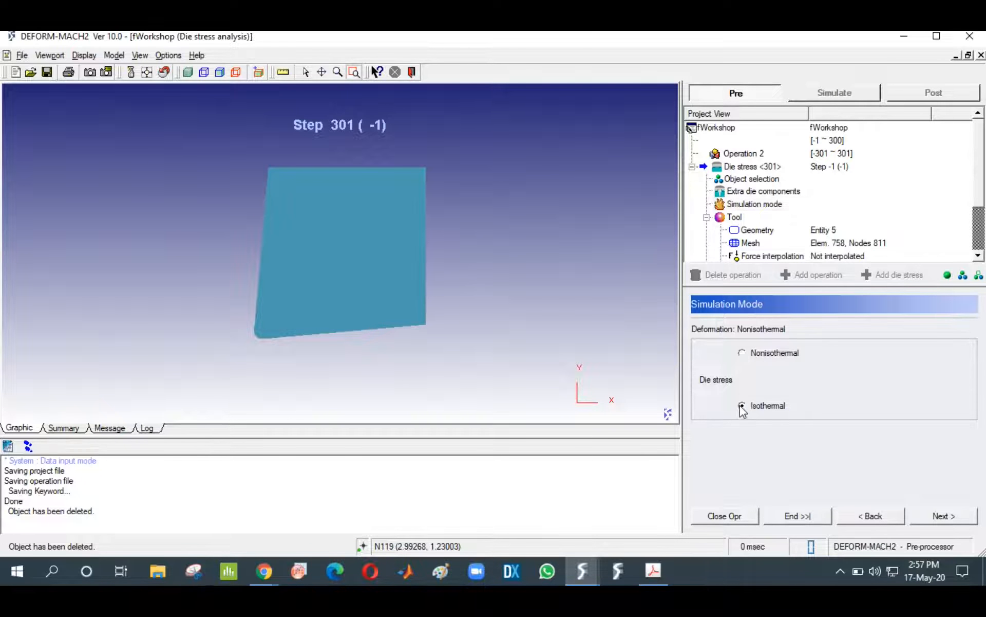
click(947, 516)
click(945, 516)
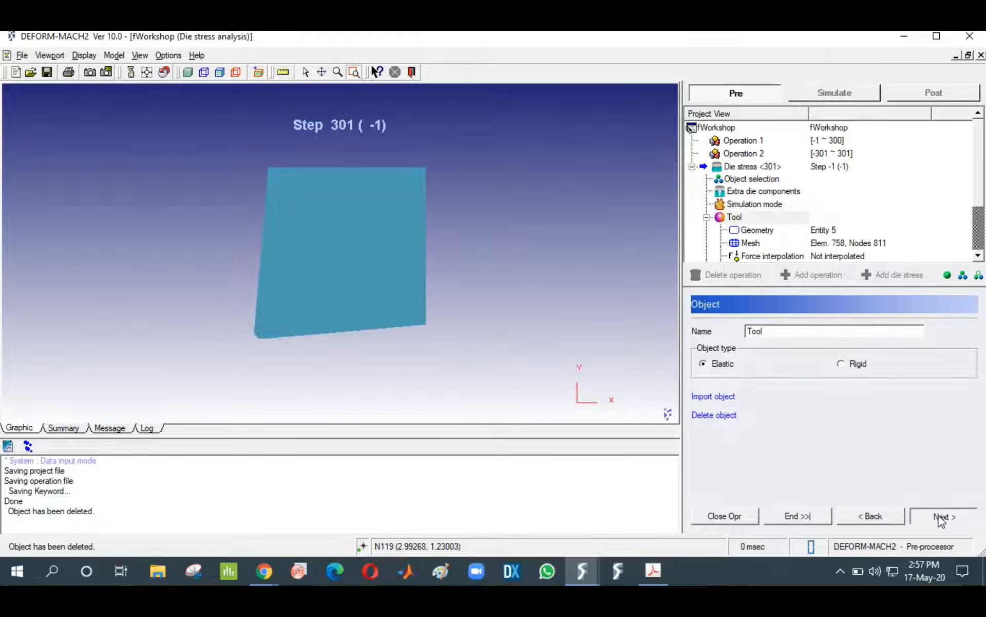
click(935, 516)
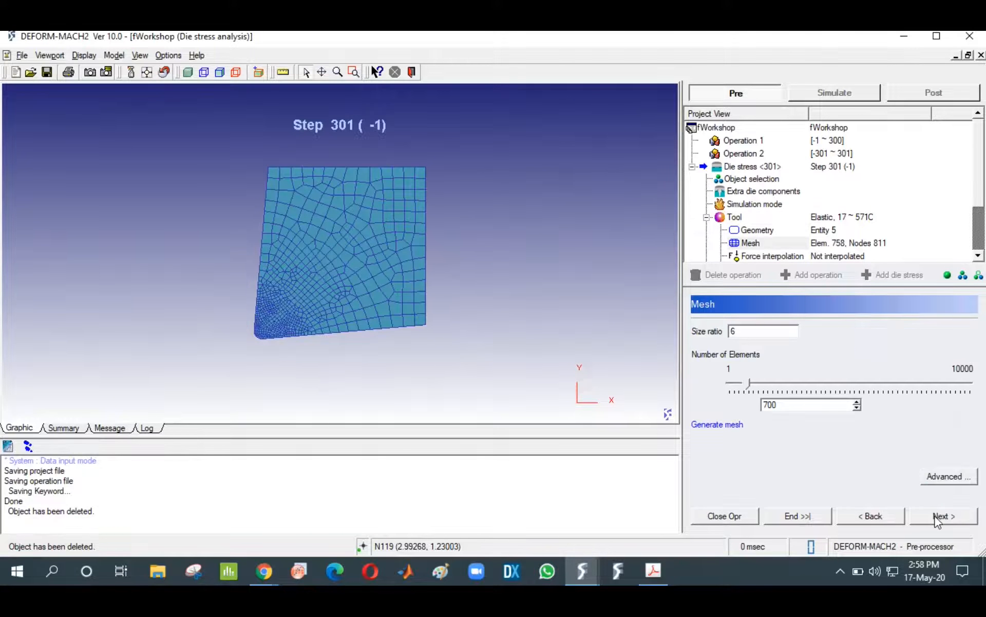
Keep the Tool's existing mesh, interpolate the workpiece forces onto it with a tolerance of 0.000831979, and review the total forces
click(936, 516)
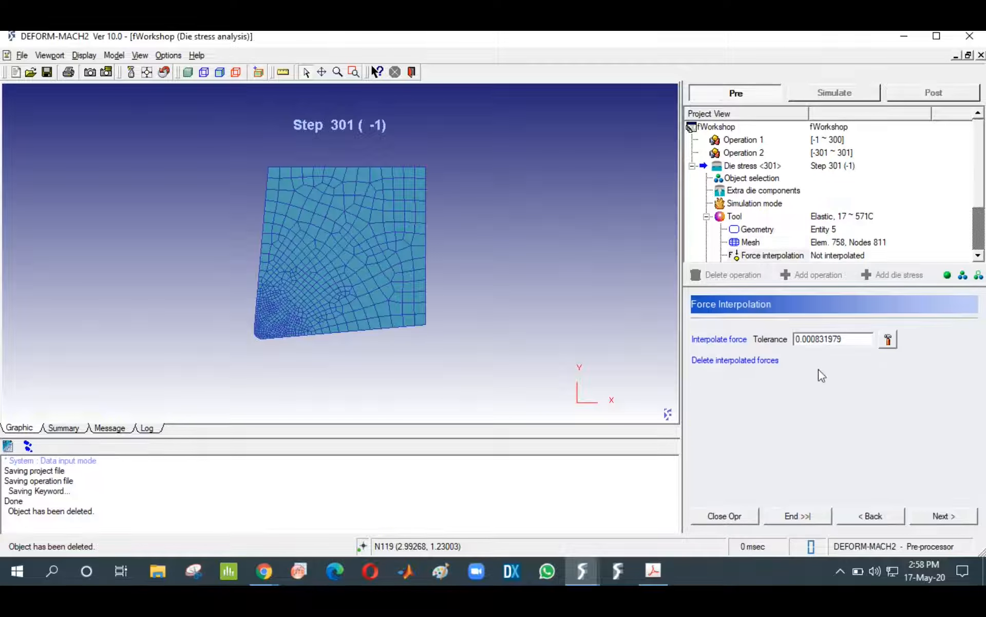
click(735, 340)
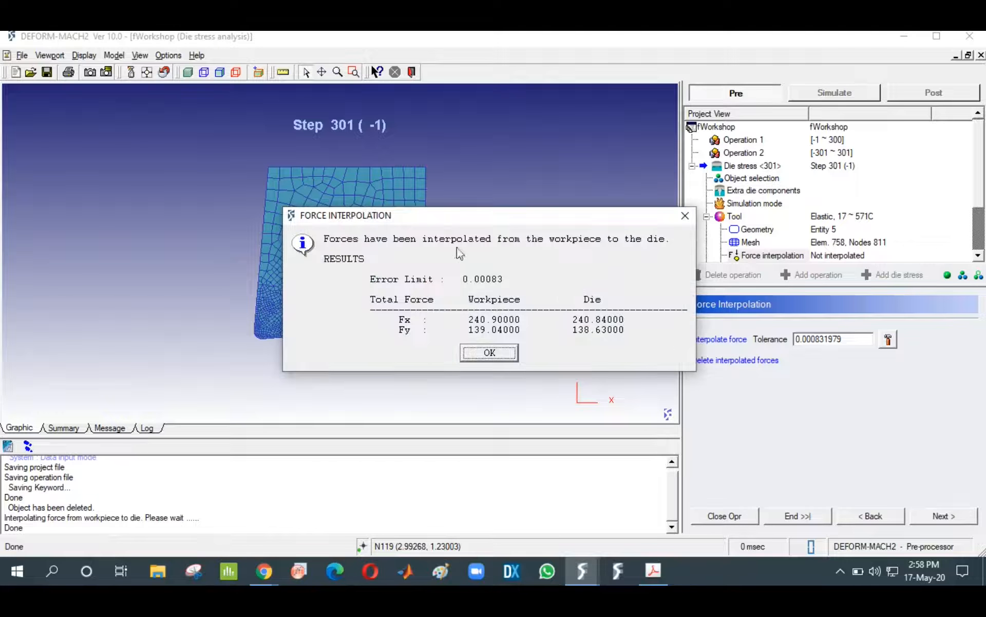
drag(483, 152, 649, 104)
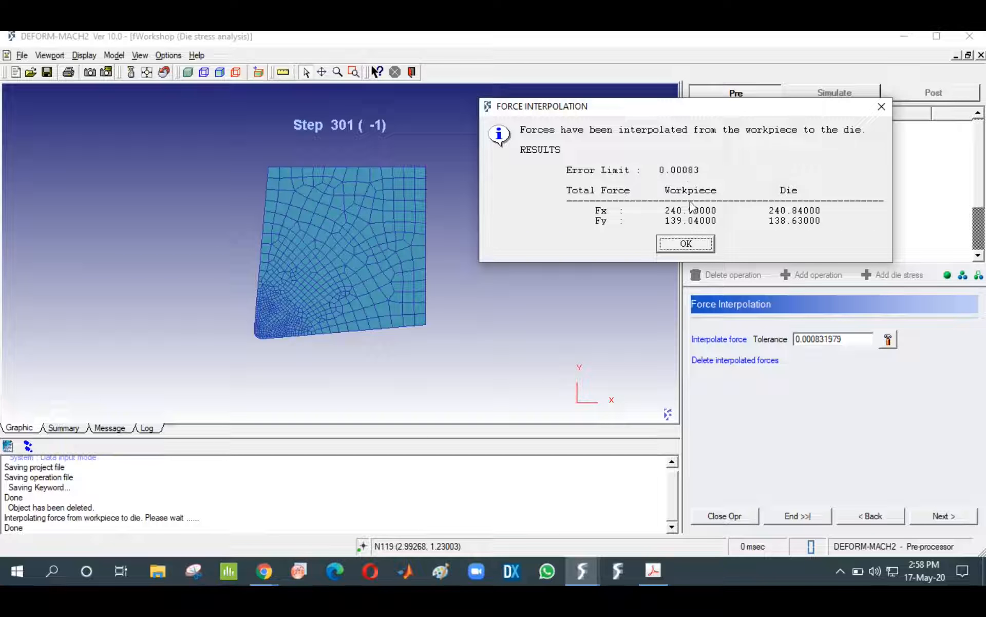
click(686, 243)
Leave the die stress project, switch to DEFORM-MACH3 and name the new project JAER_Workshop3D
click(970, 36)
click(617, 570)
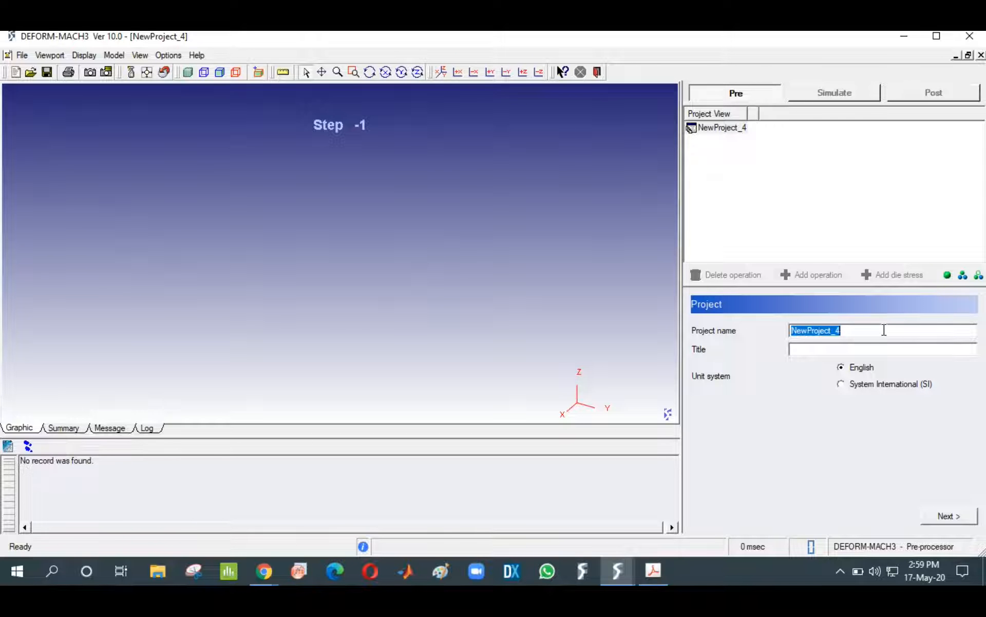
key(BackSpace)
text(JAE)
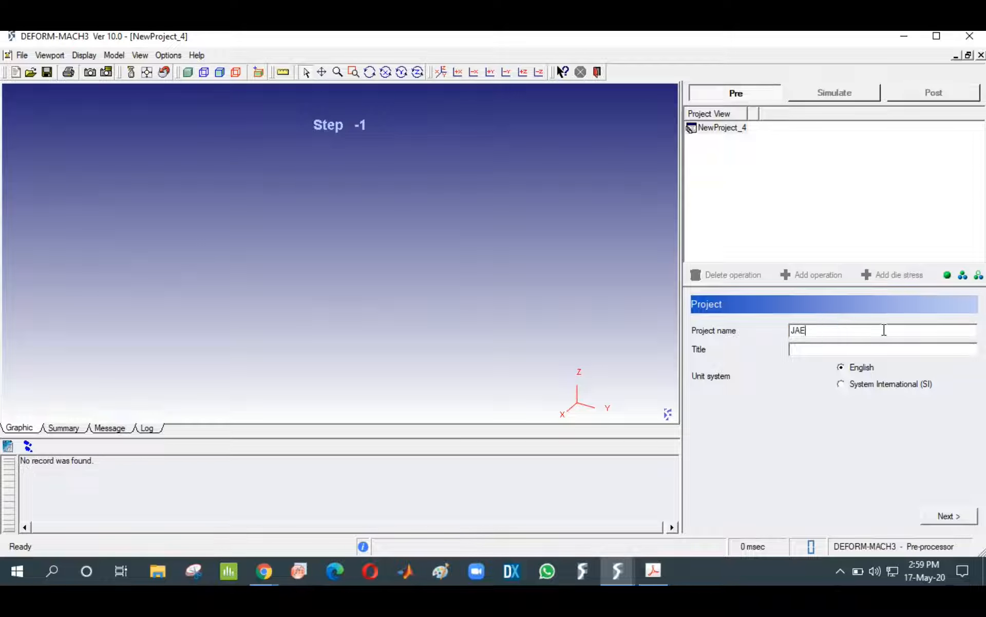
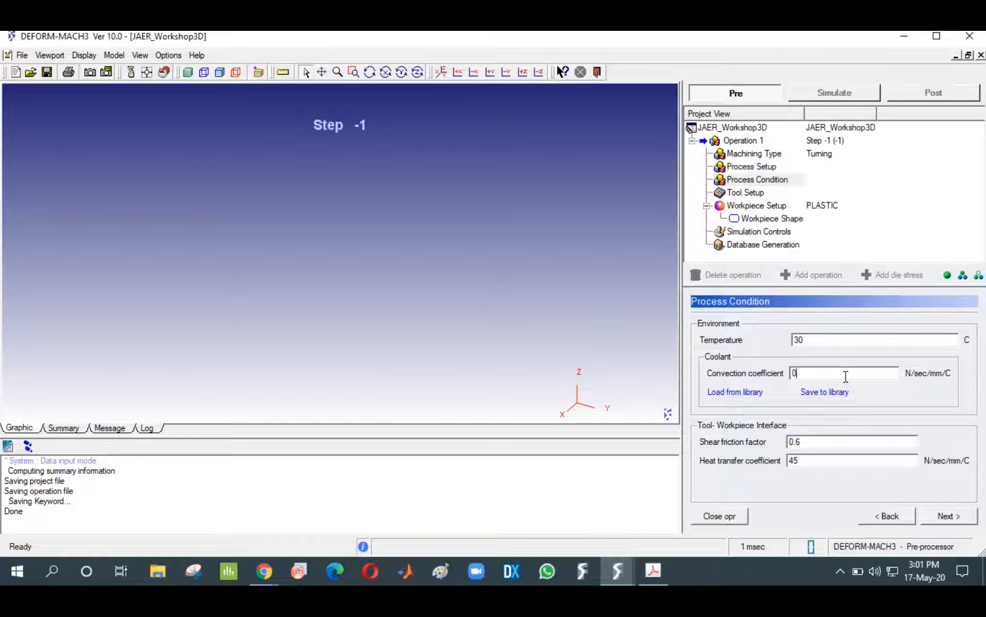
Accept the process conditions and set the tool temperature to 30 °C
click(949, 515)
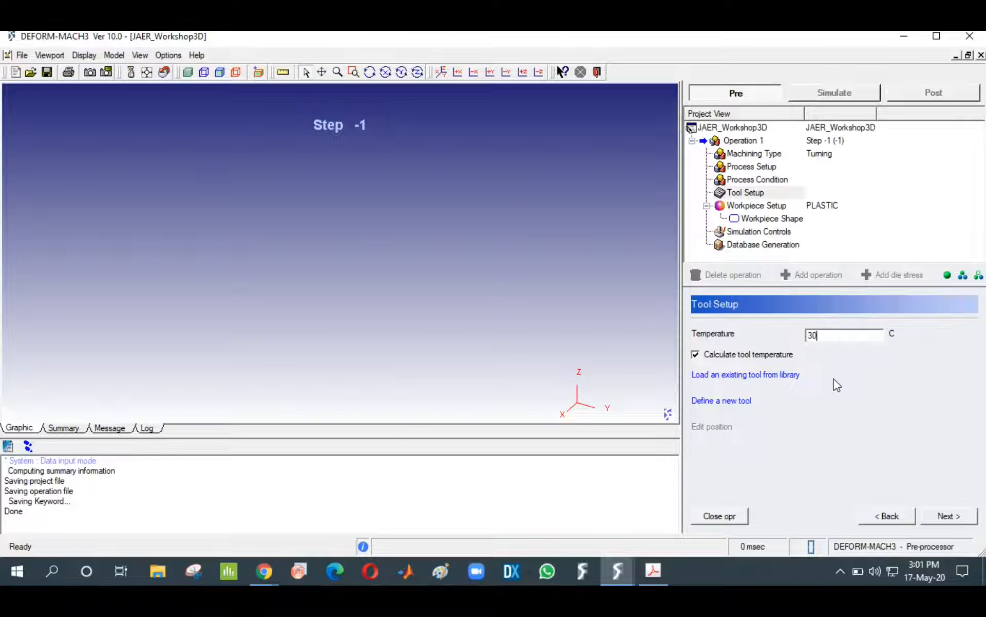
Examine the file formats that can be imported when defining a new tool
click(723, 402)
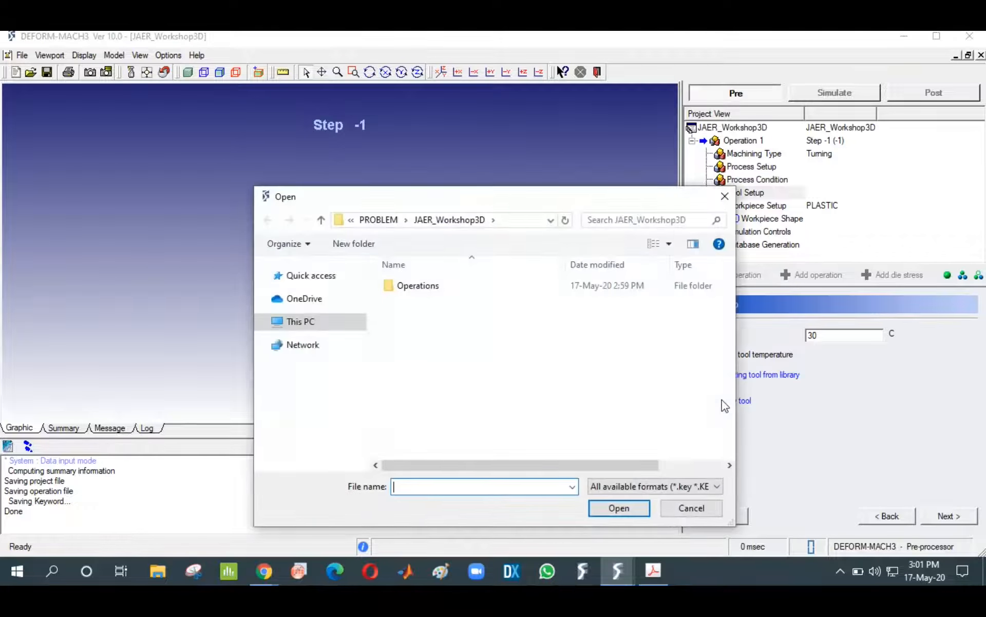
drag(359, 196, 325, 127)
click(655, 417)
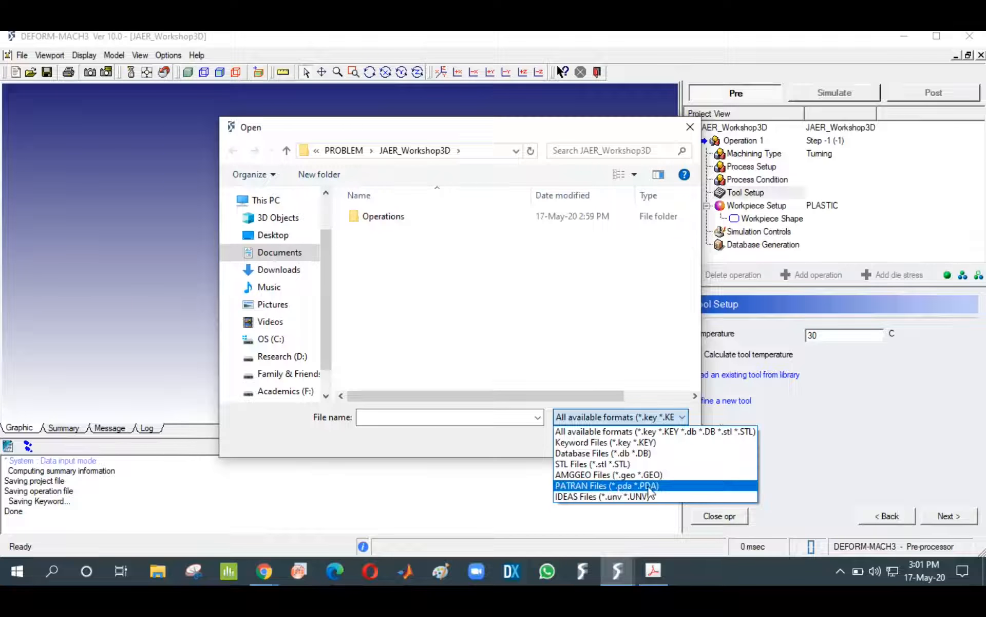
click(690, 126)
Compare the insert shapes and dimensions offered in the tool library, including DNMA432, TNMA332, TNMA432 and VNMA432
click(758, 376)
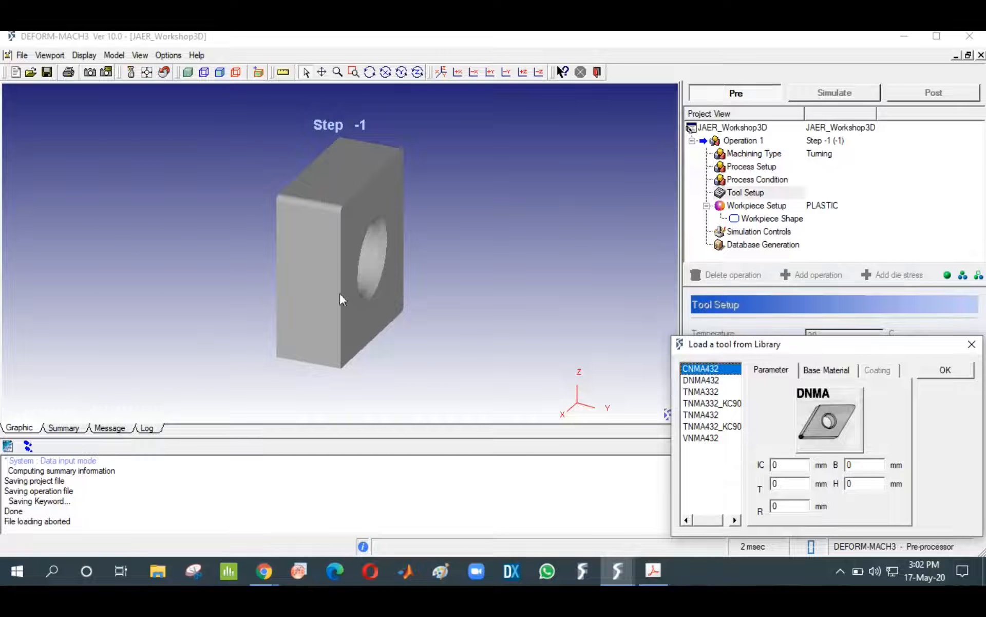
click(713, 381)
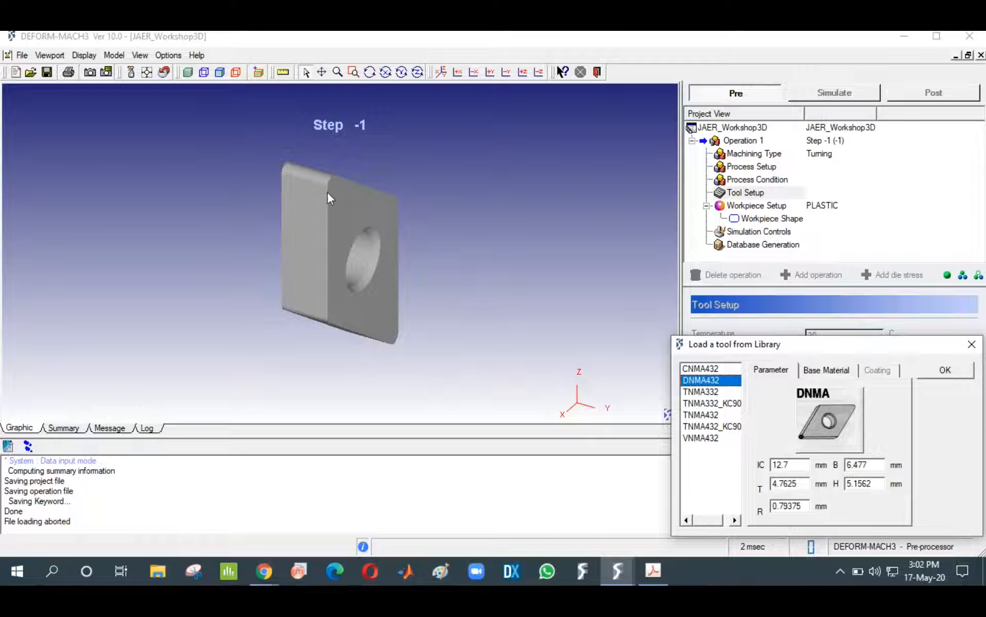
click(700, 392)
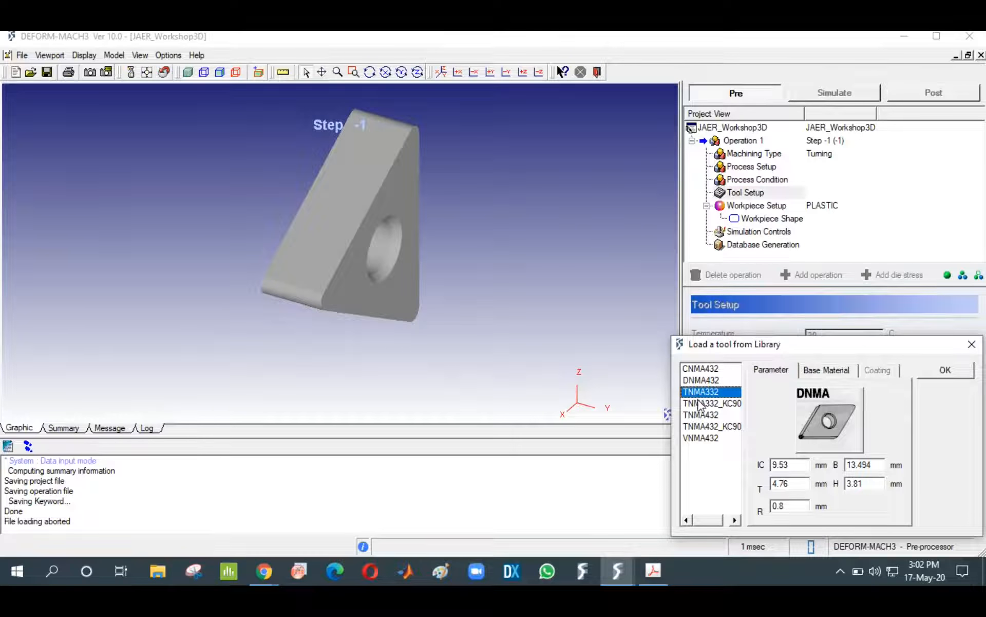
click(700, 404)
click(699, 415)
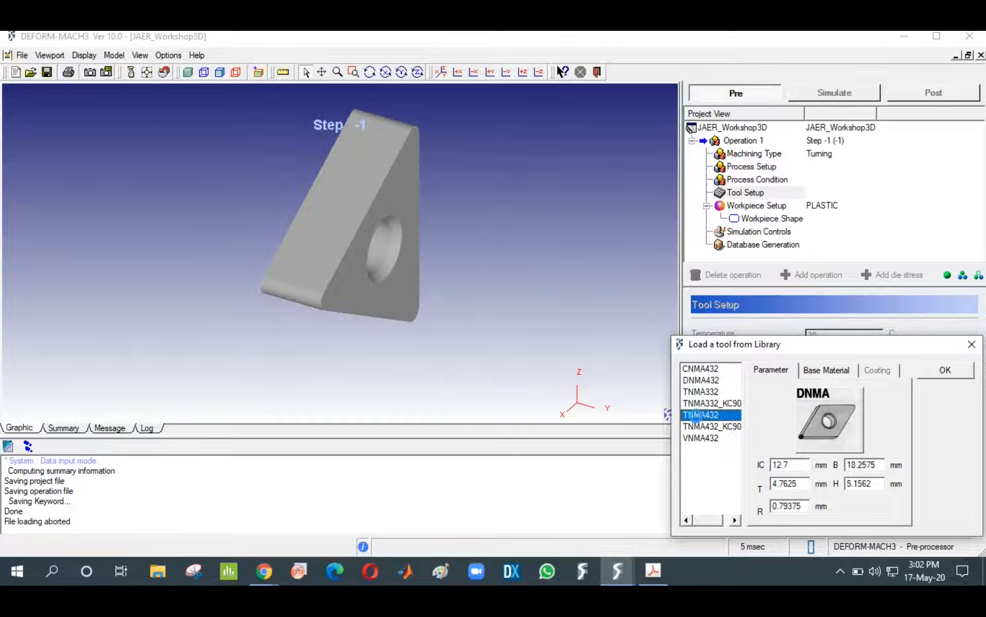
click(699, 427)
click(697, 439)
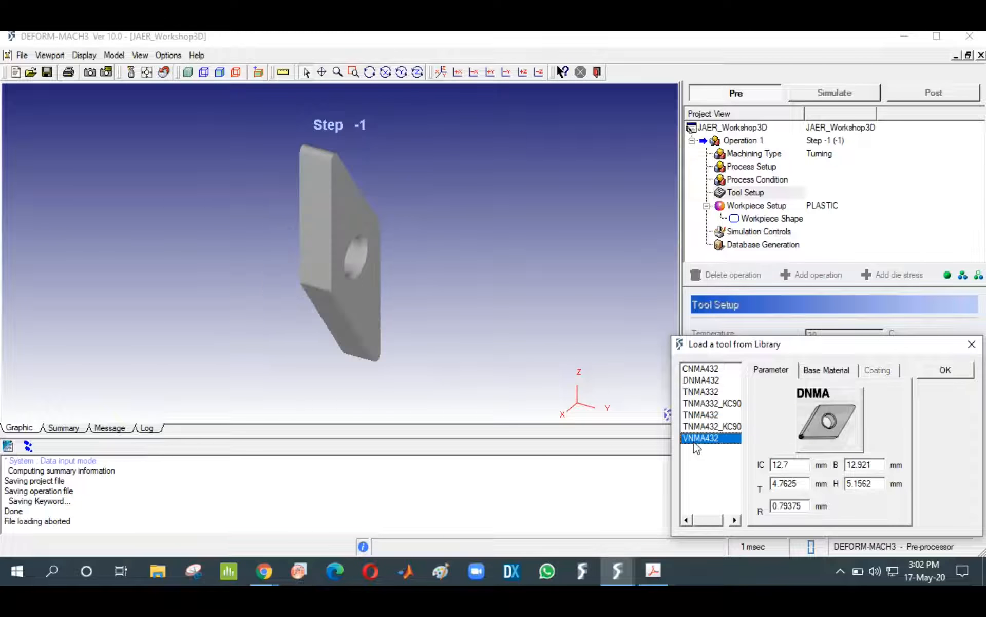
click(700, 380)
Load the CNMA432 insert with WC base material from the tool library and continue to the toolholder setup
click(700, 368)
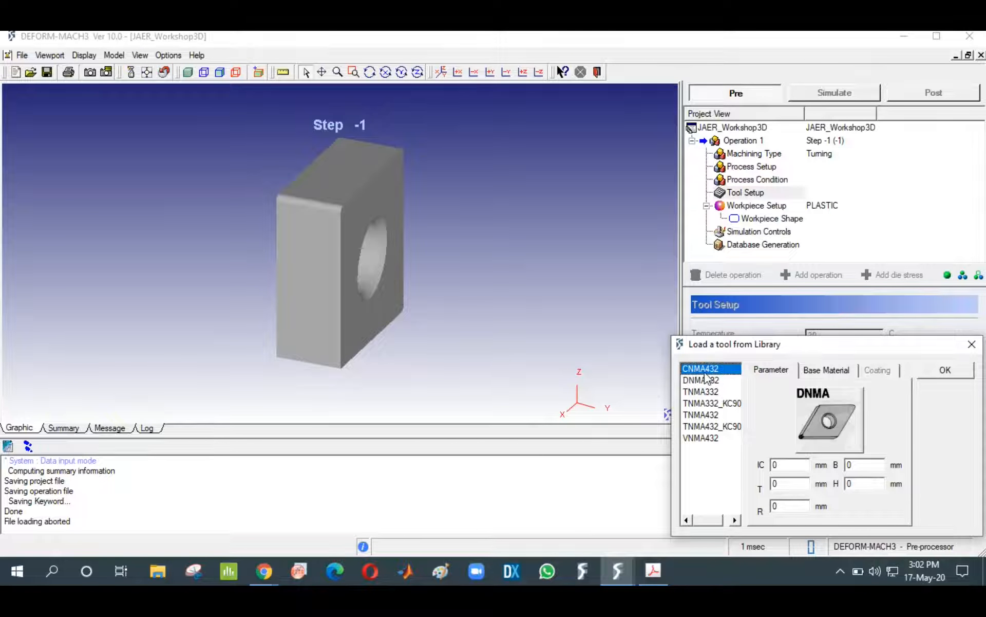
click(821, 371)
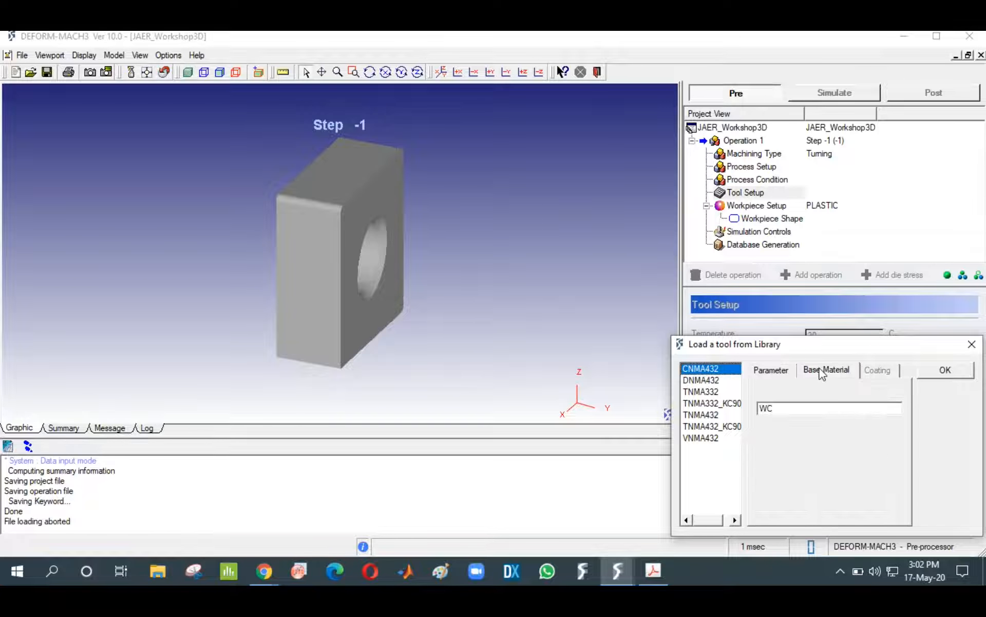
click(791, 409)
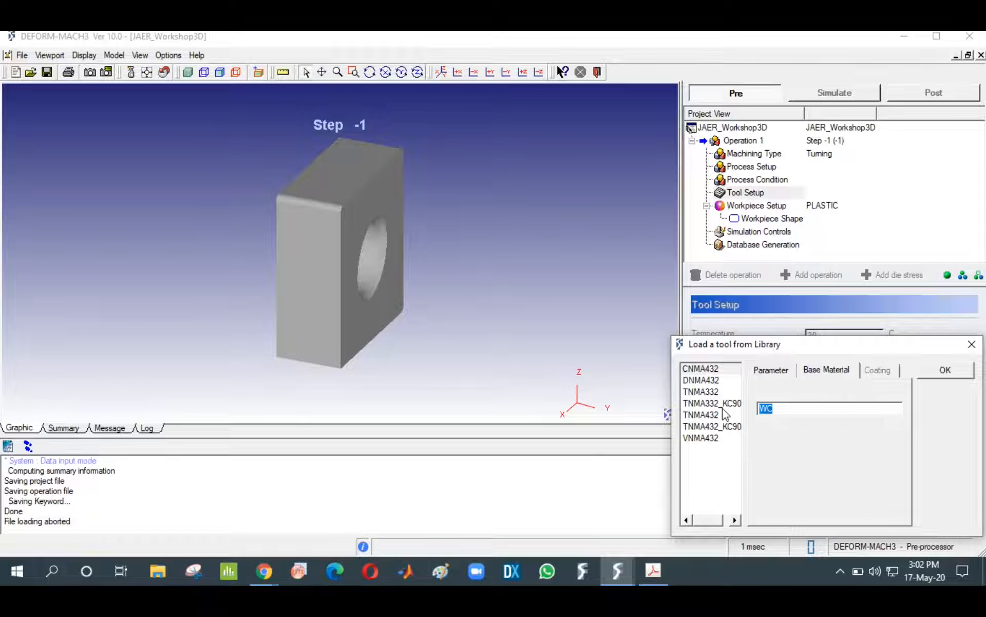
click(713, 370)
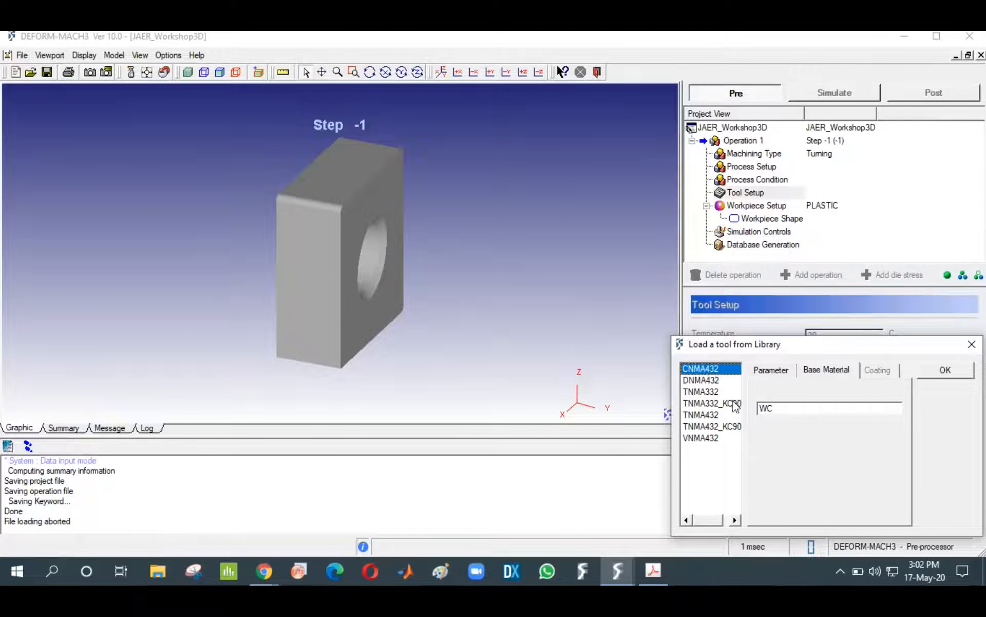
click(940, 371)
click(945, 514)
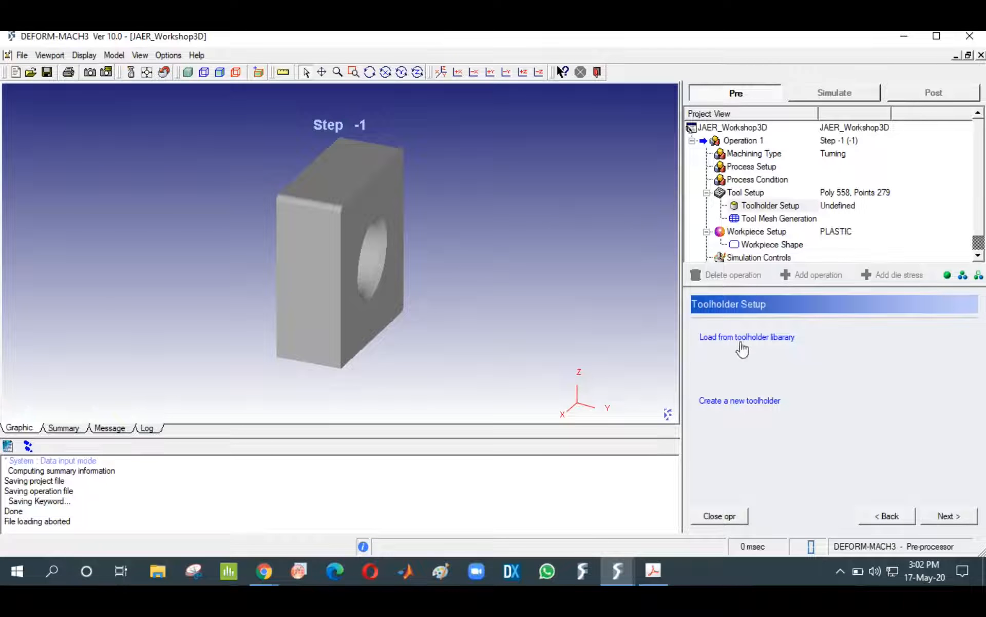
Load the DCKNL toolholder from the toolholder library with its -5° cutting and rake angles, and accept it
click(740, 338)
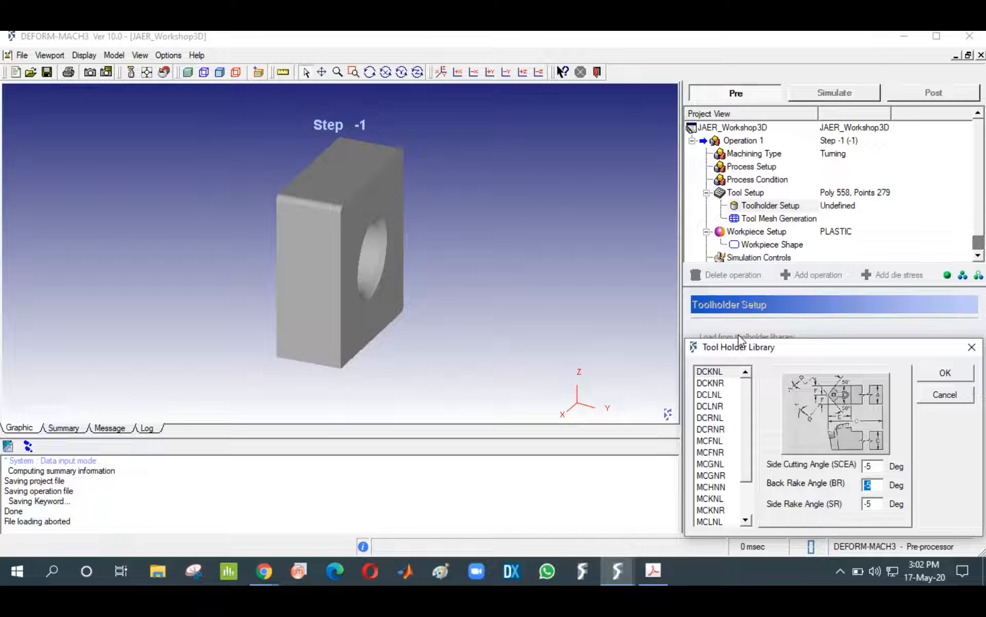
drag(748, 406, 748, 499)
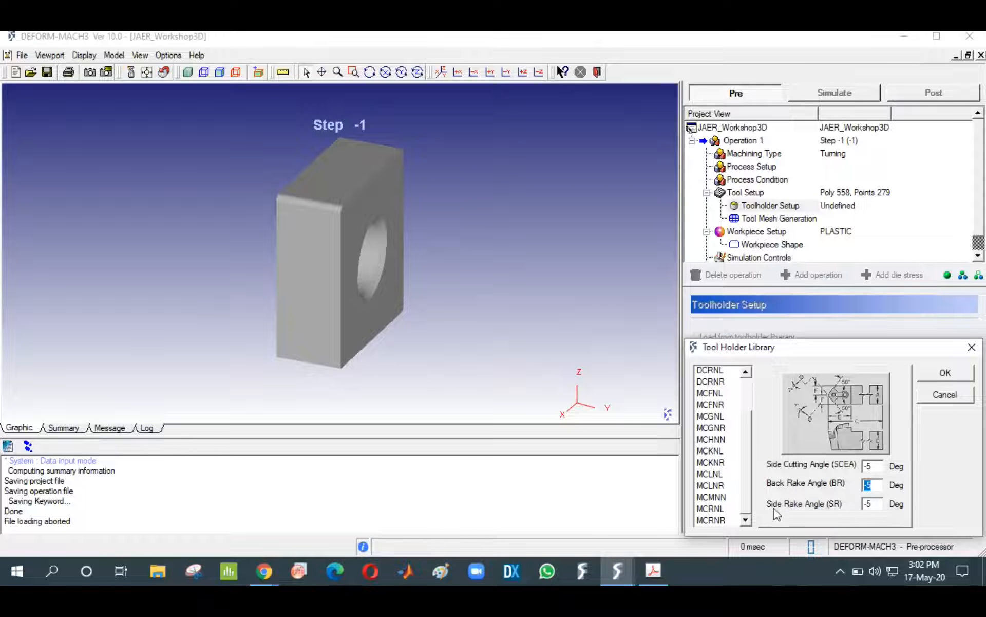
click(944, 373)
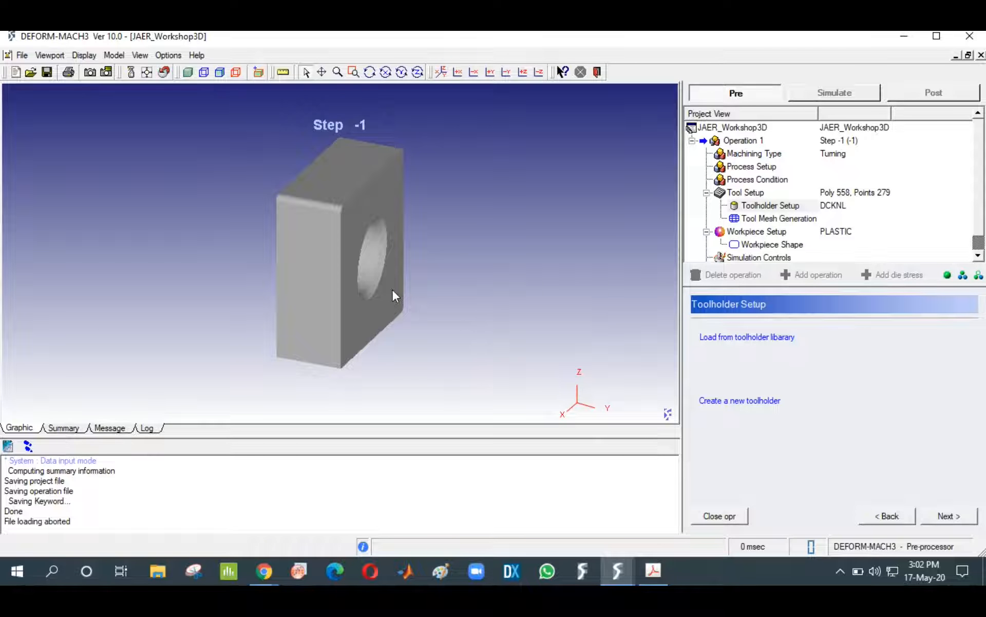
click(949, 516)
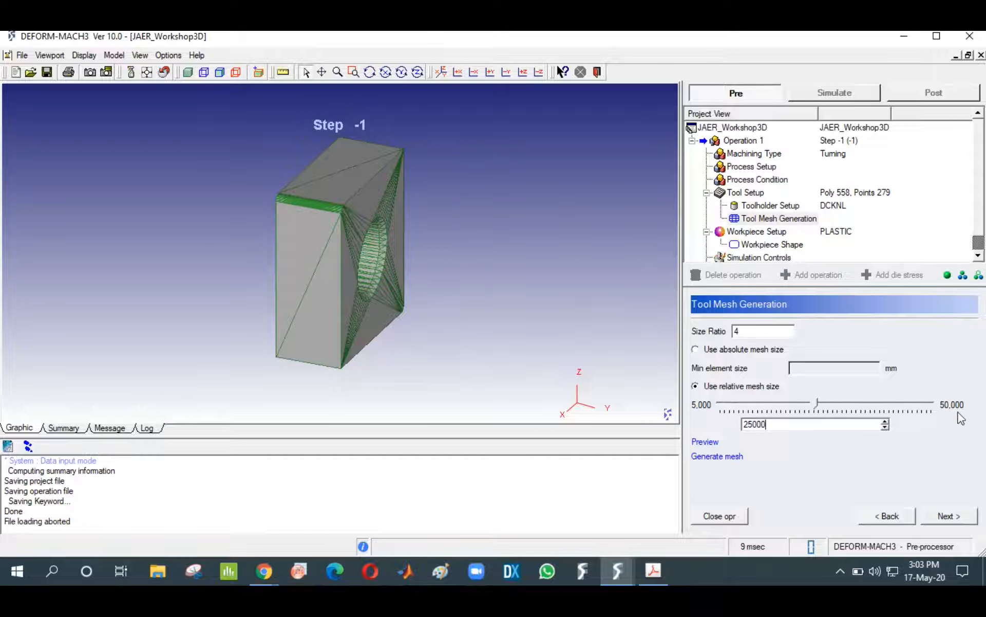
Mesh the tool using relative mesh size with 5000 elements
drag(768, 424, 639, 425)
text(5000)
click(952, 515)
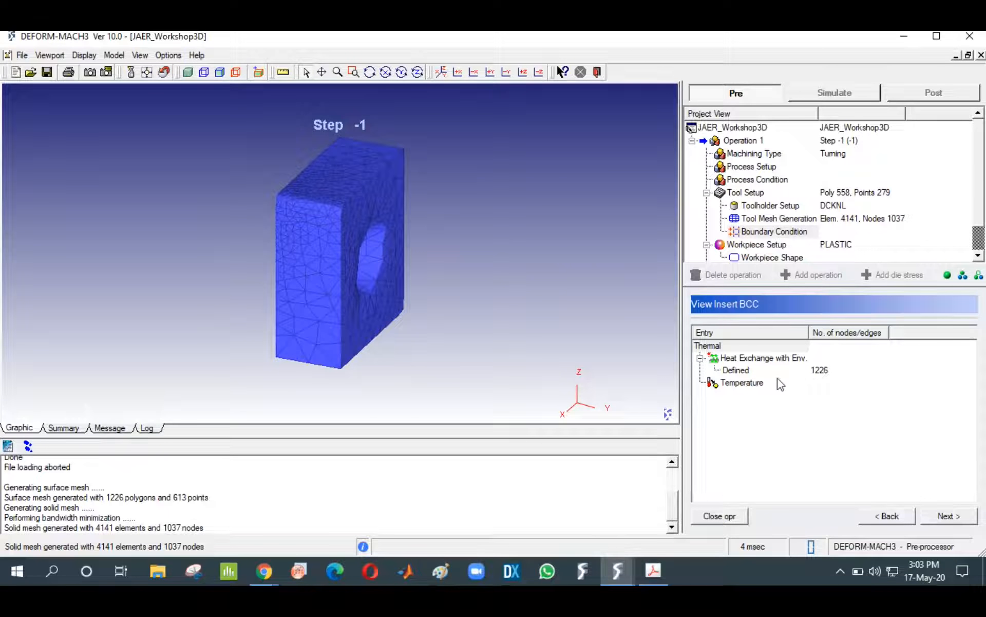
Enter 30 as the insert's temperature boundary condition value and continue to the workpiece setup
click(742, 384)
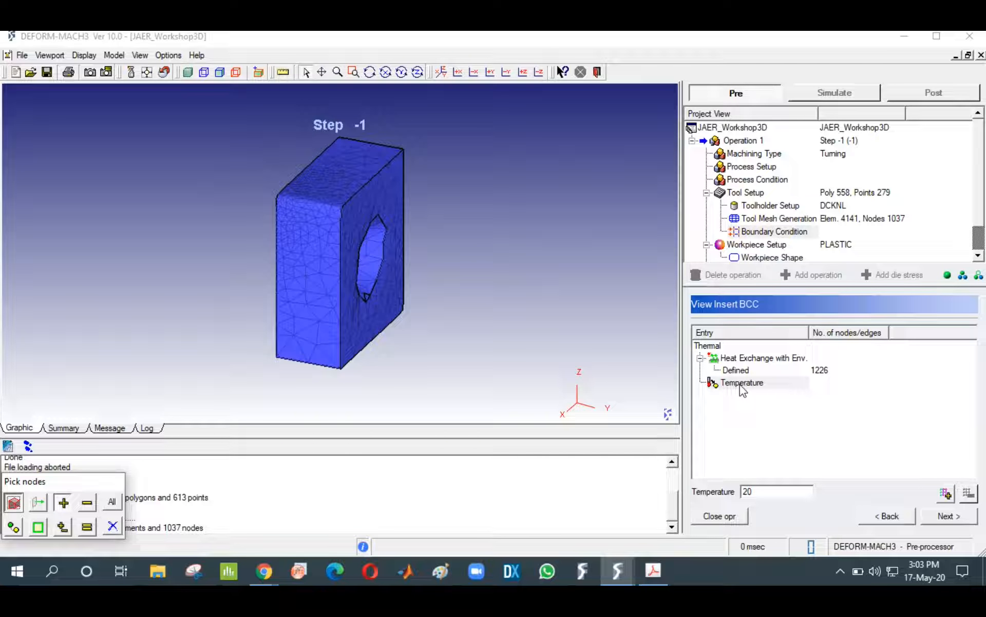
click(761, 492)
key(BackSpace)
key(BackSpace)
text(30)
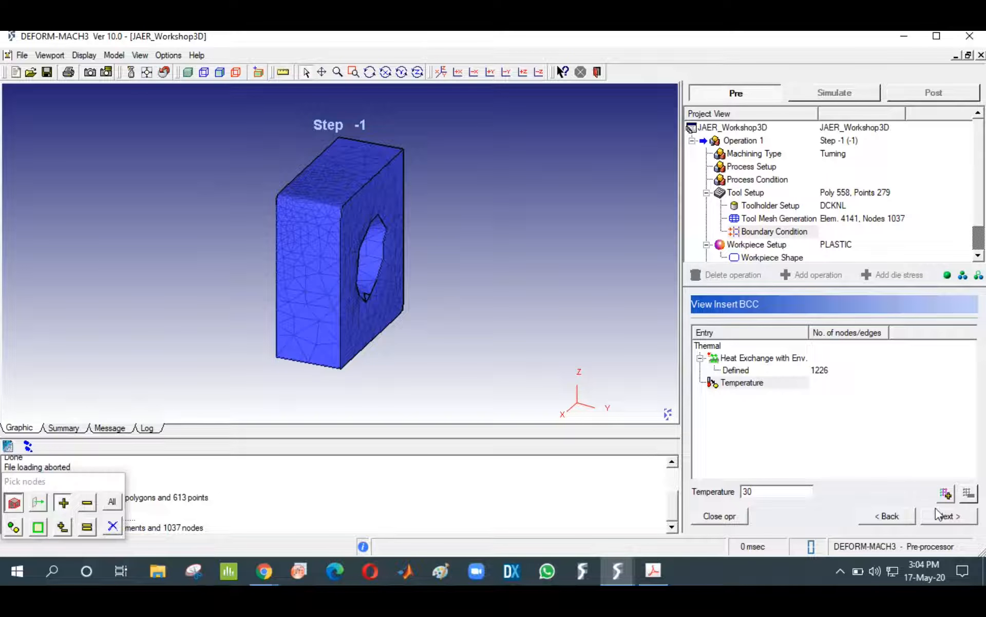
click(947, 520)
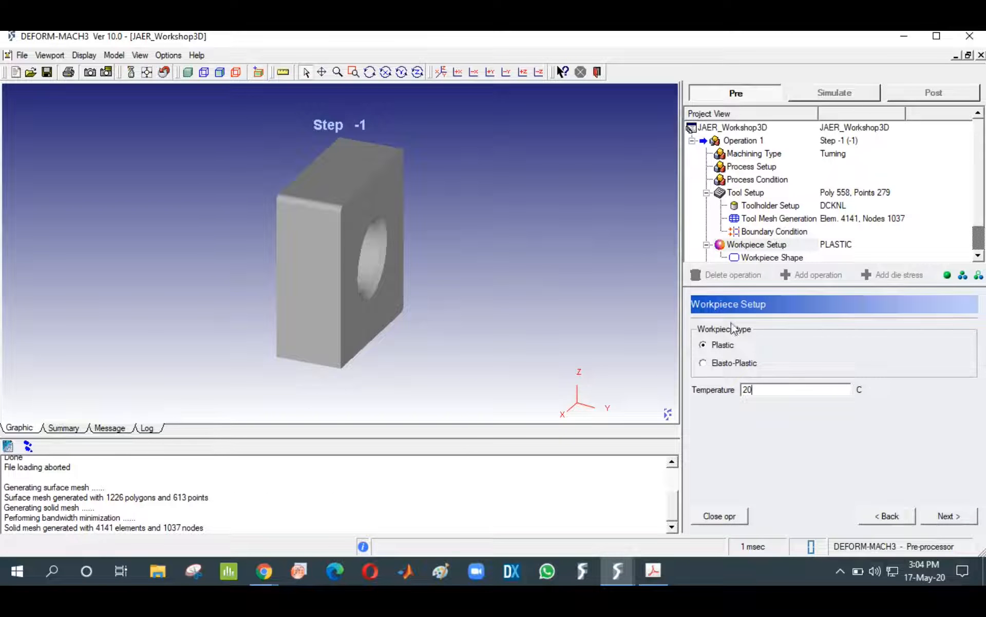
Set the plastic workpiece's temperature to 30 °C and continue to its shape definition
drag(772, 389, 712, 386)
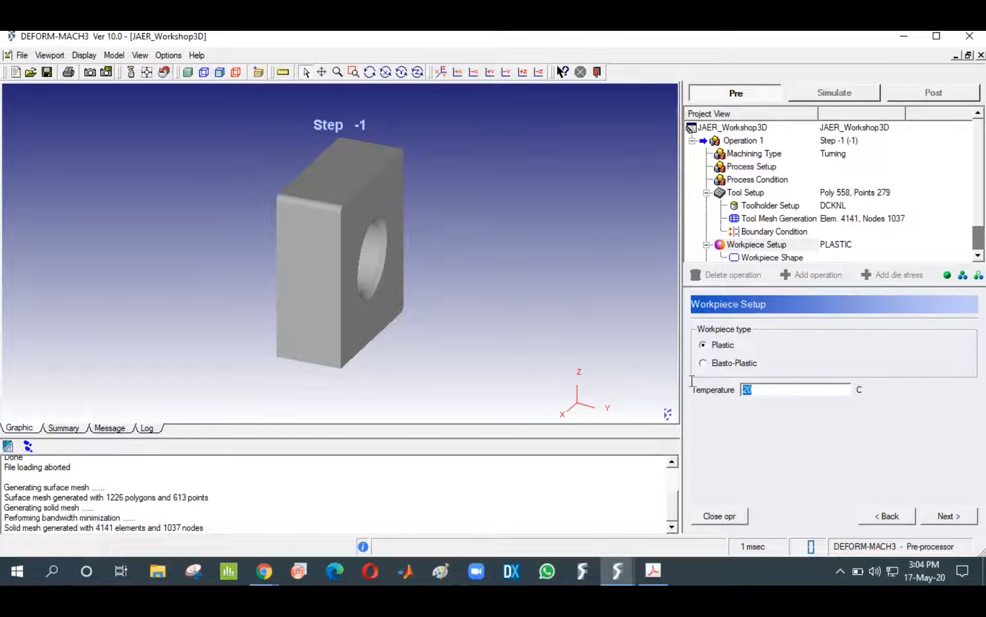
text(30)
click(938, 515)
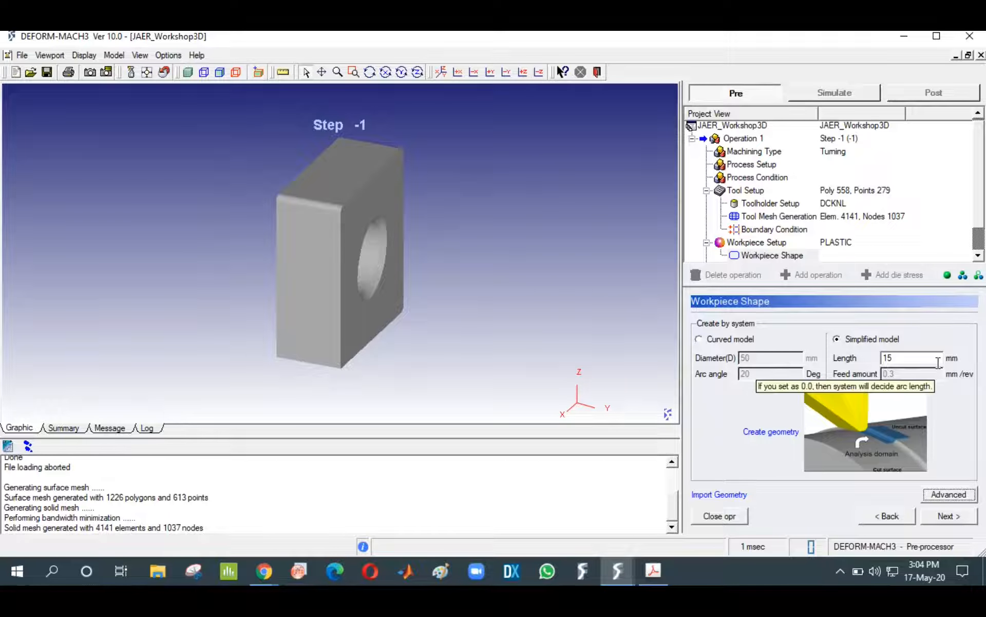
Try the 15 mm simplified workpiece geometry and the curved model with a 50 mm diameter and 20° arc angle
click(782, 433)
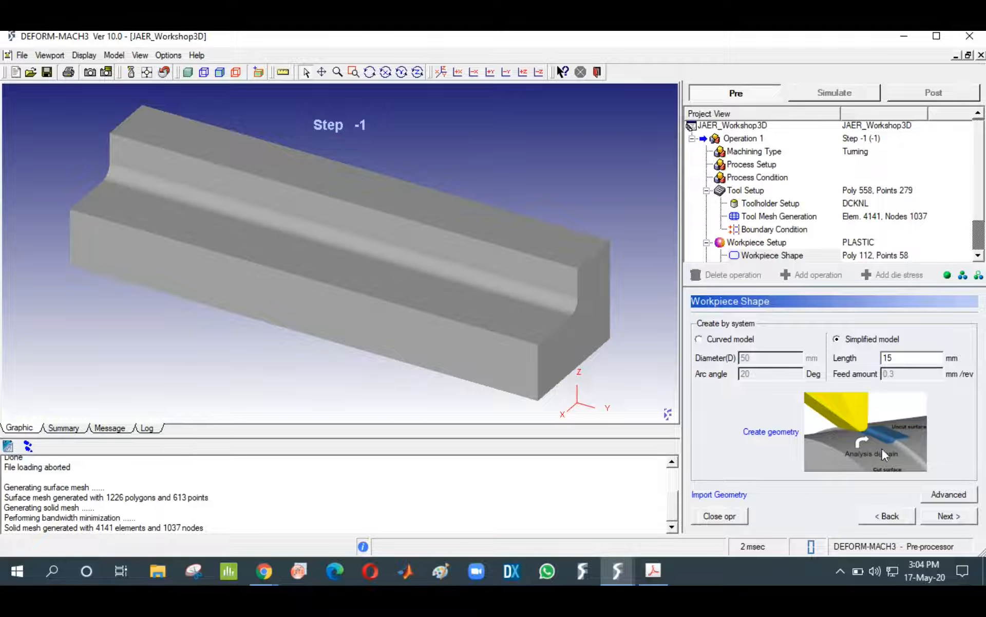
click(700, 341)
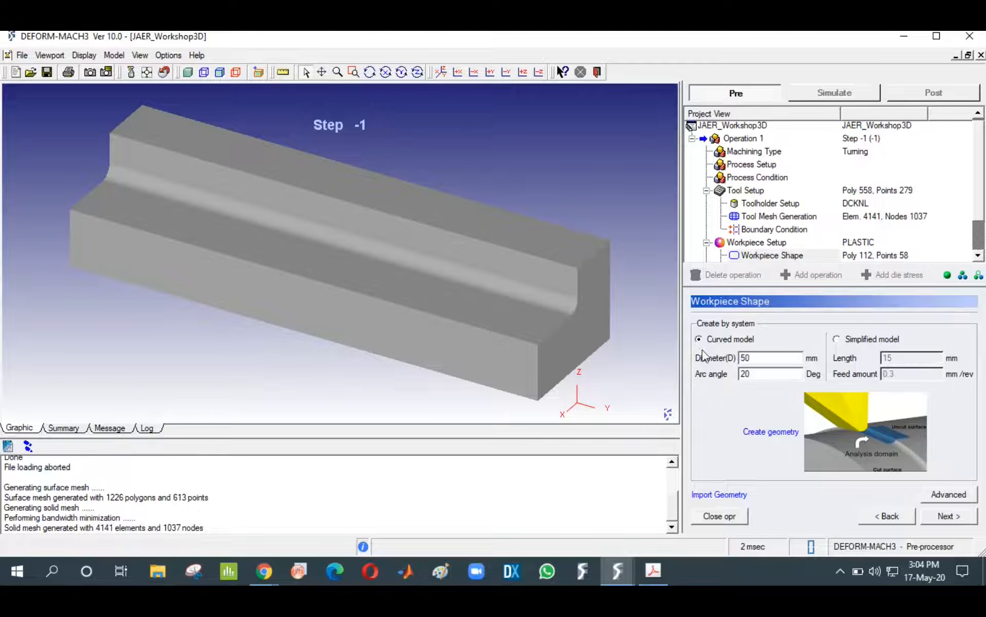
click(775, 434)
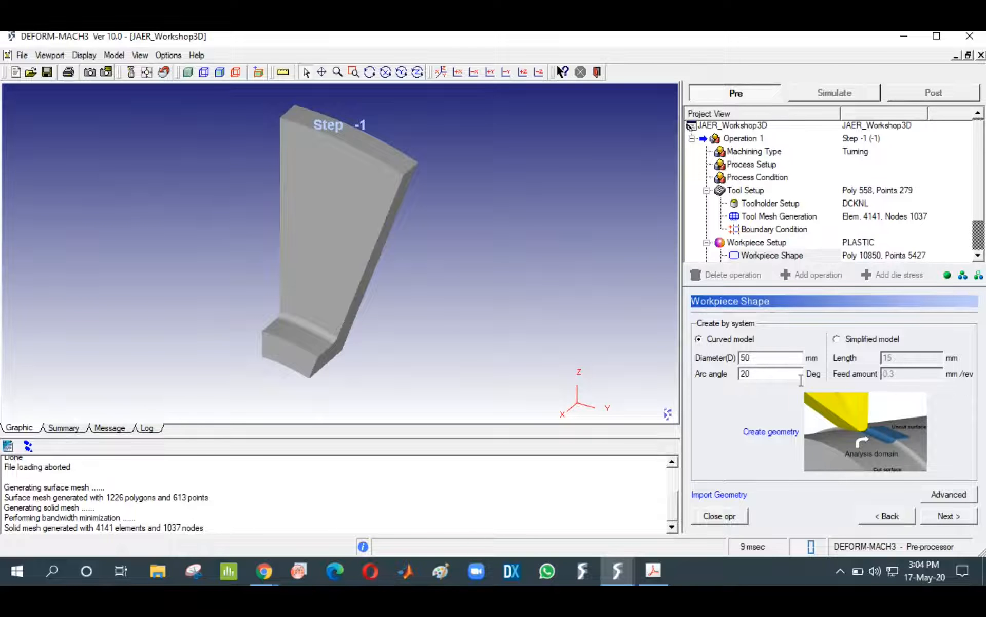
Create the workpiece geometry as a simplified model 15 mm long and accept the shape
click(837, 339)
click(783, 434)
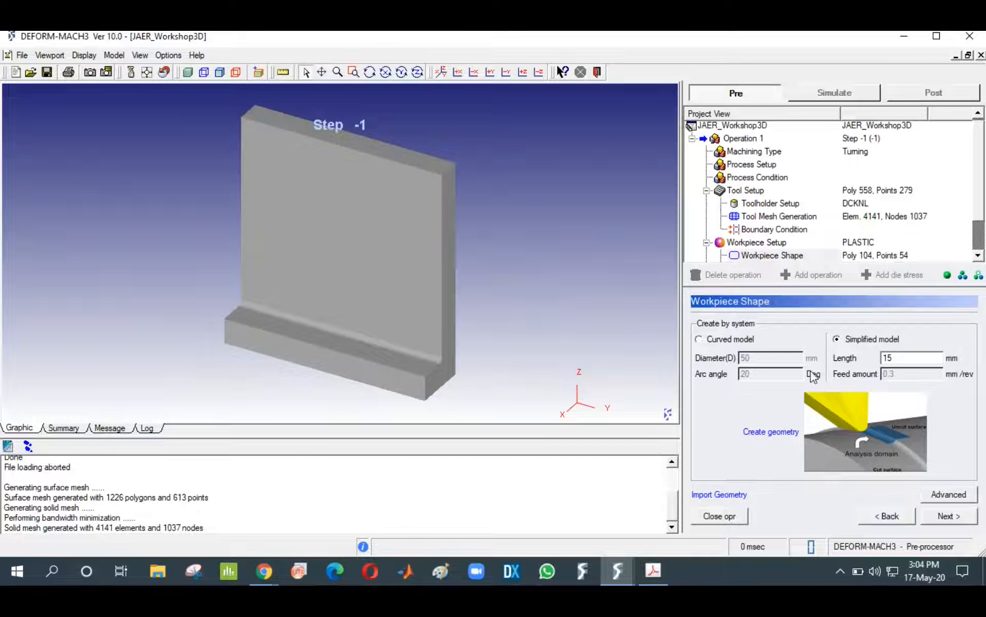
click(887, 517)
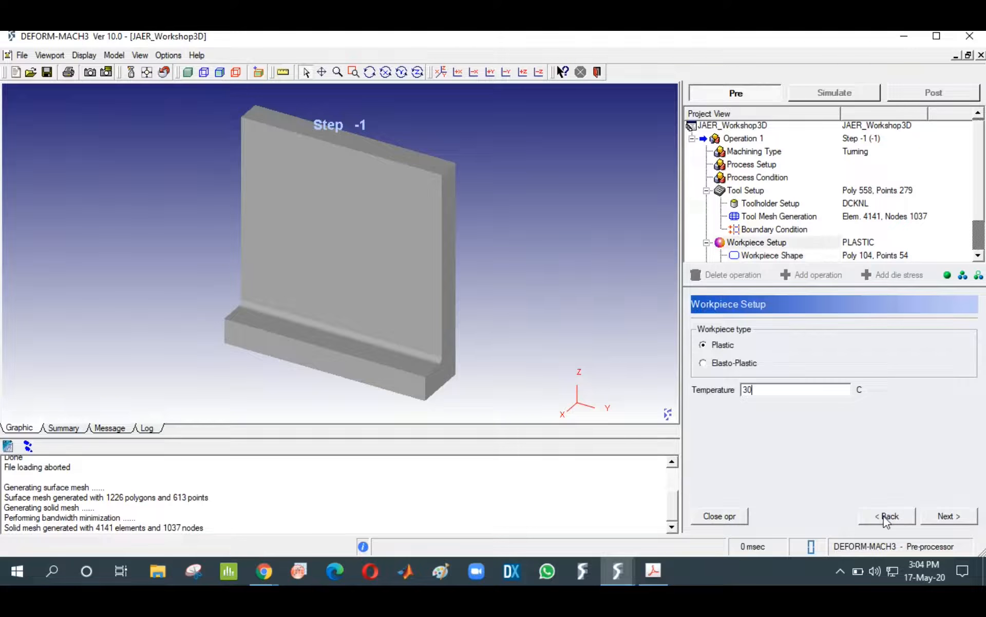
click(958, 516)
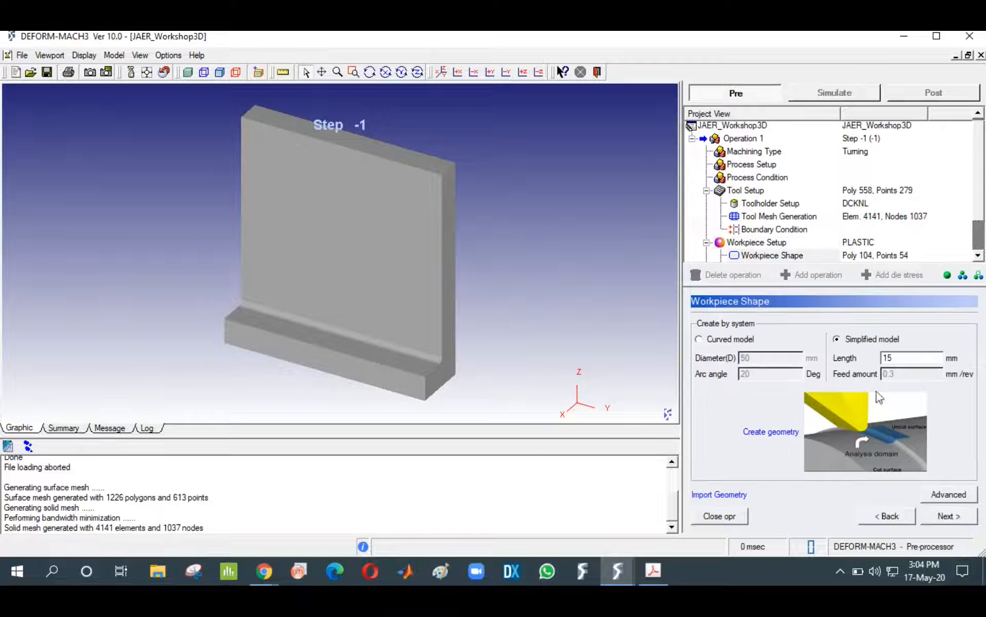
click(784, 433)
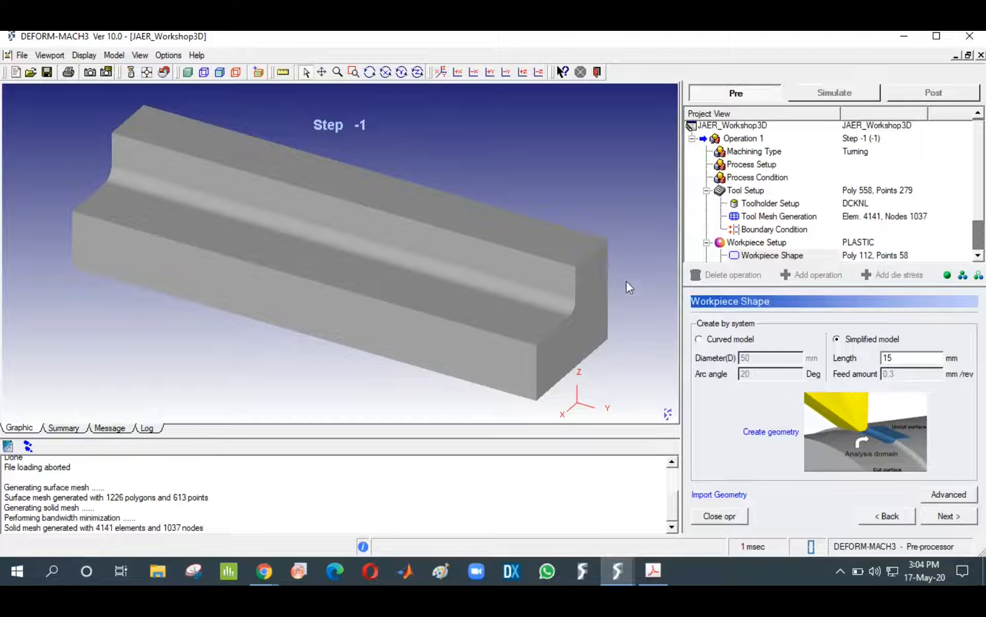
click(953, 517)
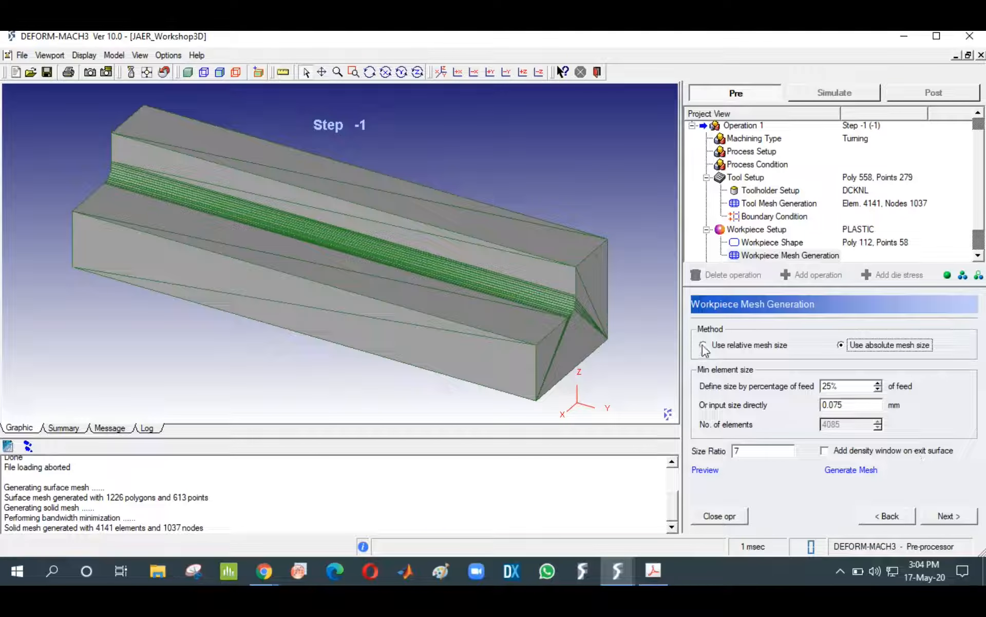
Mesh the workpiece using relative mesh size with 5000 elements, and accept its default boundary conditions
click(704, 345)
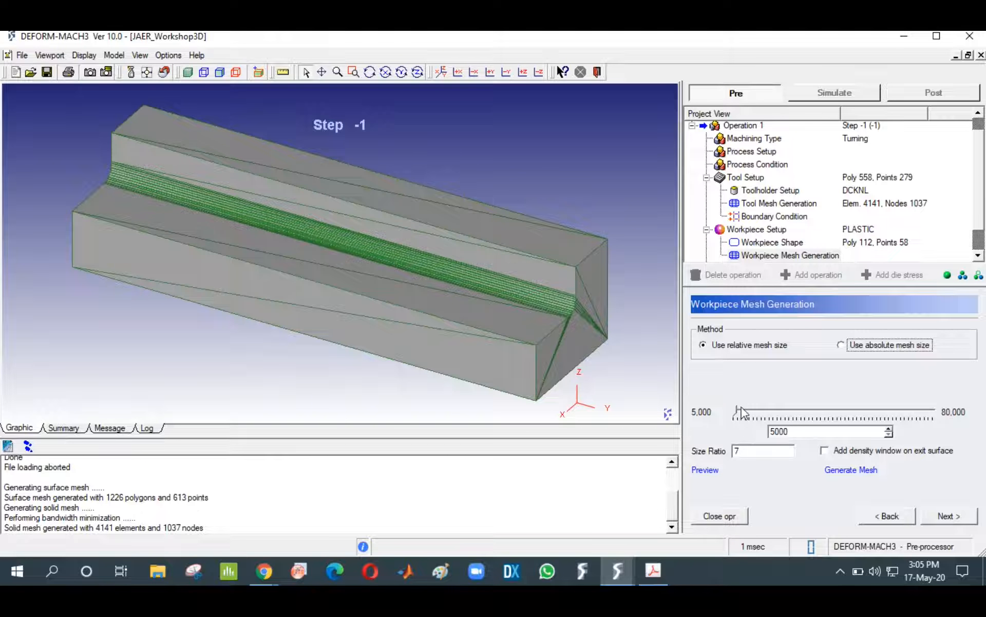
double_click(822, 432)
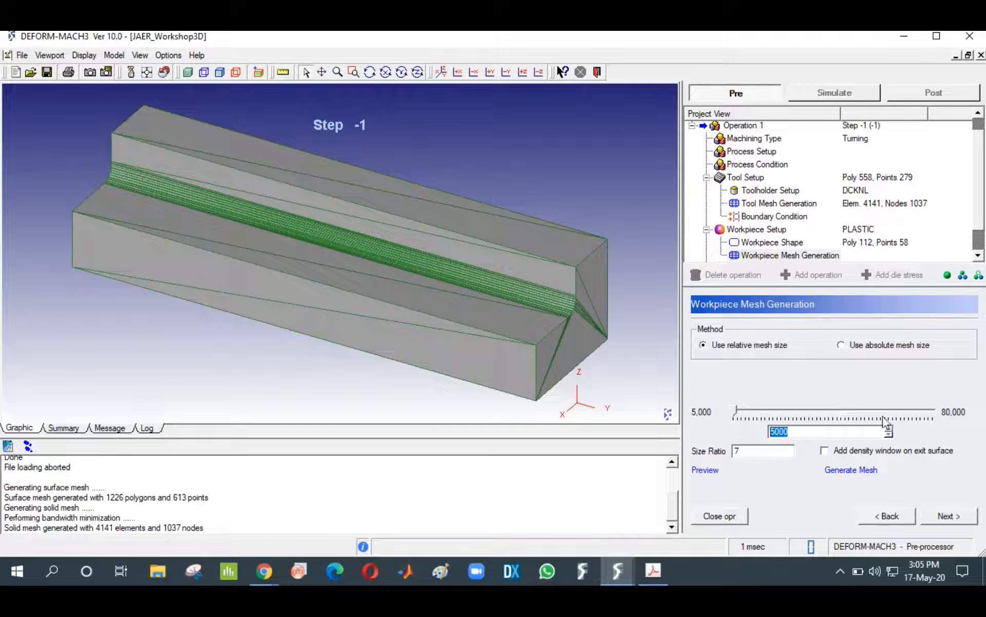
click(948, 521)
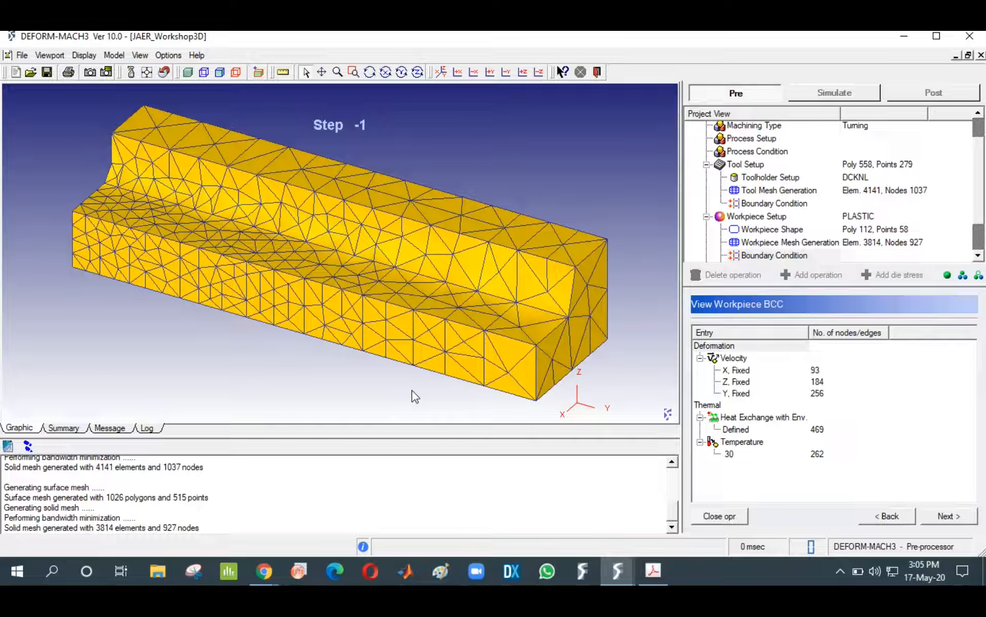
click(955, 516)
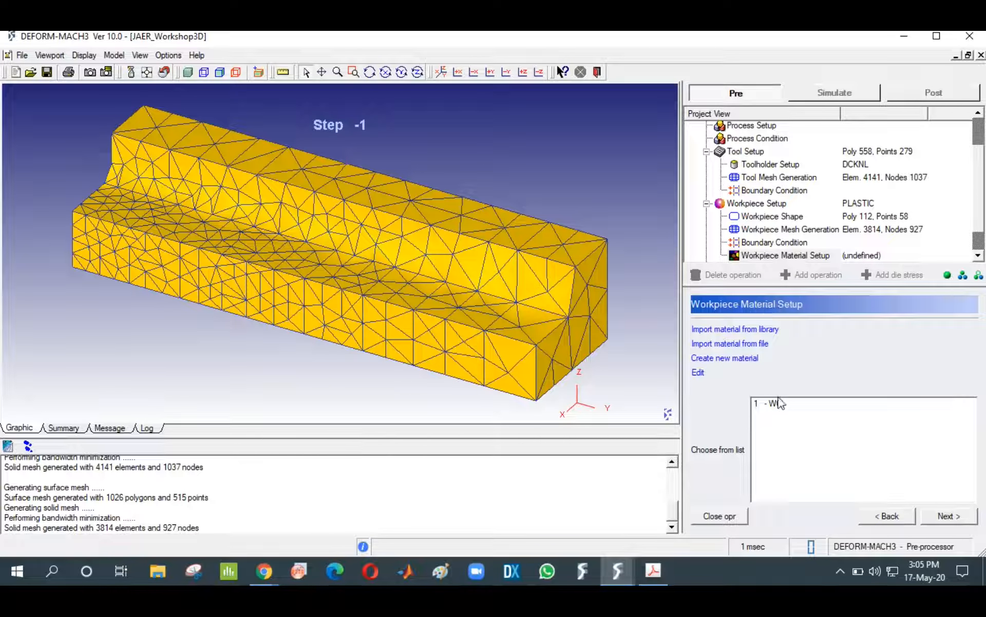
Import the steel AISI-1045 machining (ERC) from the material library, assign it to the workpiece, and continue to the simulation controls
click(731, 330)
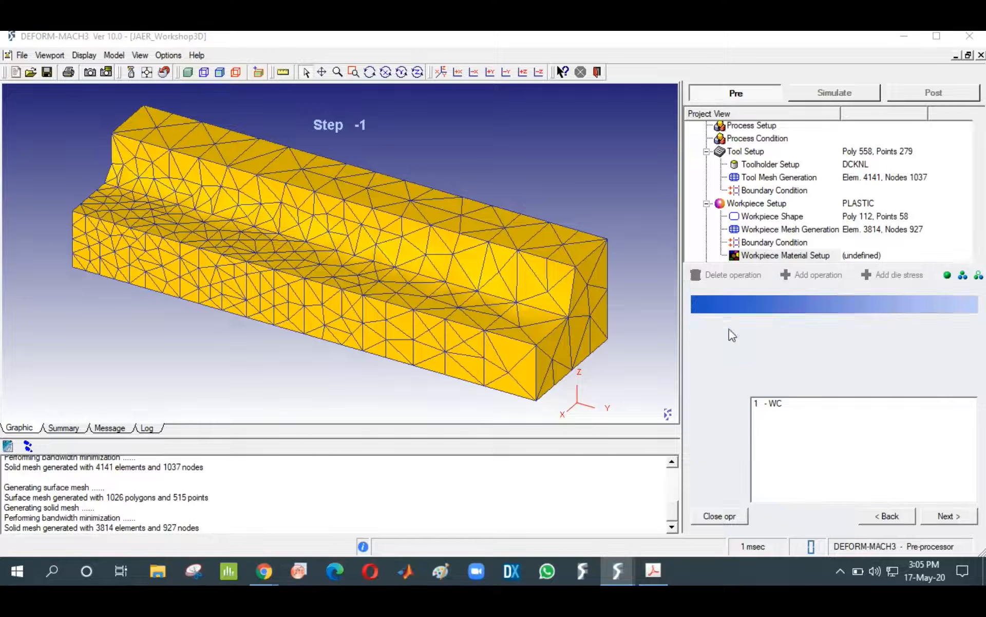
click(350, 310)
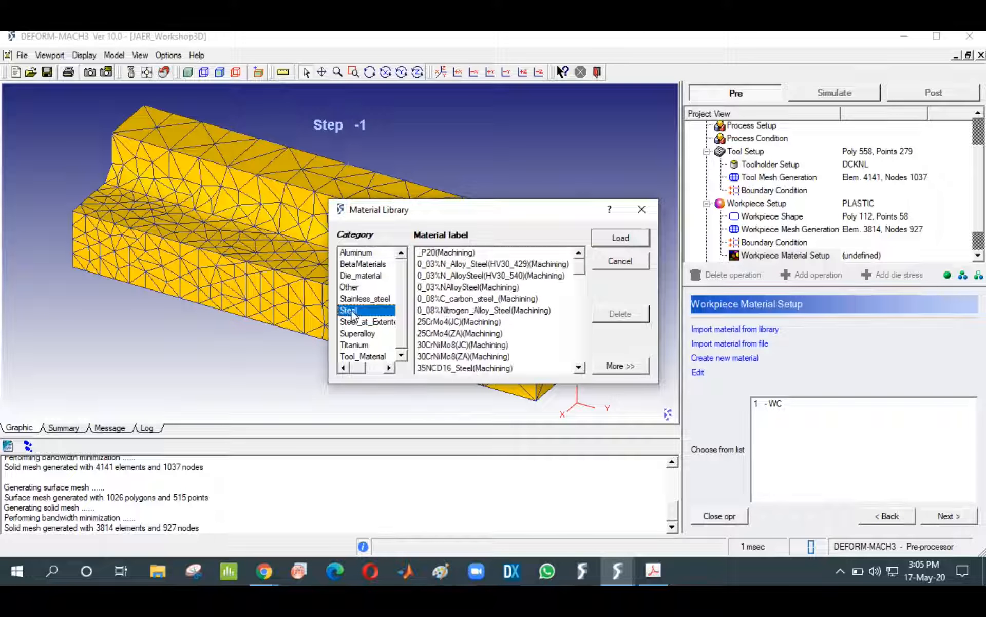
scroll(514, 307, down, 5)
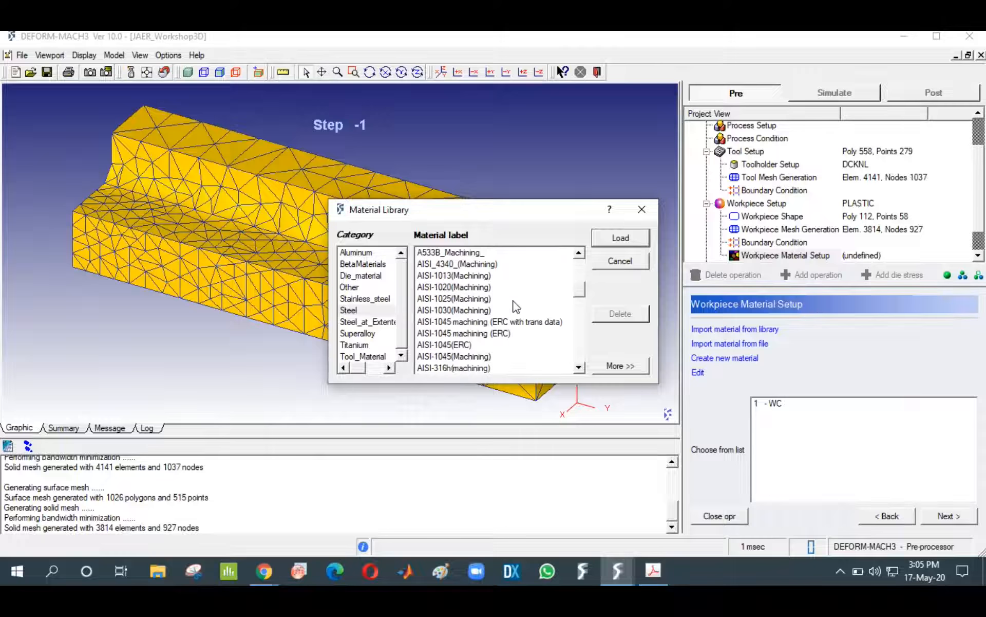
click(494, 333)
click(611, 368)
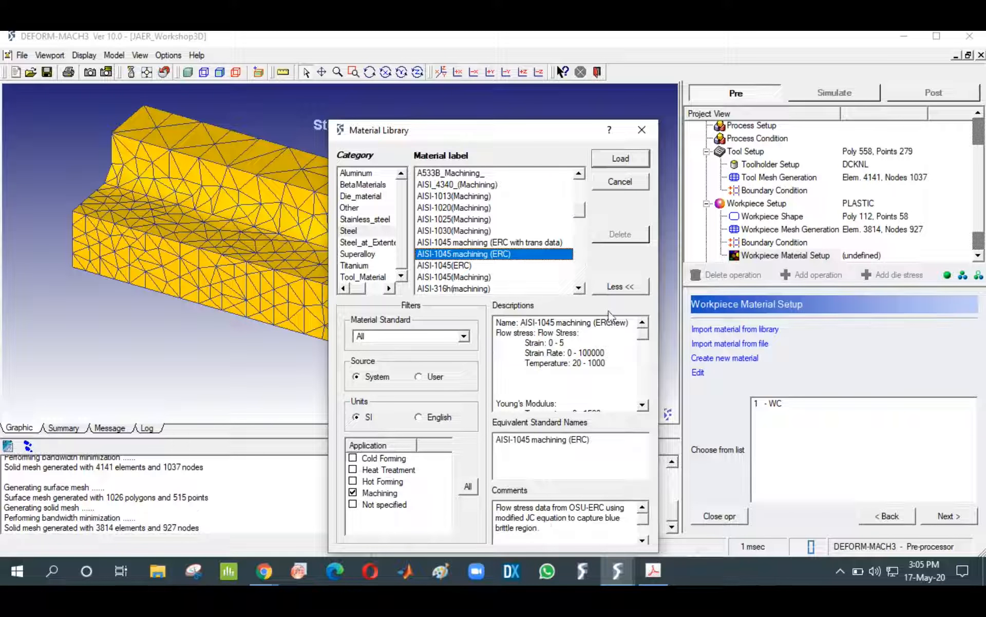
click(625, 159)
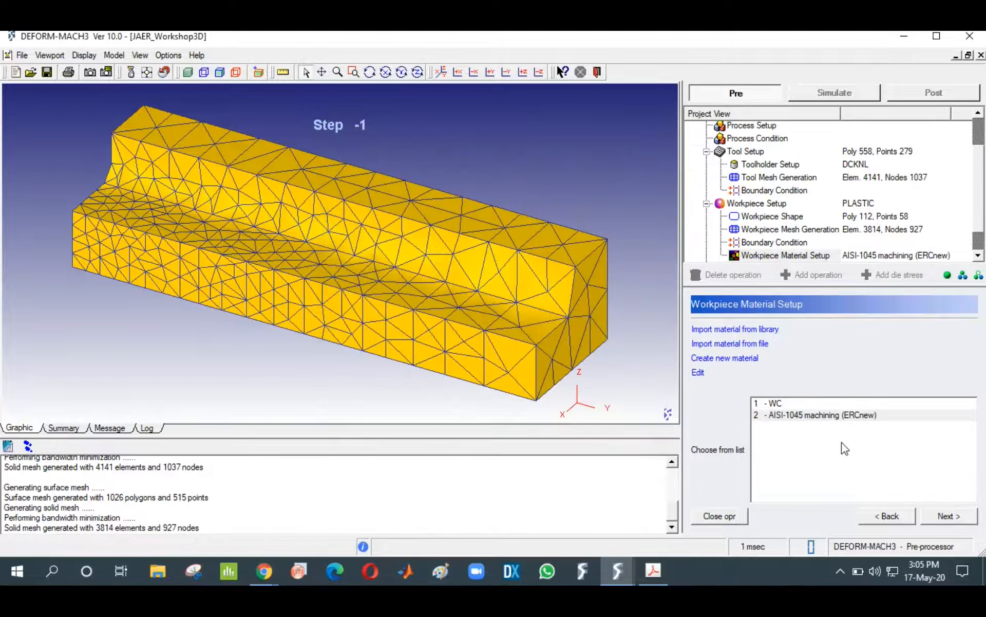
click(846, 417)
click(962, 520)
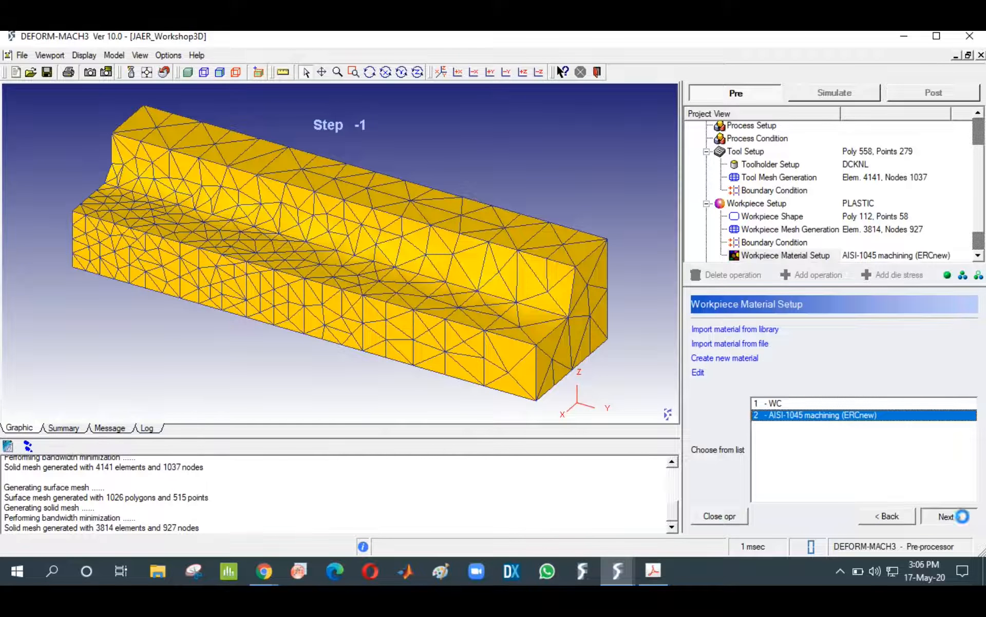
Set 100 simulation steps, a step increment to save of 5, and an arc length to cut of 10 mm
drag(819, 331, 790, 332)
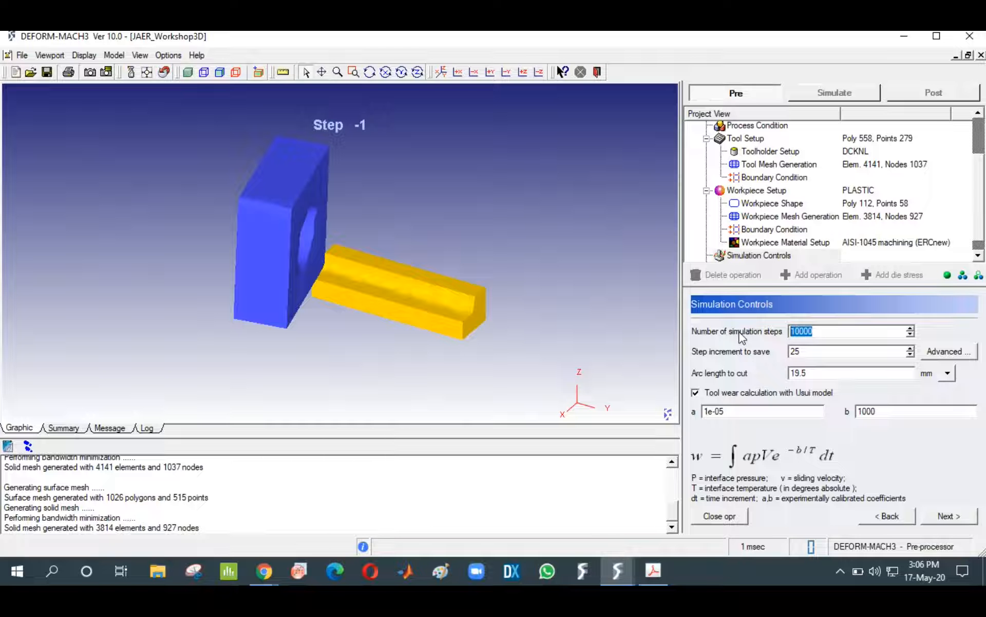
text(100)
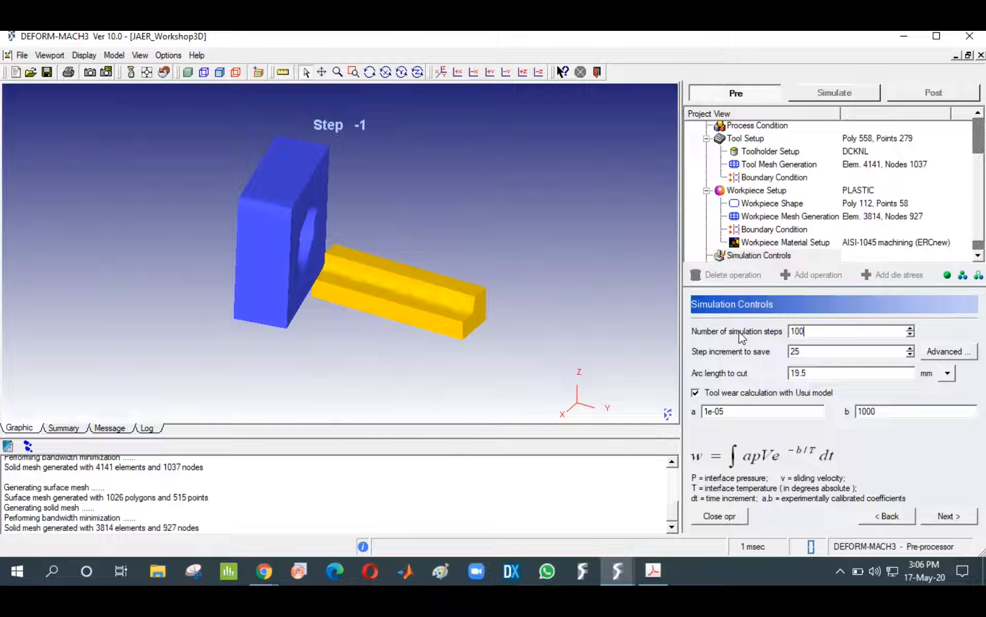
double_click(796, 351)
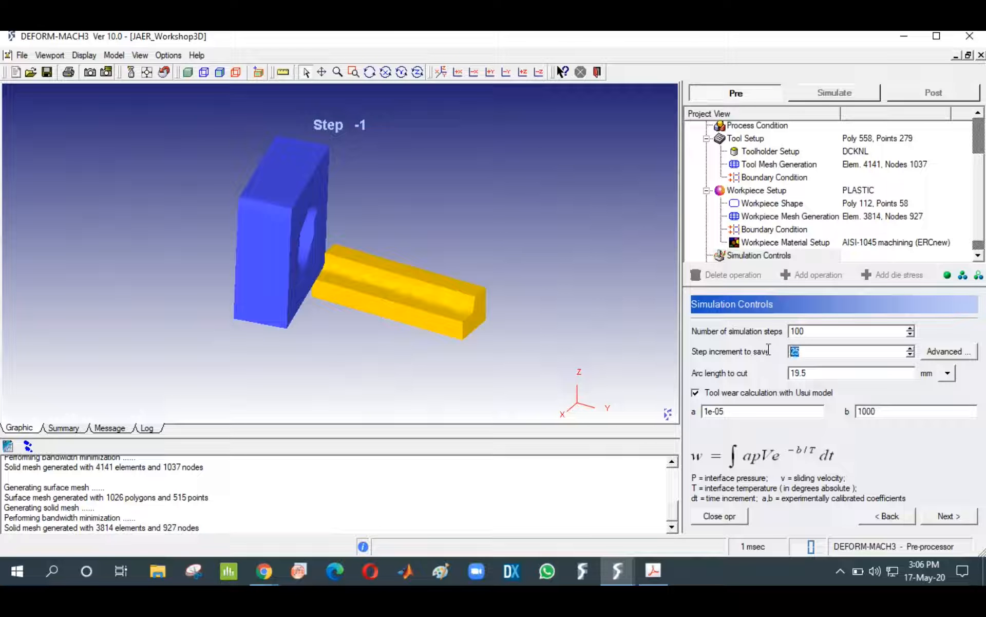
text(5)
drag(806, 374, 776, 374)
text(10)
Set the Usui tool wear coefficients from the paper, a = 0.0000000078 and b = 5302, and accept the advanced simulation controls unchanged
double_click(745, 411)
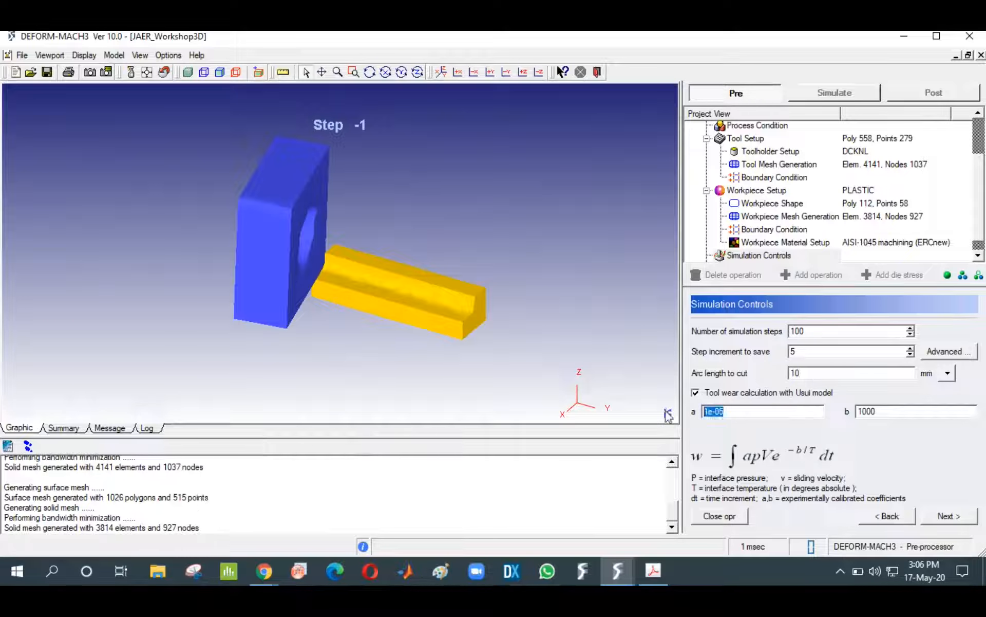
click(653, 570)
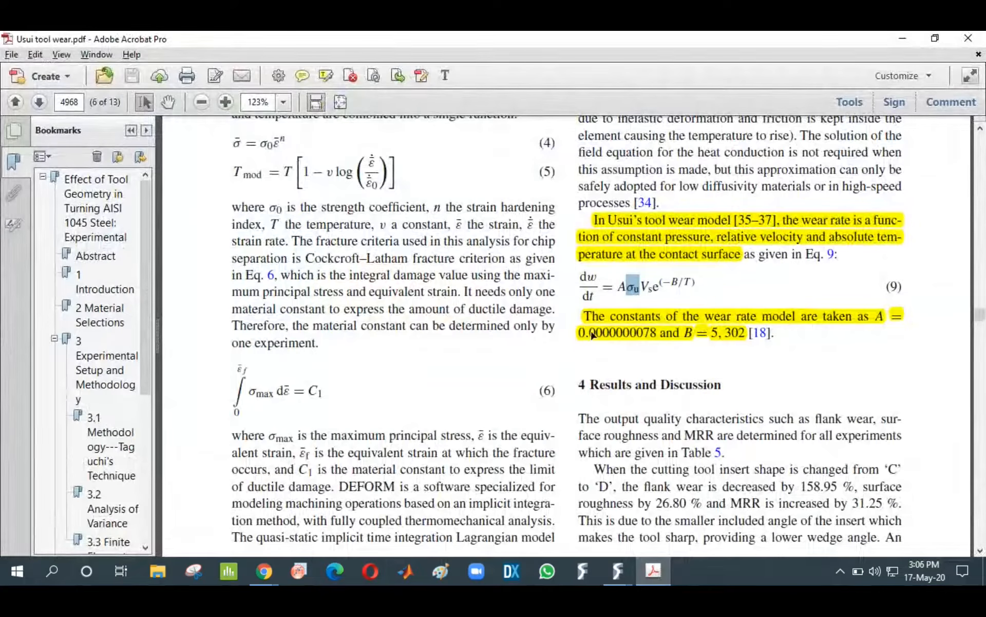
click(660, 571)
text(0.0)
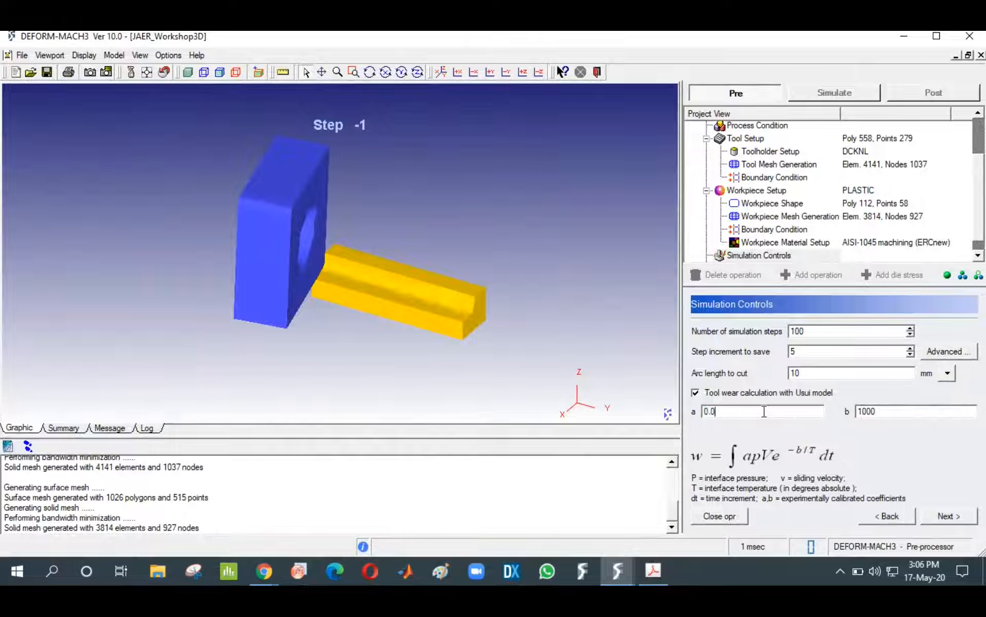
text(000000078)
key(Tab)
text(53)
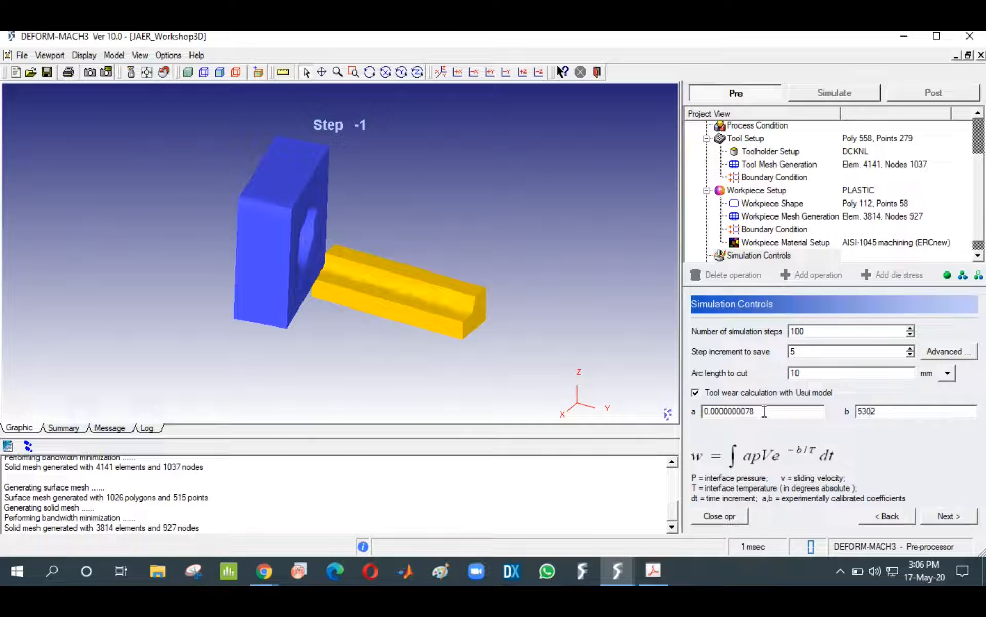
click(948, 351)
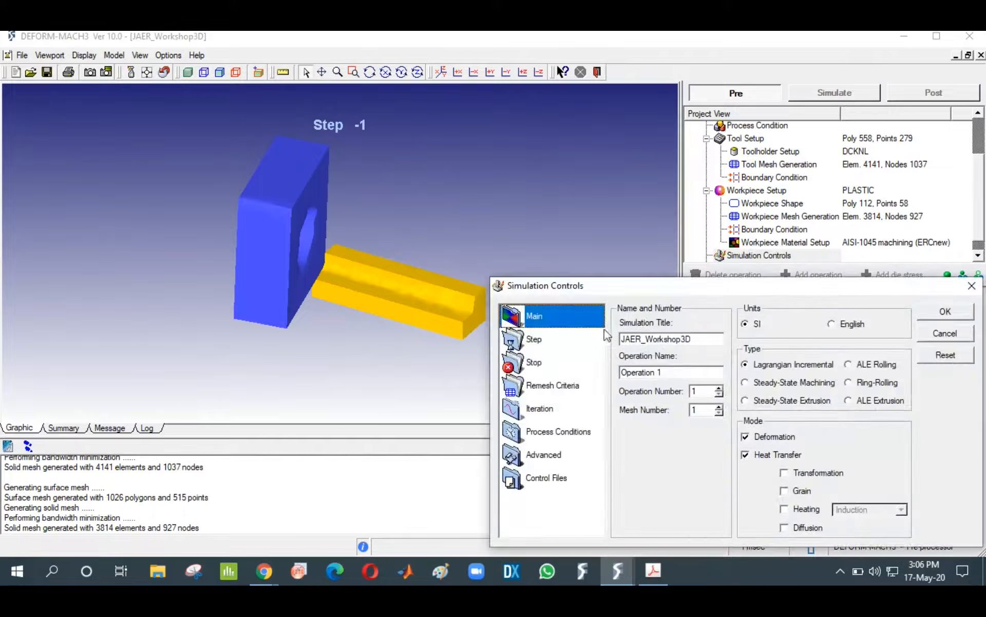
click(946, 312)
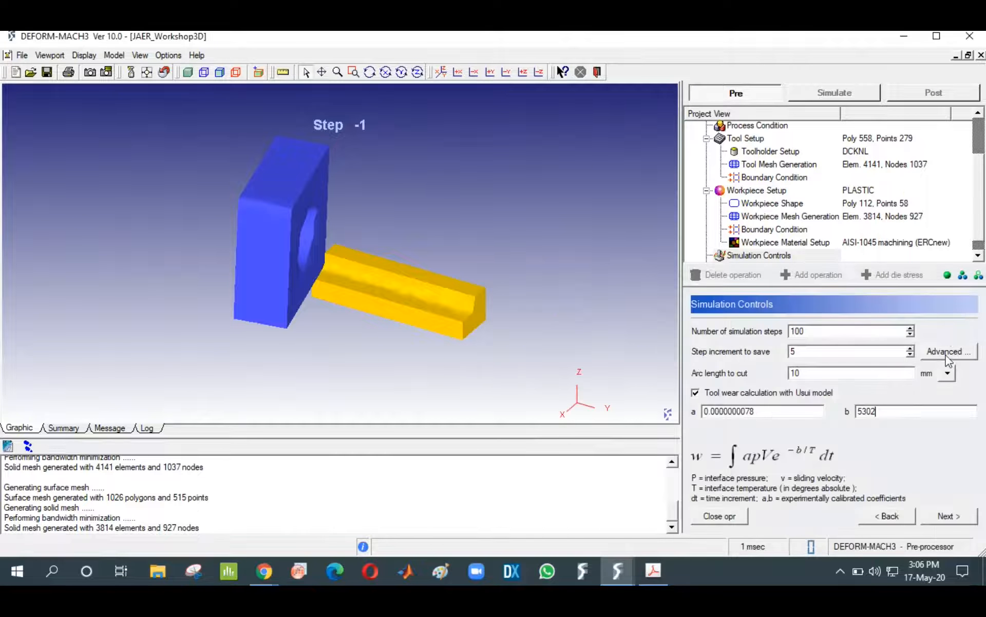
click(959, 522)
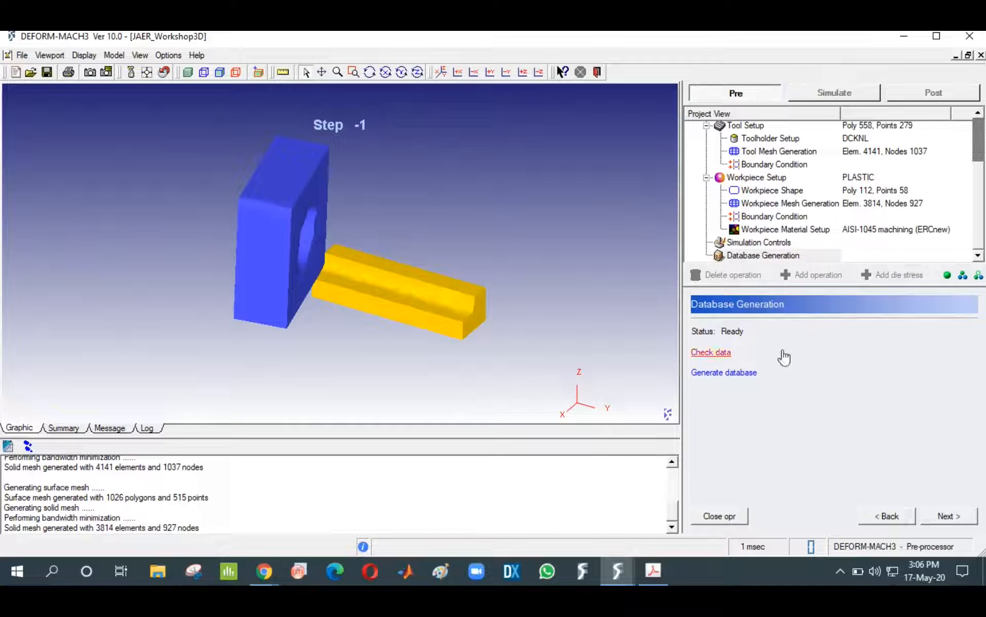
Check the simulation data and generate the database, closing the current operation when finished
click(714, 351)
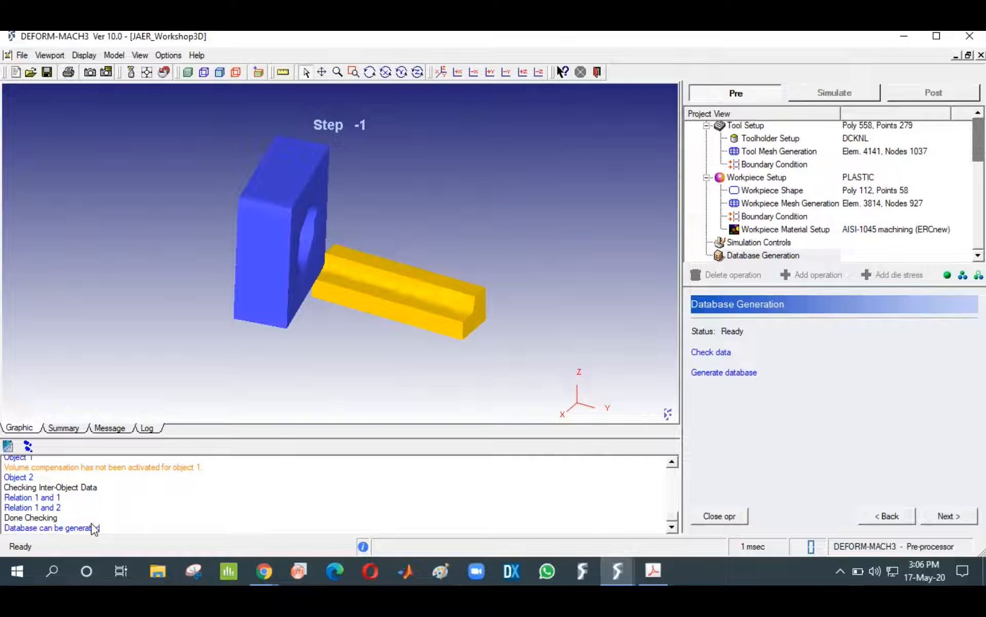
click(728, 374)
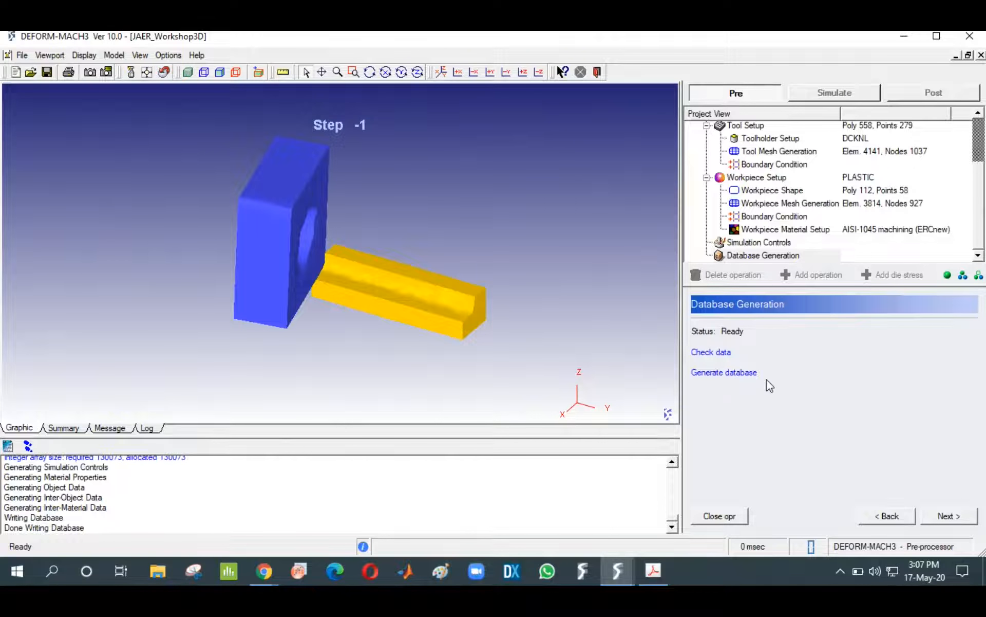
click(947, 516)
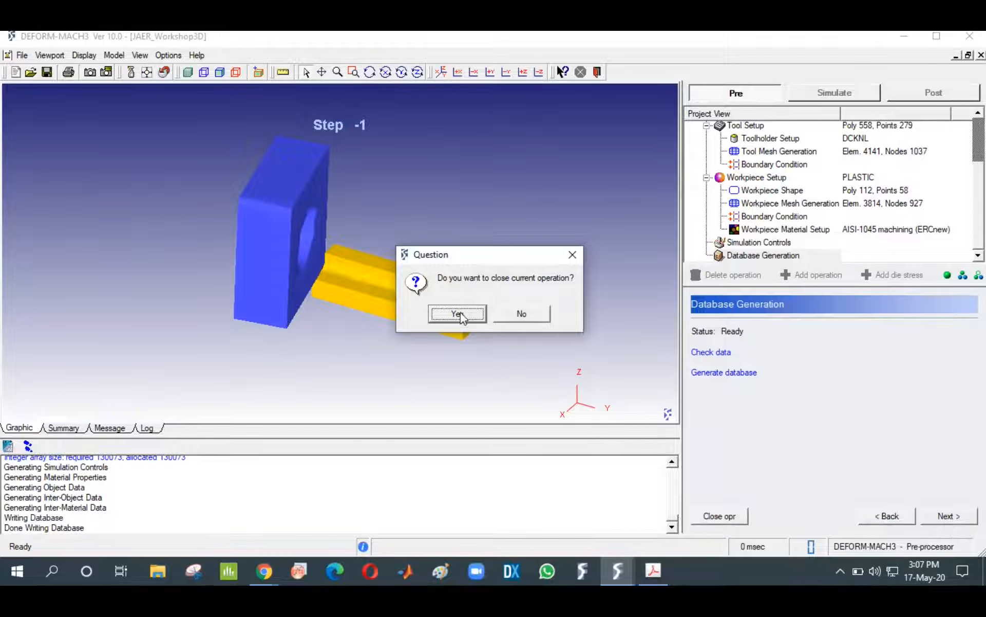
click(459, 314)
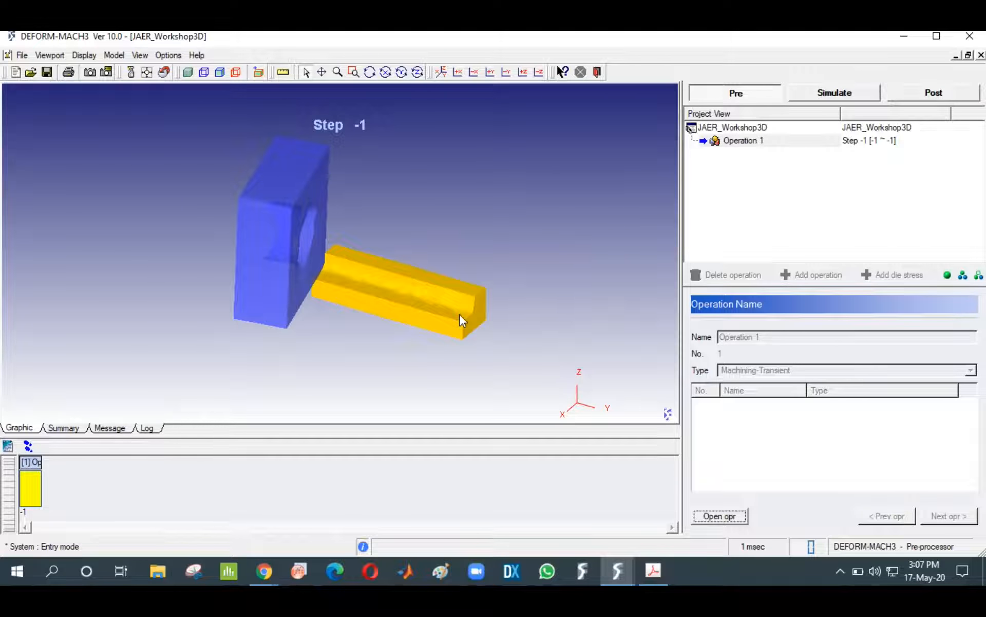
Run the simulation of Operation 1 without multiple processors and acknowledge its submission
click(809, 97)
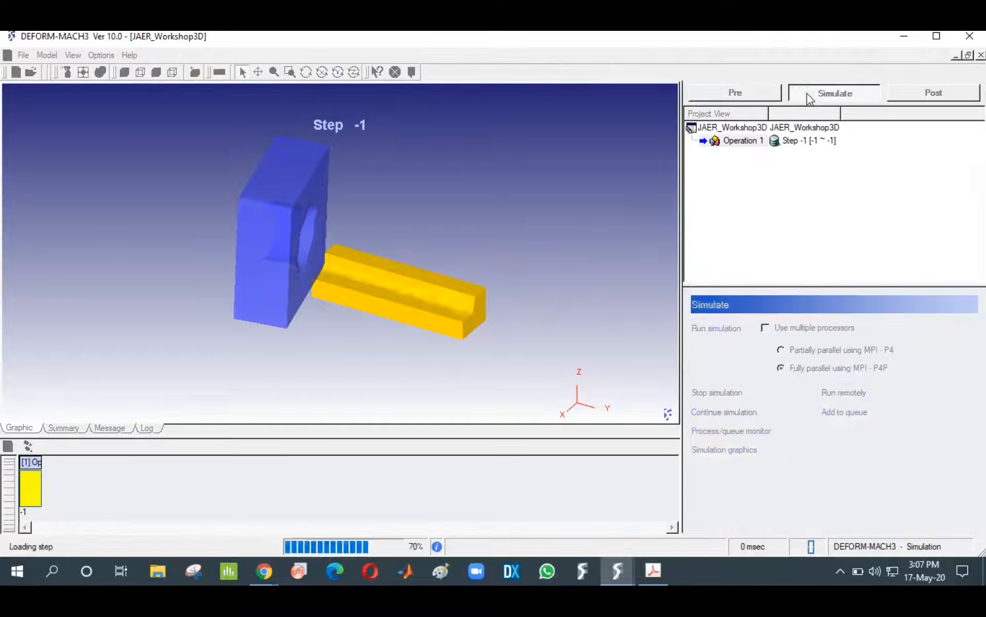
click(725, 330)
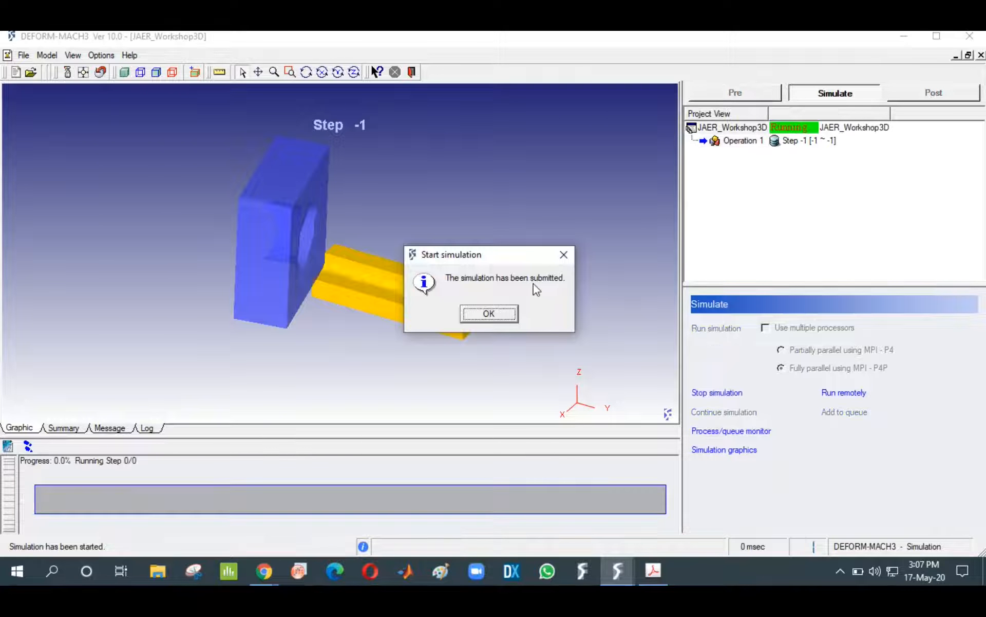
click(501, 315)
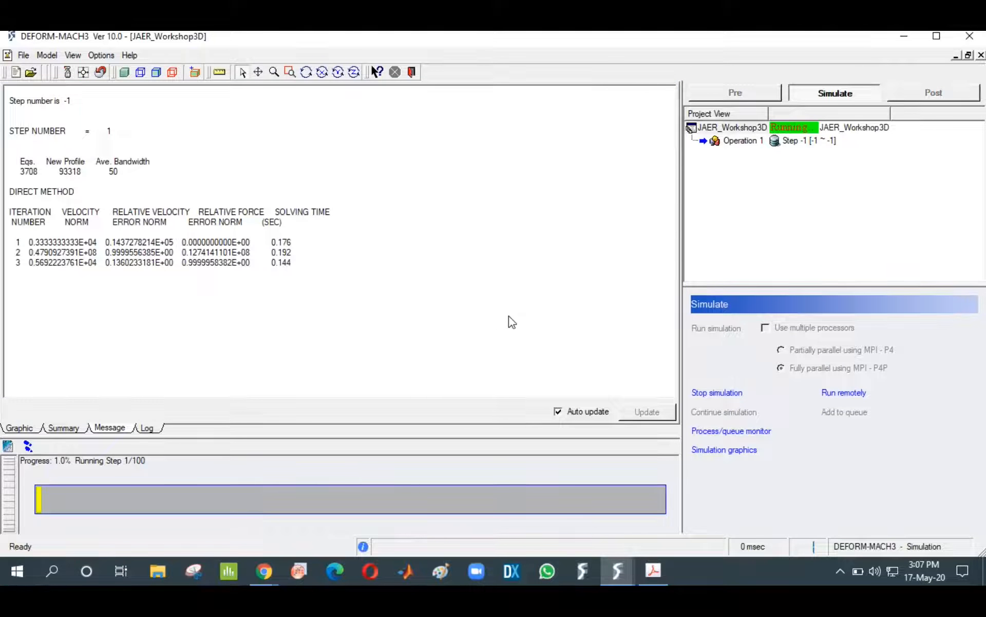
Open the simulation graphics for the running job and display the temperature as a smooth contour
click(733, 457)
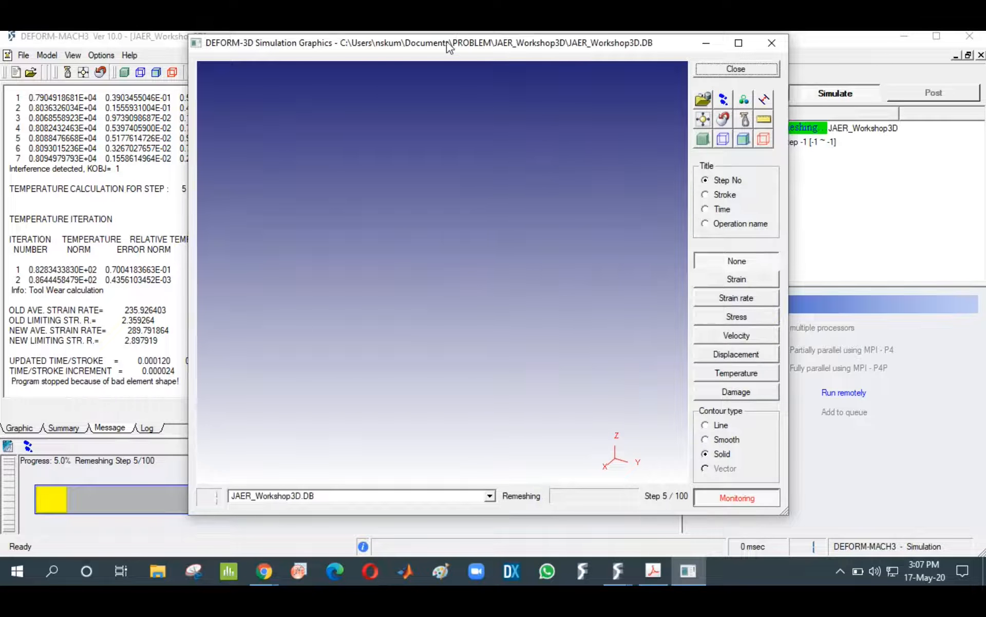
drag(446, 42, 613, 63)
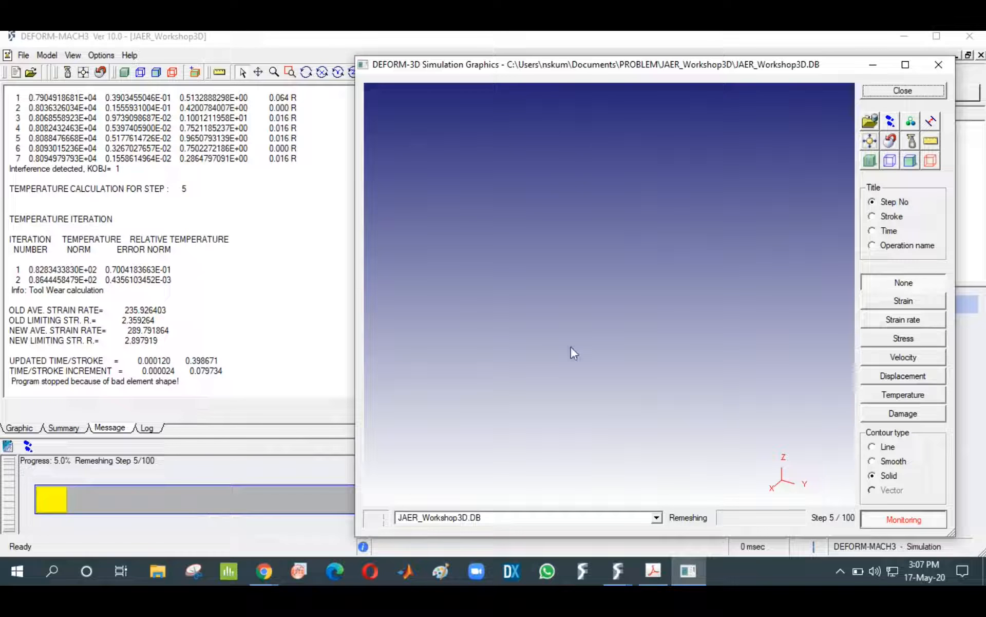
click(905, 400)
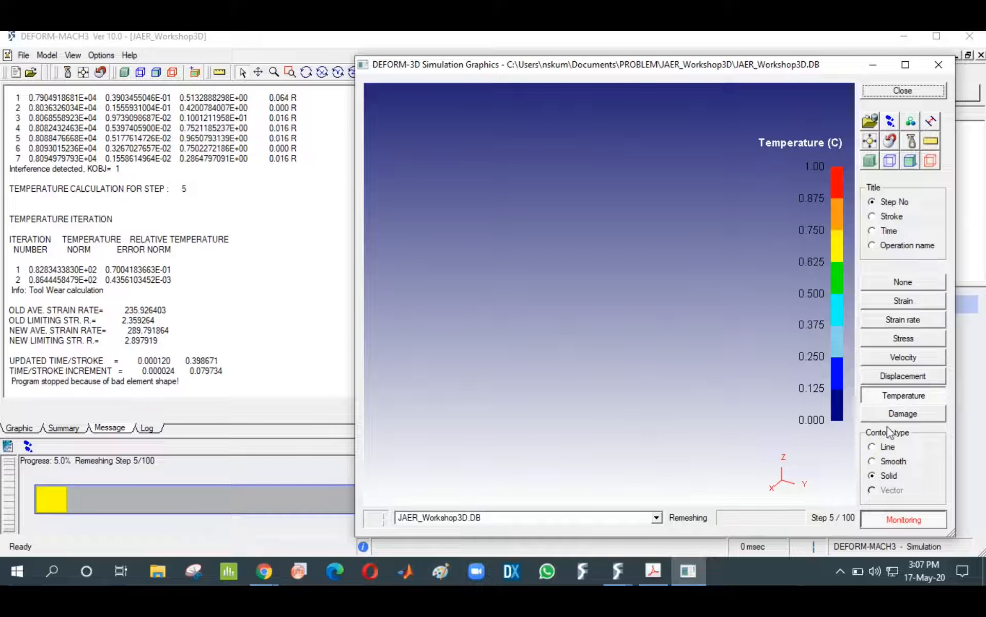
click(877, 461)
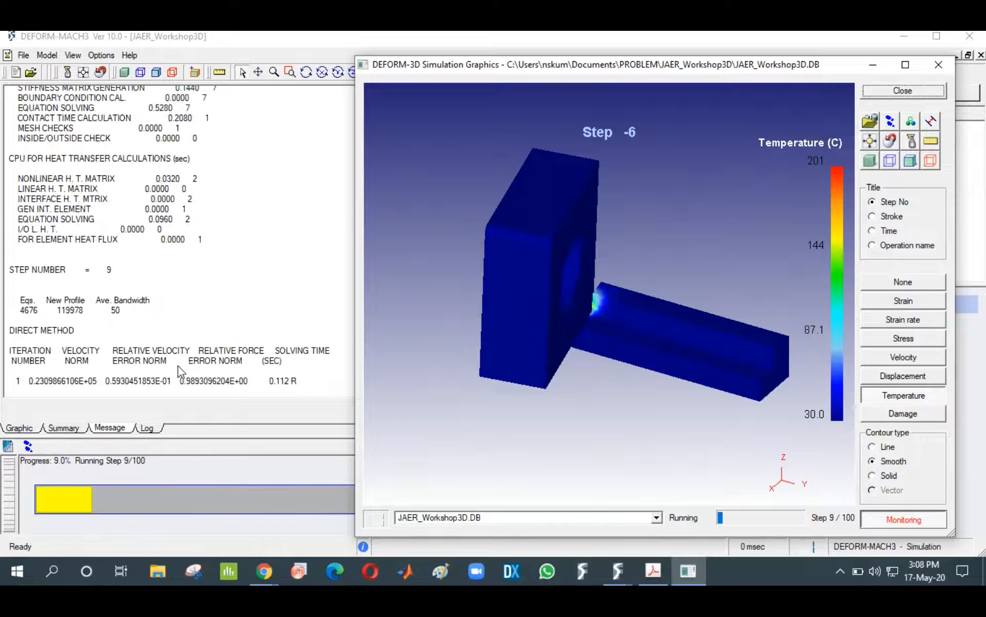
View the stress, velocity and displacement results of the running simulation, and return to the temperature contour
click(927, 340)
click(908, 360)
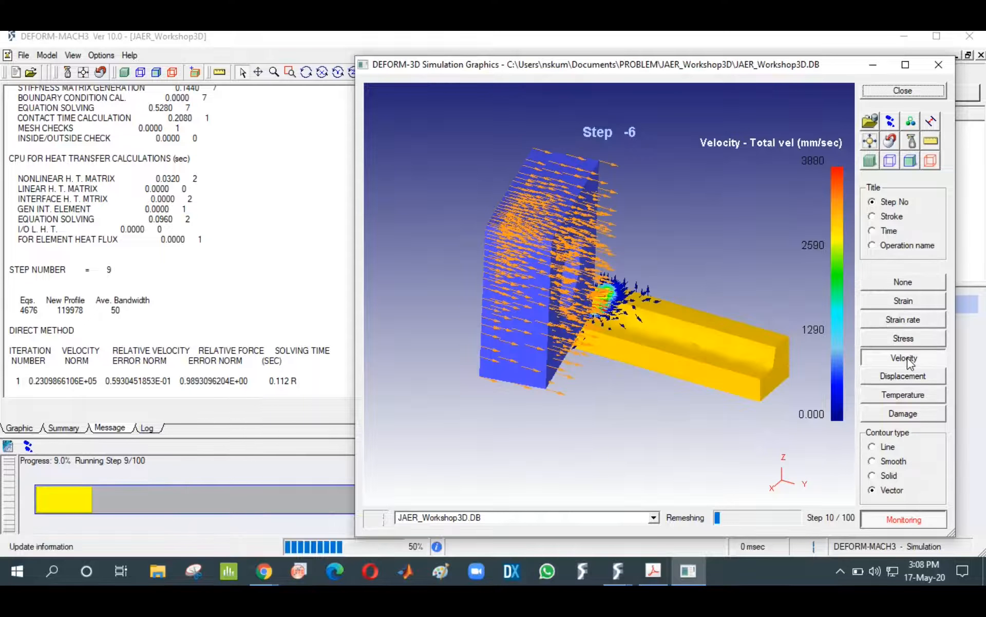
click(900, 377)
click(901, 397)
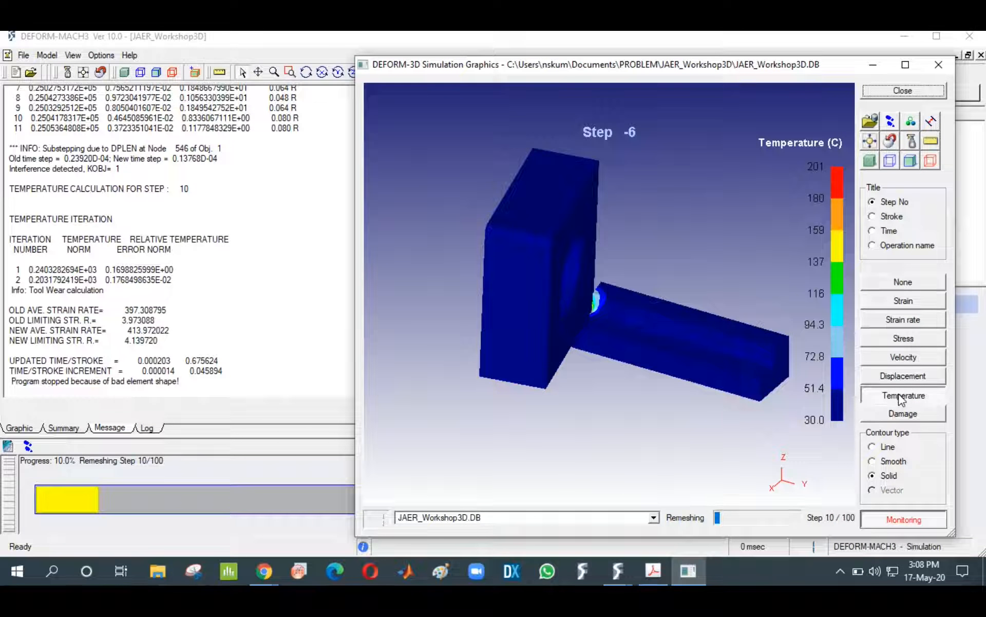
Compare the mesh, wireframe and outline display modes, and show the temperature as a smooth contour over the shaded mesh
click(911, 162)
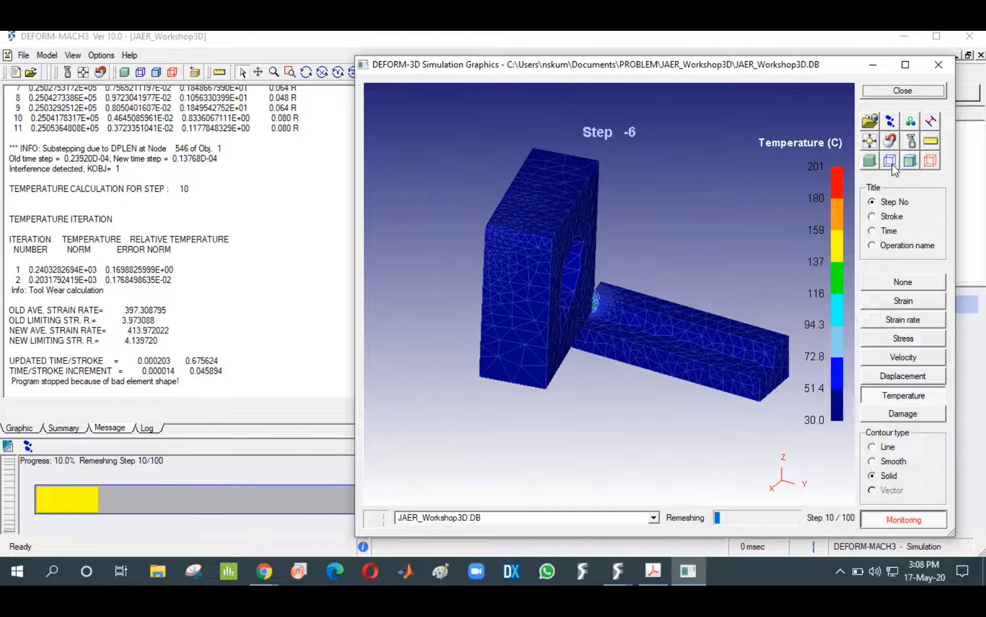
click(892, 163)
click(910, 162)
click(931, 162)
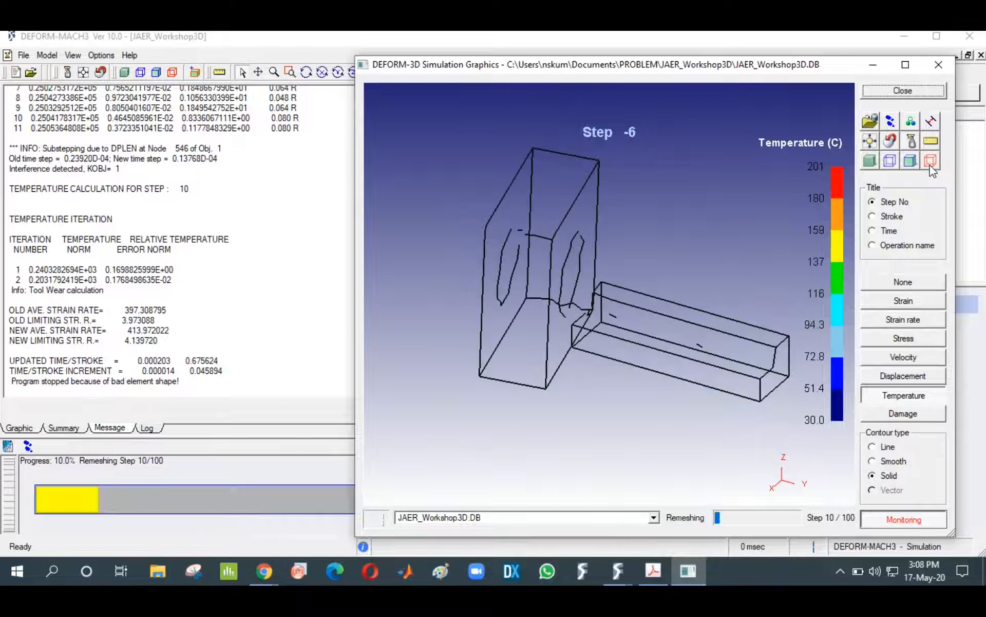
click(907, 163)
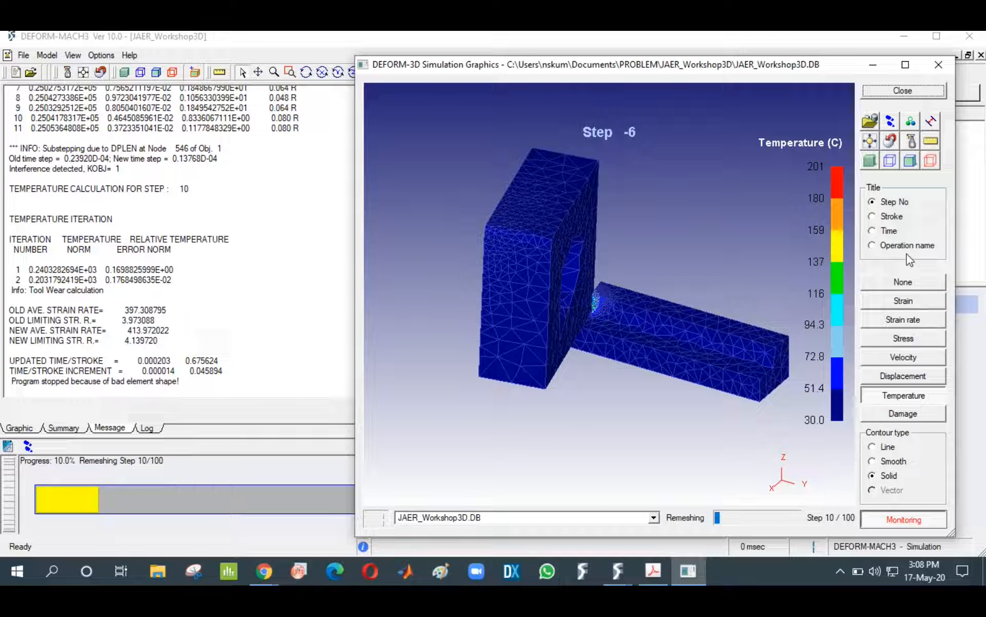
click(873, 461)
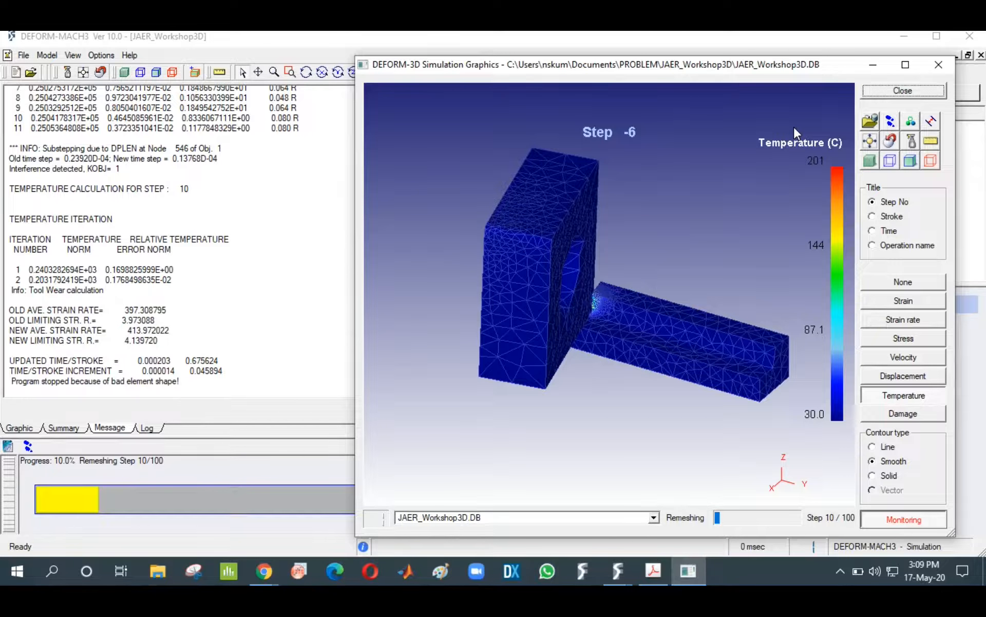
Close the simulation graphics and the DEFORM-MACH3 project window, and minimize the DEFORM-3D Machining console
click(938, 65)
click(969, 36)
click(479, 313)
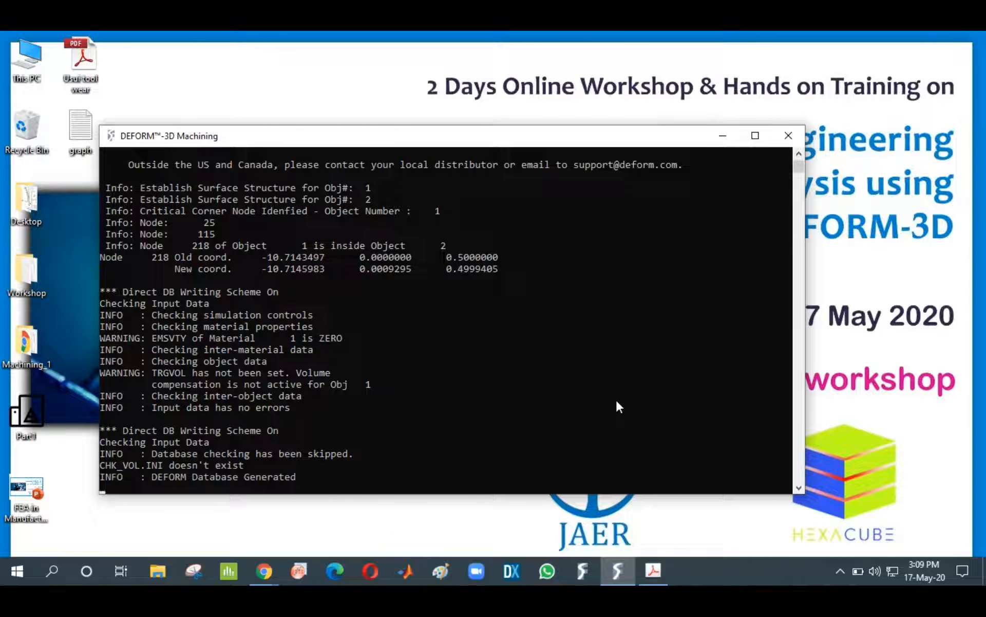
click(714, 135)
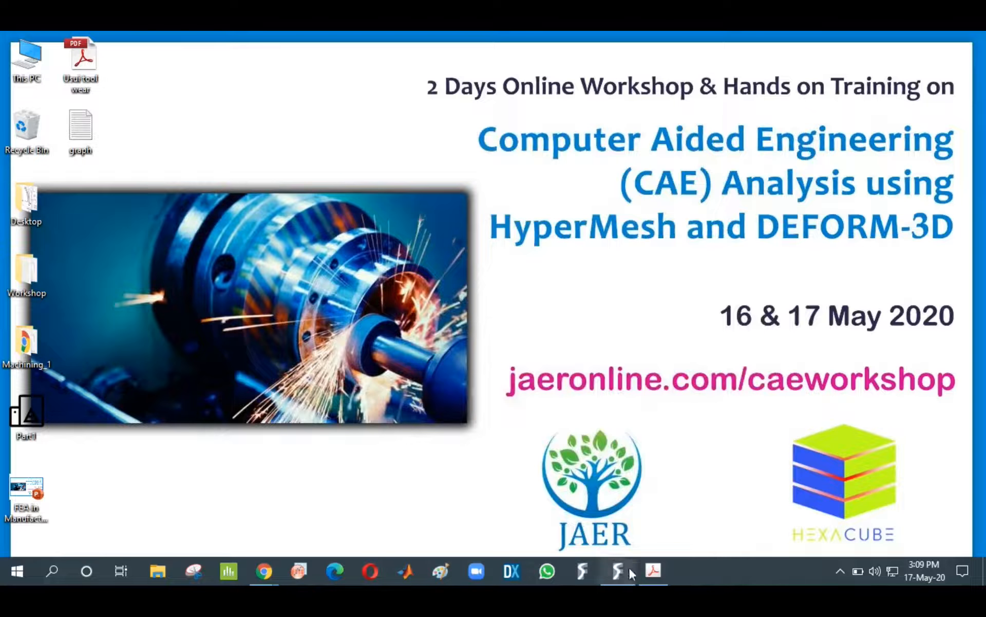
Close the DEFORM-3D Machining console and start a new DEFORM-MACH3 session
mouse_move(624, 569)
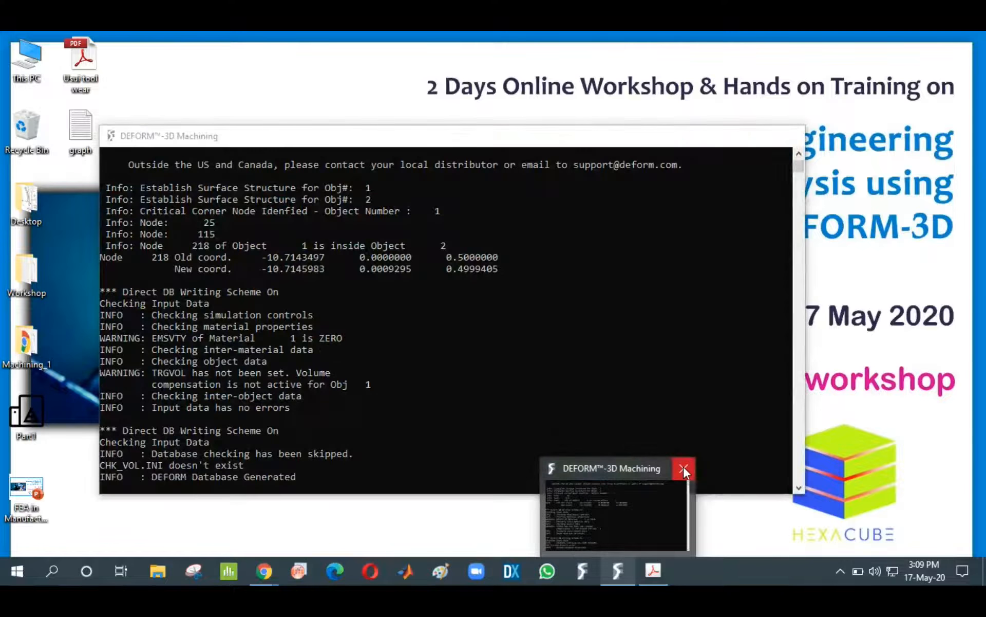
click(683, 467)
click(618, 570)
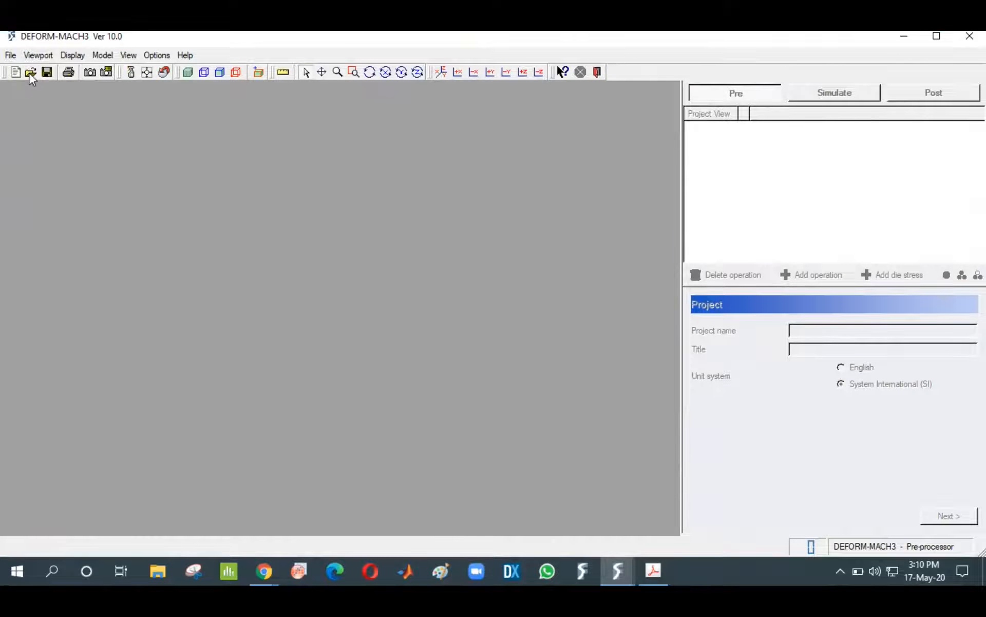
Open the project file Machining_1.d3prj from the Machining_1 folder on the Desktop
click(29, 72)
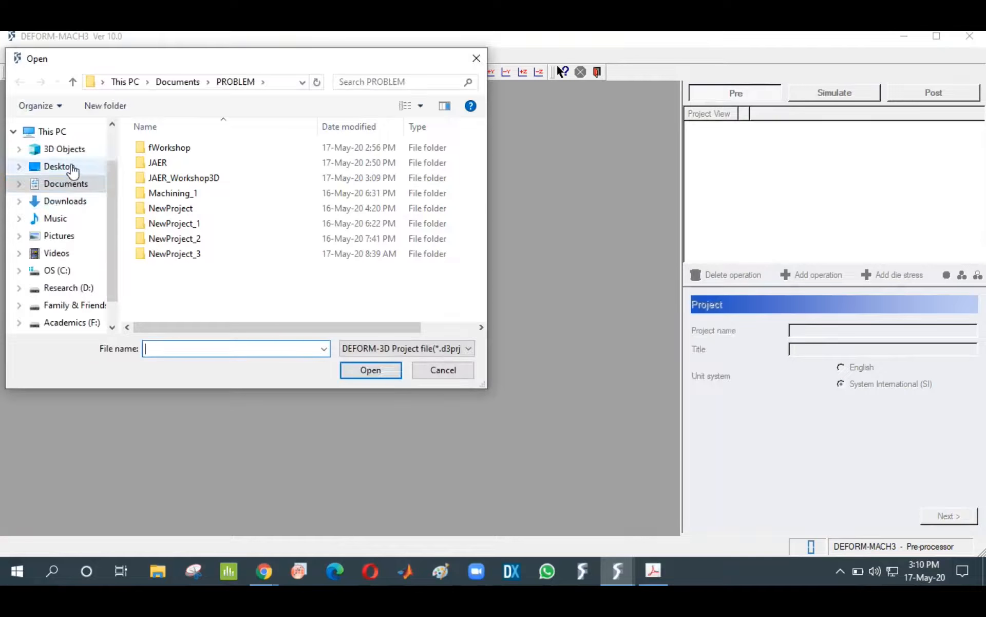
click(71, 167)
double_click(216, 144)
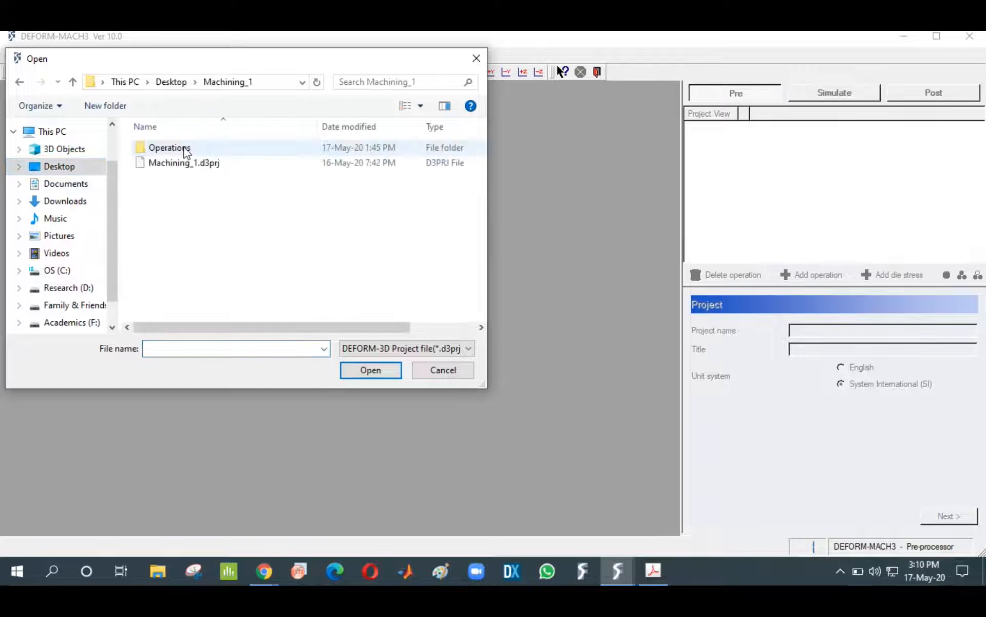
click(154, 163)
click(355, 370)
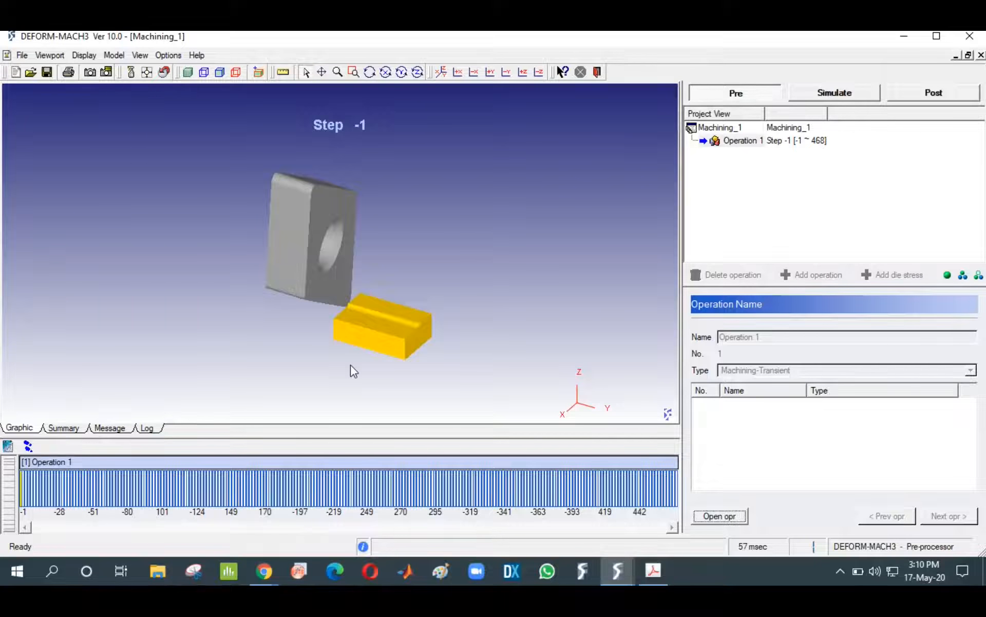
Display the temperature contour on the tool and workpiece in the post-processor and play the animation of Operation 1
click(796, 94)
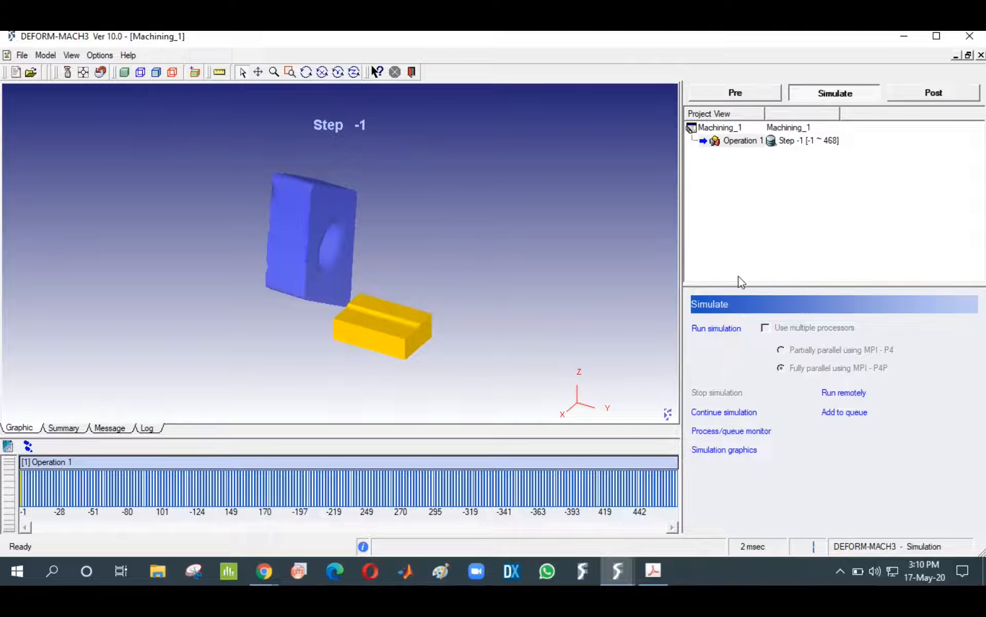
click(912, 95)
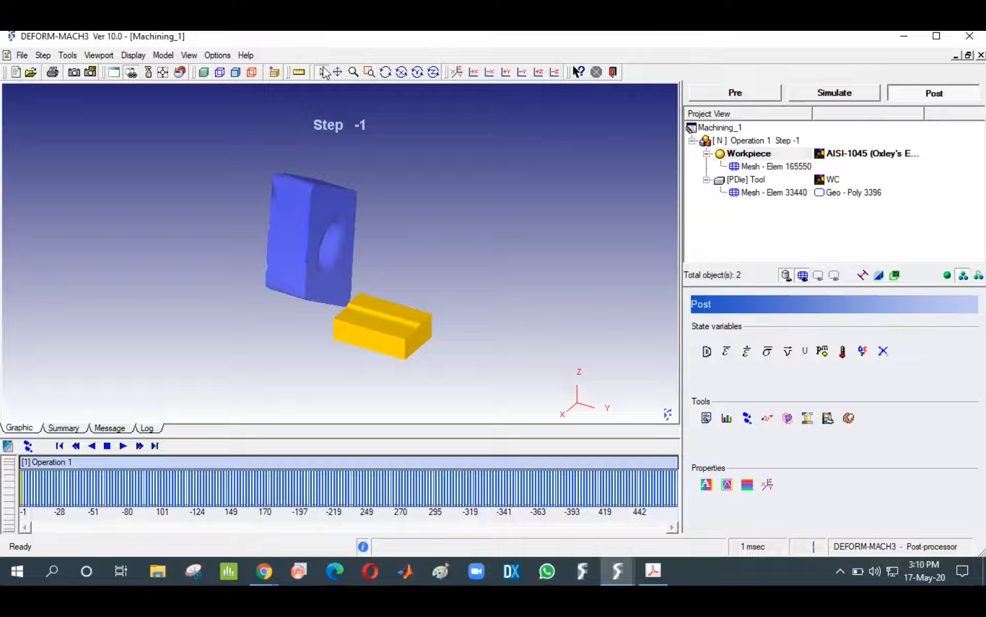
click(369, 72)
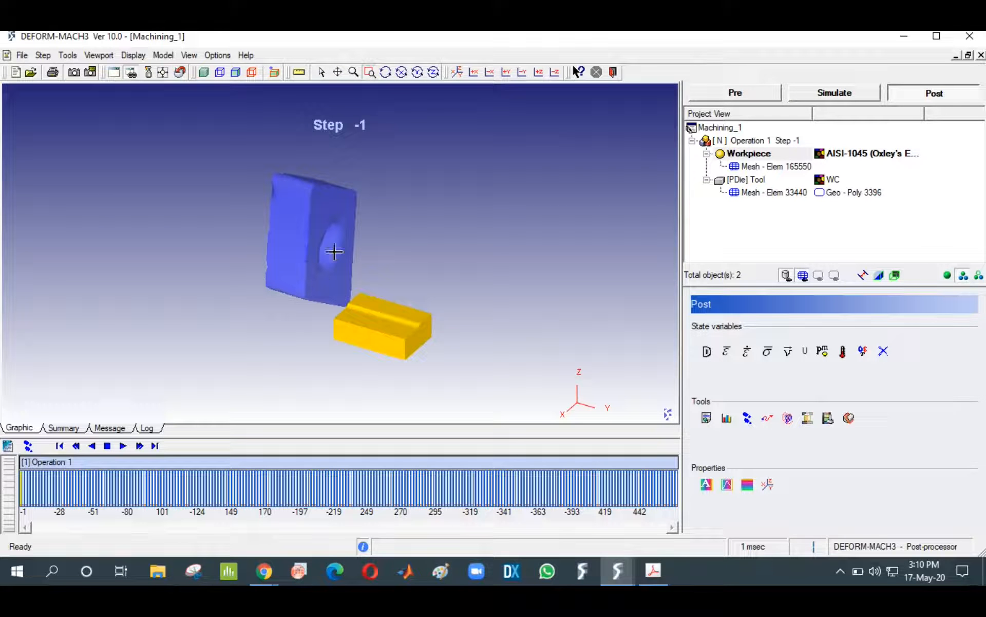
click(373, 320)
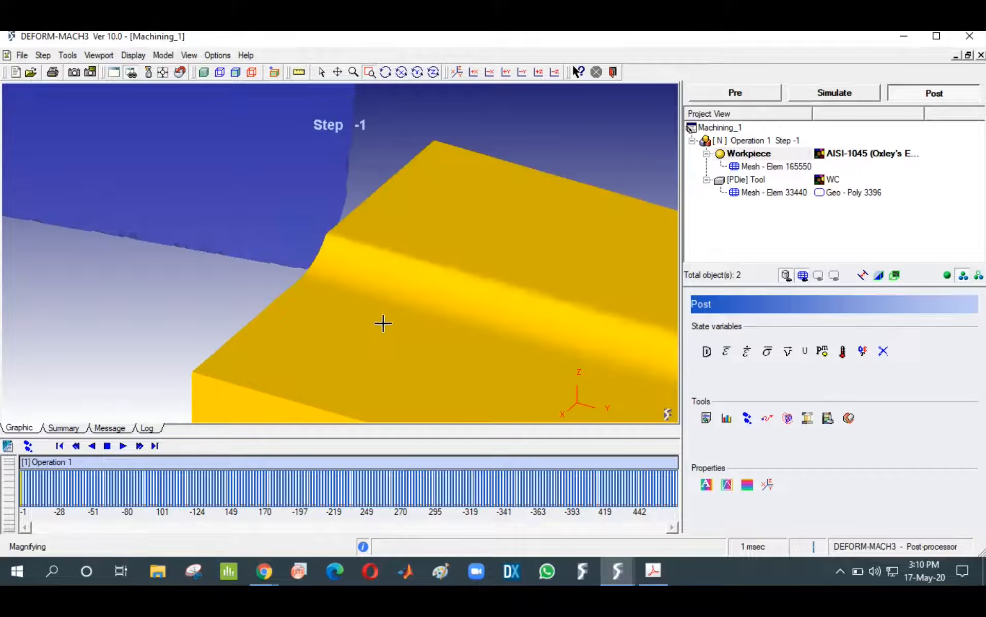
click(354, 72)
drag(326, 154, 552, 369)
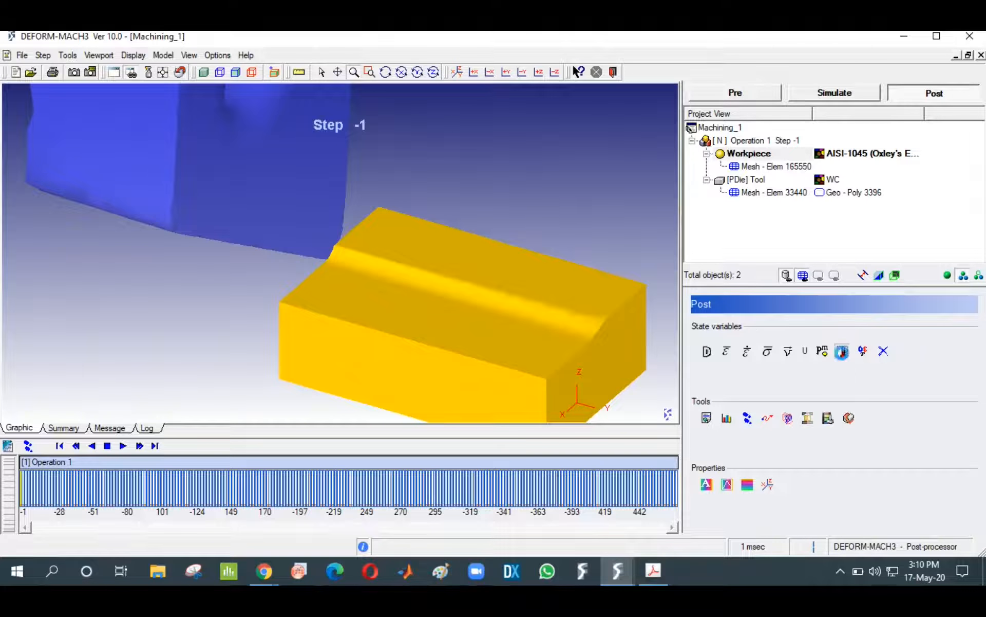
click(841, 351)
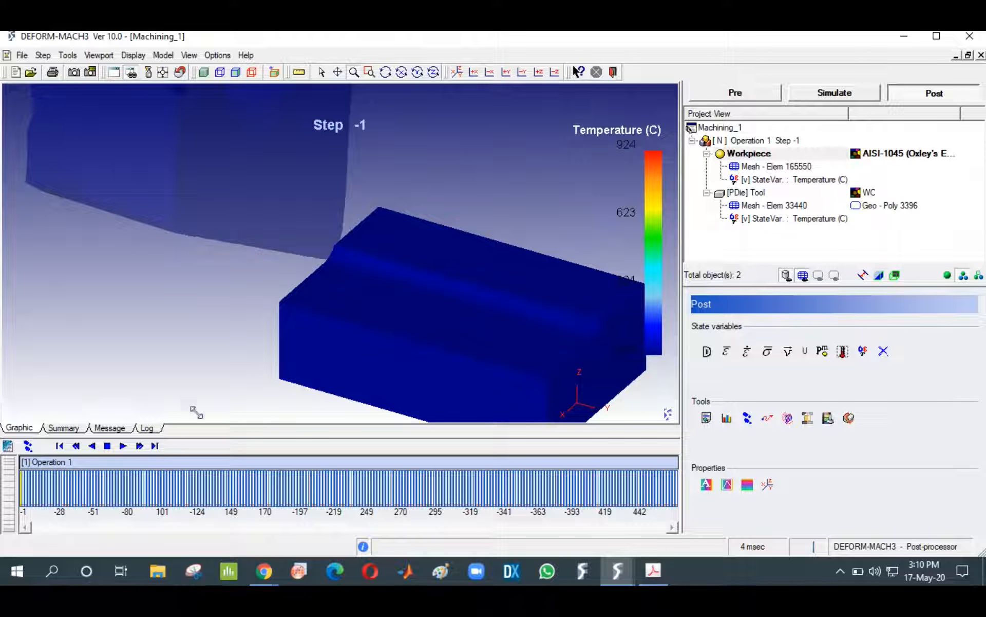
click(122, 447)
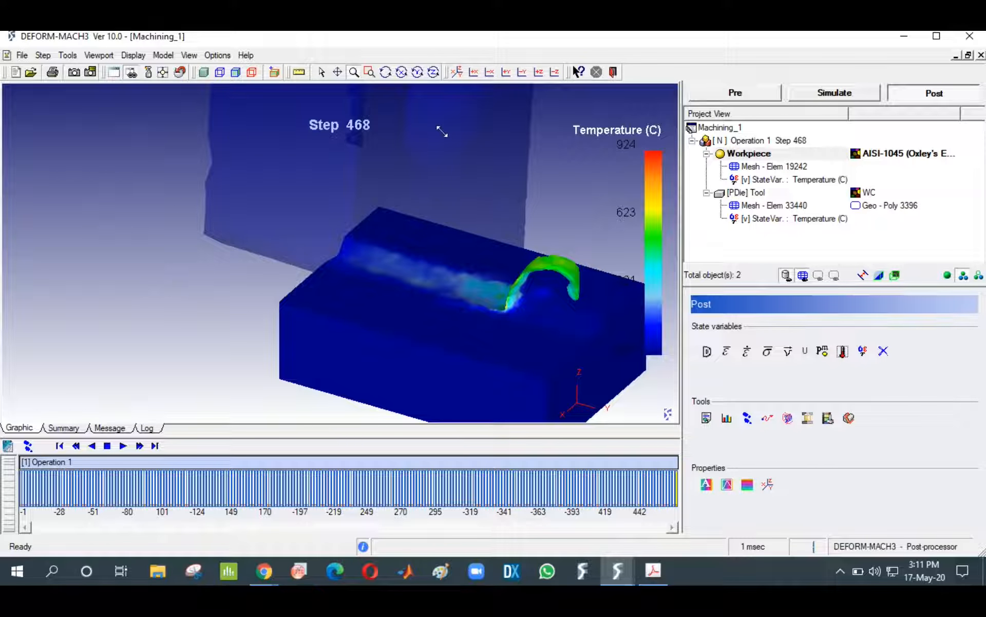
Add a new operation of type Machining-SteadyState after step 468 and open it in the pre-processor
click(740, 92)
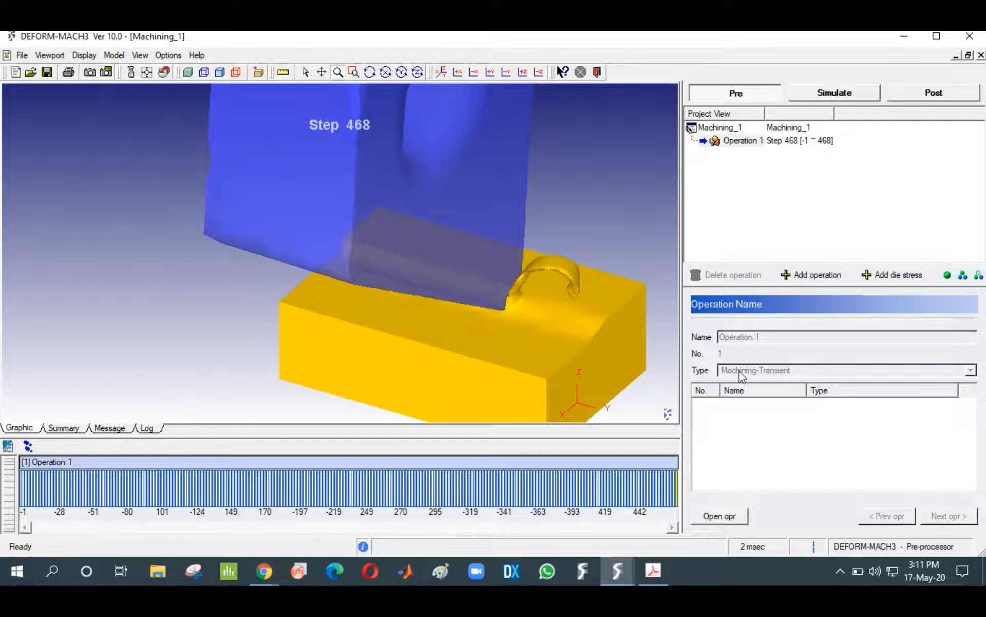
click(798, 277)
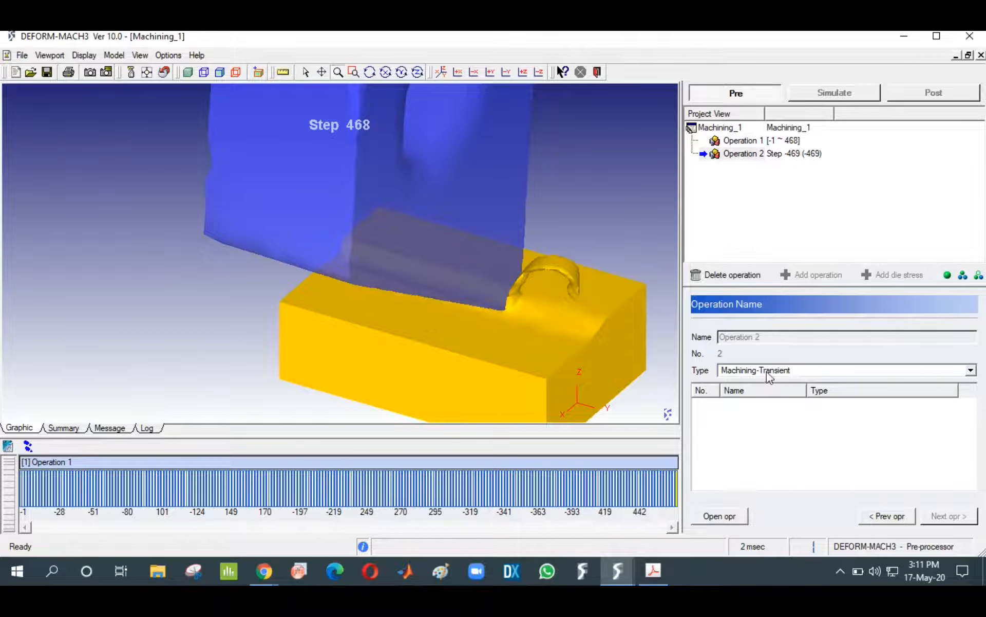
click(767, 372)
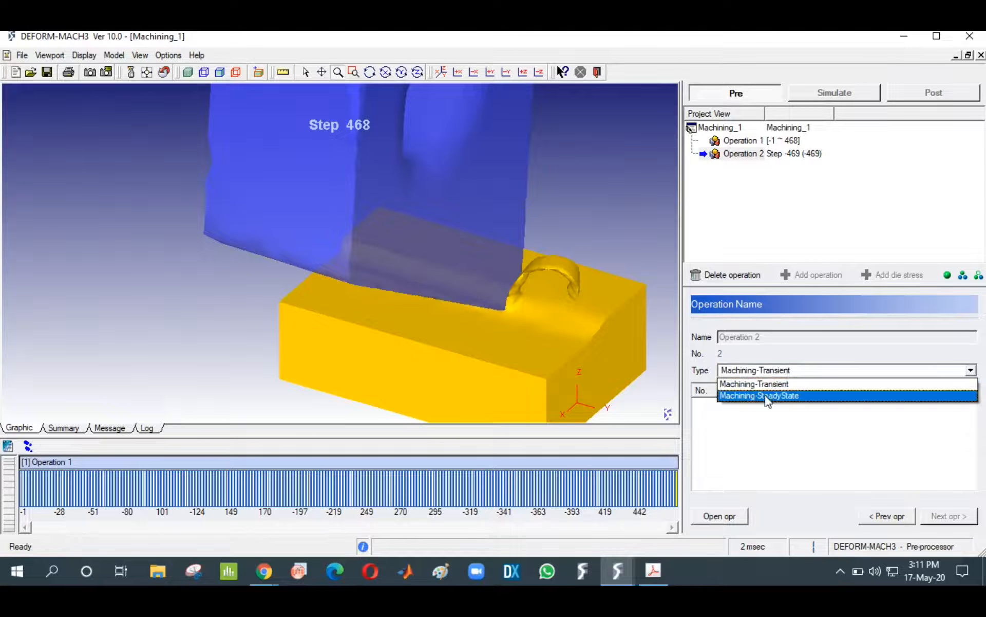
click(767, 395)
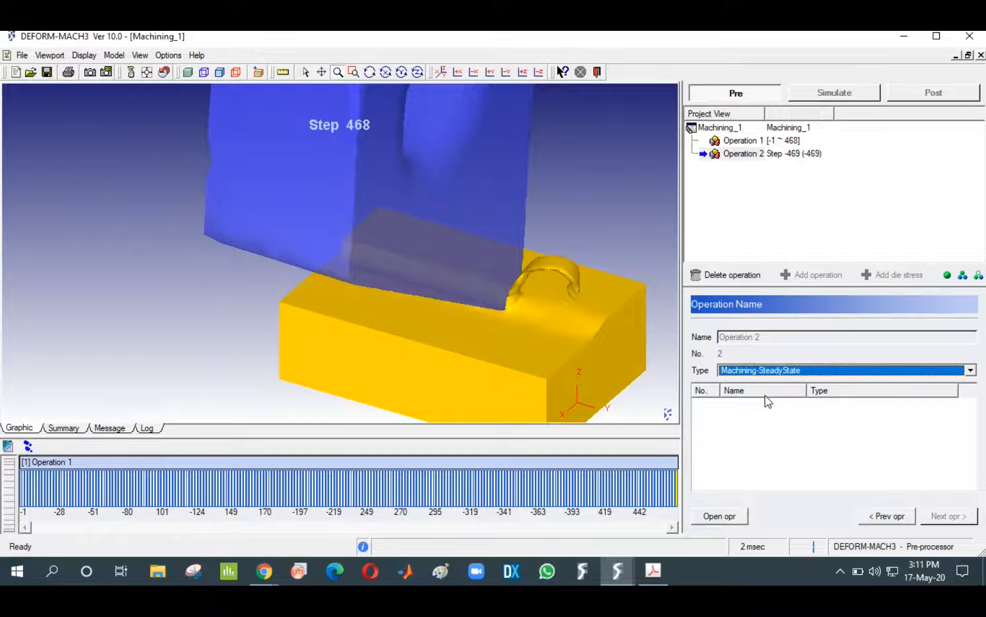
click(734, 519)
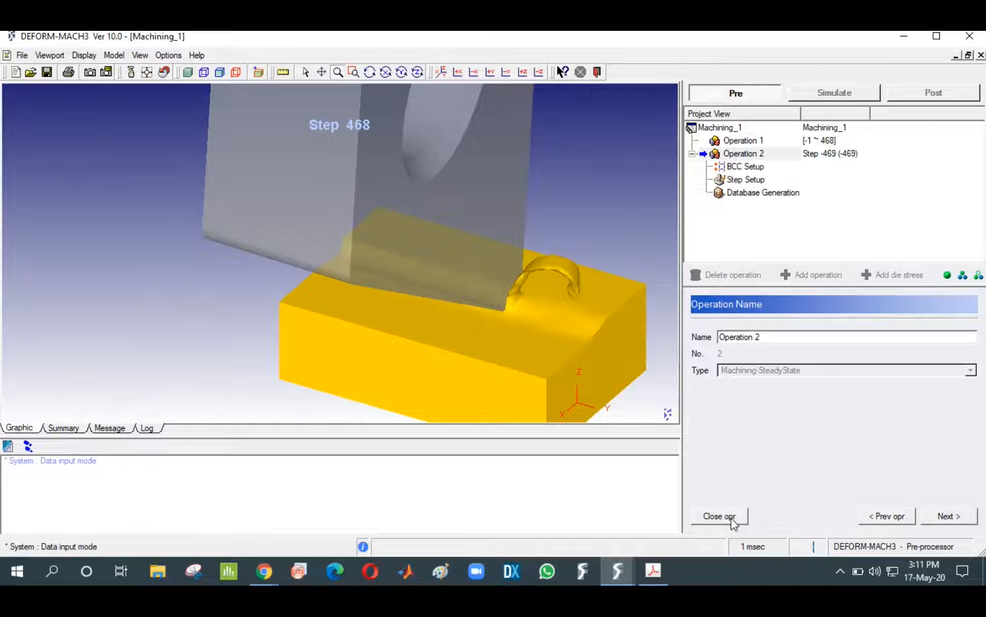
Pick the end surface nodes near the chip tip in the BCC setup, and close the operation with its changes saved
click(941, 518)
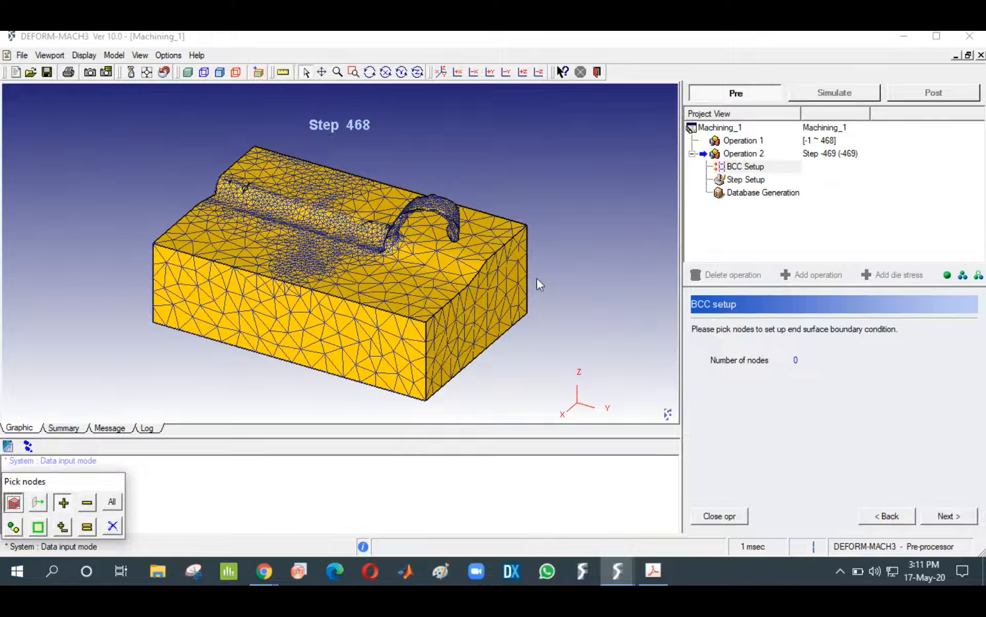
click(353, 72)
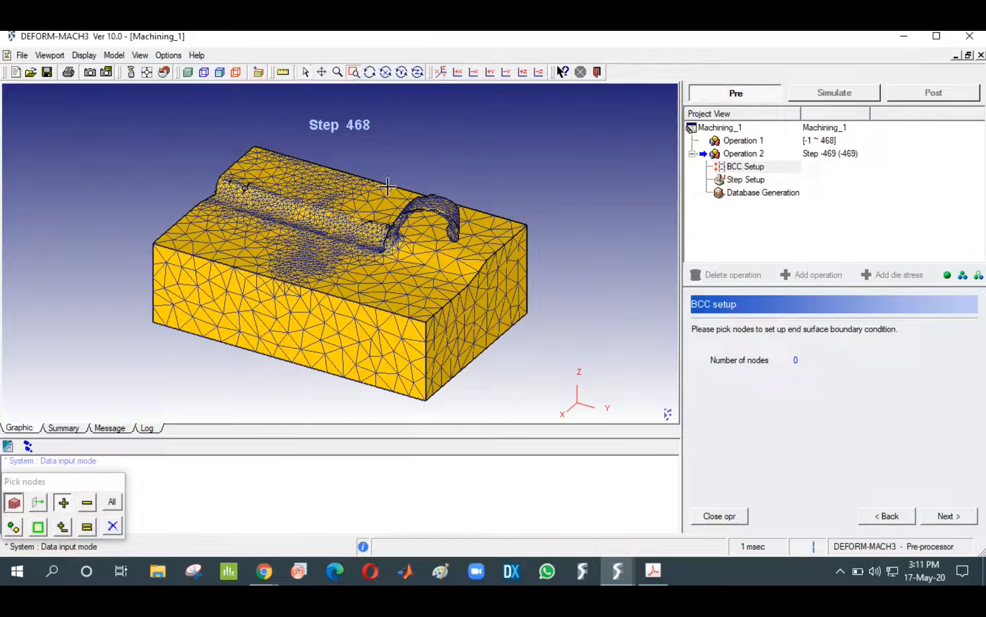
drag(388, 186, 480, 255)
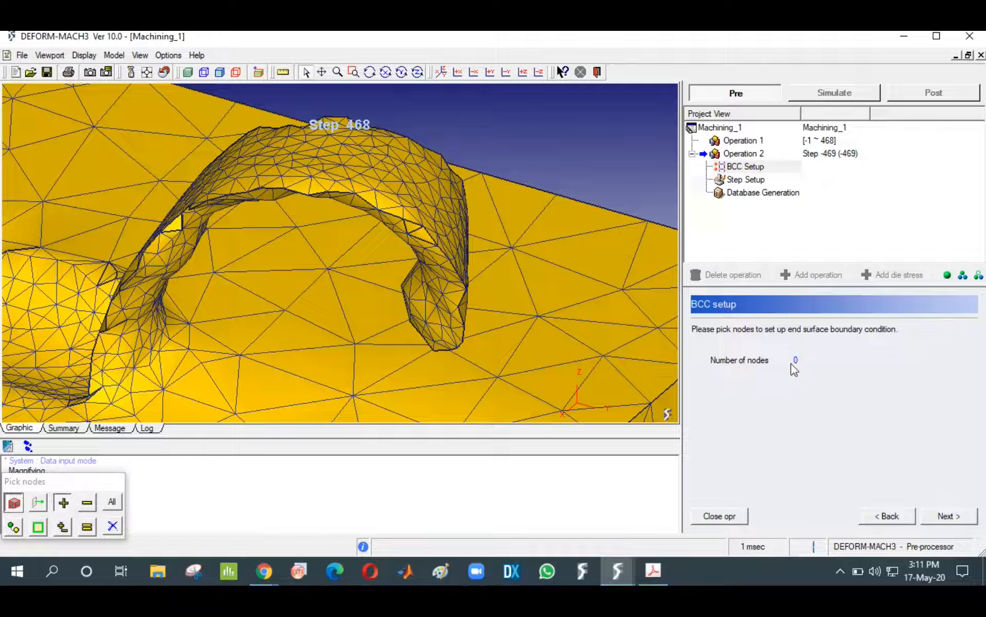
click(448, 273)
click(735, 517)
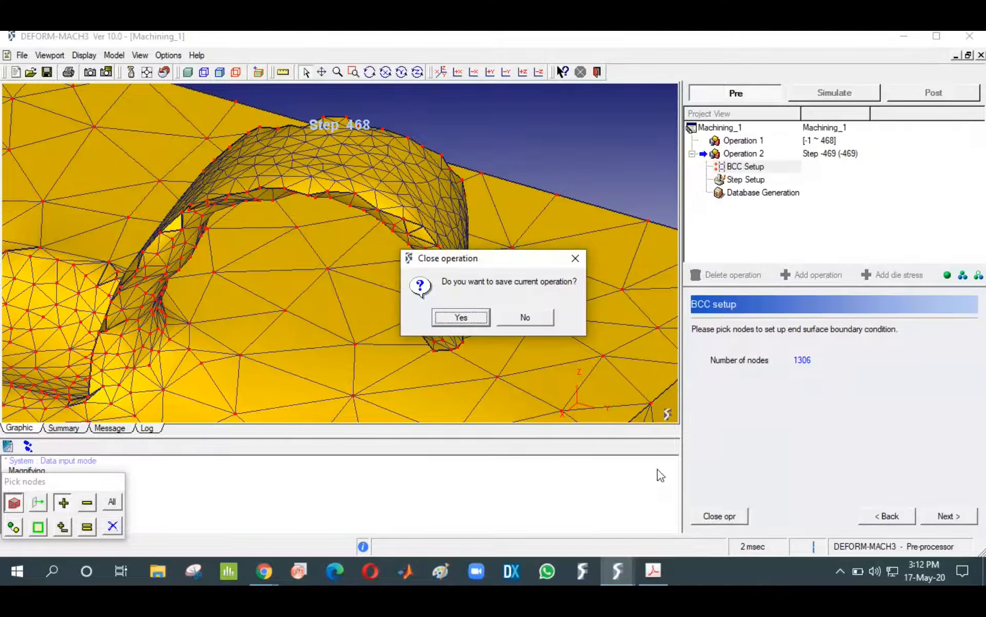
click(469, 317)
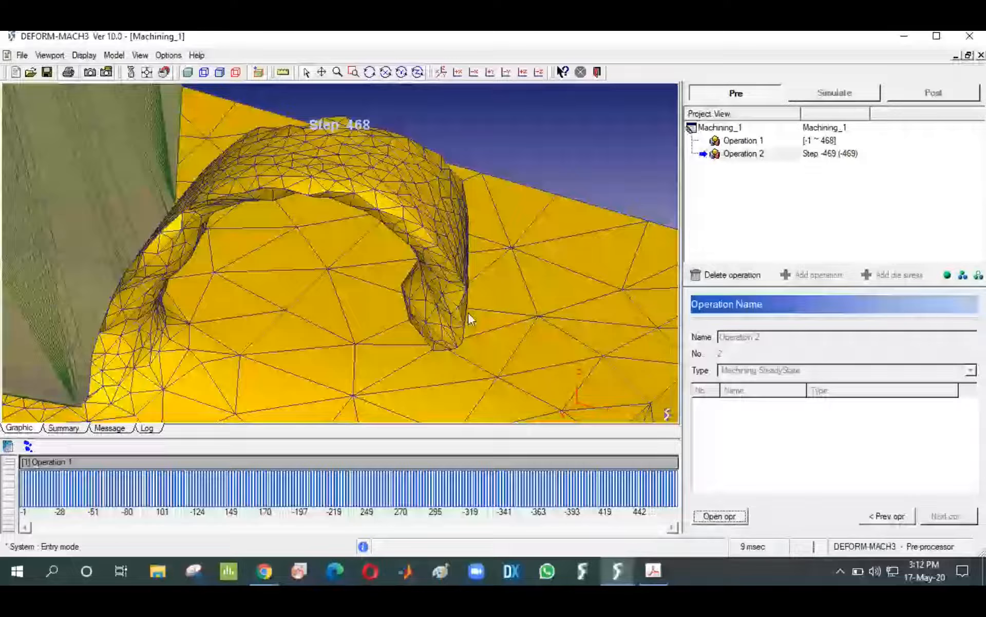
Compare the chip shape at steps 405, 290 and 280 of Operation 1, and load step 265
click(578, 492)
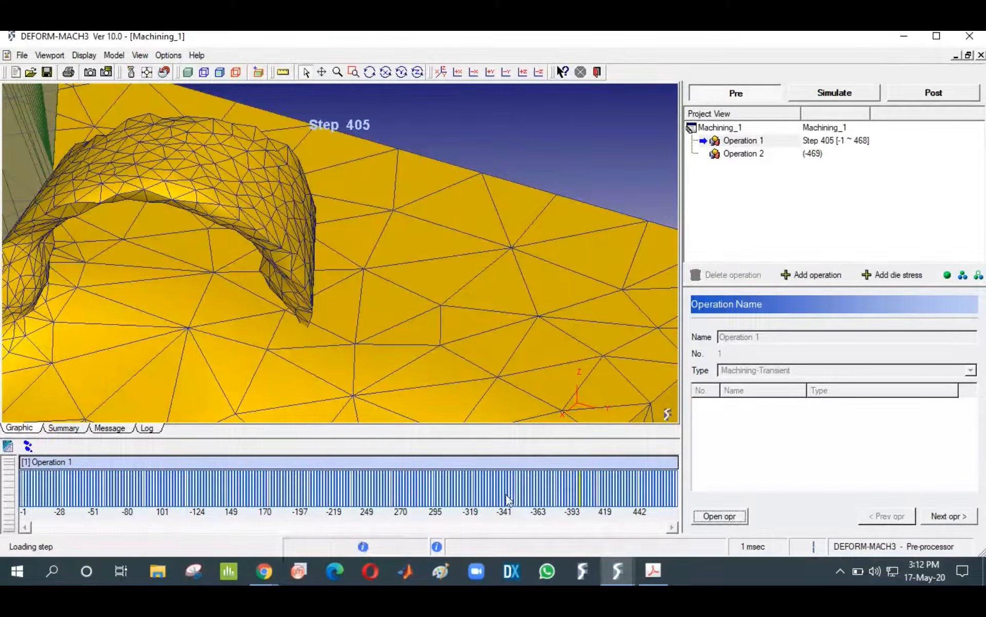
click(426, 492)
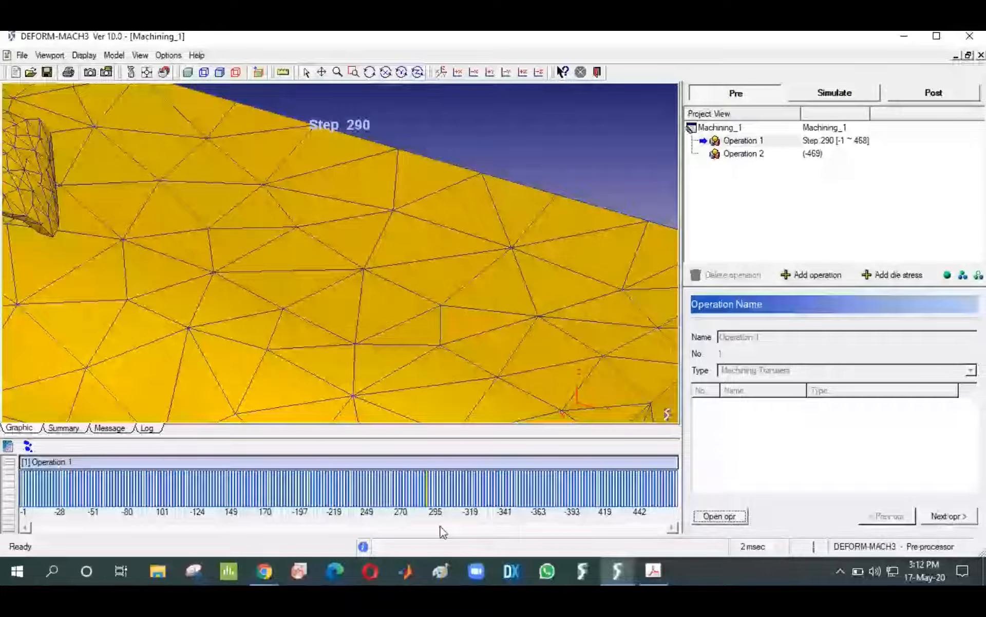
click(322, 72)
drag(156, 198, 530, 239)
click(409, 487)
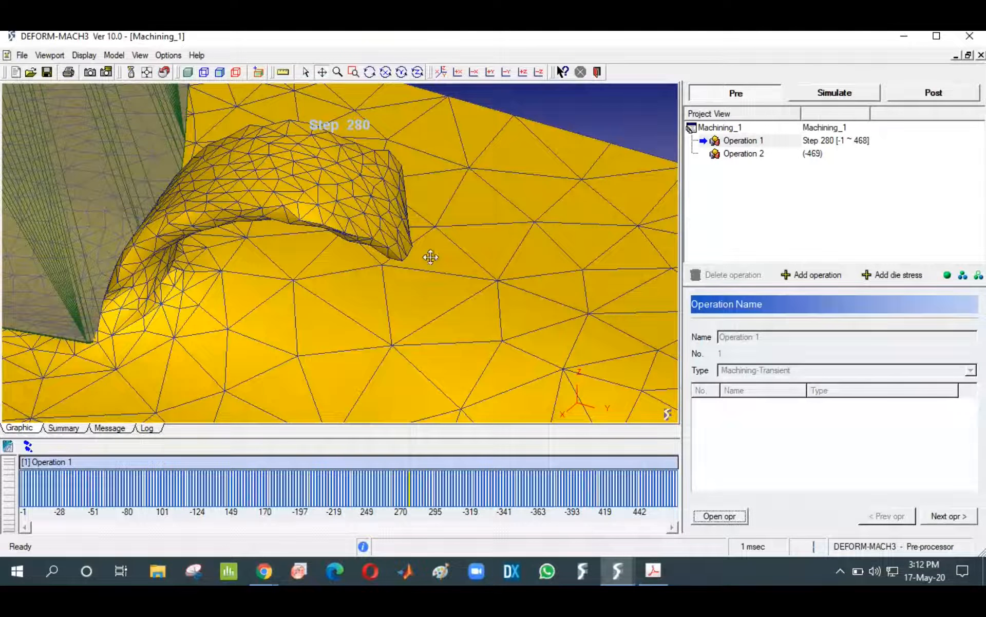
click(388, 473)
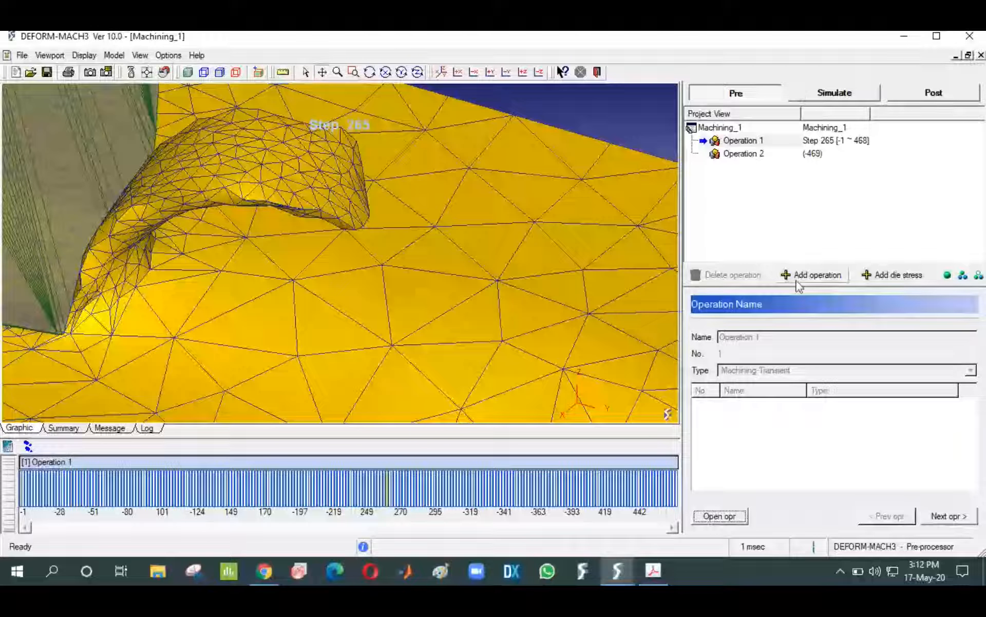
Add a Machining-SteadyState operation after step 265, accepting the loss of the subsequent steps and existing Operation 2, and open it
click(812, 277)
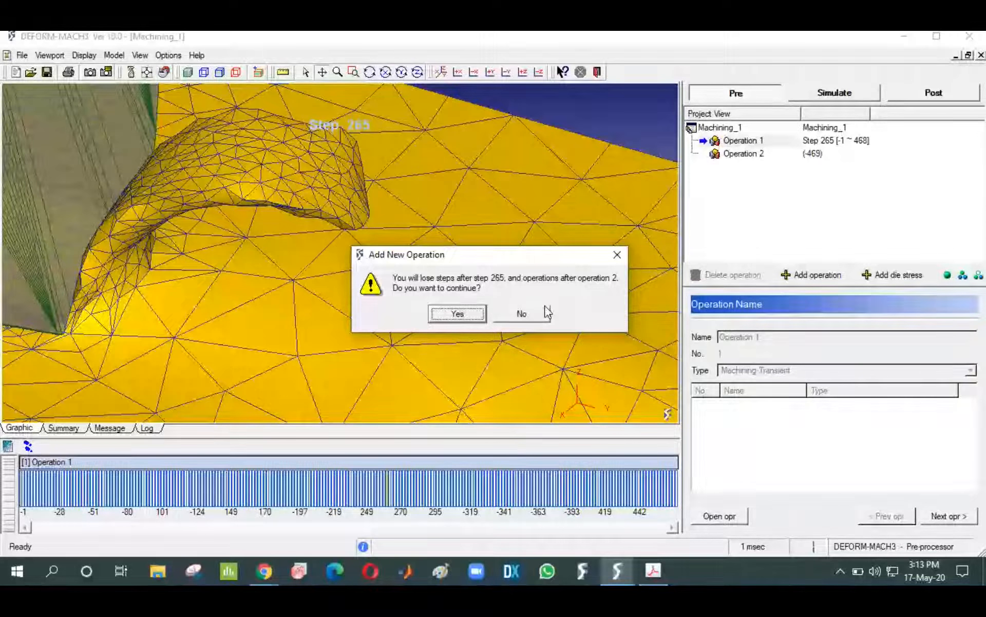
click(457, 313)
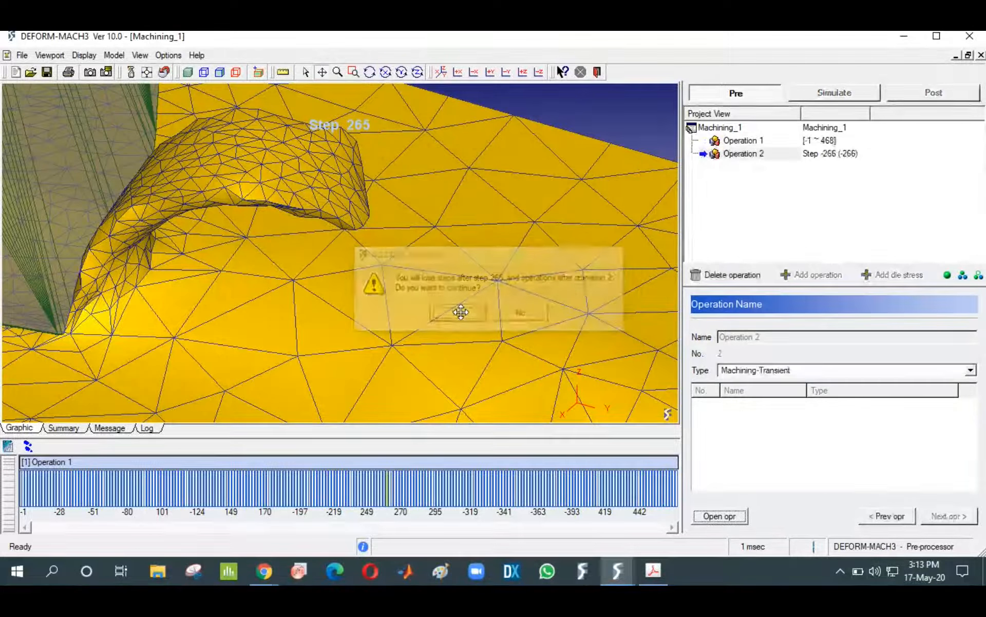
click(810, 370)
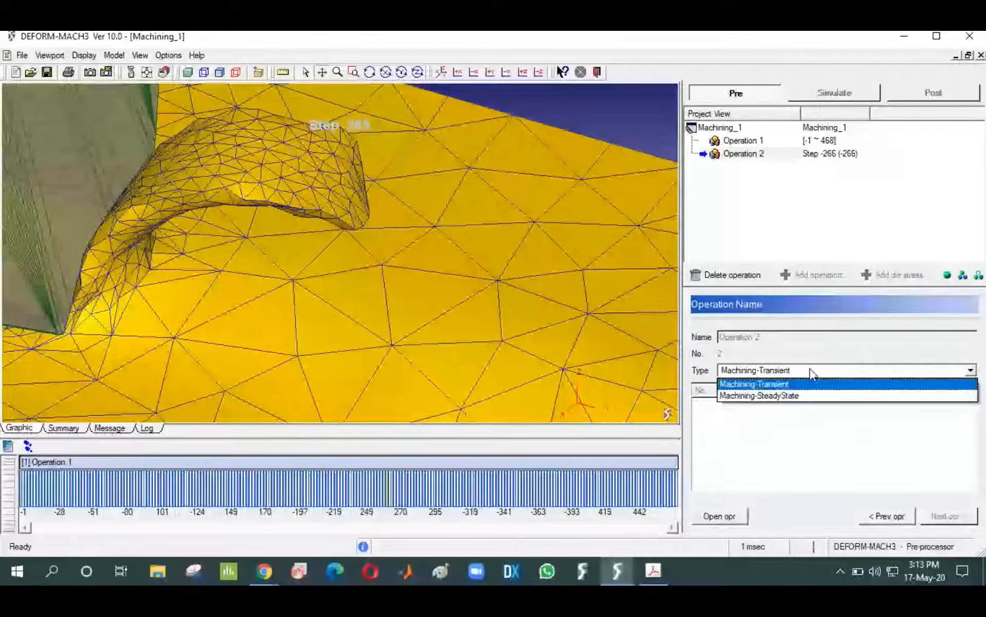
click(812, 396)
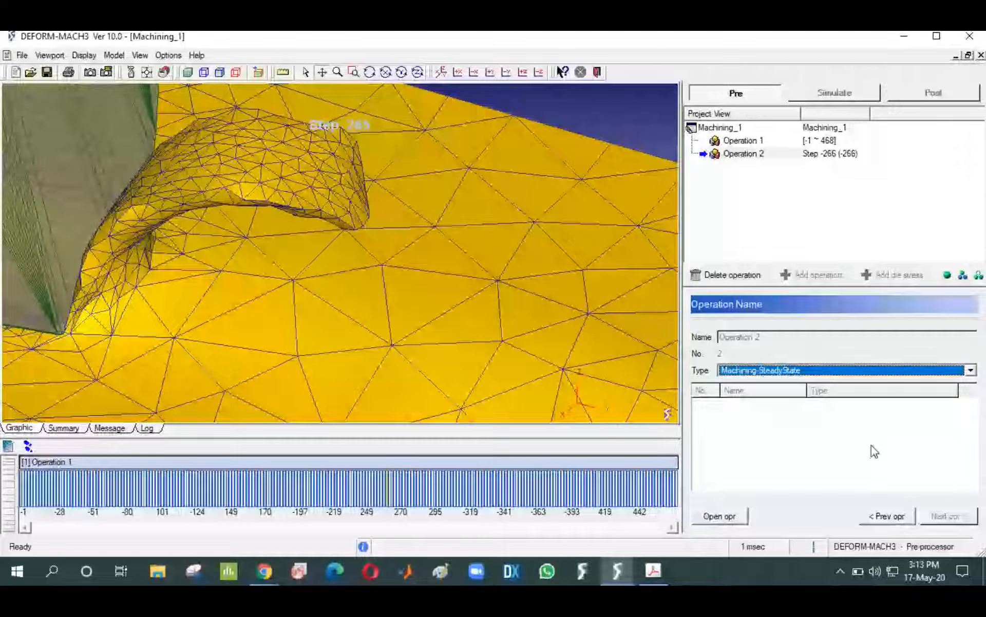
click(719, 517)
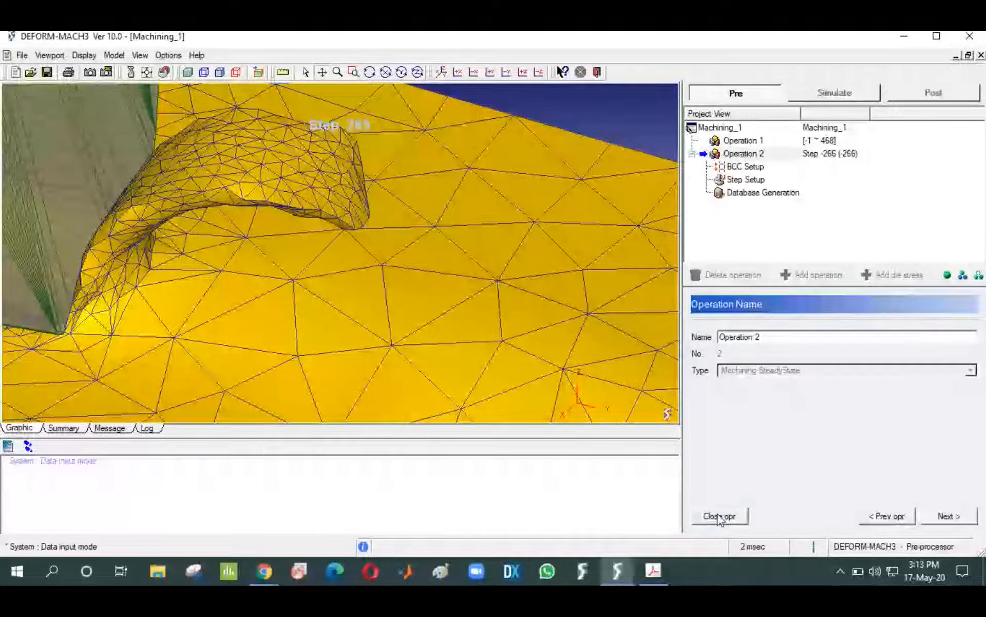
Pick the nodes of the chip's end surface for the boundary condition in the BCC setup, and proceed to the step setup
click(950, 516)
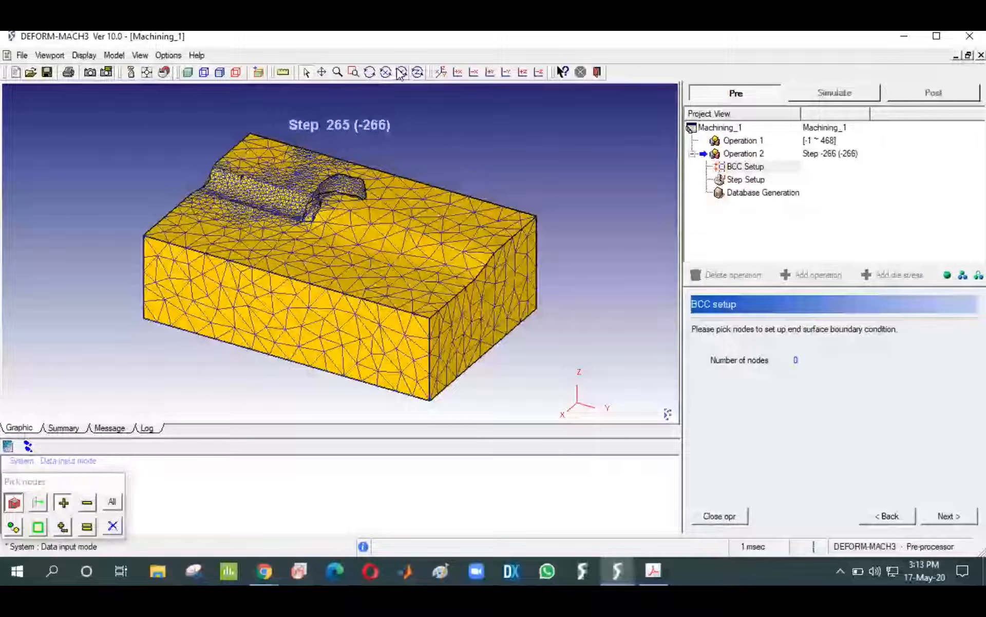
drag(304, 163, 396, 219)
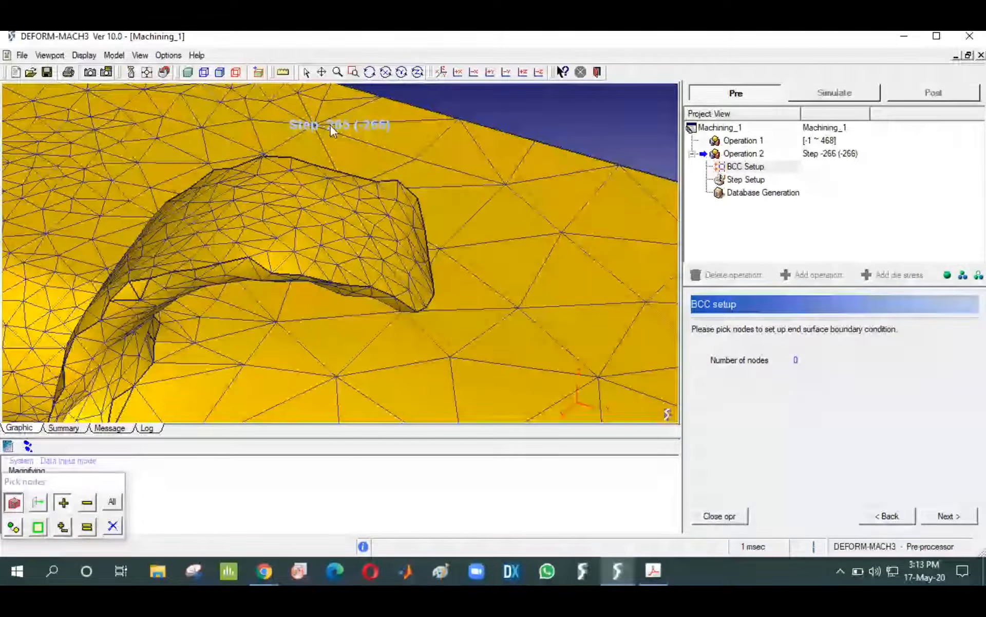
click(414, 302)
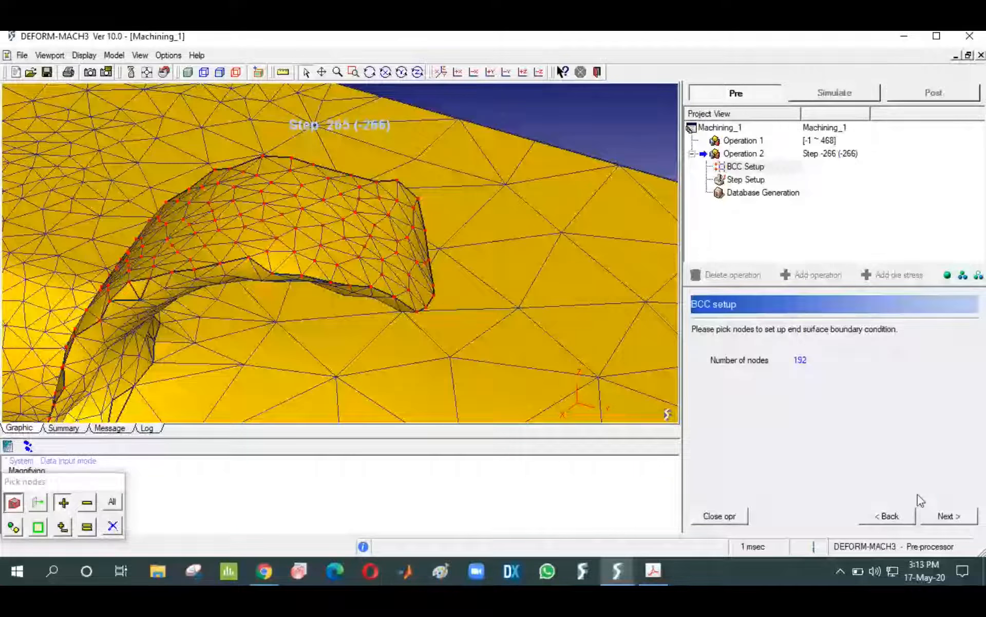
click(949, 515)
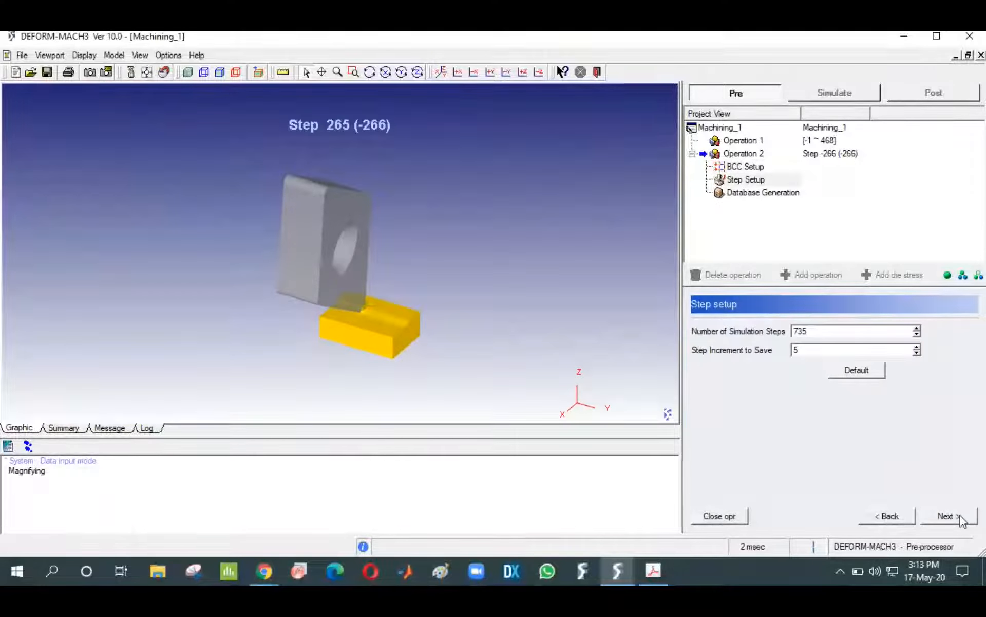
Set the number of simulation steps to 10 for the steady-state operation and proceed to database generation
drag(810, 333, 741, 336)
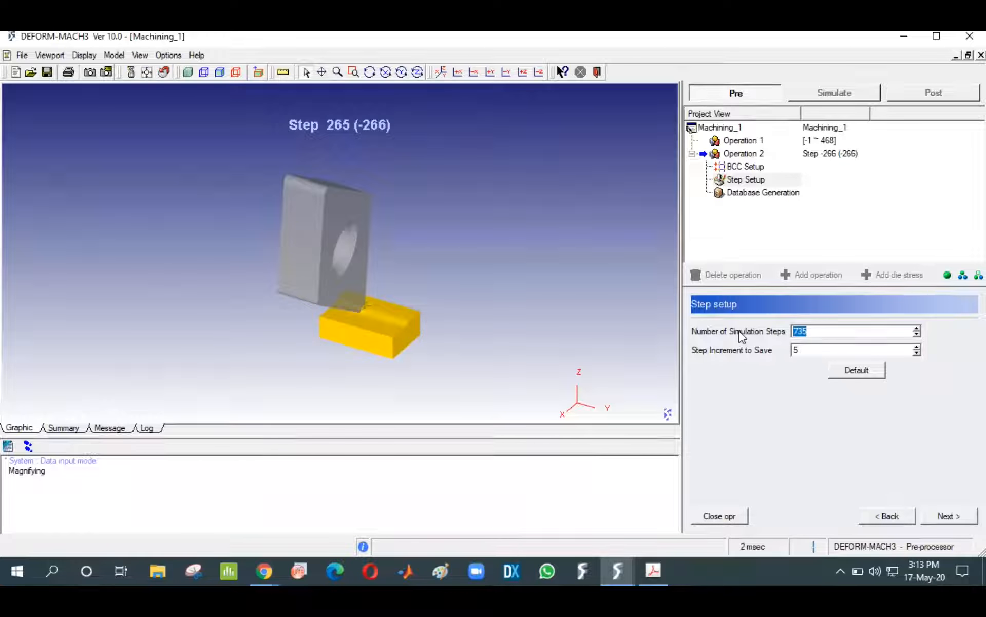
text(10)
click(948, 516)
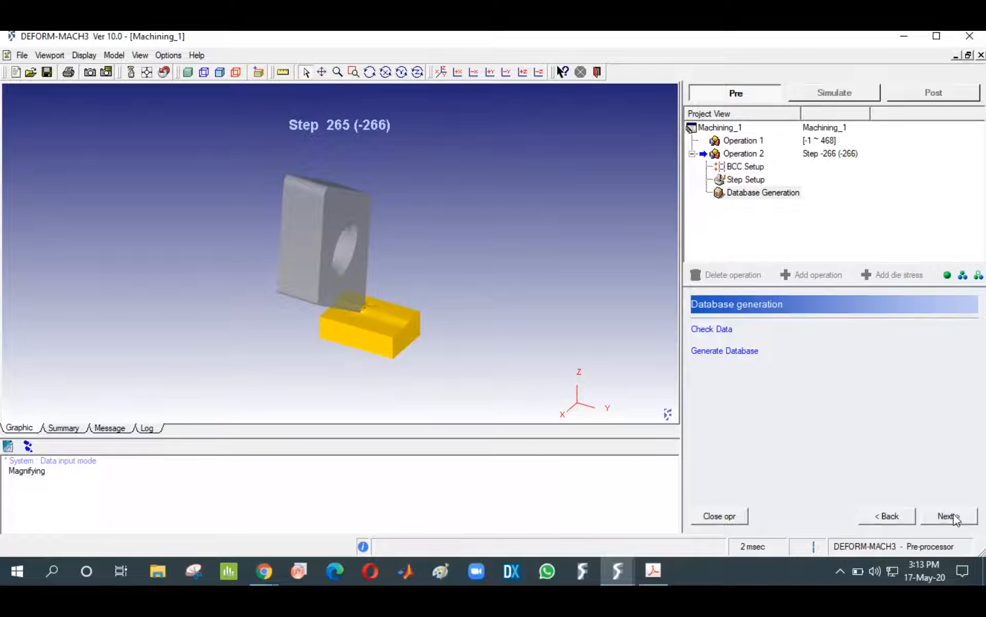
Check the data, generate the database for step -266 while accepting the erasure of all subsequent steps, and close the operation
click(715, 328)
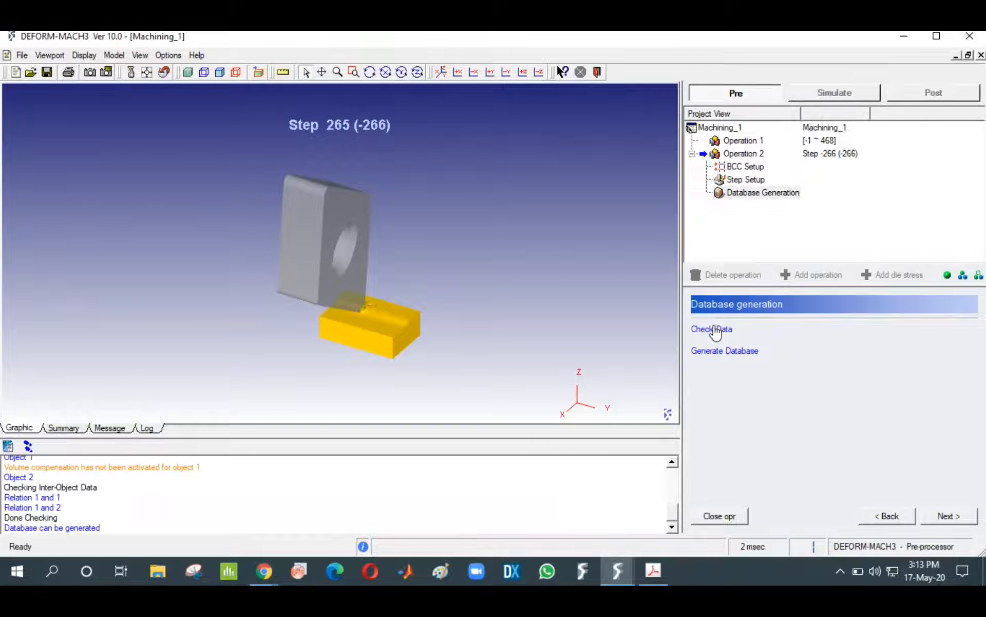
click(745, 352)
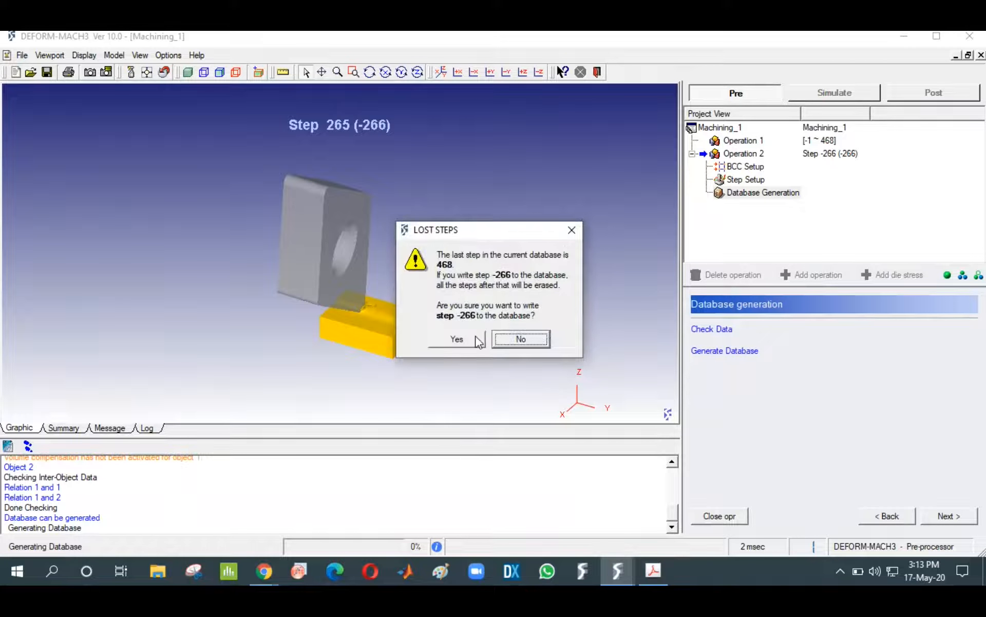
click(473, 338)
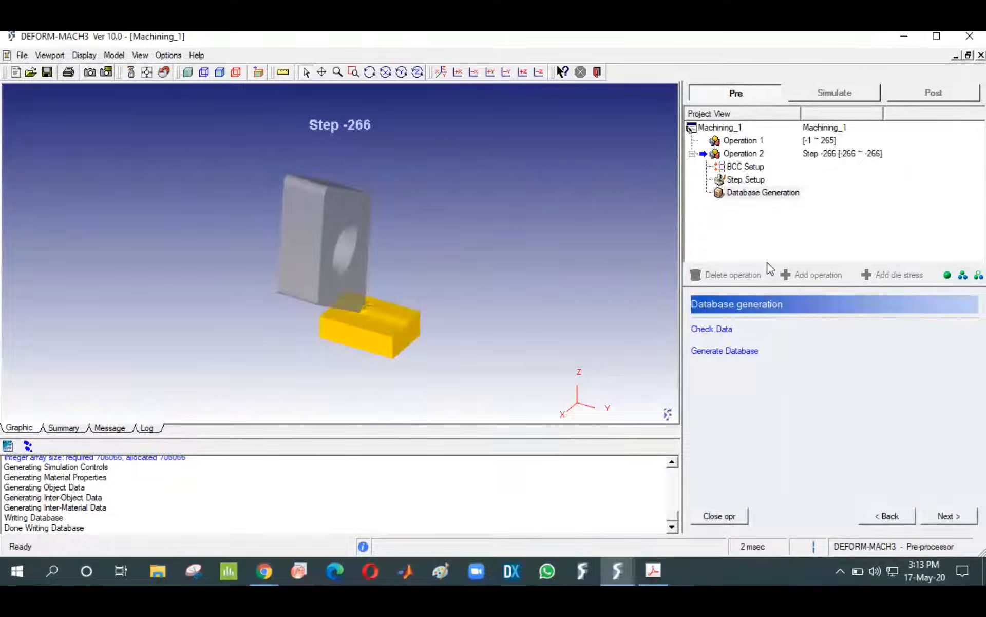
click(739, 516)
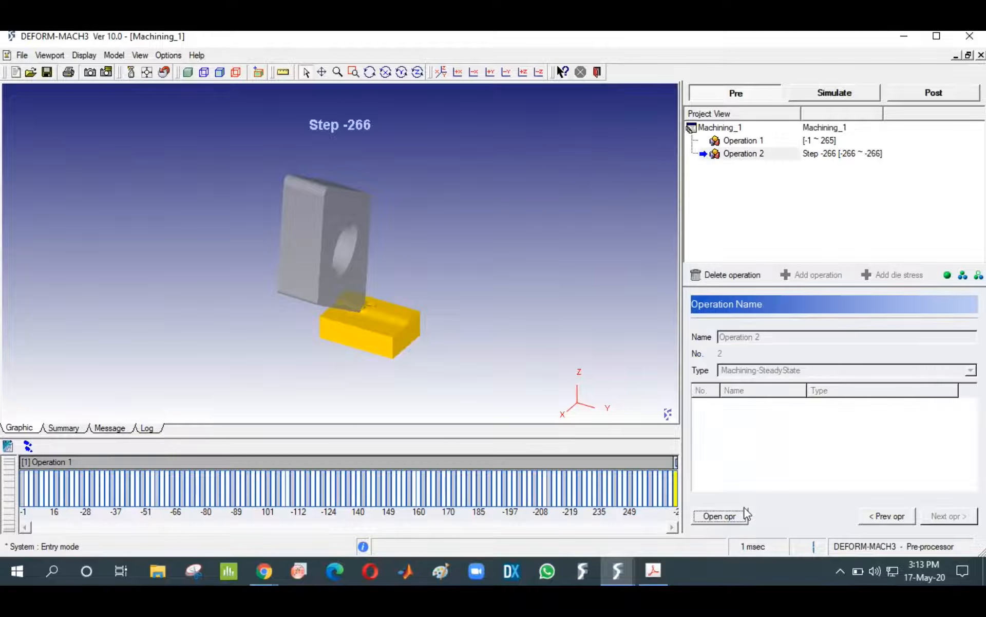
Run the simulation of the steady-state Operation 2 and follow its messages
click(793, 97)
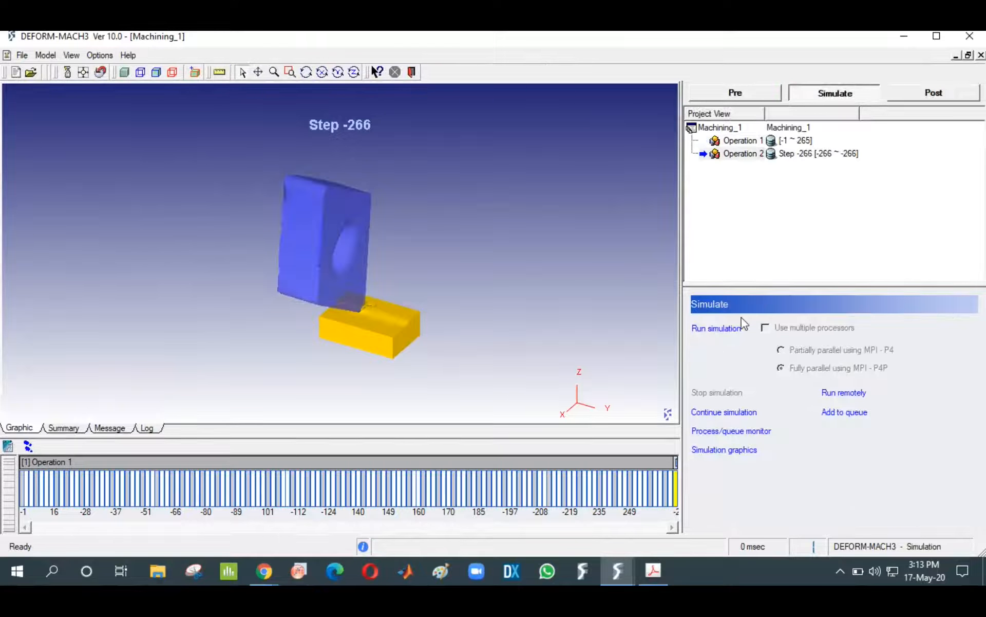
click(719, 328)
click(492, 315)
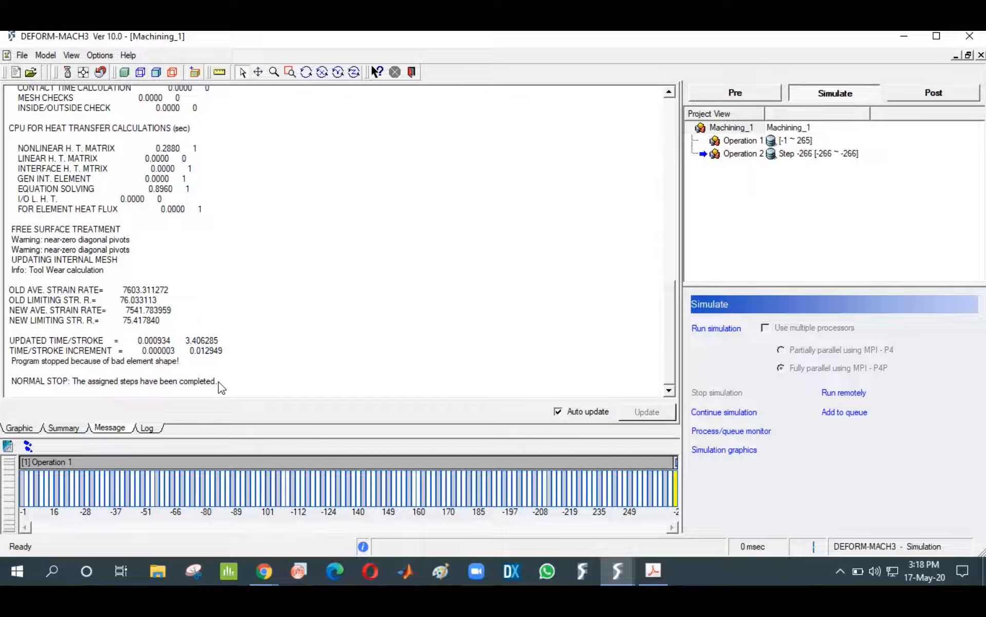
Open the results in the post-processor and display the temperature distribution at step 275
click(935, 94)
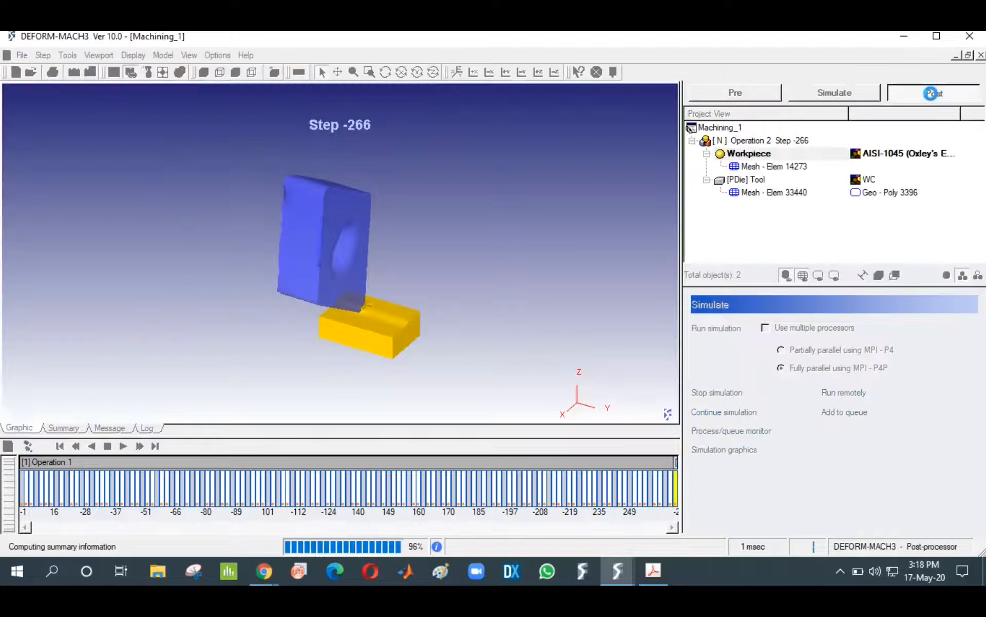
click(675, 488)
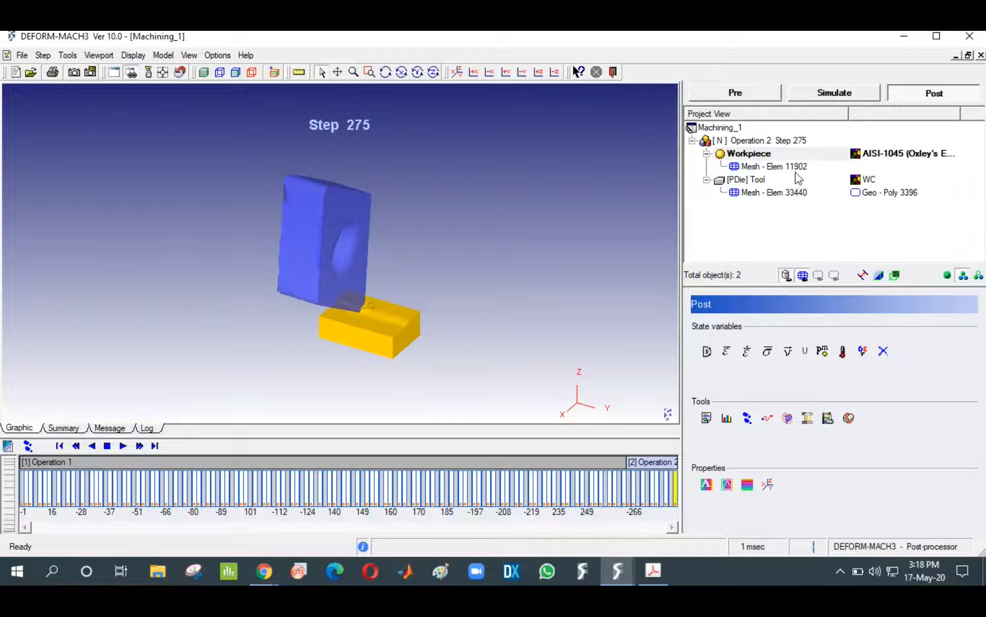
click(843, 351)
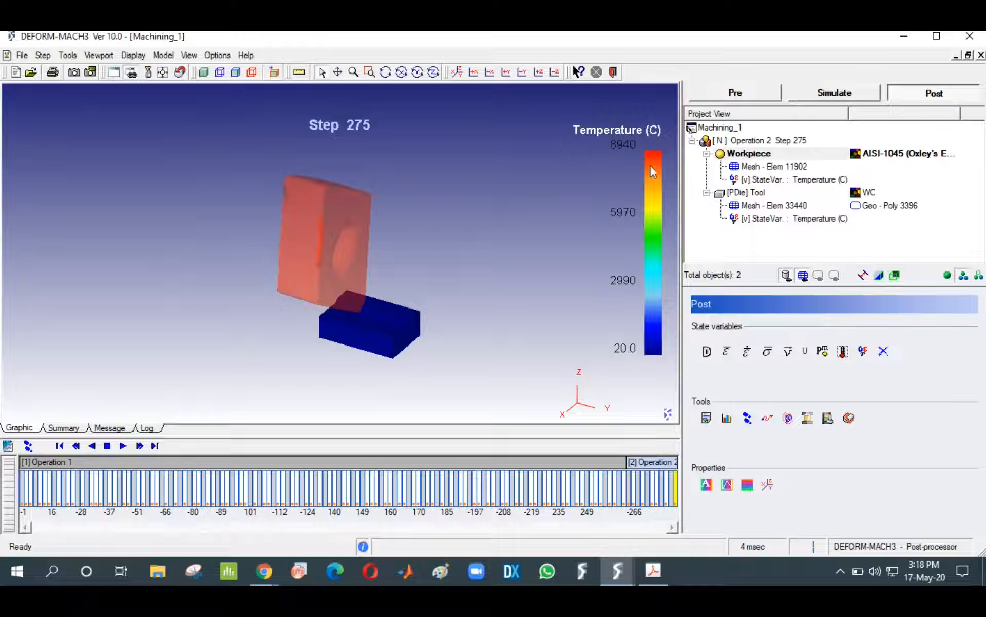
Compare the temperature distribution at steps -275, 274, -250, -244 and 205, and return to step 275
click(674, 486)
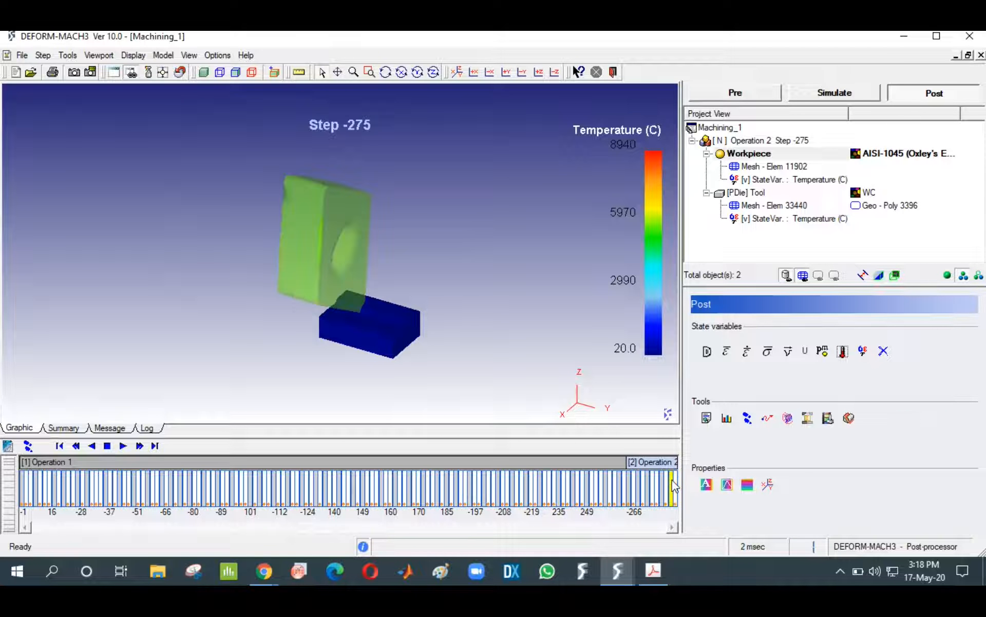
click(671, 487)
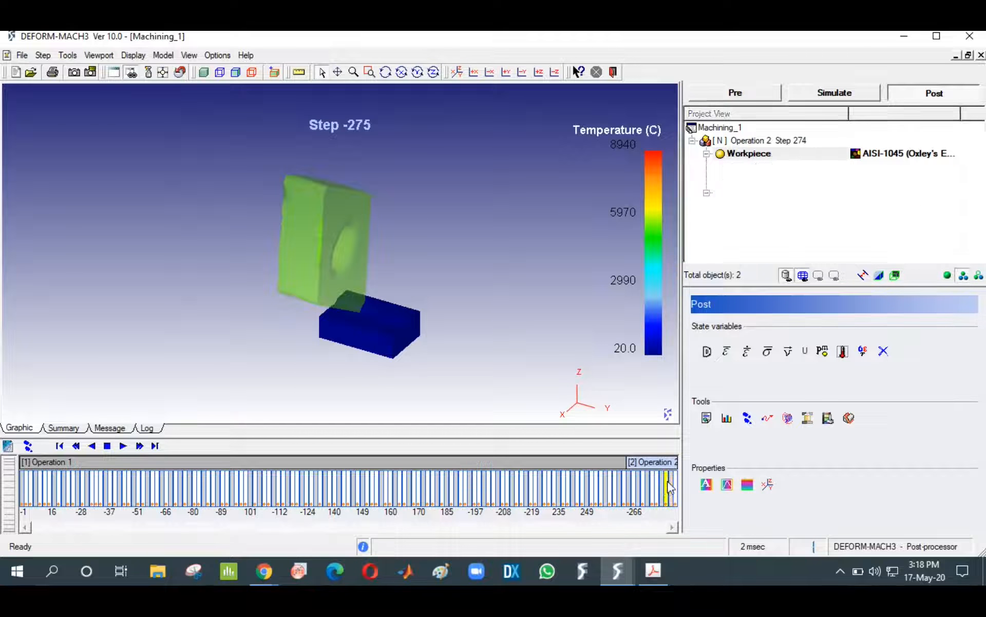
click(587, 488)
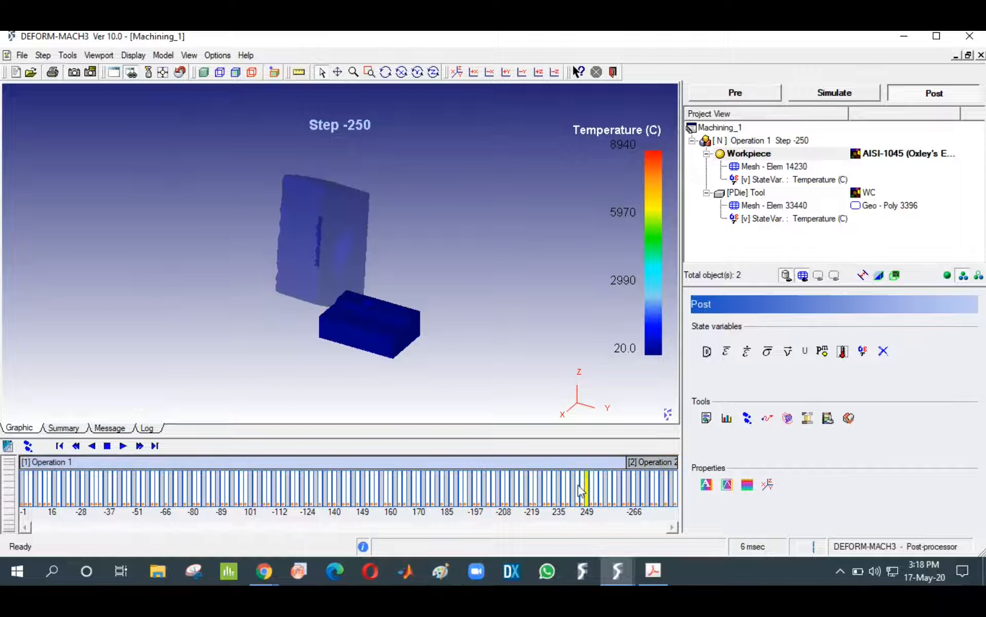
click(565, 489)
click(535, 488)
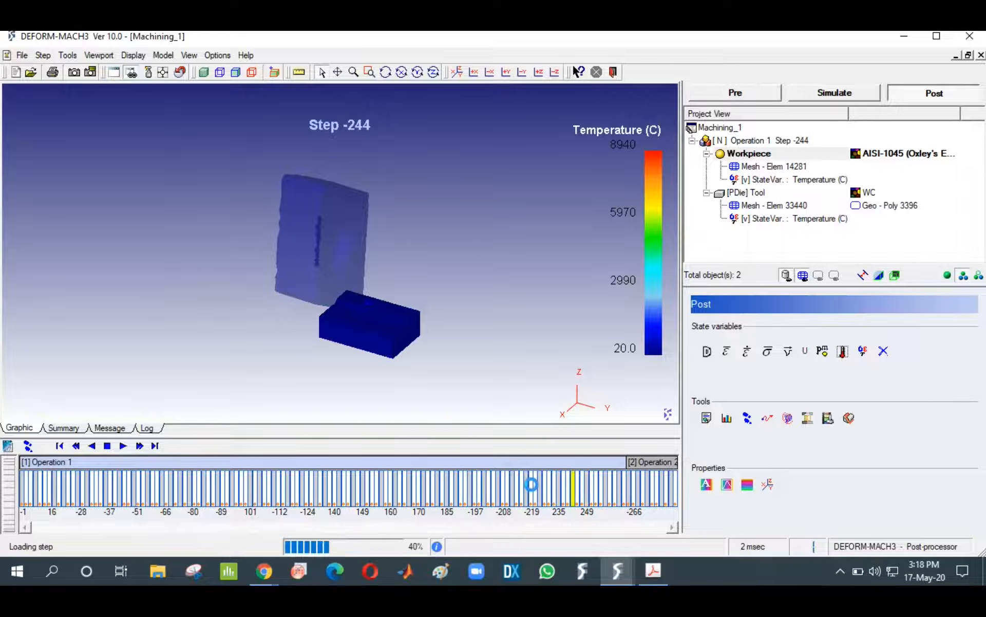
click(488, 487)
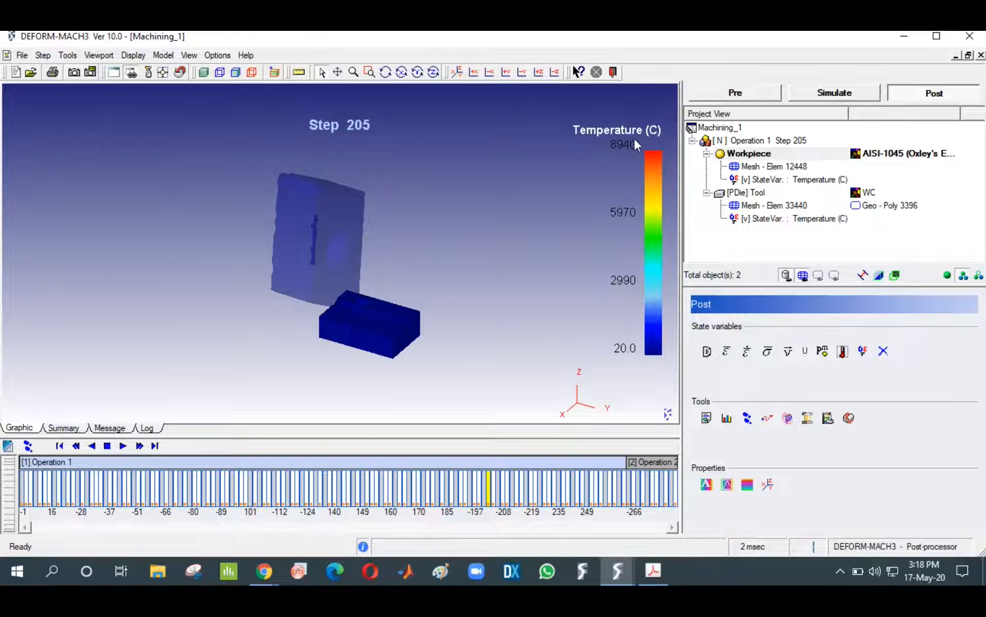
click(674, 488)
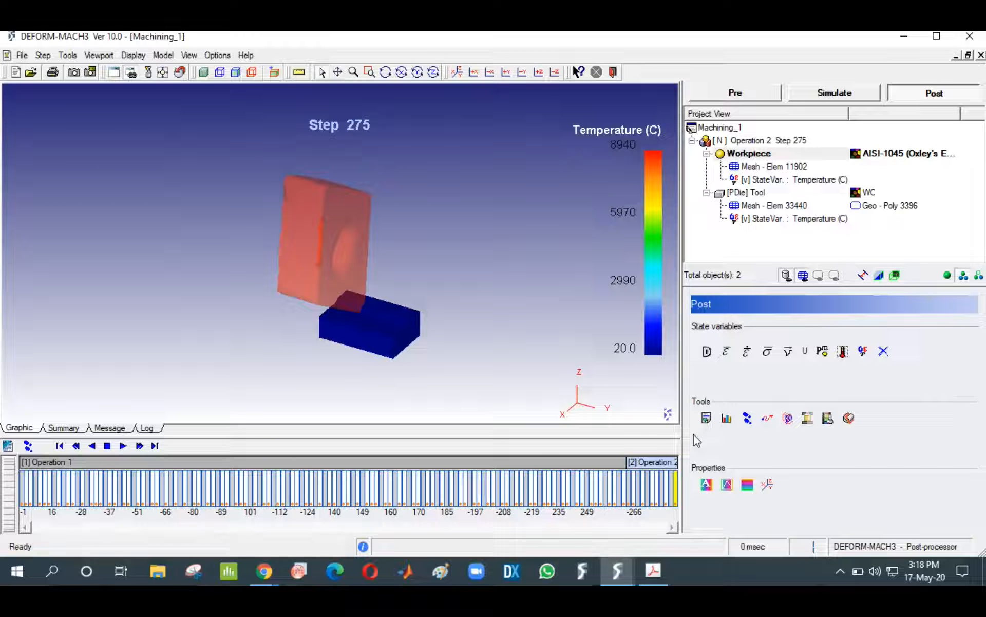
Display the tool wear interface temperature at step 275 with local scaling
click(863, 352)
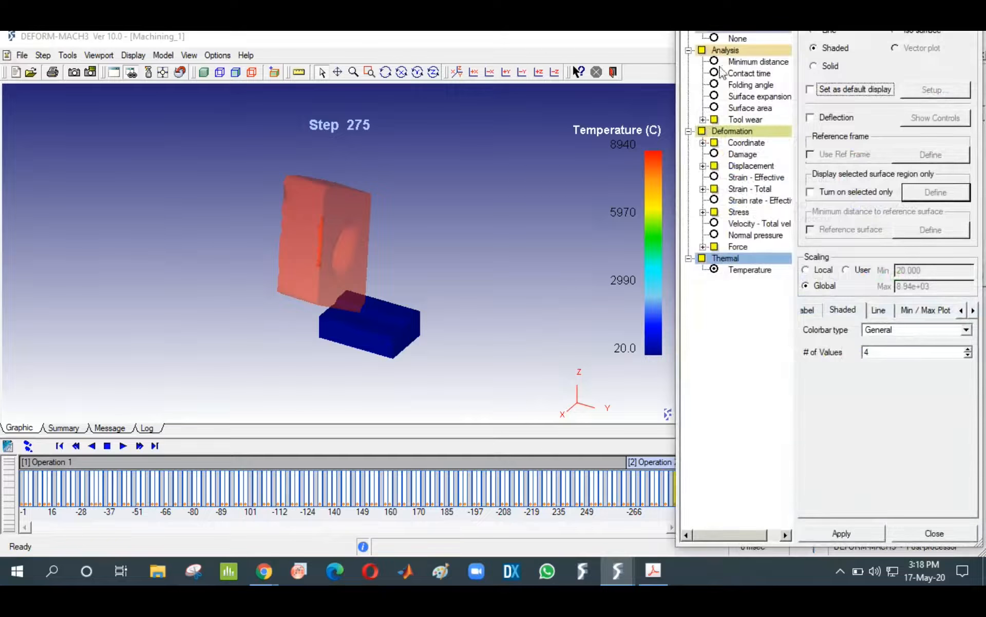
click(703, 120)
click(729, 131)
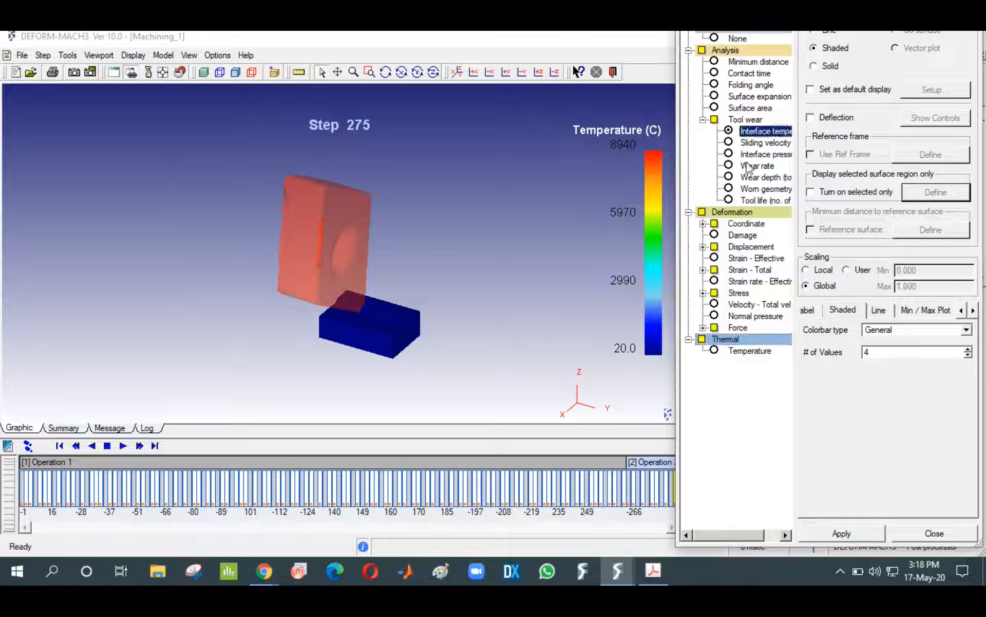
click(805, 270)
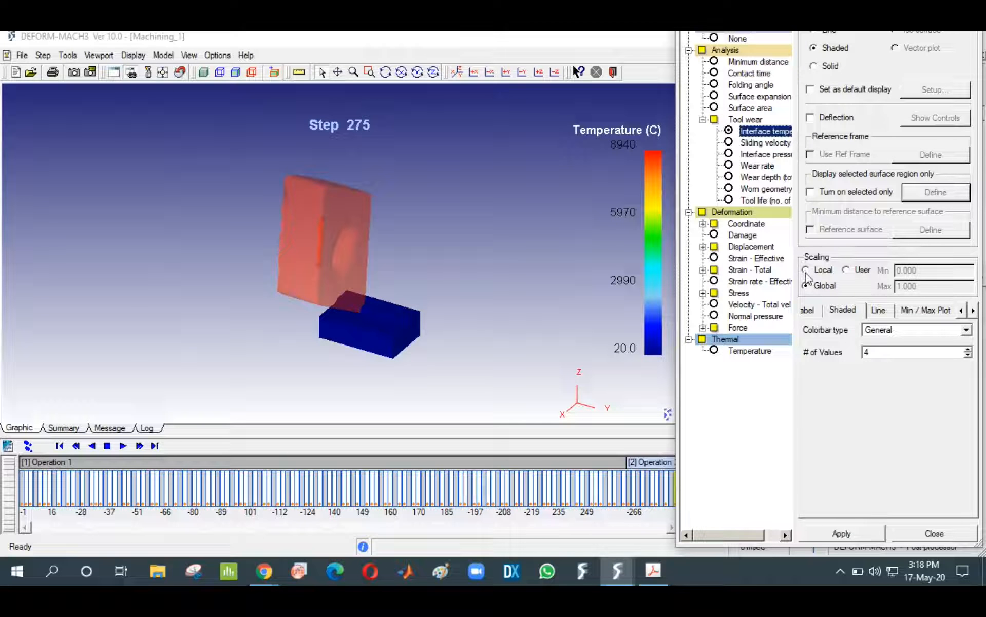
click(863, 533)
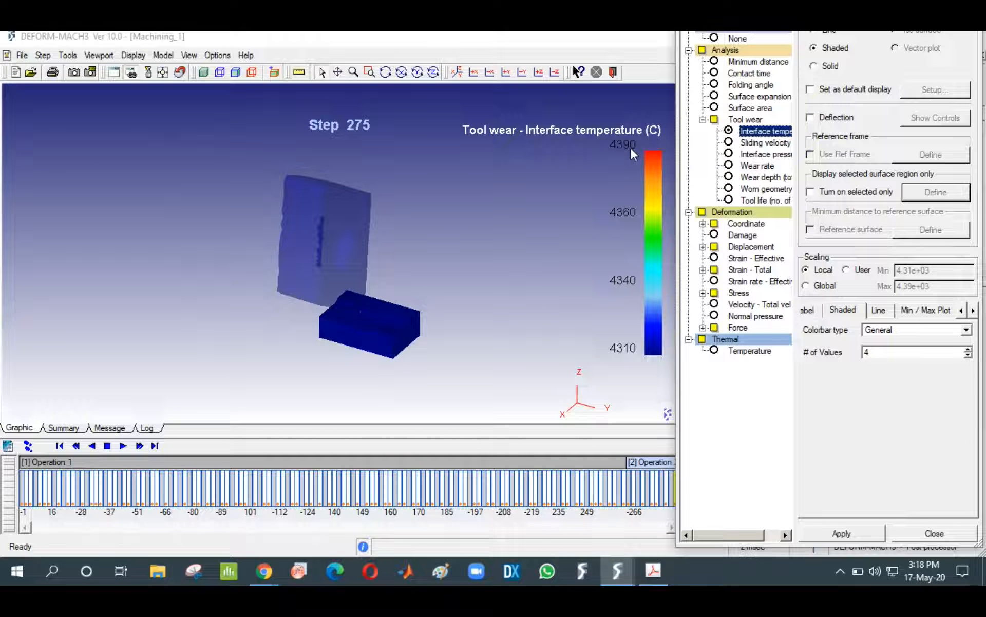
Compare the tool wear interface temperature at steps 140, -186, 201, -266 and 275, closing the state variable settings along the way
click(332, 479)
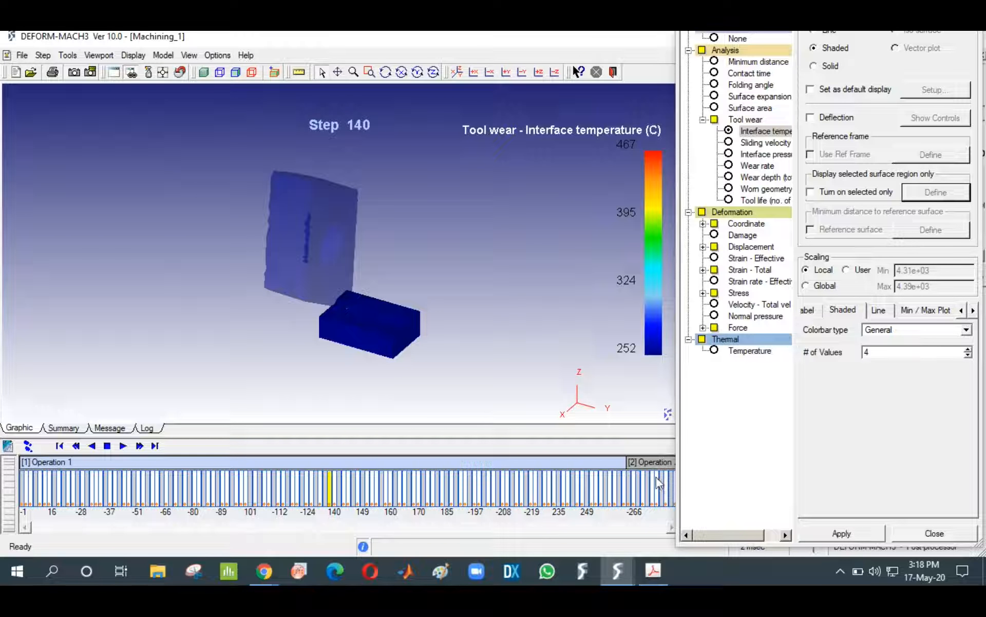
click(448, 488)
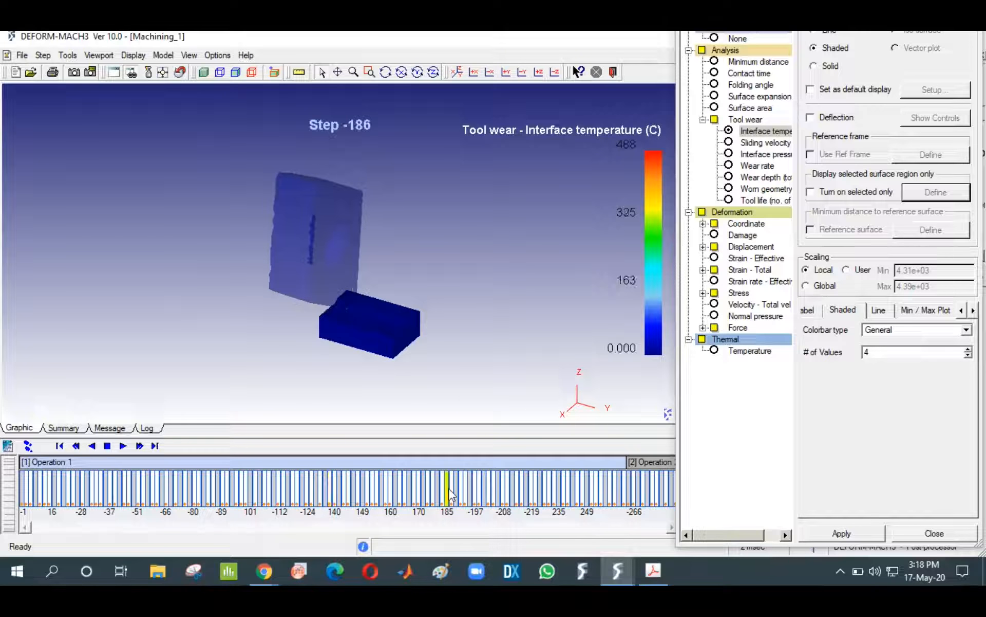
click(529, 488)
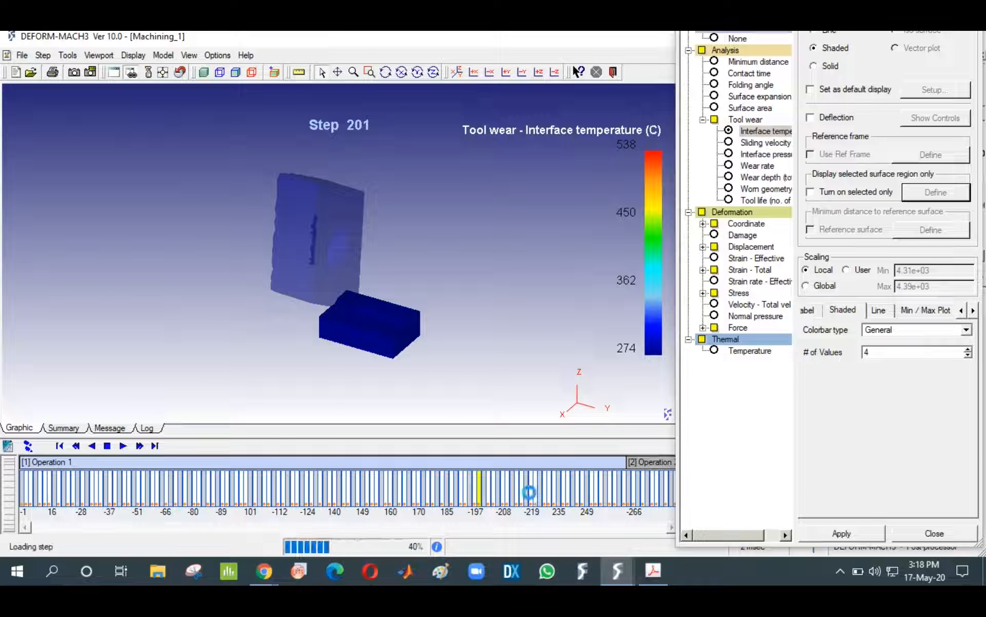
click(570, 501)
click(611, 502)
click(633, 506)
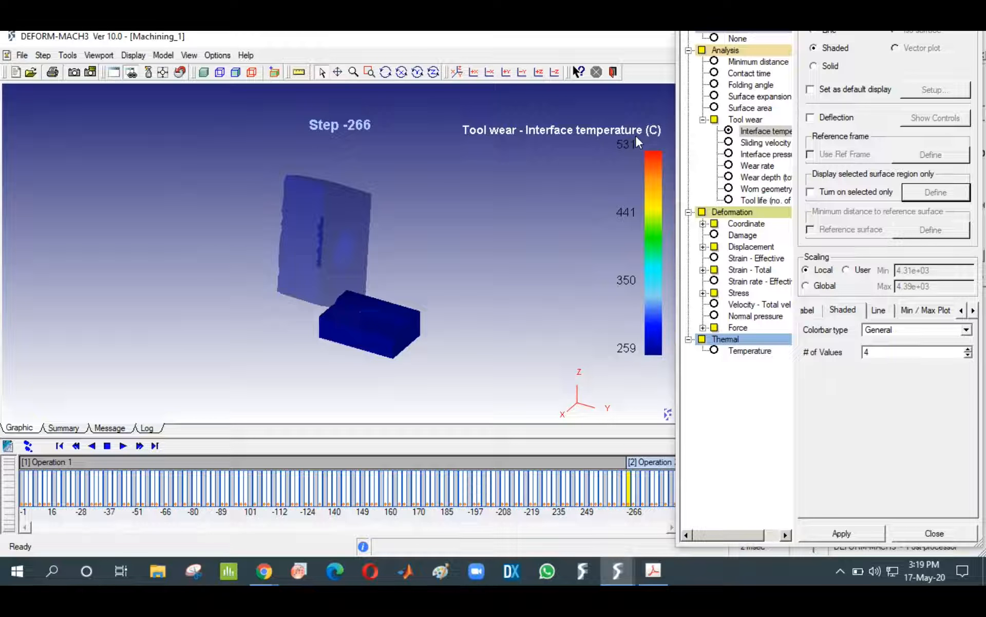
click(936, 534)
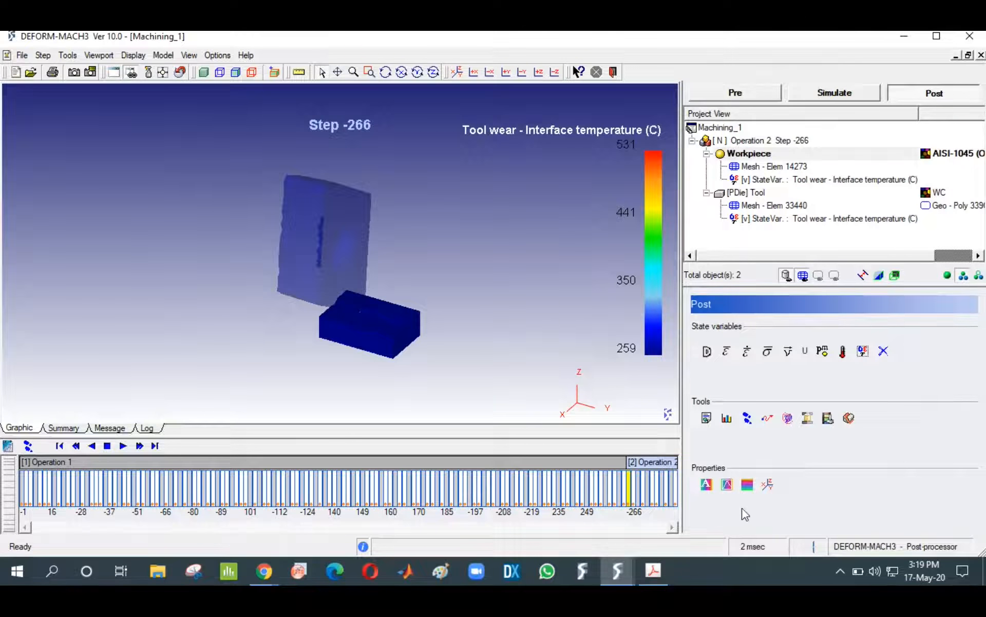
click(677, 487)
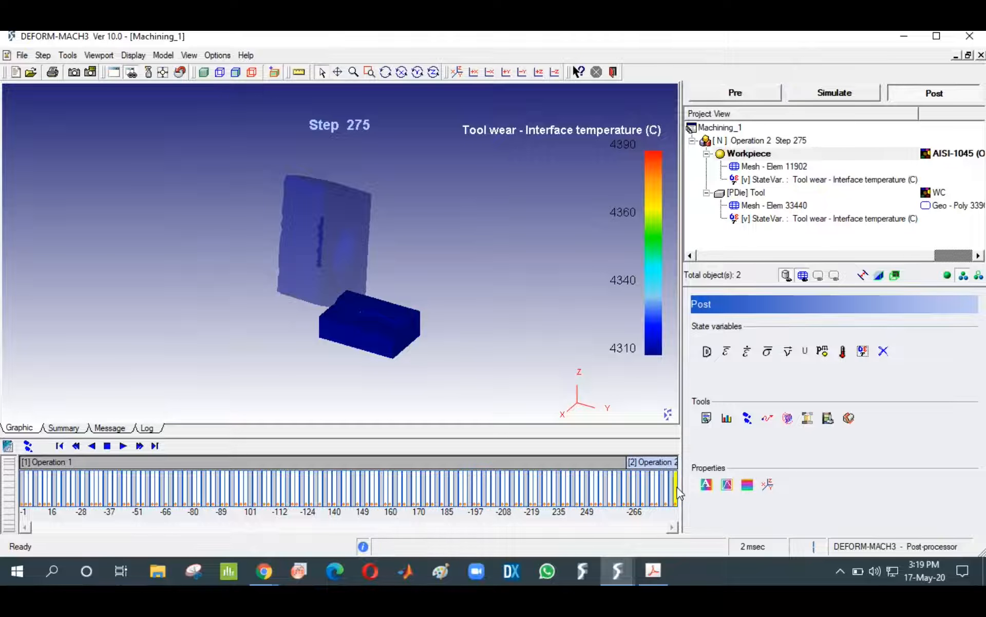
Add a die stress analysis at step 275 in the pre-processor and select the Tool as the object to analyze
click(735, 93)
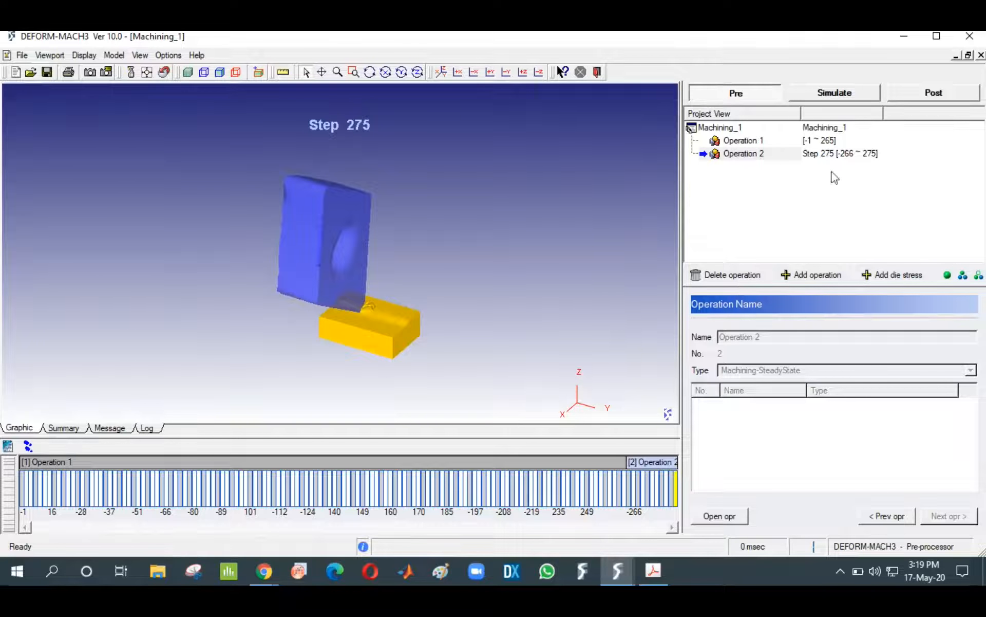
click(898, 276)
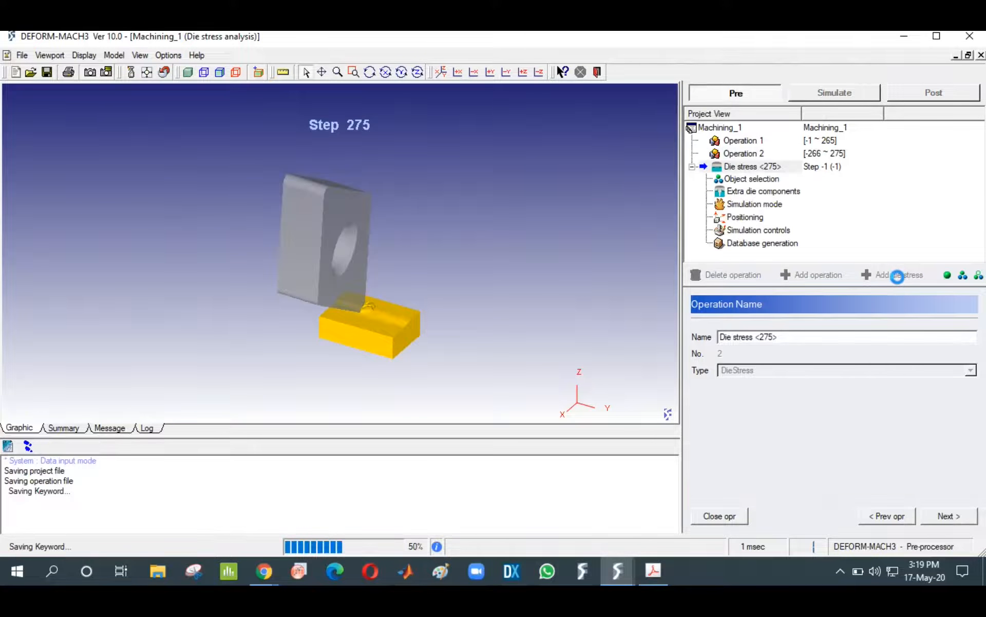
click(948, 516)
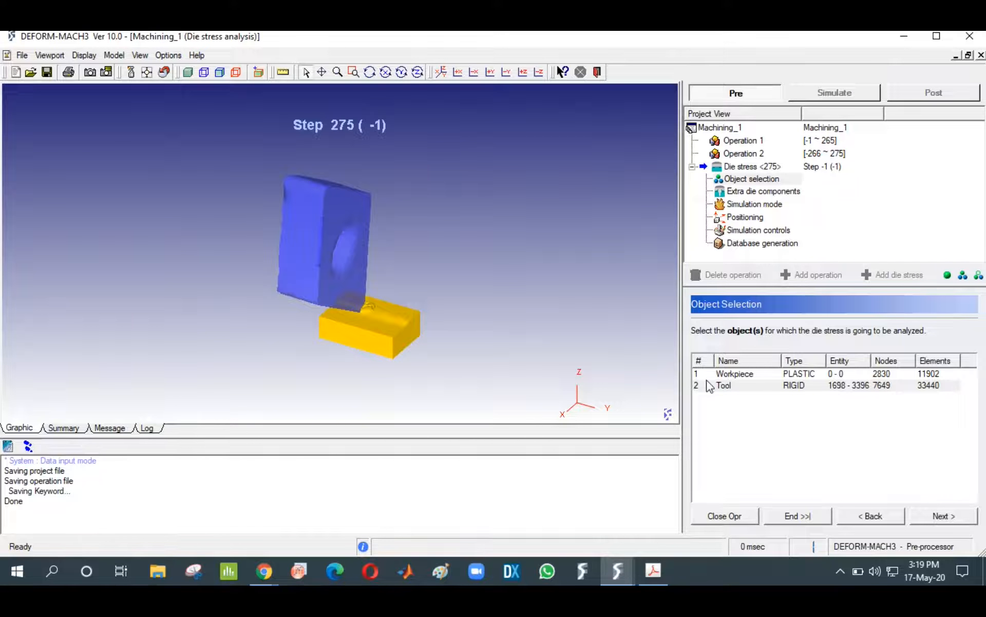
click(721, 386)
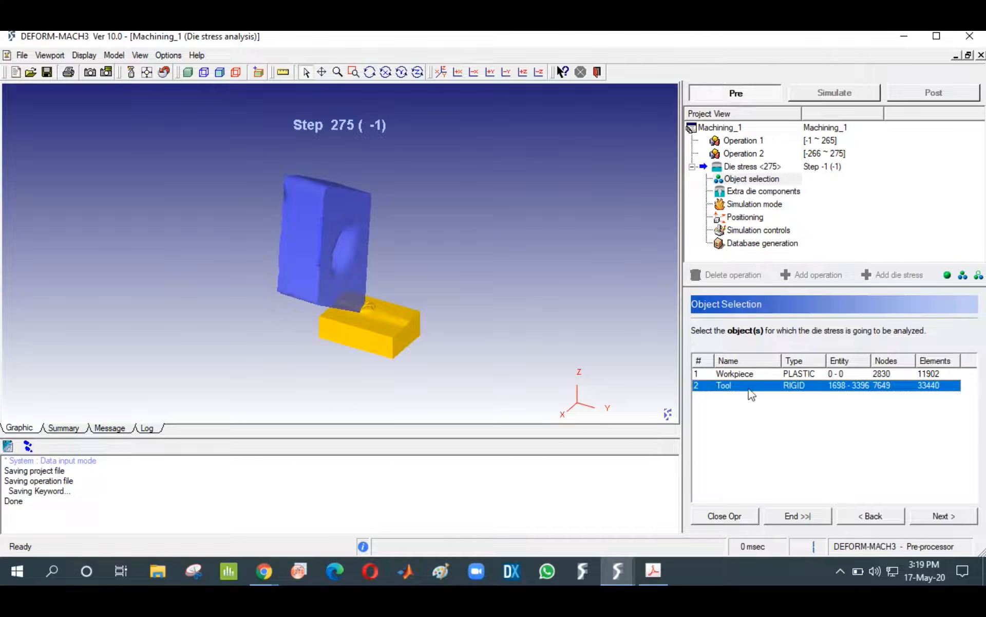
click(962, 519)
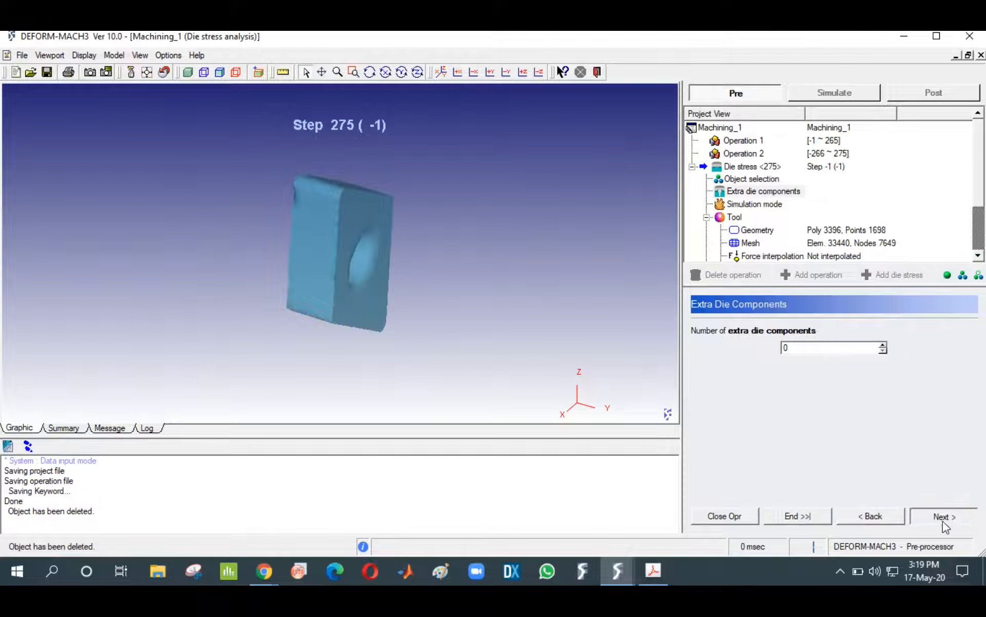
Keep 0 extra die components, choose isothermal die stress mode, and accept the Tool as elastic, proceeding to its geometry
click(944, 518)
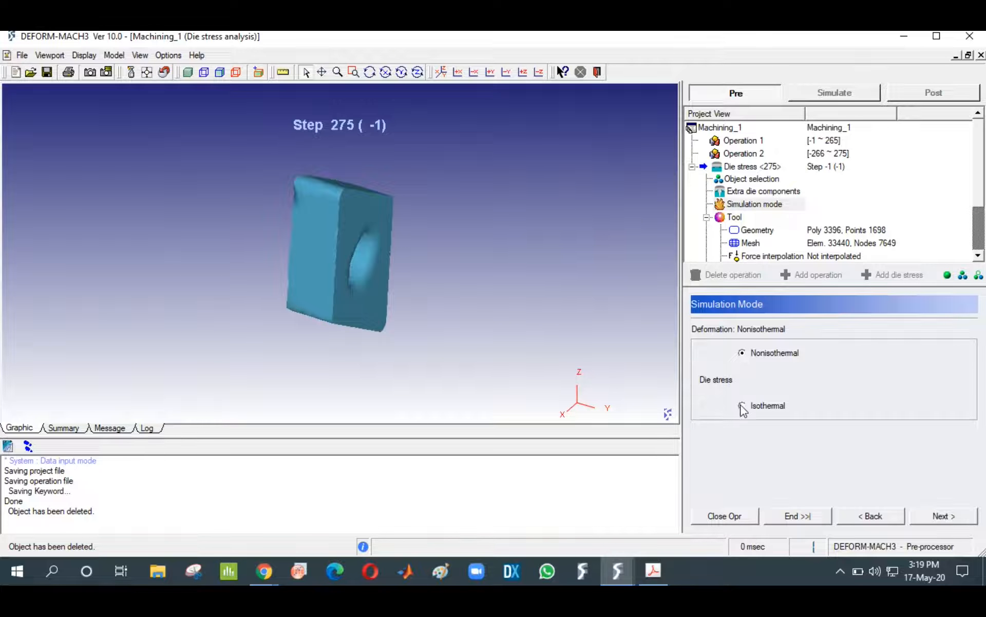
click(742, 406)
click(934, 520)
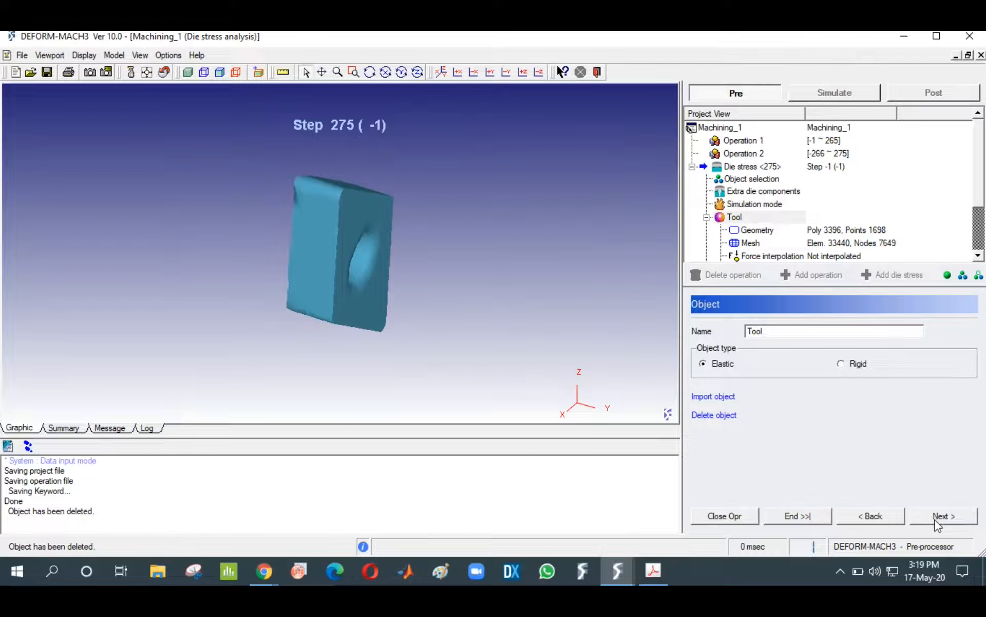
click(939, 522)
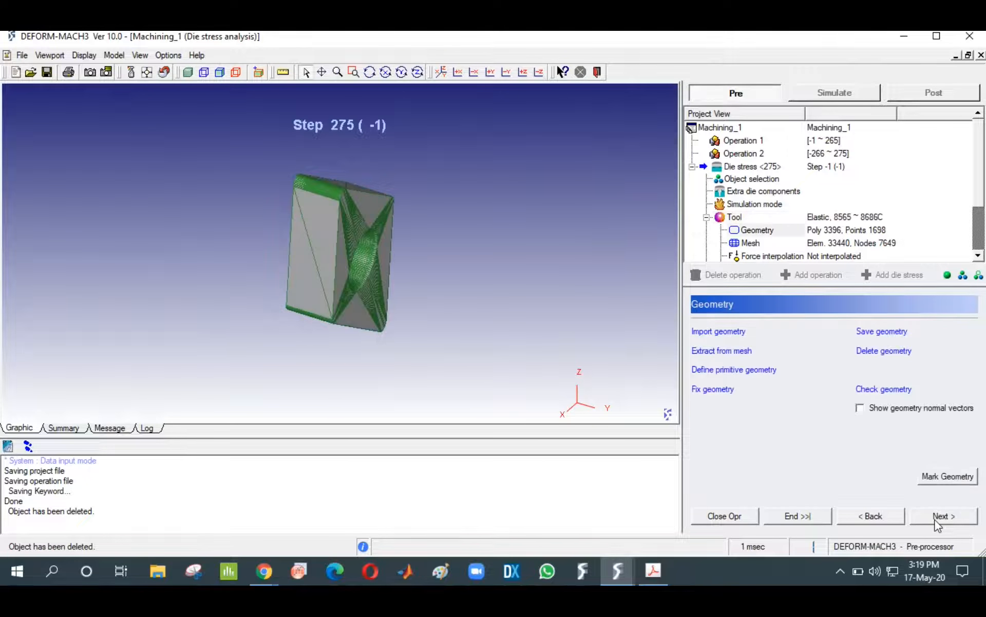
Keep the tool's geometry and mesh, and interpolate the forces from the workpiece to the die with a tolerance of 0.0247366
click(938, 522)
click(938, 520)
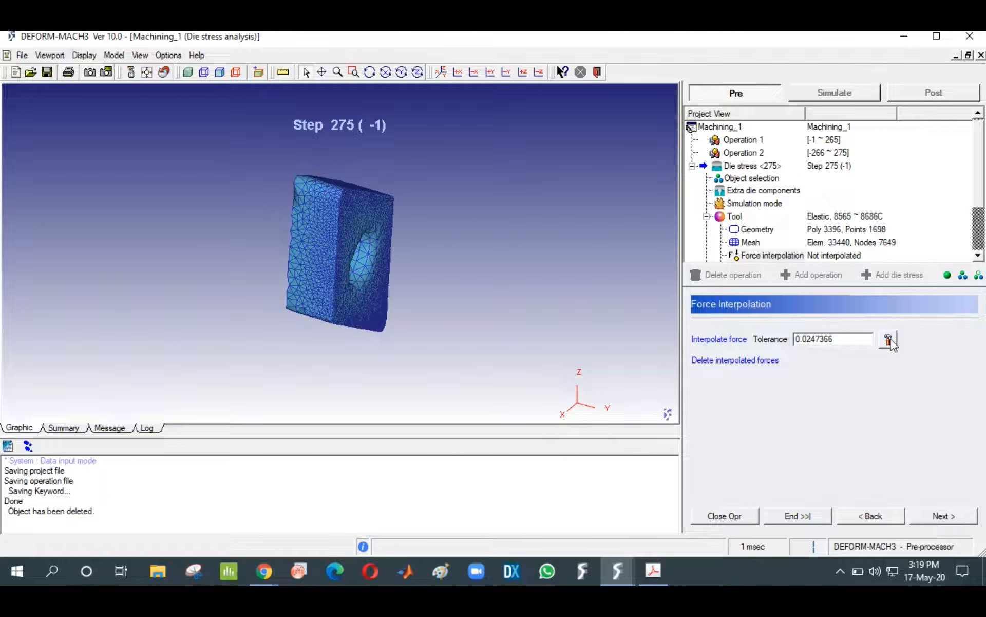
click(708, 339)
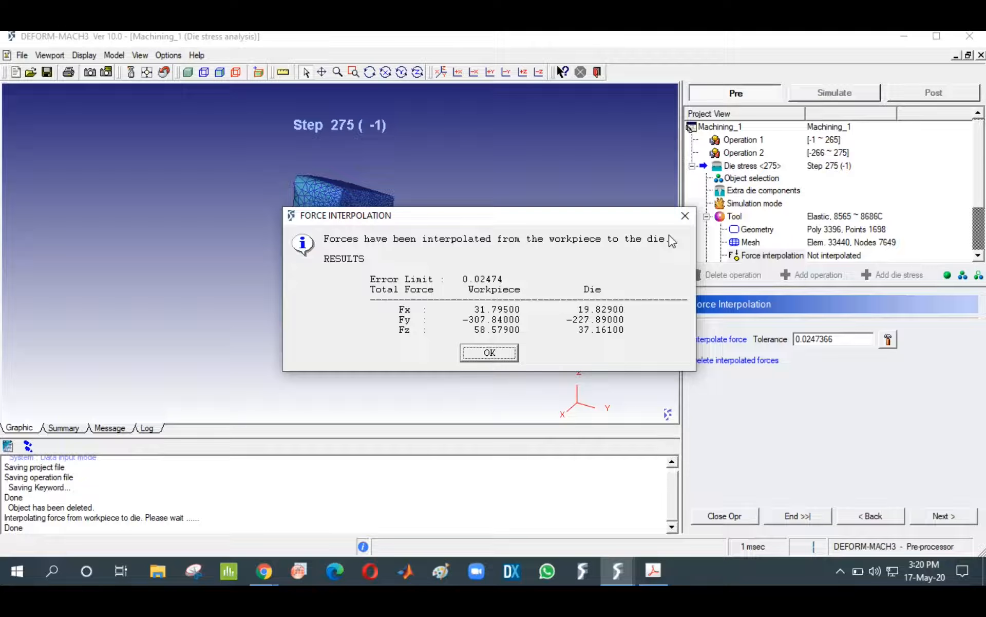
click(490, 352)
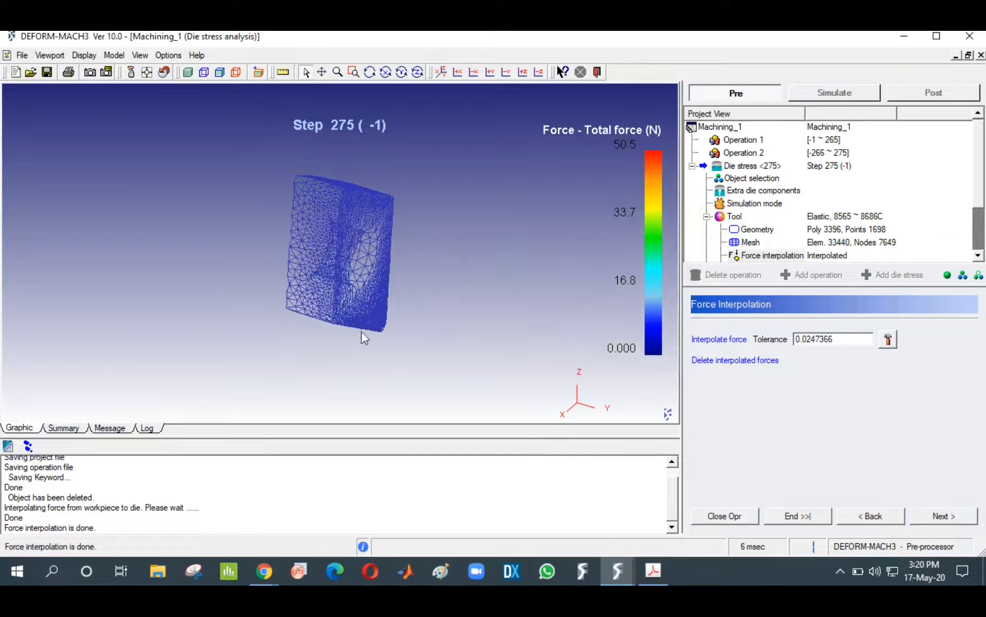
Examine the interpolated force vectors around the tool's cutting corner in wireframe, shaded and outline display
click(402, 72)
drag(397, 329, 367, 301)
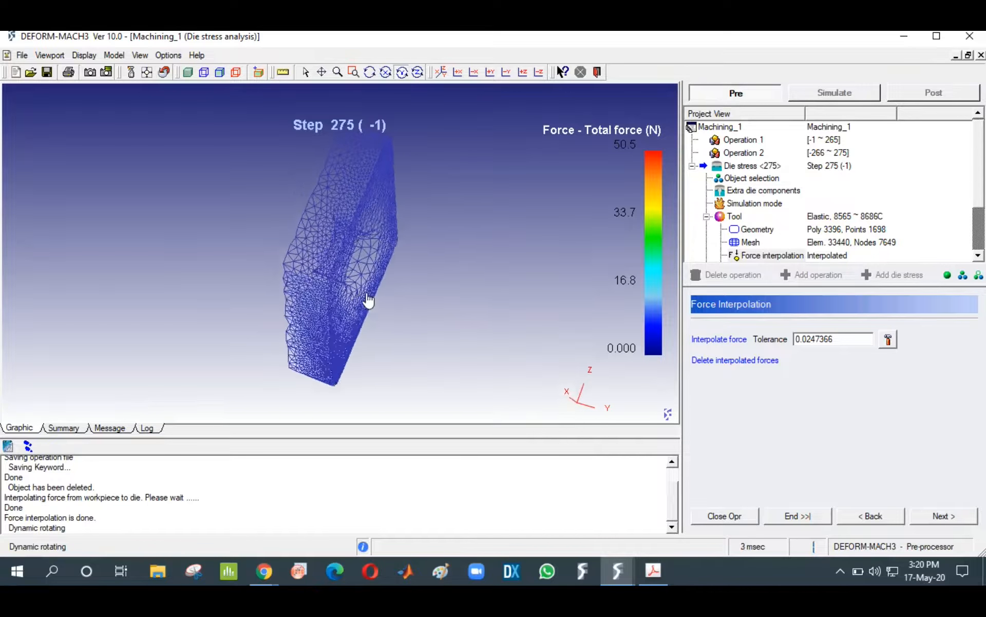
click(417, 72)
drag(434, 229, 359, 146)
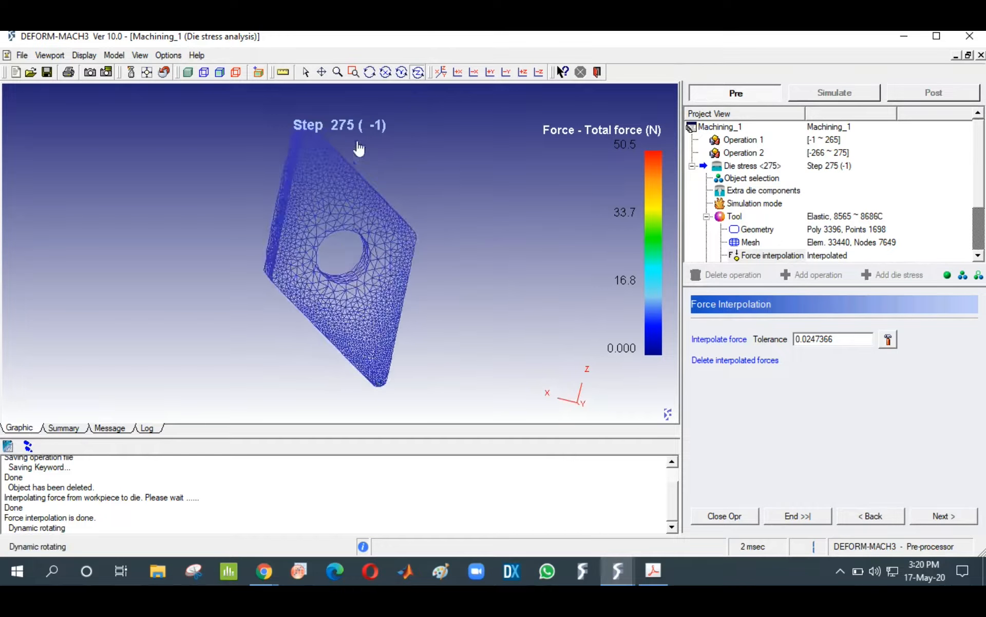
click(370, 72)
drag(373, 265, 339, 314)
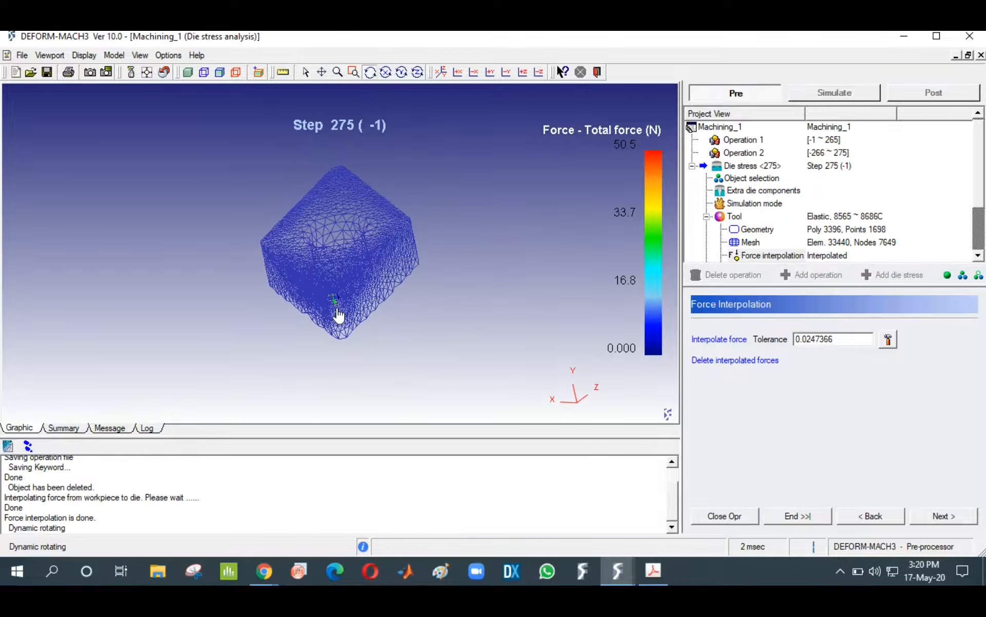
click(353, 72)
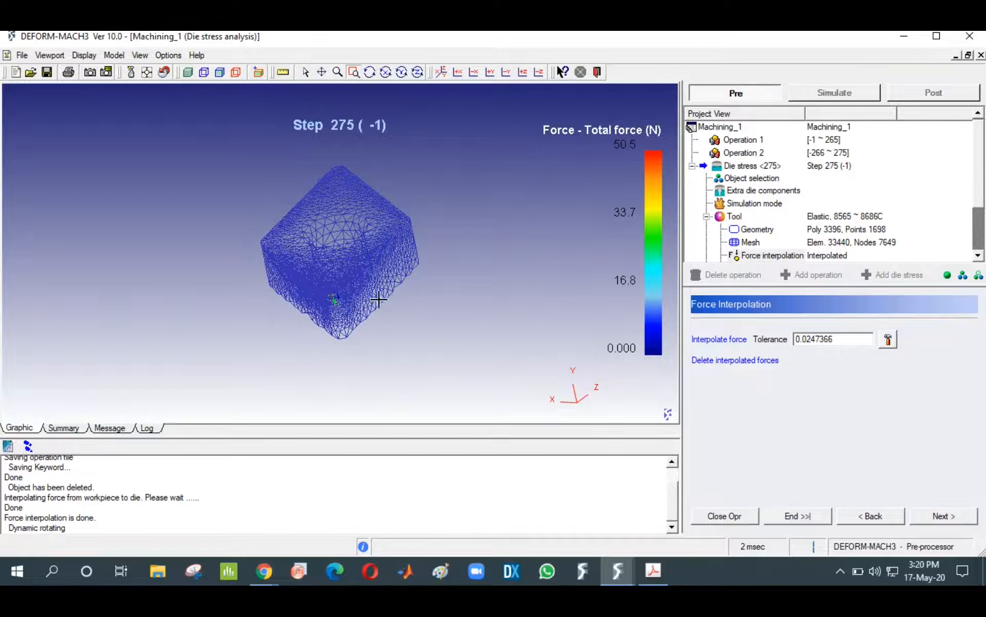
drag(327, 311, 349, 317)
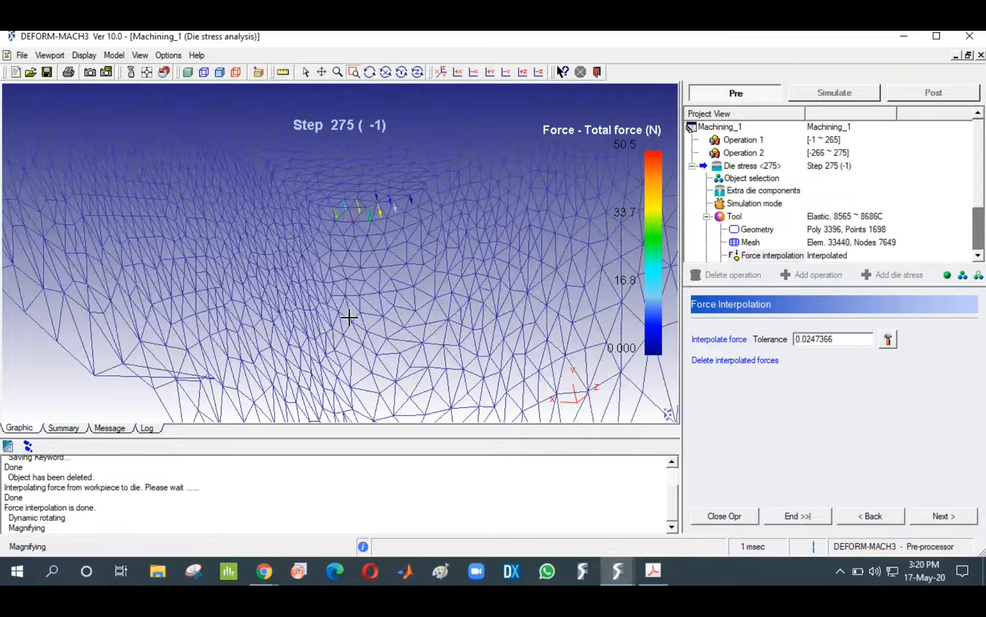
click(220, 72)
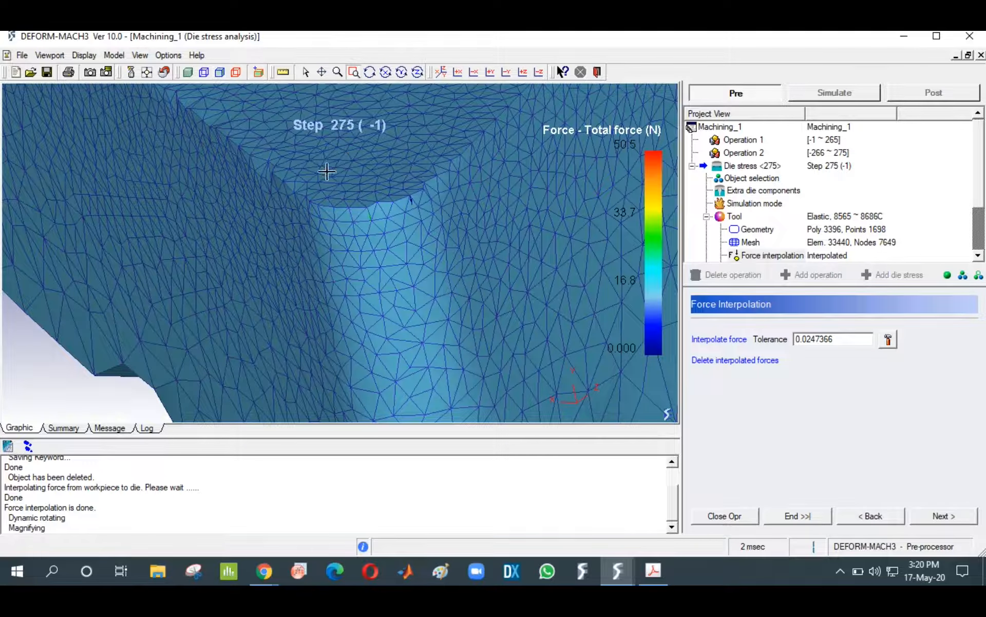
click(236, 72)
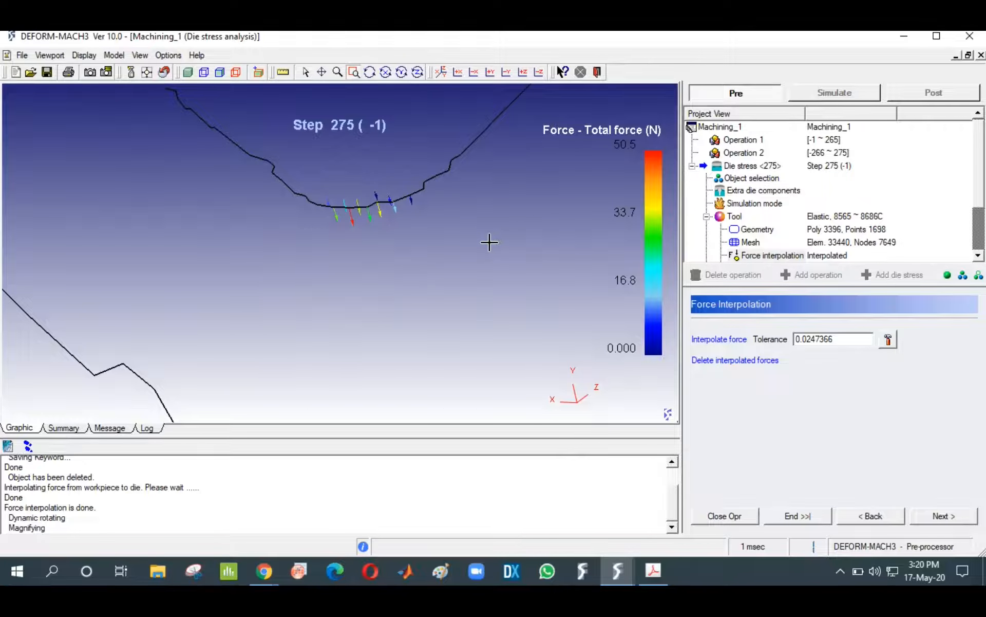
Close the Machining_1 project and create a new project named NewProject_4 in SI units
click(970, 35)
click(487, 315)
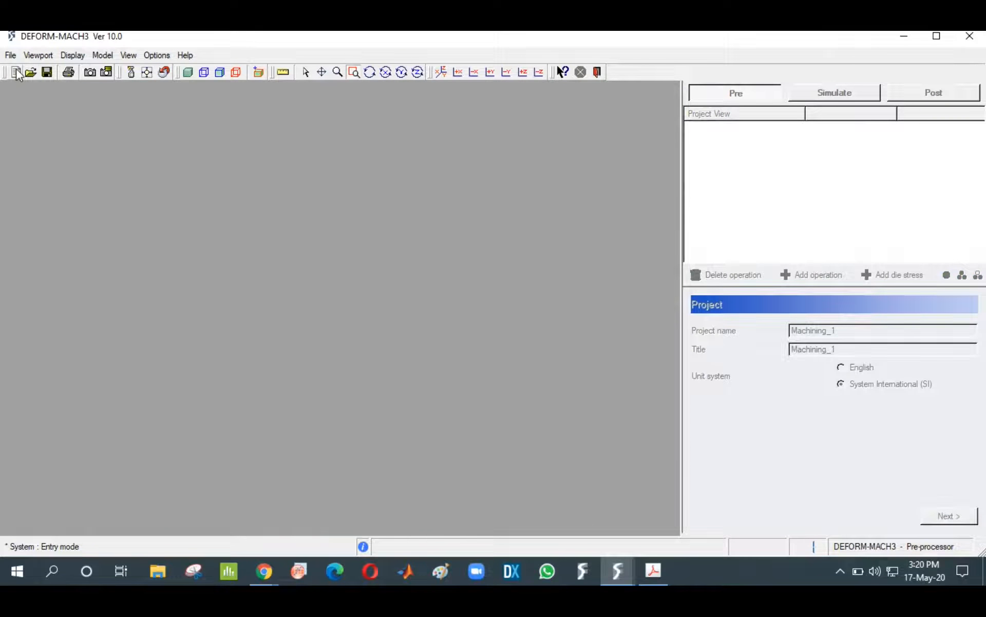
click(16, 72)
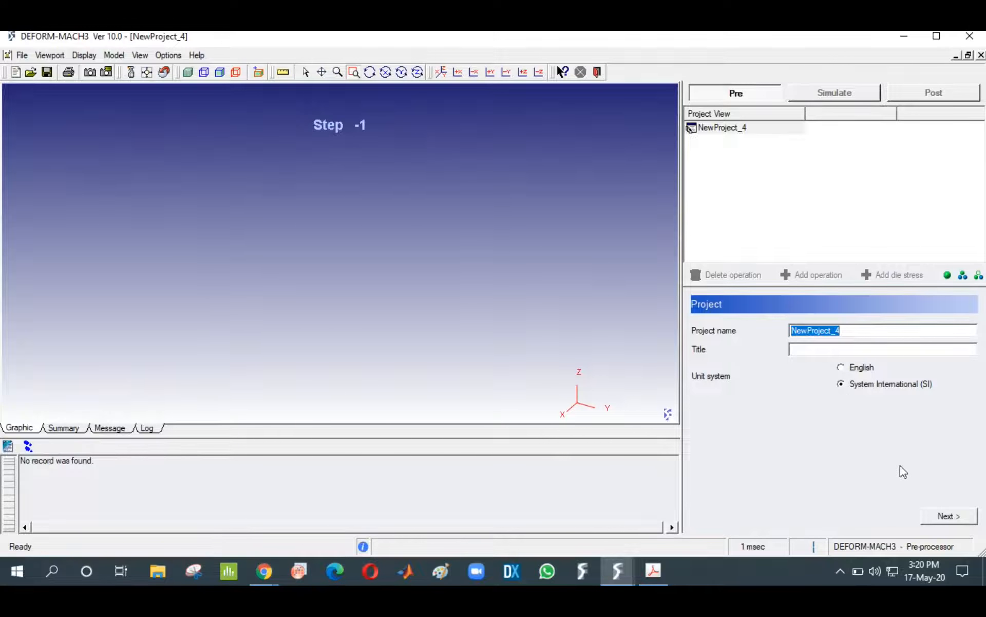
click(950, 516)
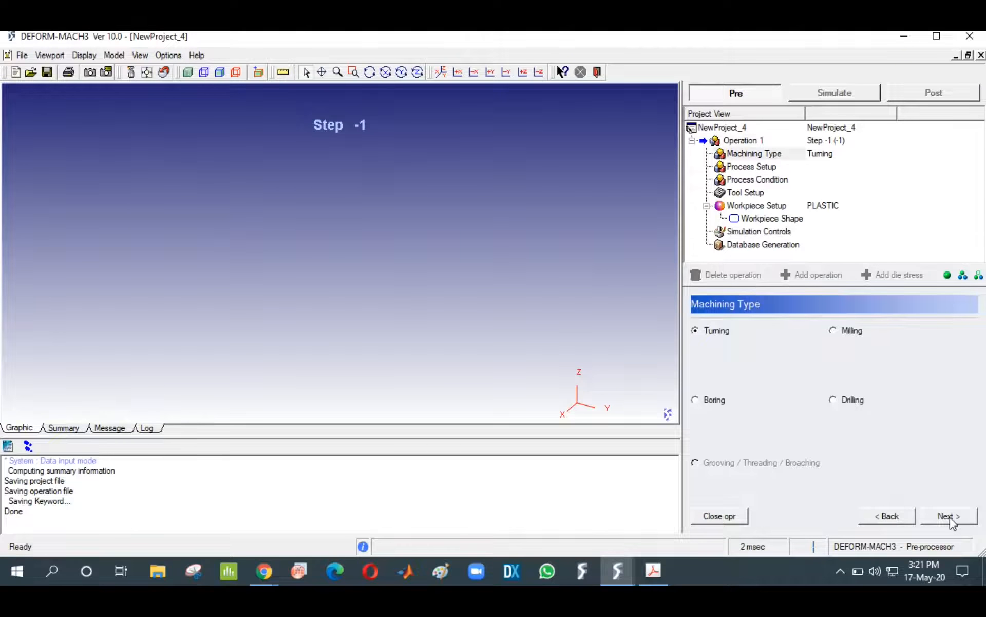
Accept turning with the default process setup and conditions, and view the existing tools in the tool library without loading one
click(951, 517)
click(949, 516)
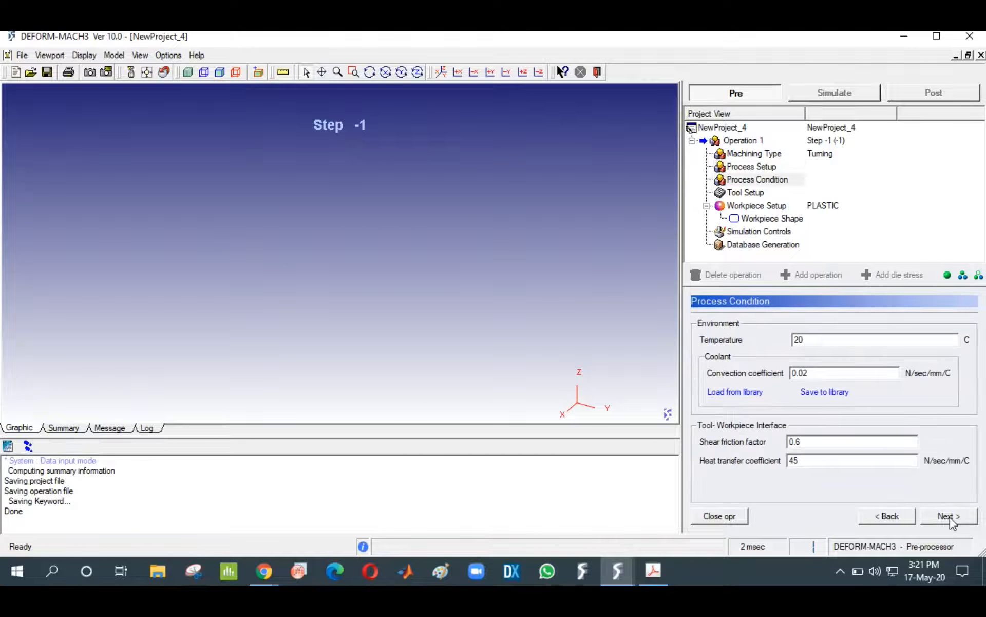
click(950, 517)
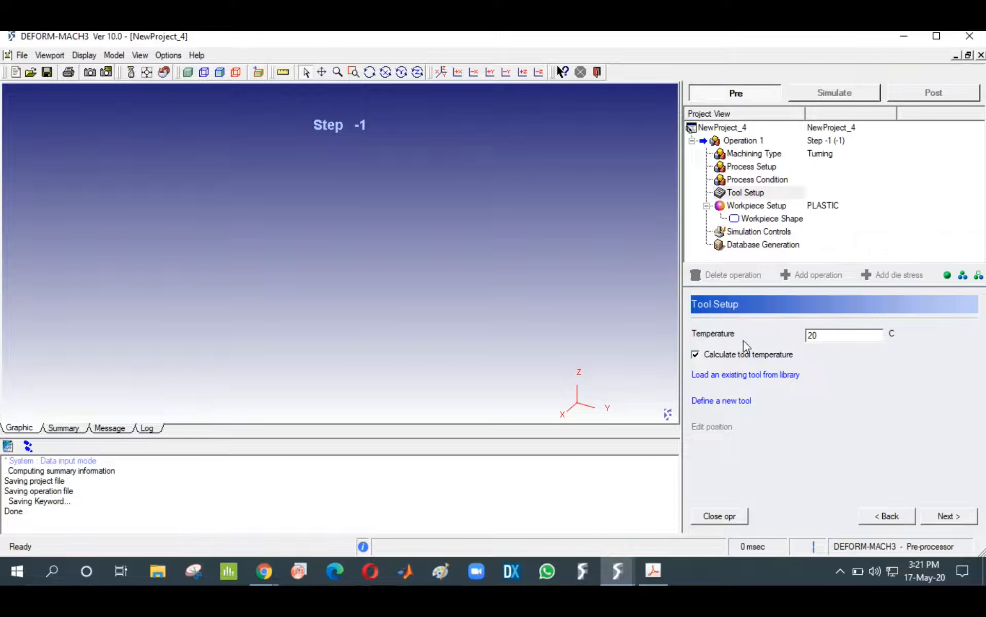
click(732, 374)
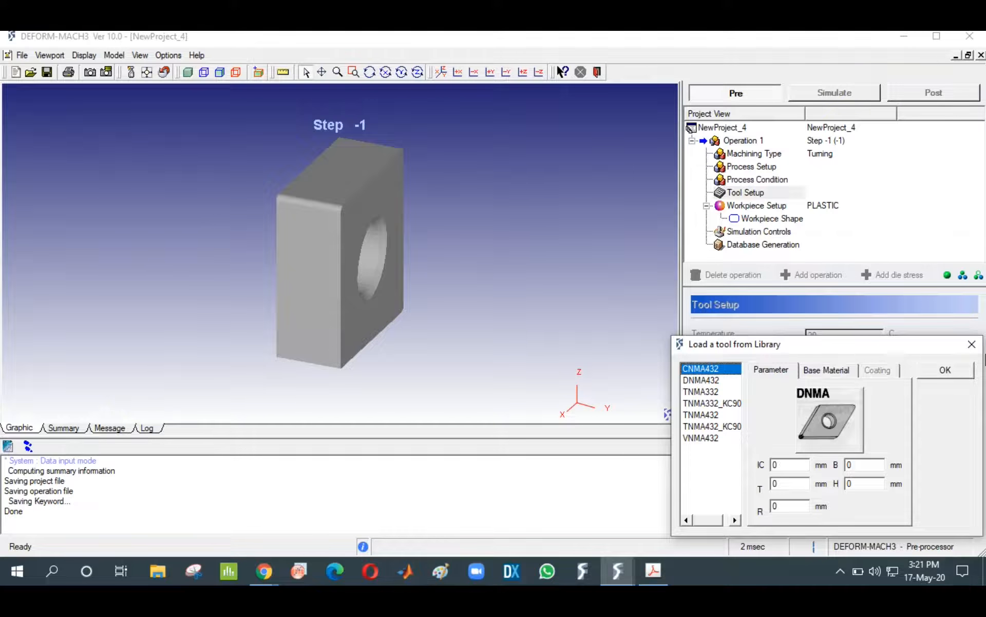
click(975, 345)
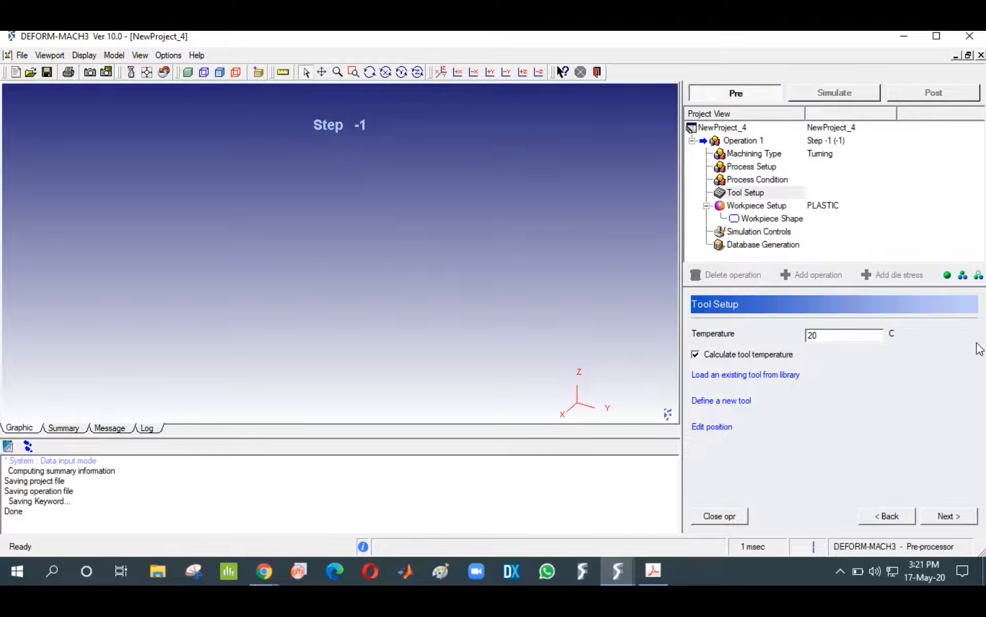
Start defining a new tool and select the Part1 geometry file on the Desktop
click(711, 405)
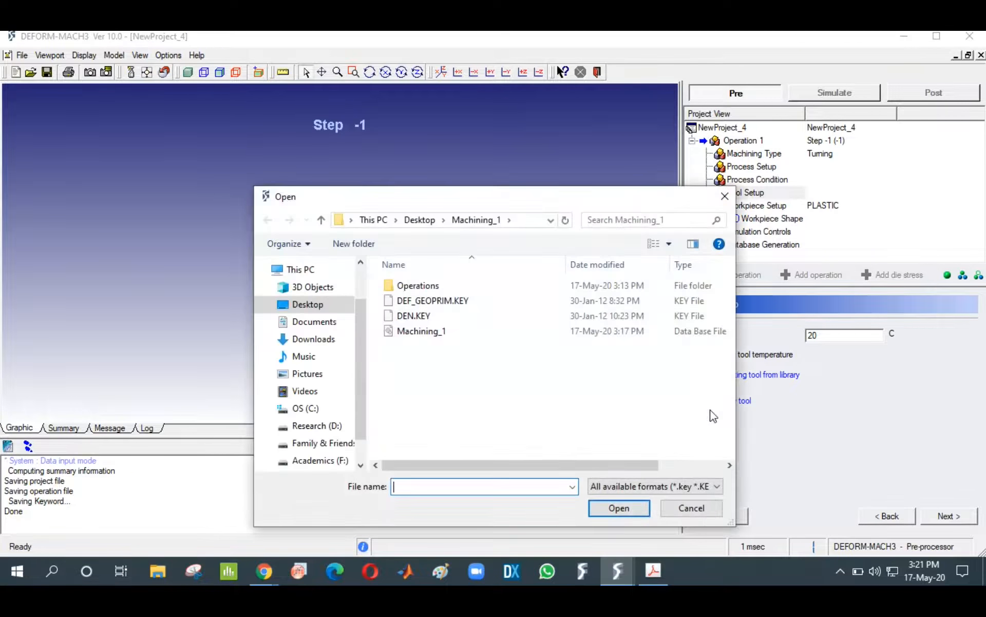
click(308, 304)
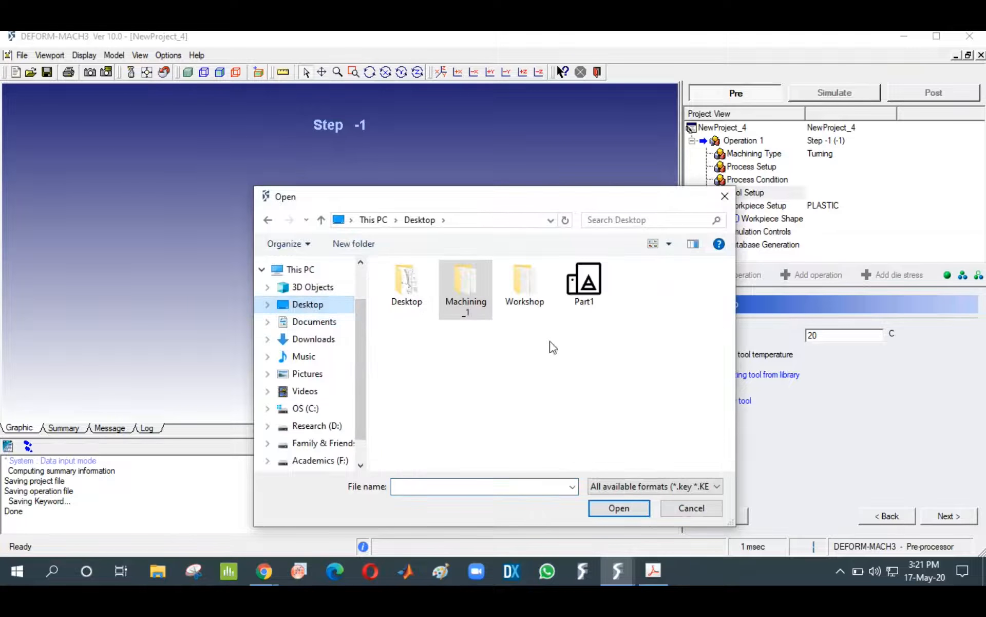
click(584, 280)
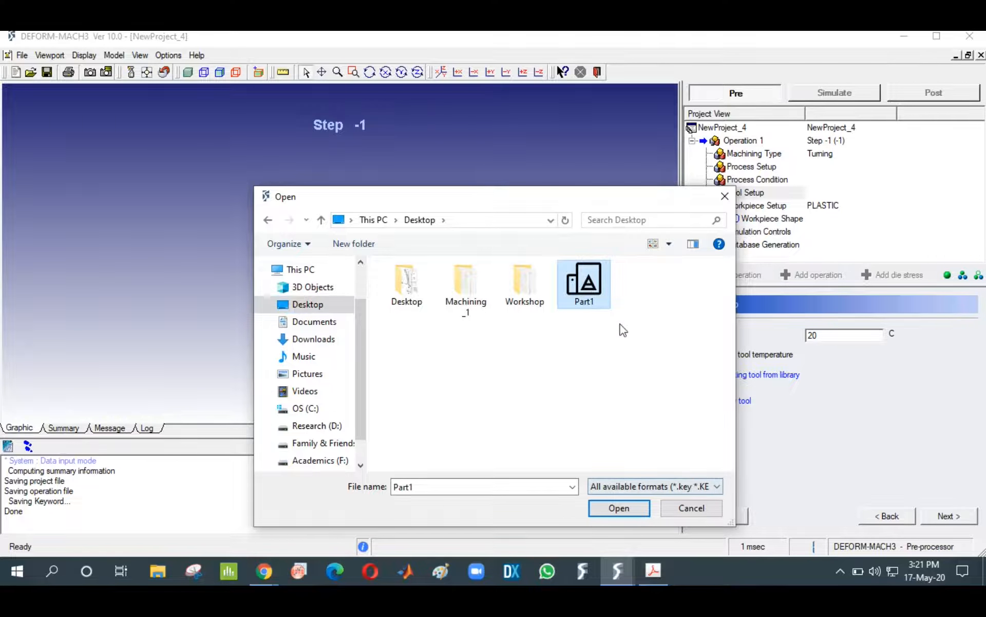
Check the file type of Part1 in its properties on the Windows desktop, and return to DEFORM-MACH3
click(985, 570)
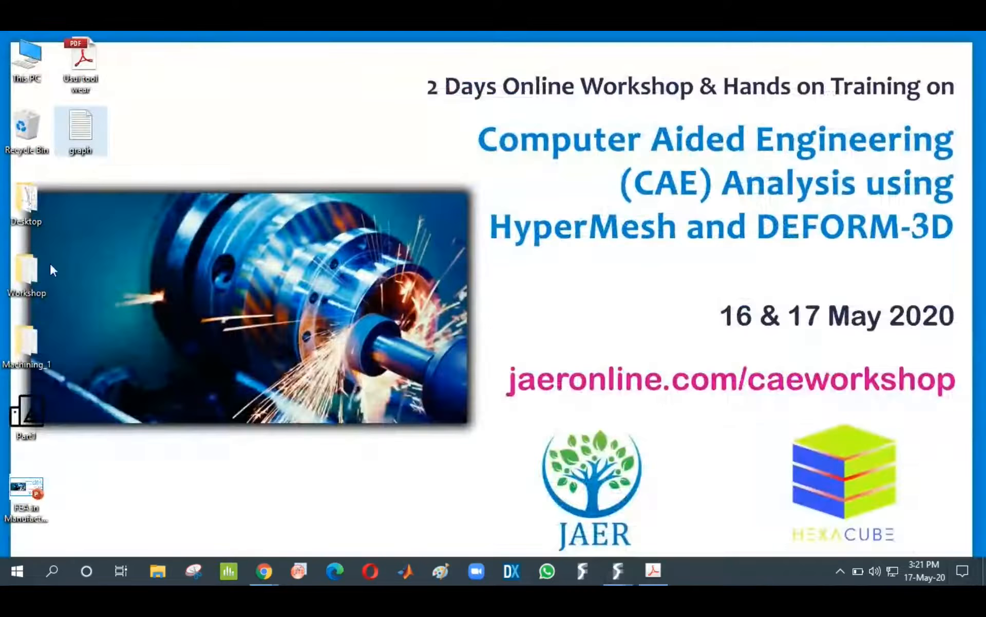
right_click(27, 400)
click(146, 387)
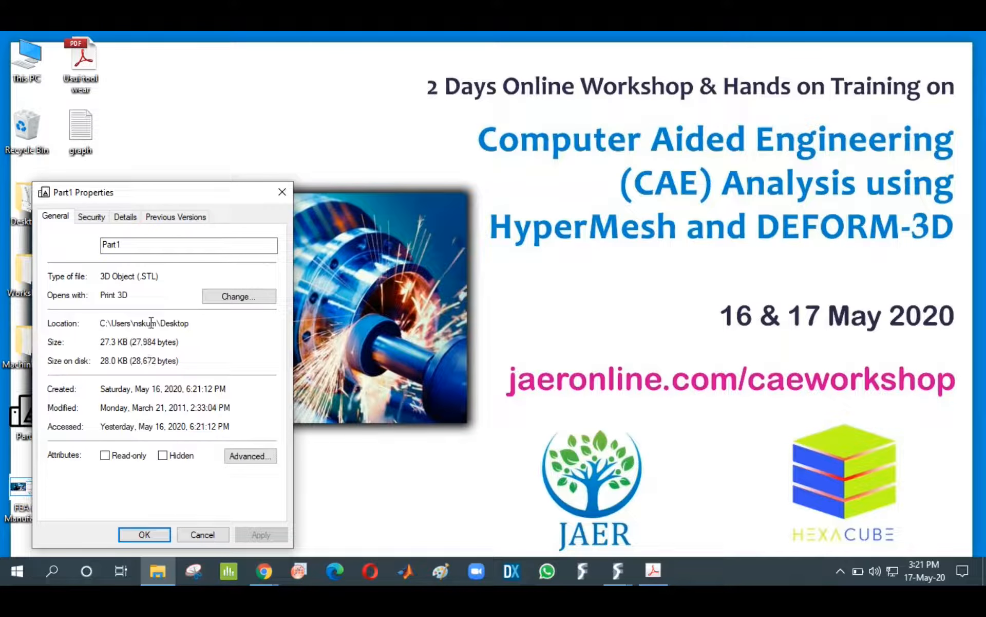
double_click(146, 278)
click(282, 192)
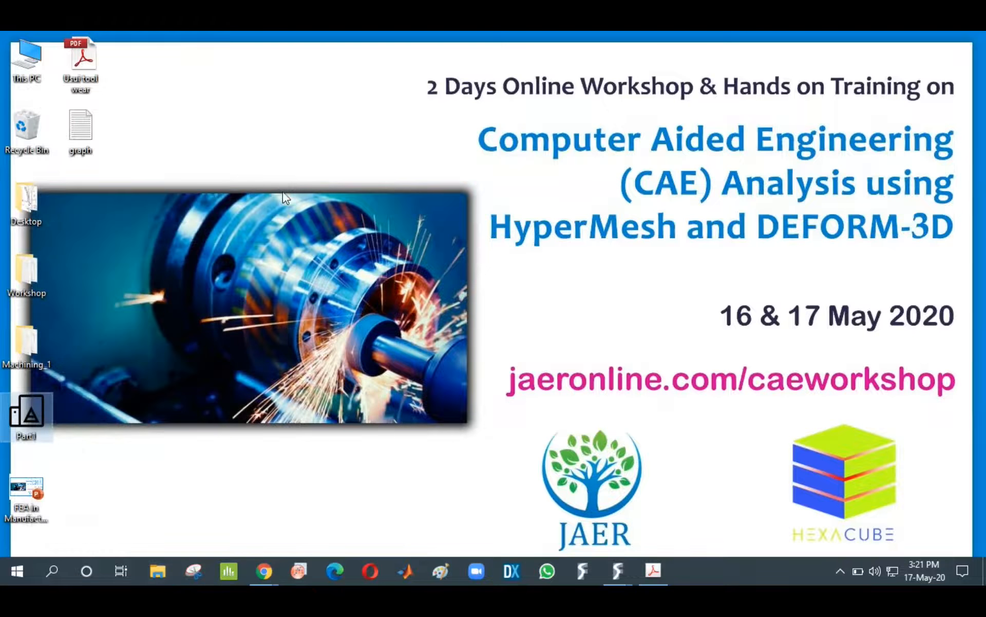
mouse_move(618, 571)
click(679, 519)
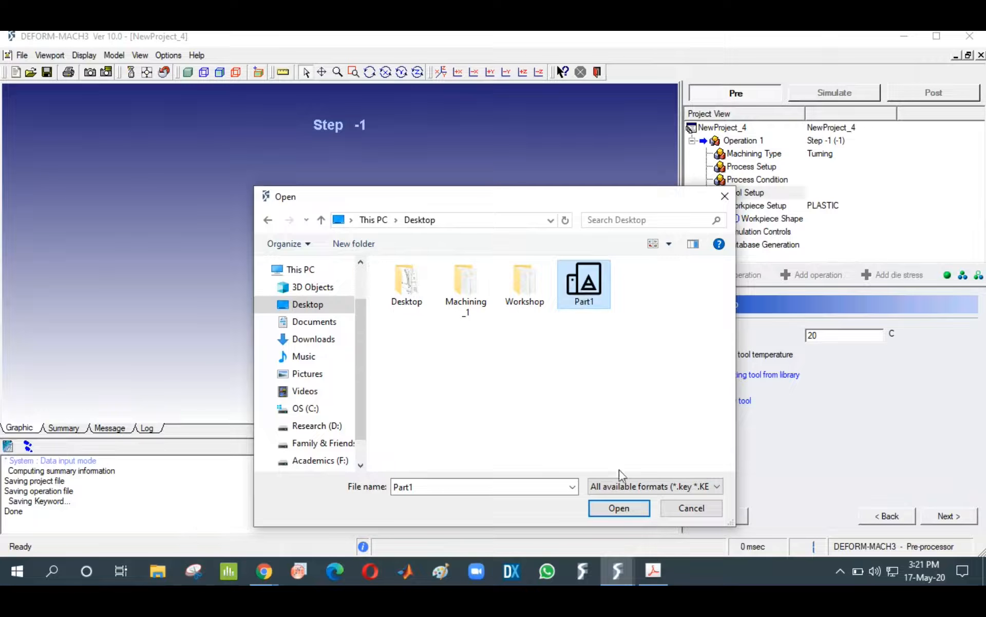
Load Part1 as the tool geometry, choose manual positioning, and proceed to the base material without moving the insert
click(619, 508)
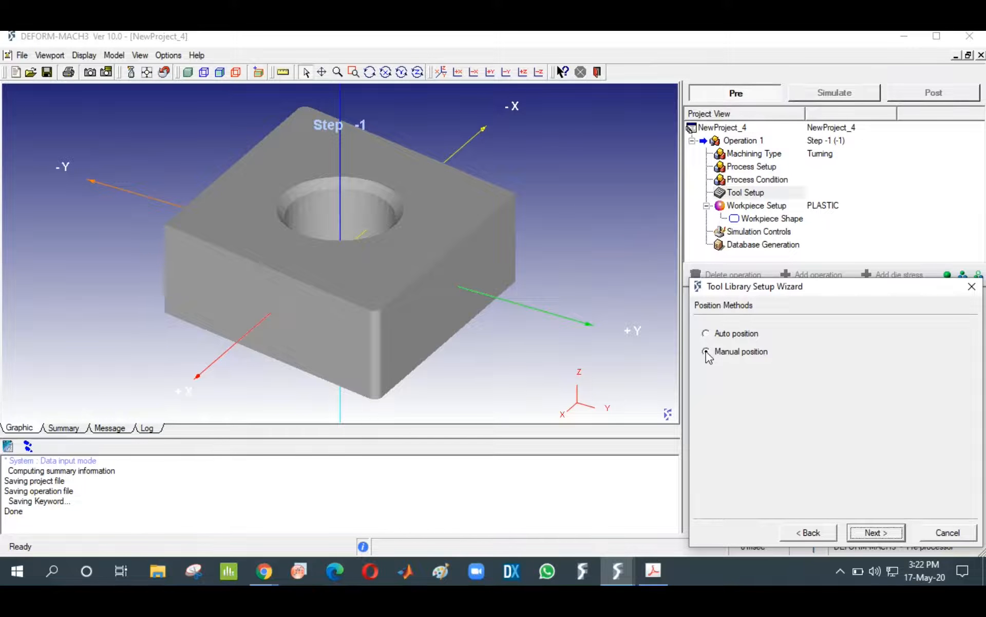
click(892, 538)
click(893, 538)
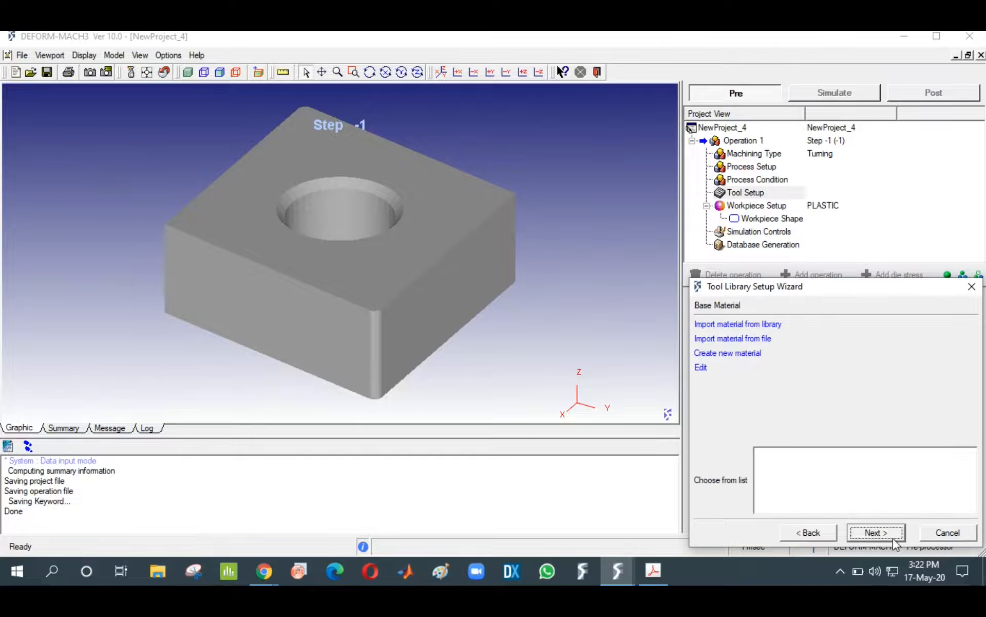
click(893, 538)
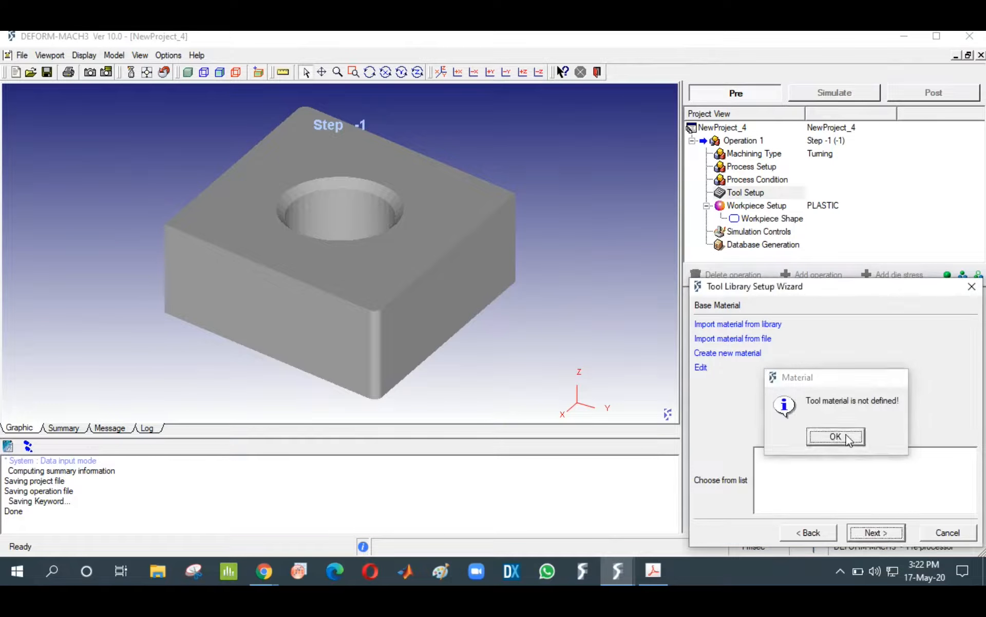
click(832, 437)
Go back to the tool geometry, reload Part1 from the Desktop, and return through manual positioning to the base material
click(815, 532)
click(815, 532)
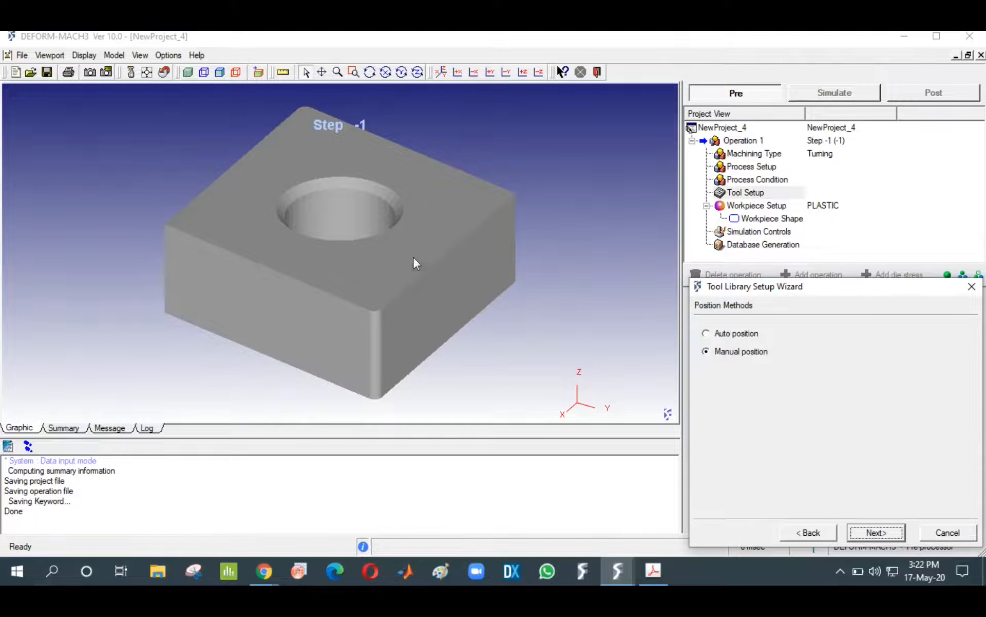
click(811, 531)
click(829, 284)
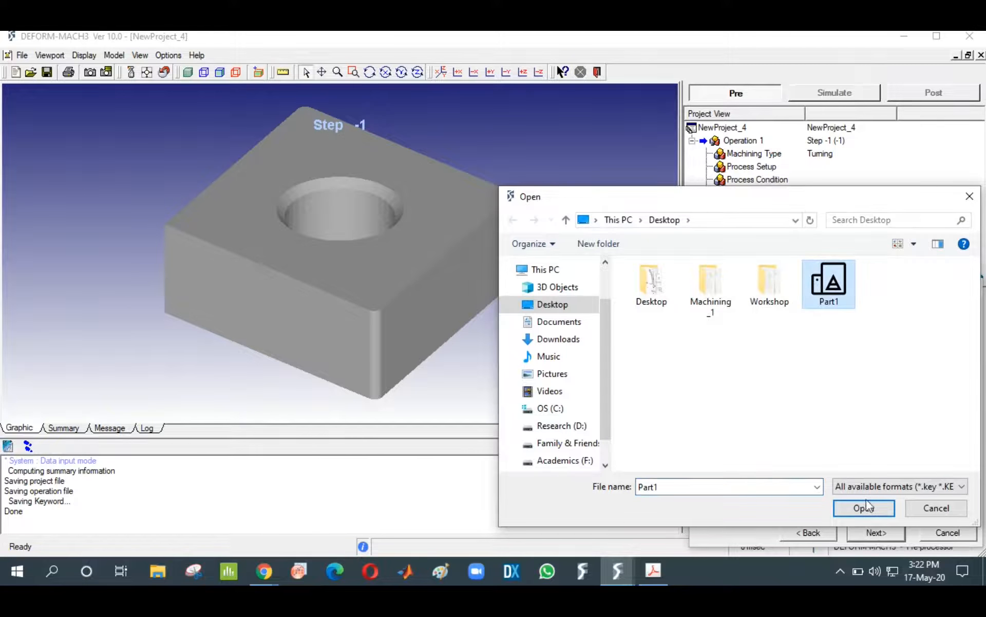
click(867, 507)
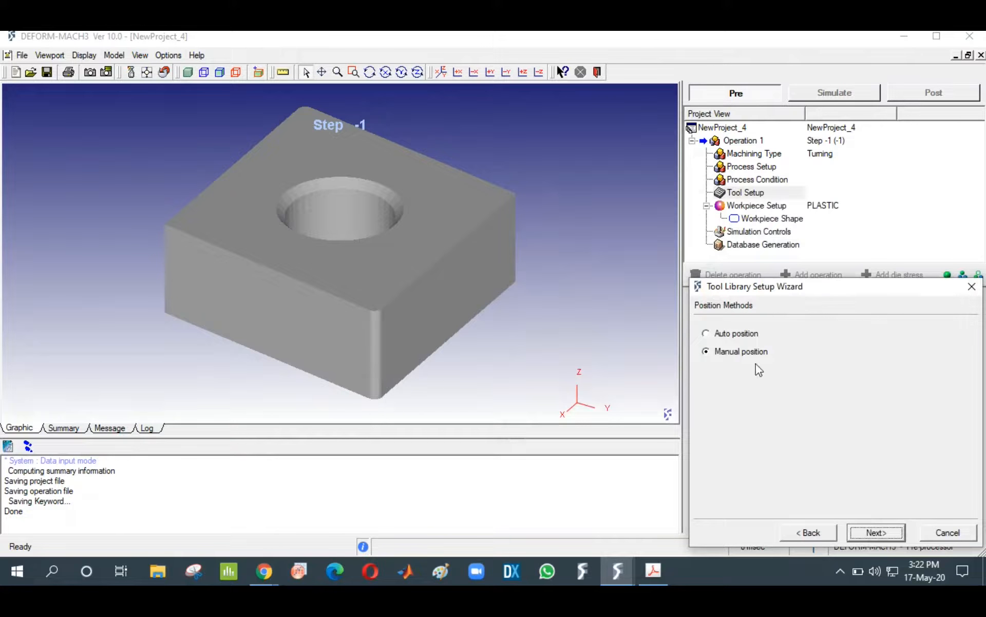
click(361, 190)
click(890, 531)
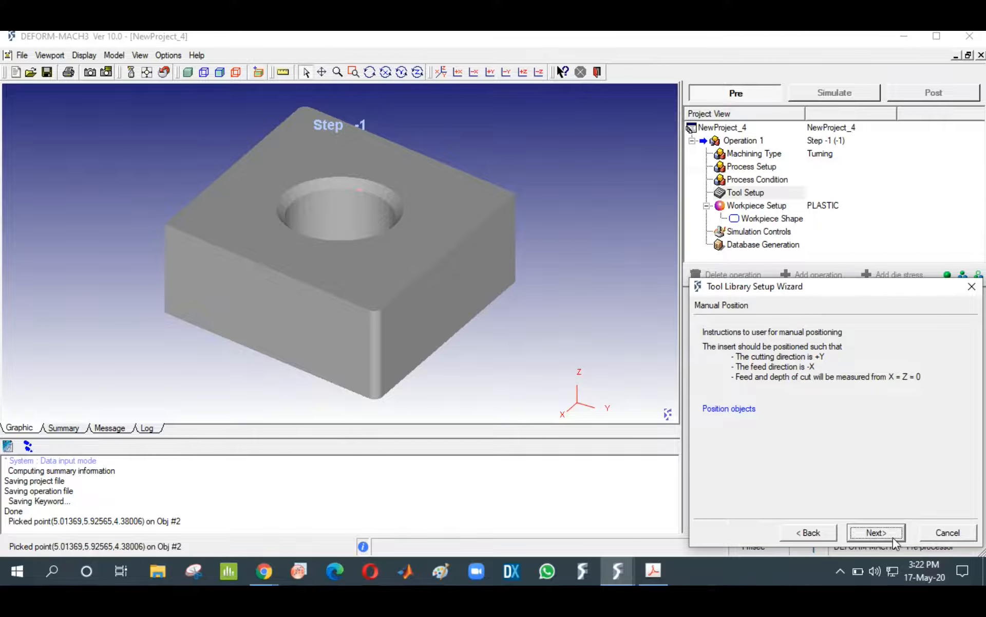
click(893, 538)
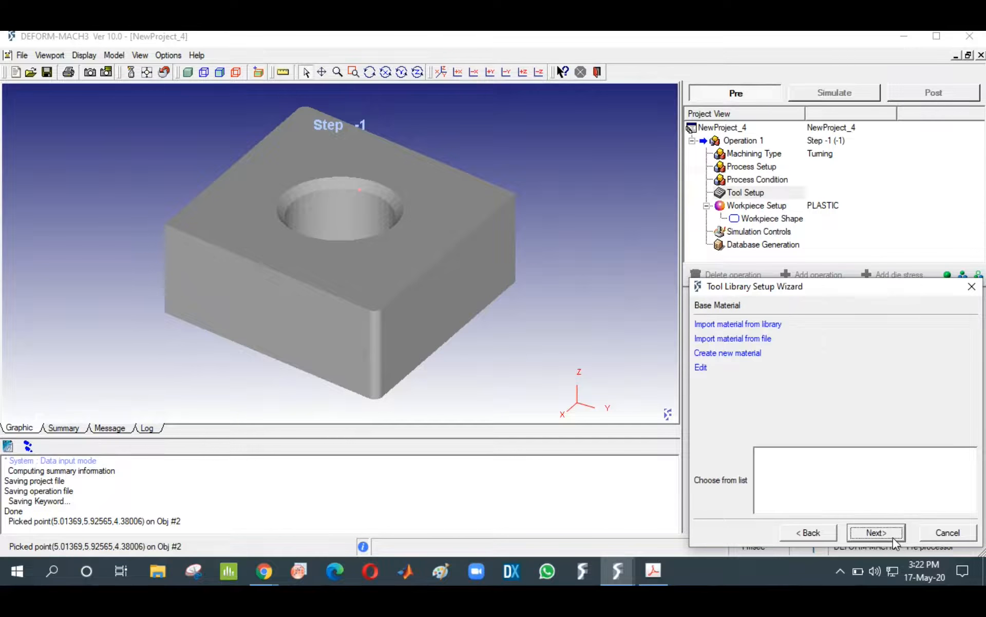
Import WC from the Tool_Material category of the material library as the tool's base material
click(771, 328)
click(762, 490)
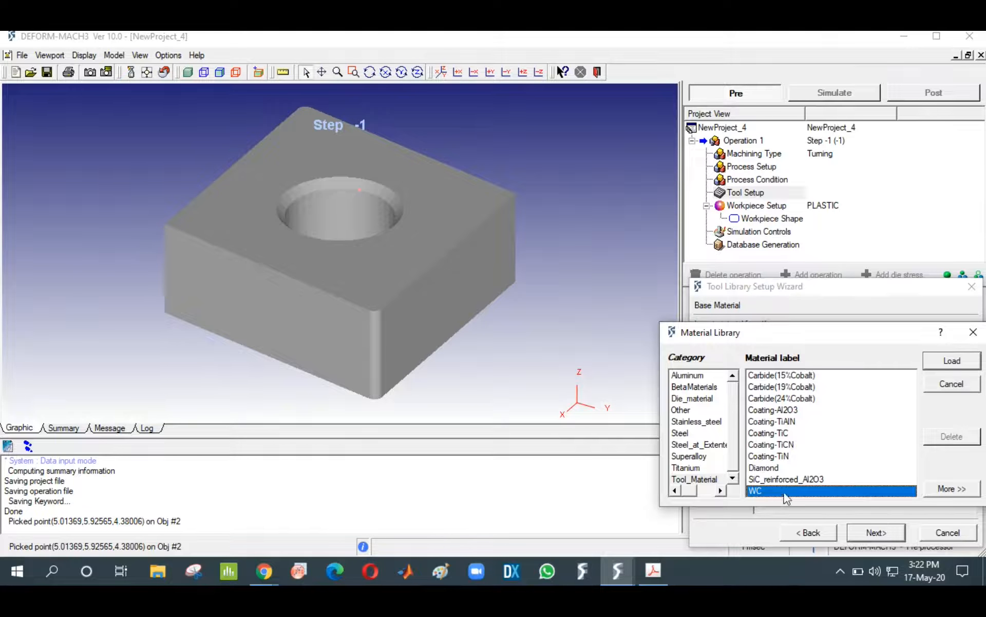
click(953, 361)
click(882, 535)
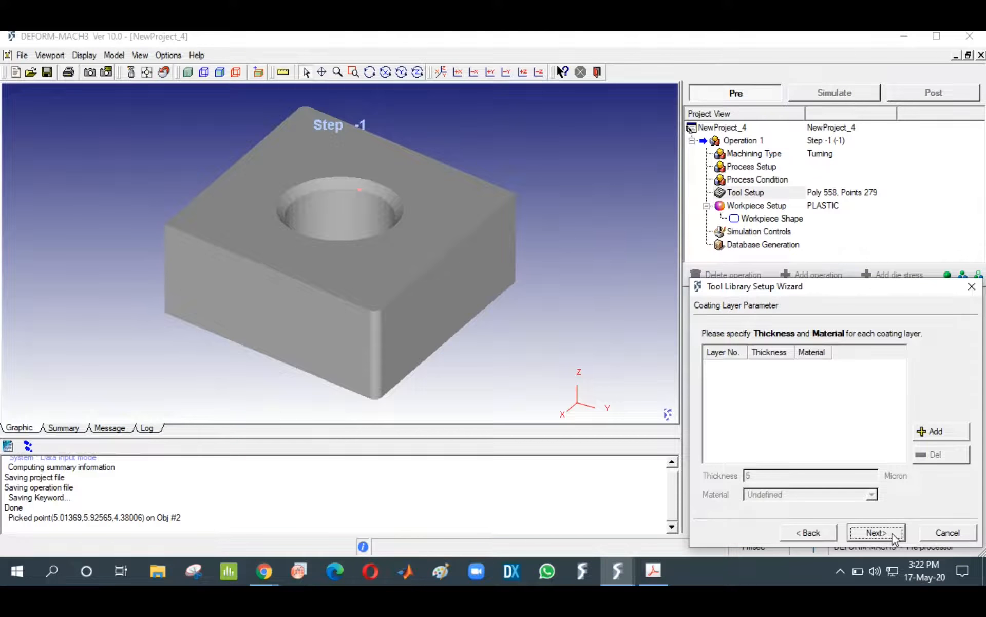
Leave the tool without coating layers, choose saving it to the tool library, and finish with the name CNMA432
click(881, 533)
click(735, 353)
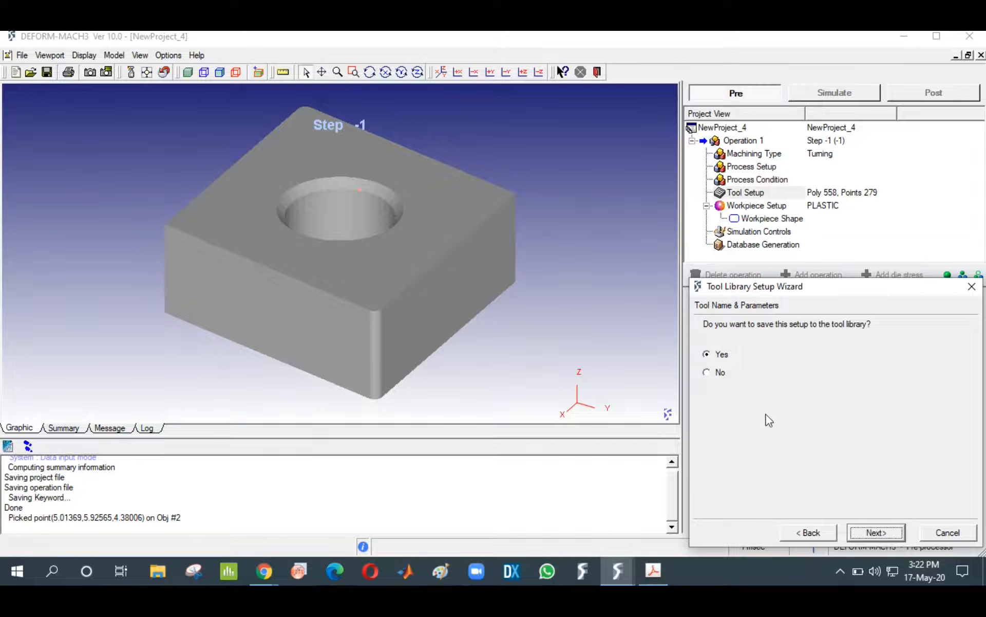
click(876, 533)
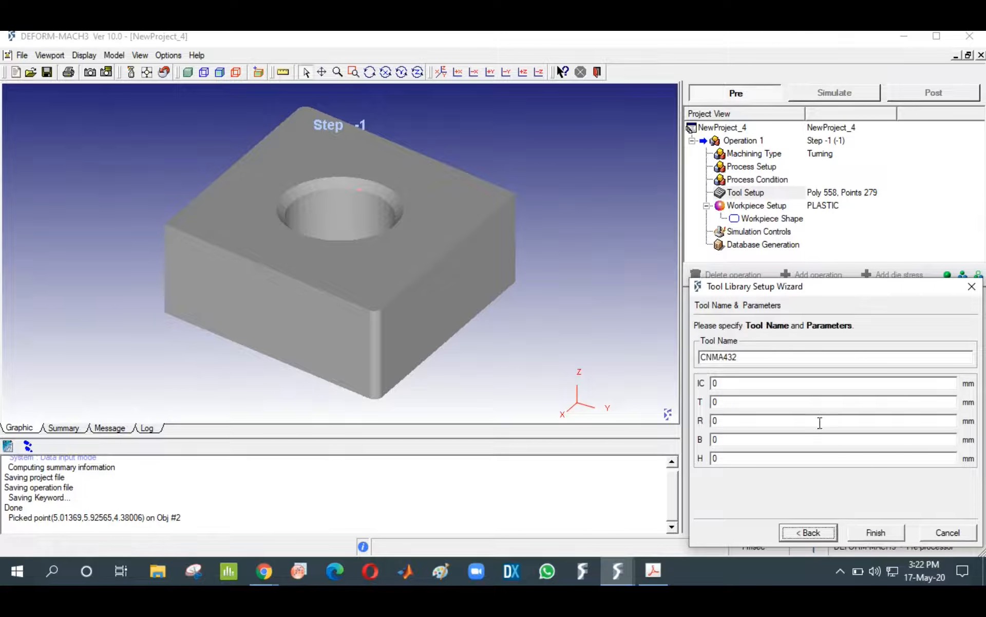
click(892, 533)
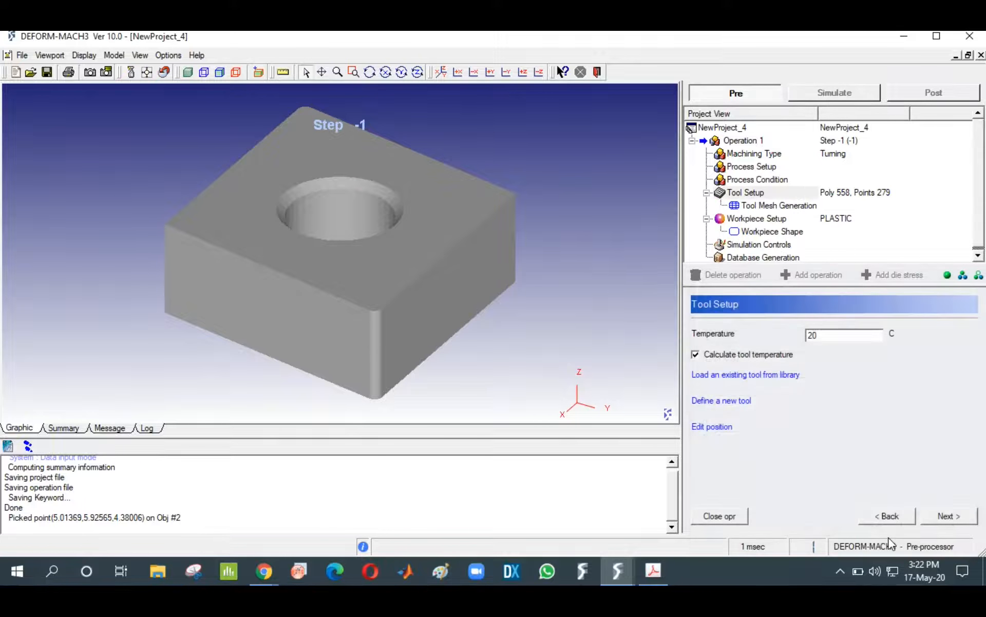
Generate the tool mesh with a relative mesh size of 5000 and proceed to the workpiece shape
click(948, 516)
drag(774, 425, 612, 408)
text(5000)
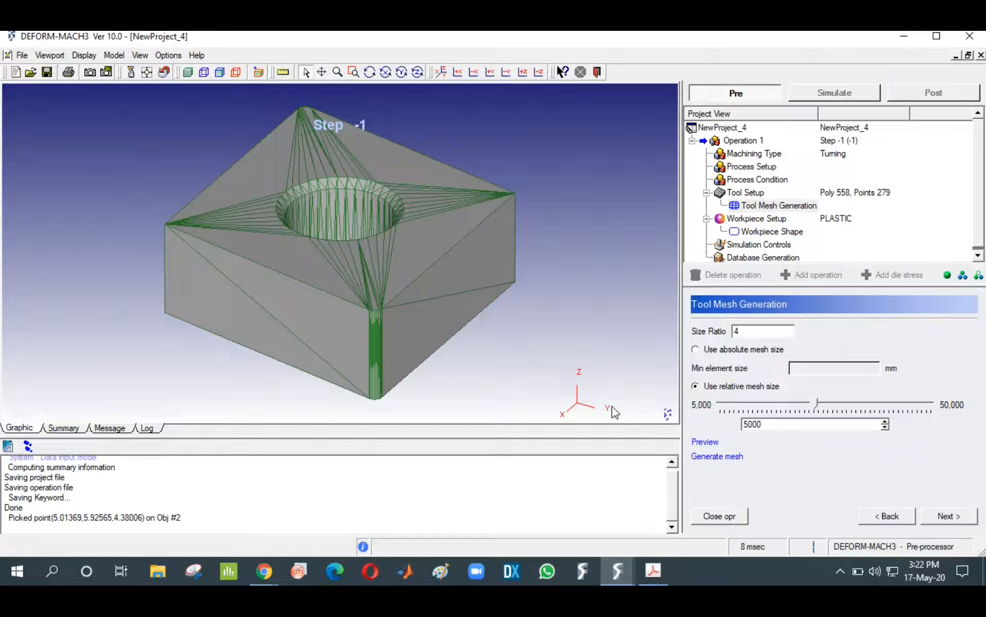
click(951, 515)
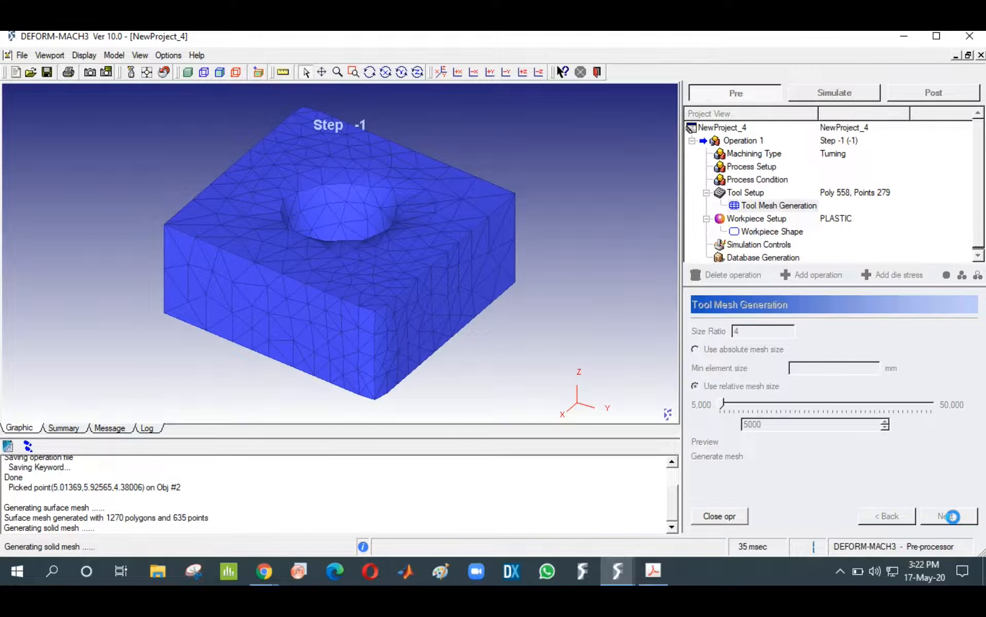
click(952, 516)
click(954, 517)
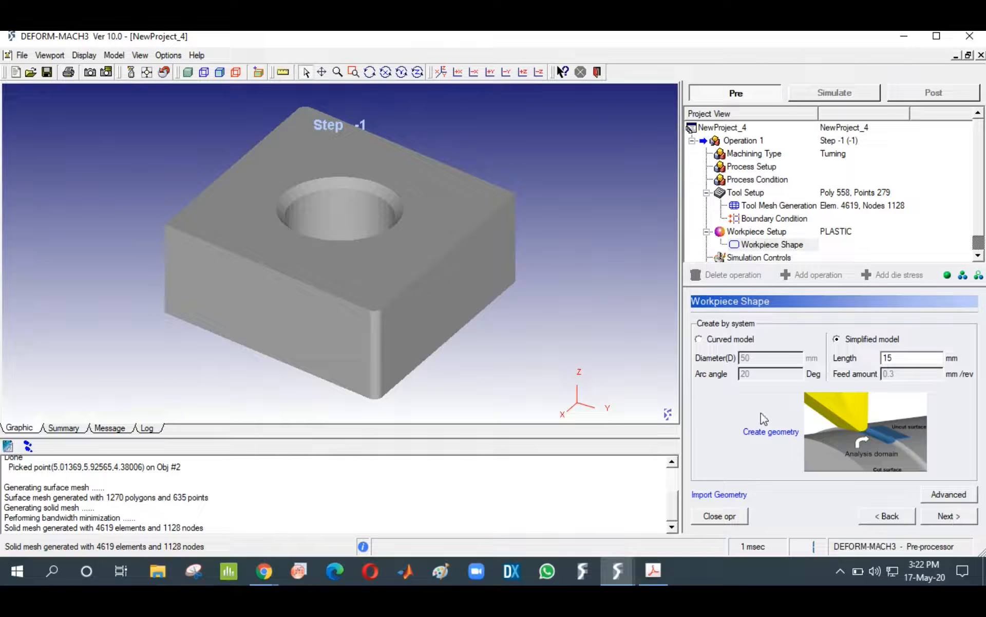
Create the simplified workpiece geometry and mesh it with a relative mesh size of 5000
click(762, 432)
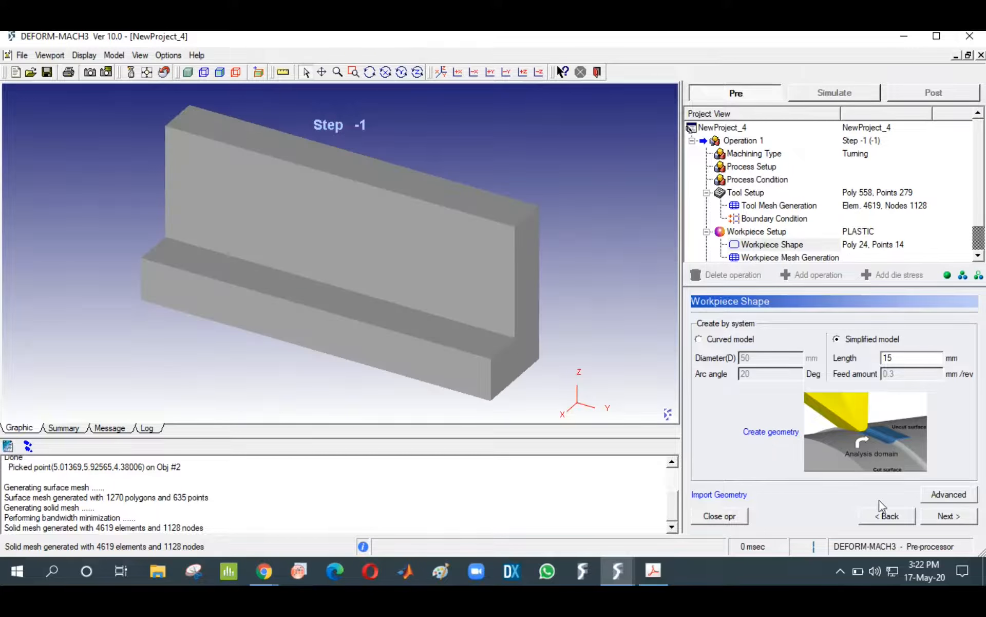
click(952, 518)
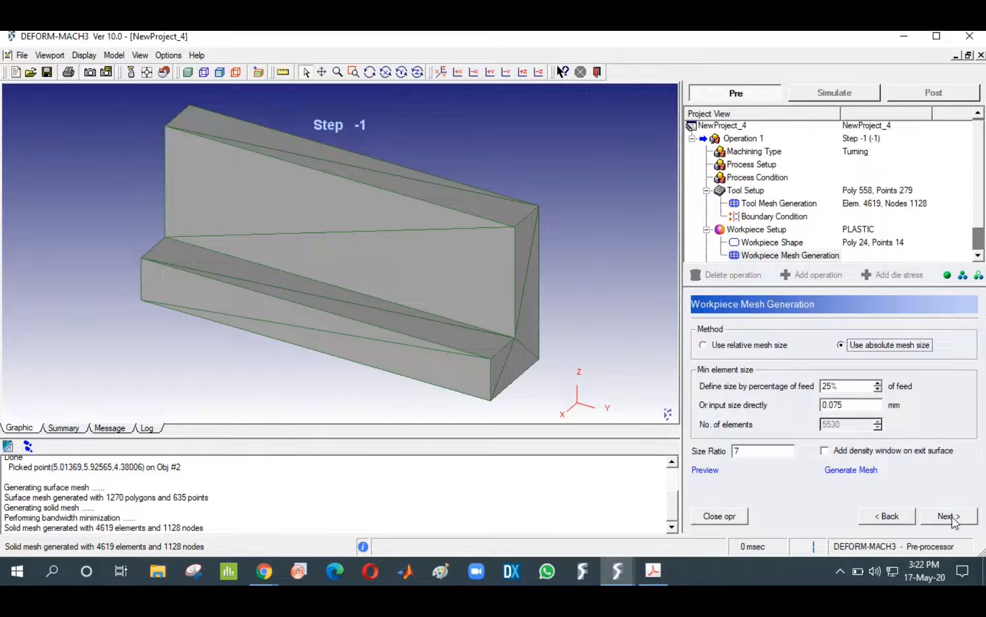
click(740, 345)
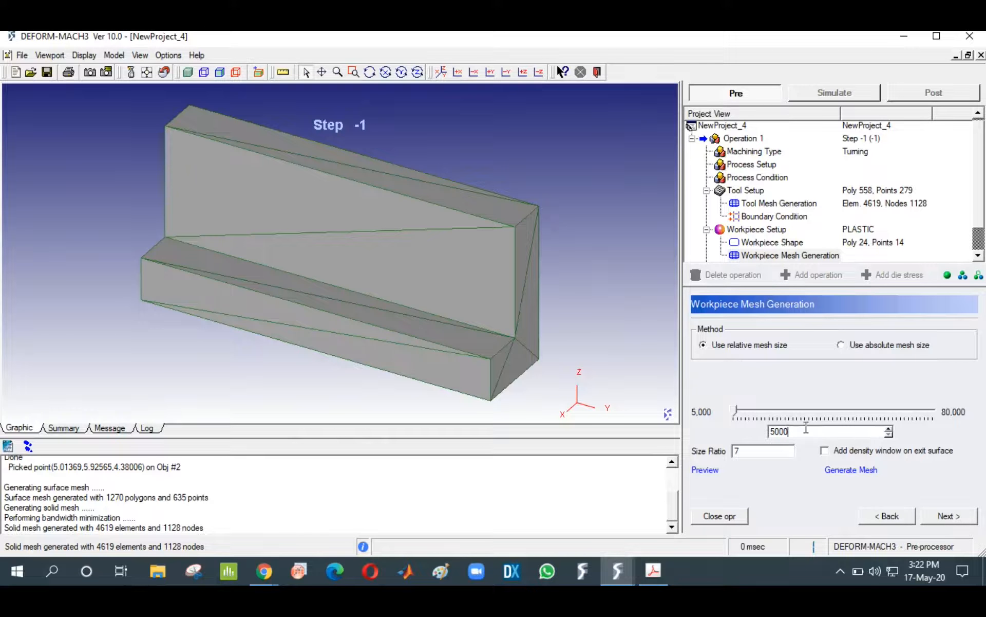
click(943, 518)
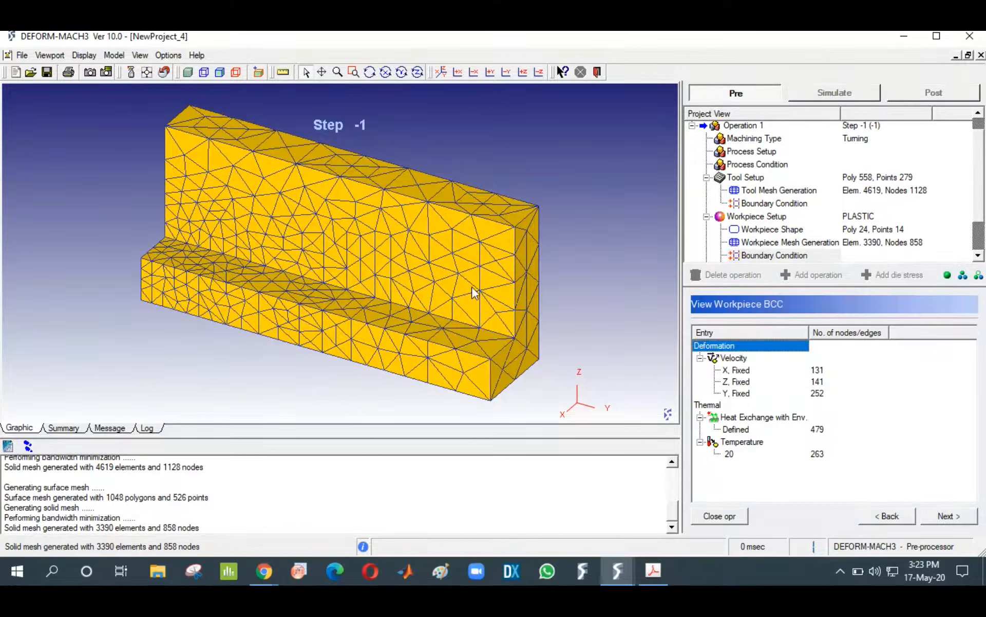
Import 0.08%Nitrogen Alloy Steel(Machining) from the Steel category as the workpiece material and proceed to the simulation controls
click(934, 517)
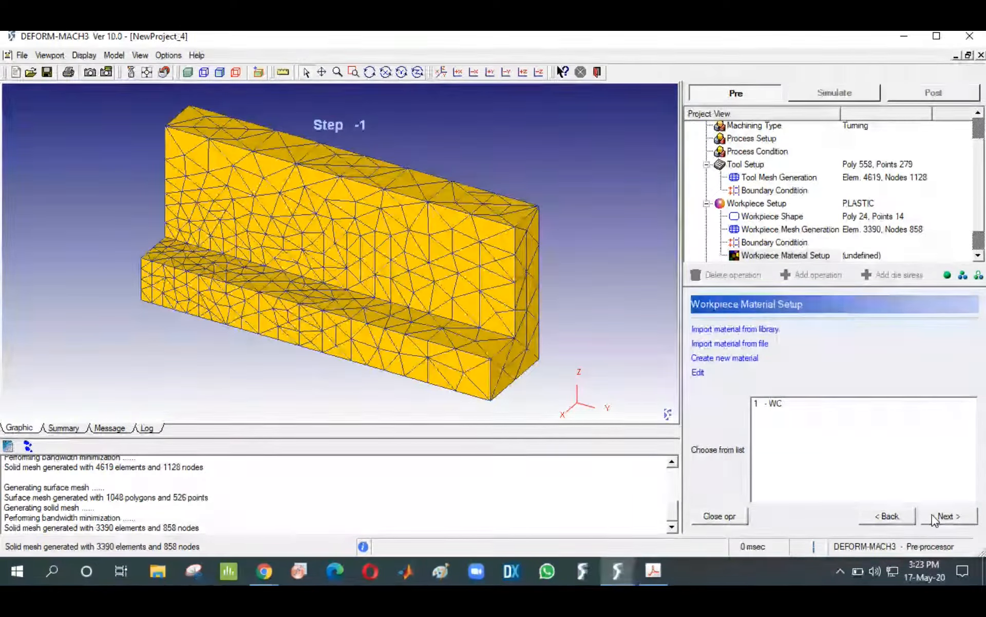
click(761, 329)
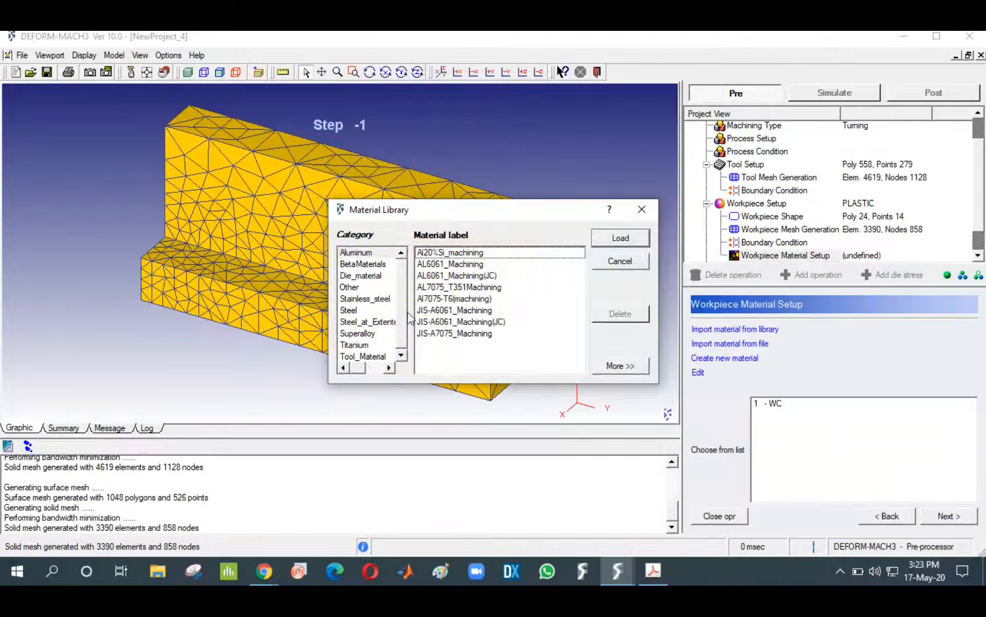
click(360, 310)
click(483, 311)
click(637, 239)
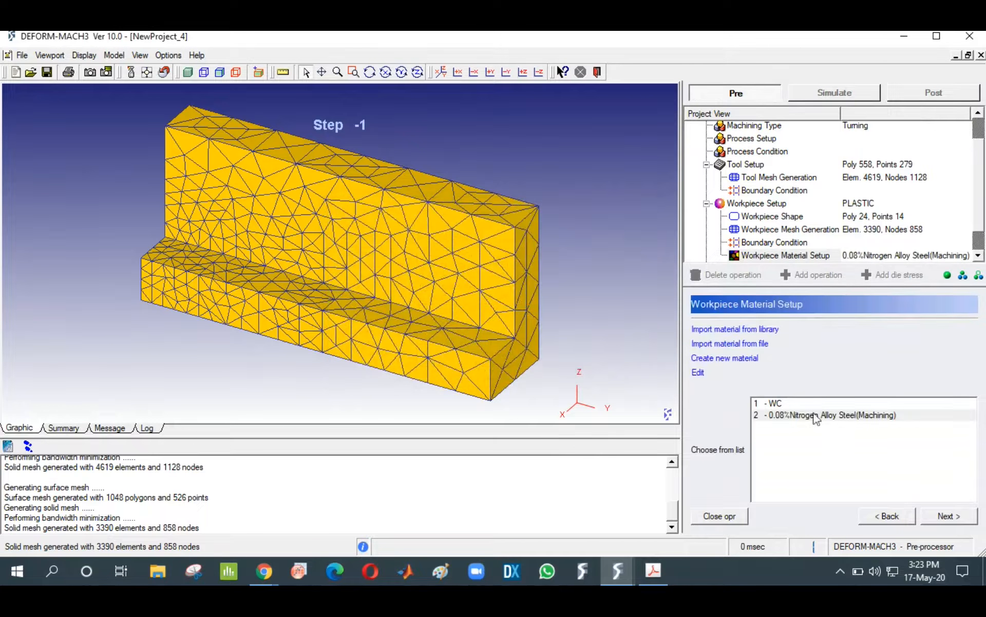
click(943, 518)
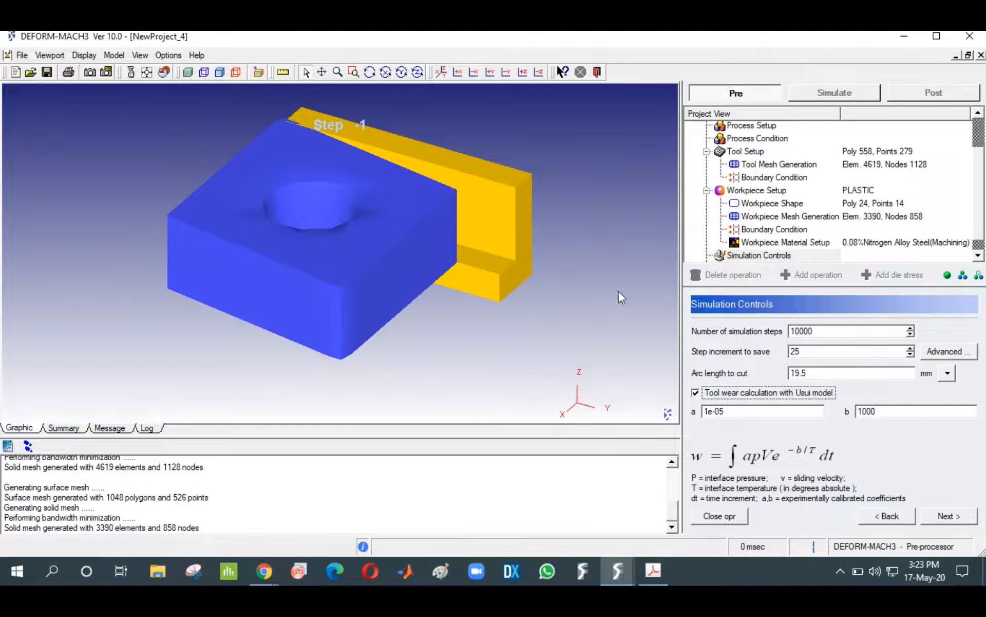
Return to the tool setup and define a new tool from the Part1 file on the Desktop
click(744, 153)
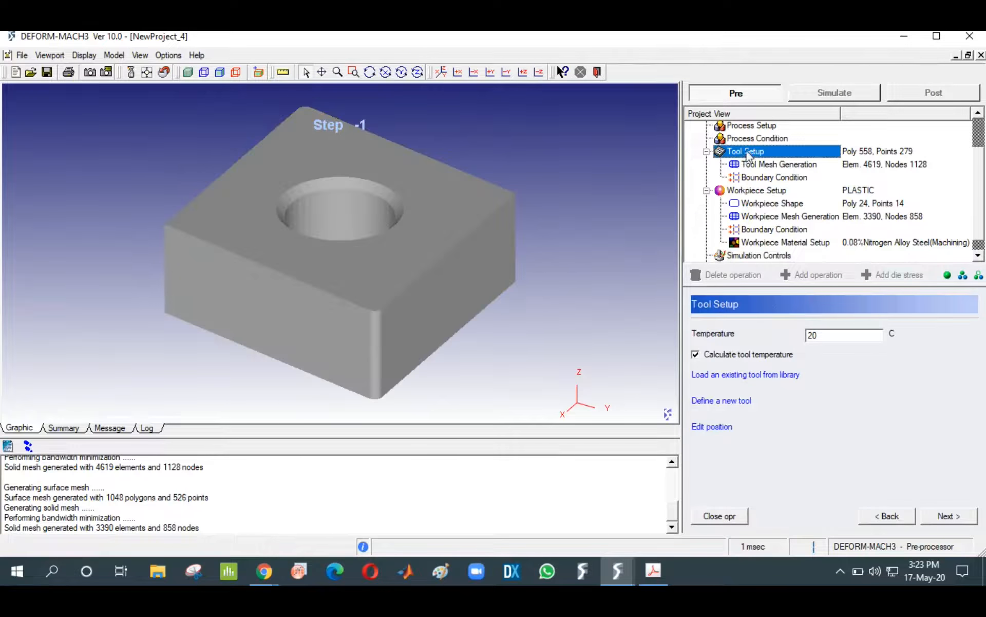
click(750, 140)
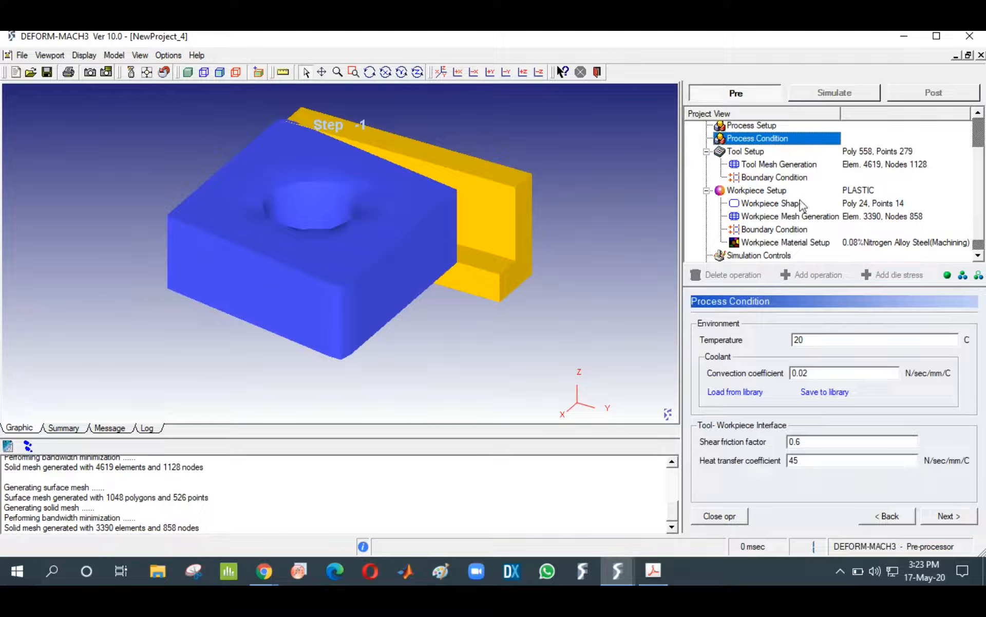
click(948, 516)
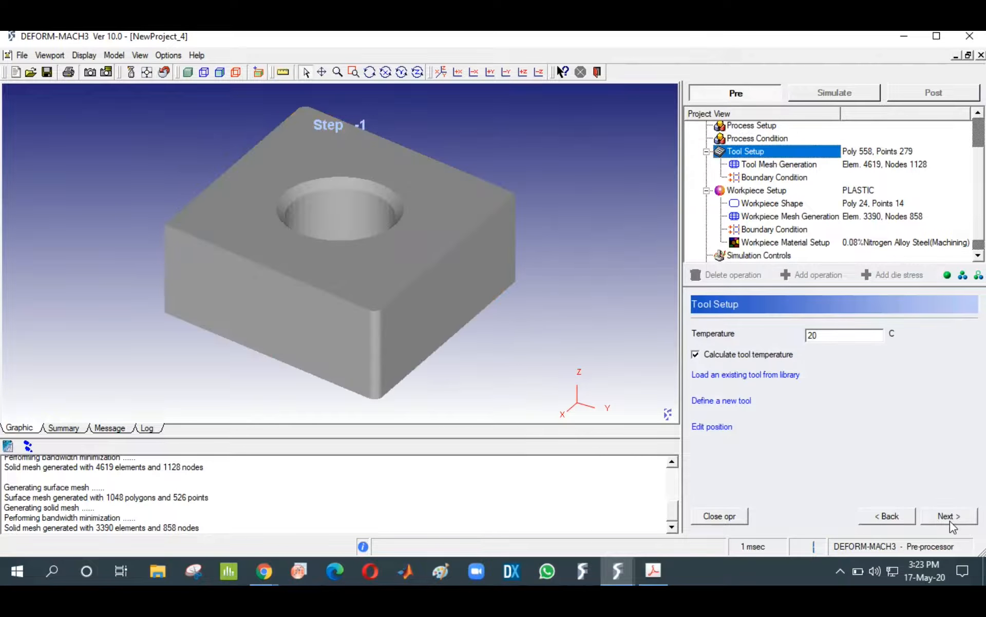
click(728, 400)
click(601, 285)
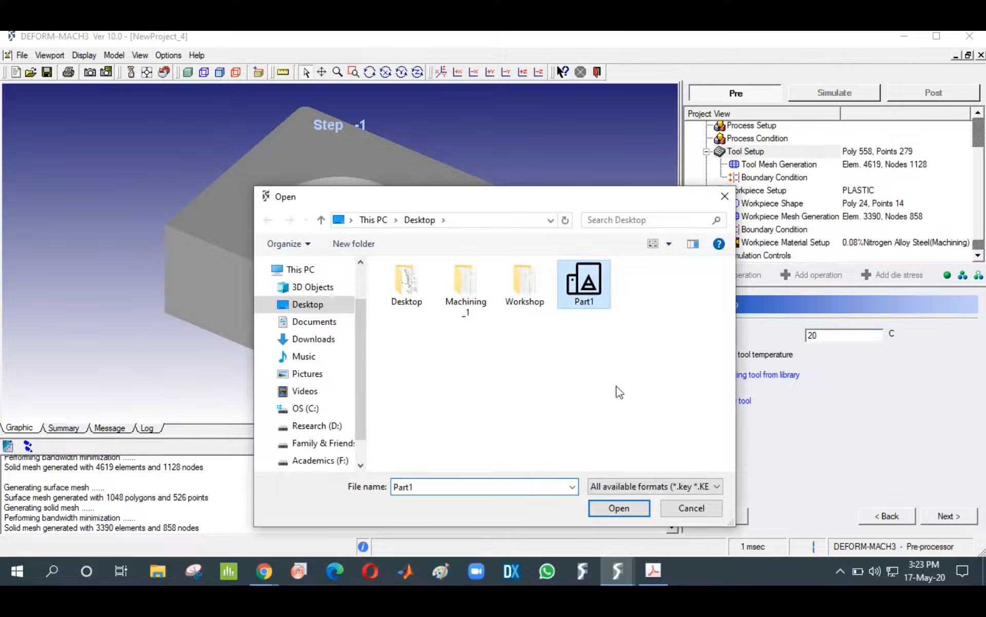
click(620, 508)
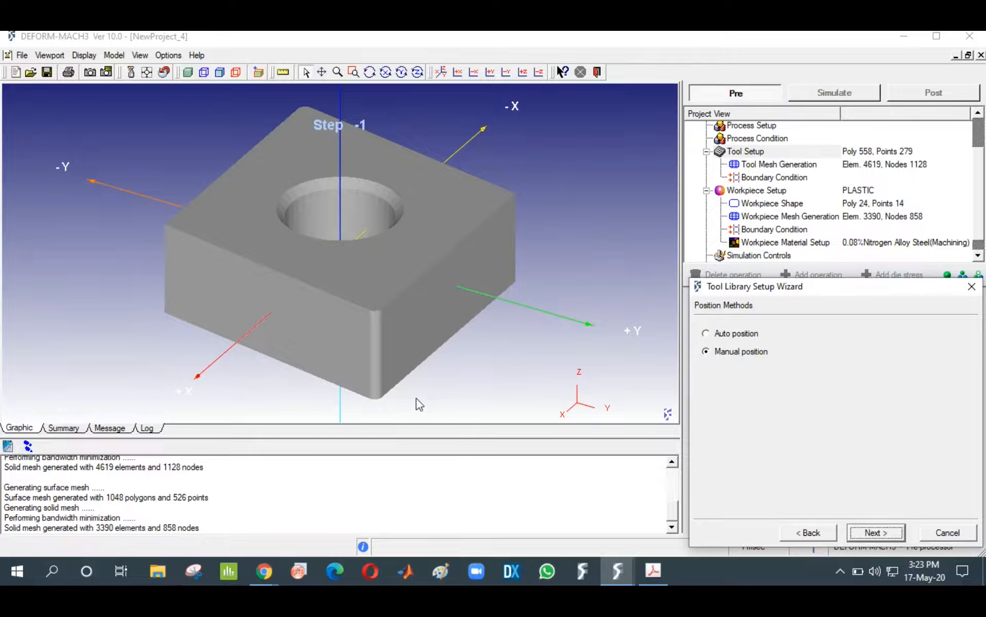
click(341, 409)
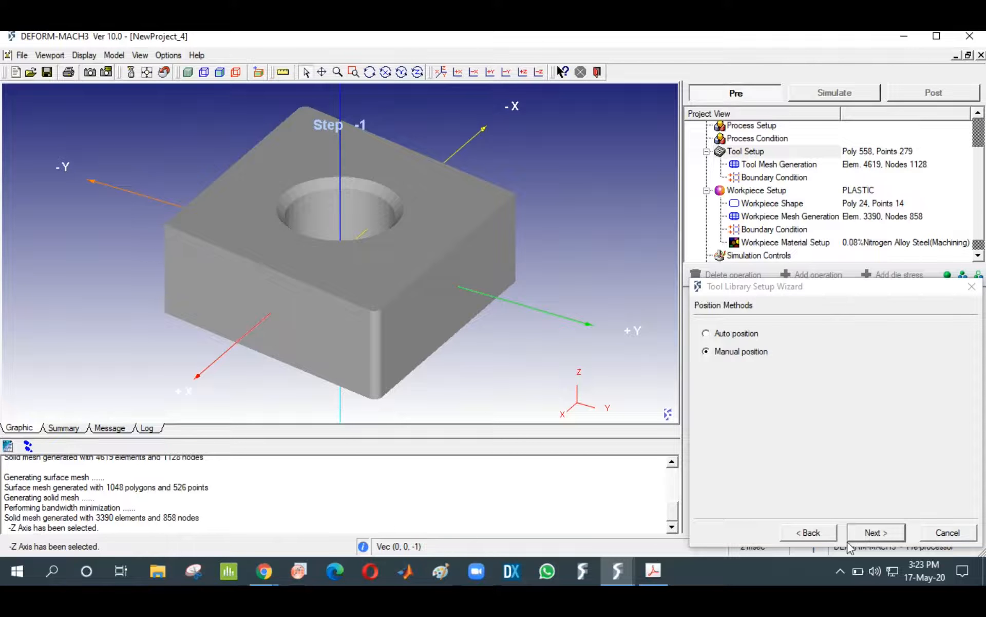
click(881, 534)
click(881, 533)
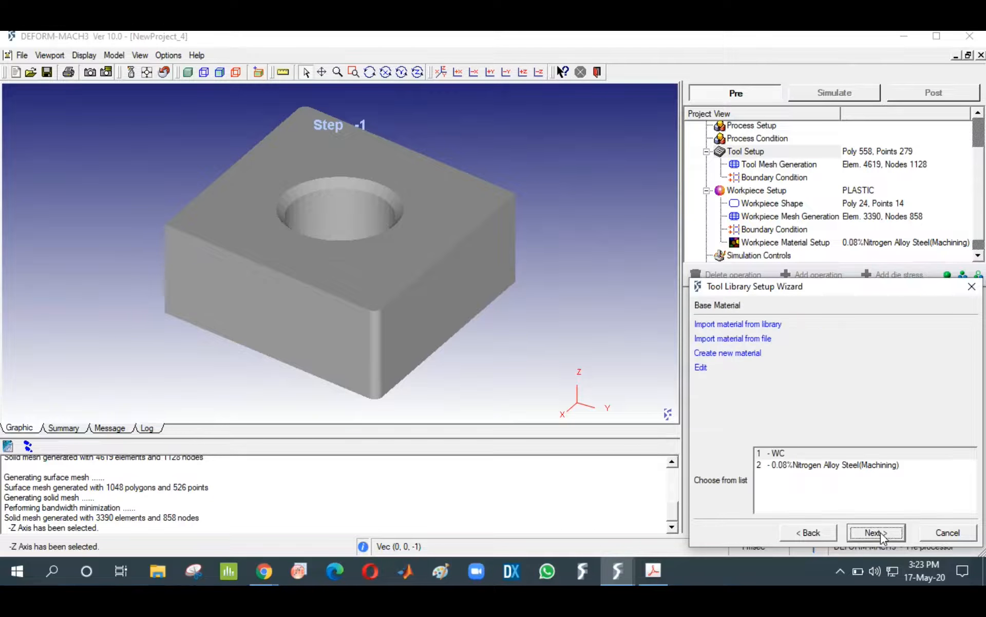
click(881, 534)
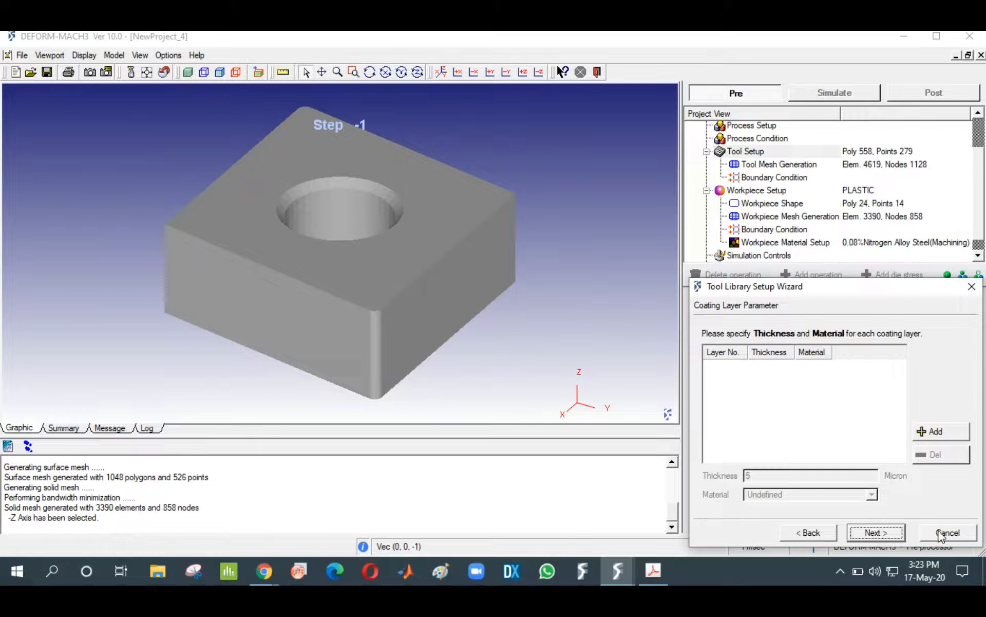
click(818, 535)
click(818, 535)
click(817, 534)
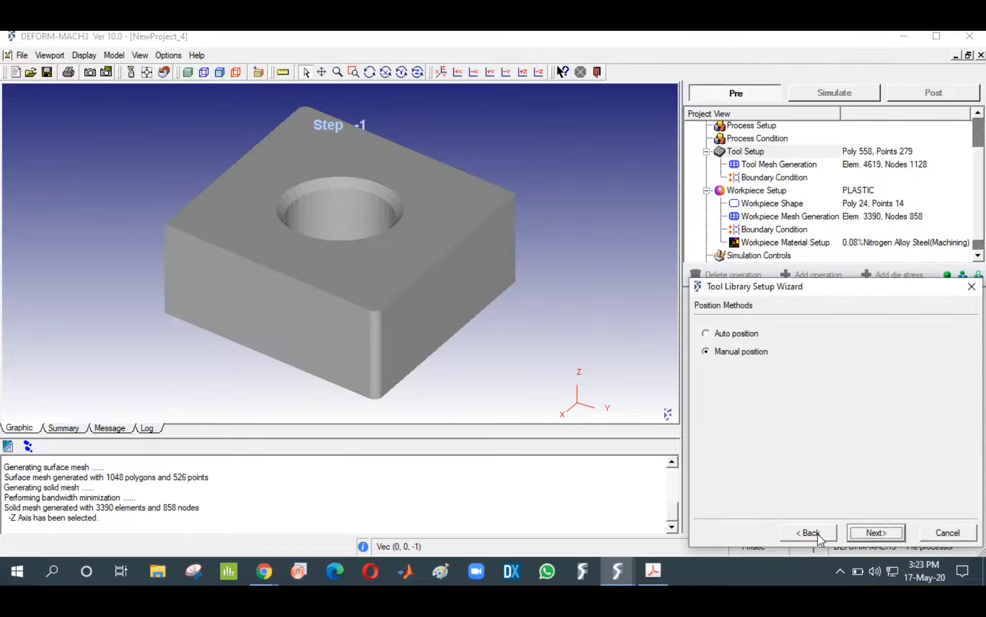
Choose auto positioning for the insert and accept Y as the cutting face direction
click(706, 333)
click(346, 194)
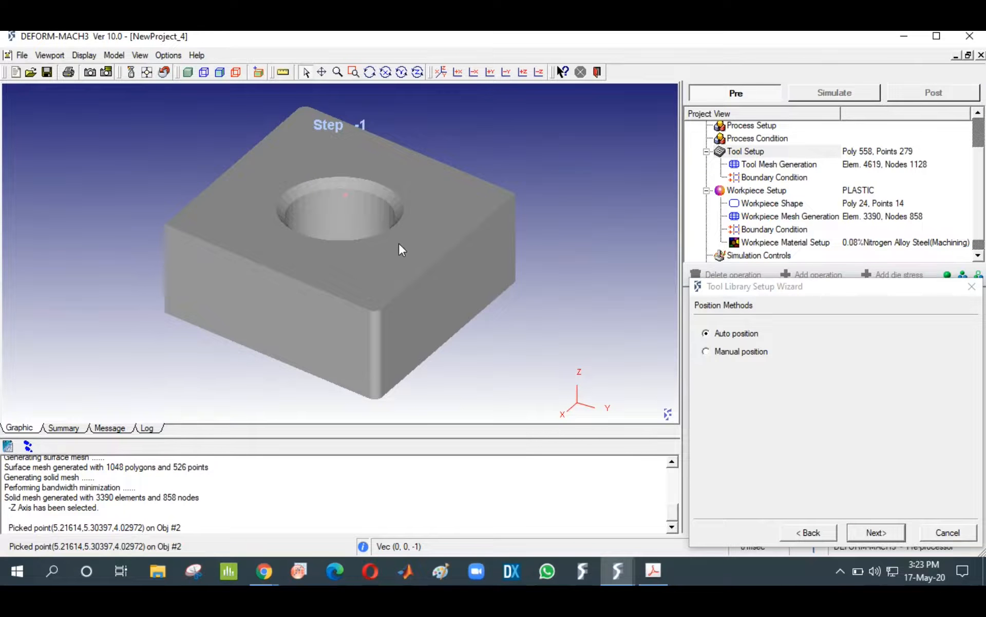
click(514, 202)
click(876, 532)
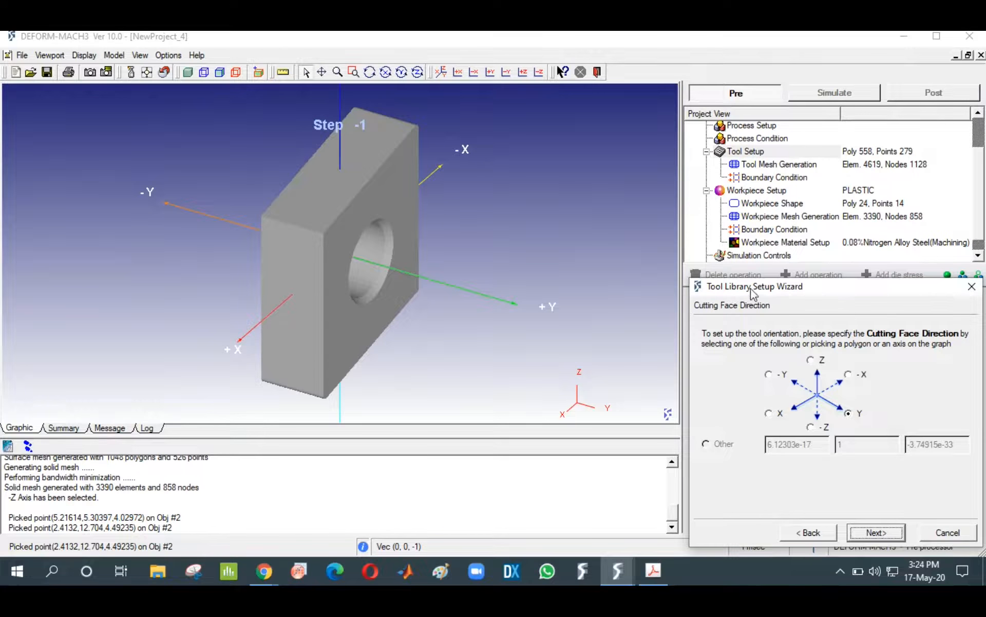
drag(753, 293, 738, 205)
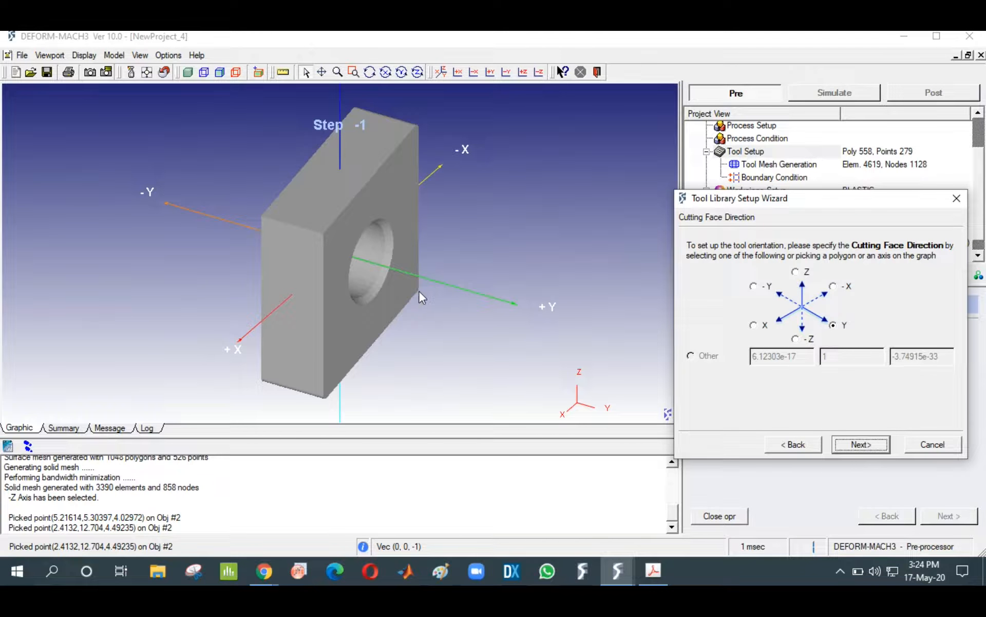
click(324, 401)
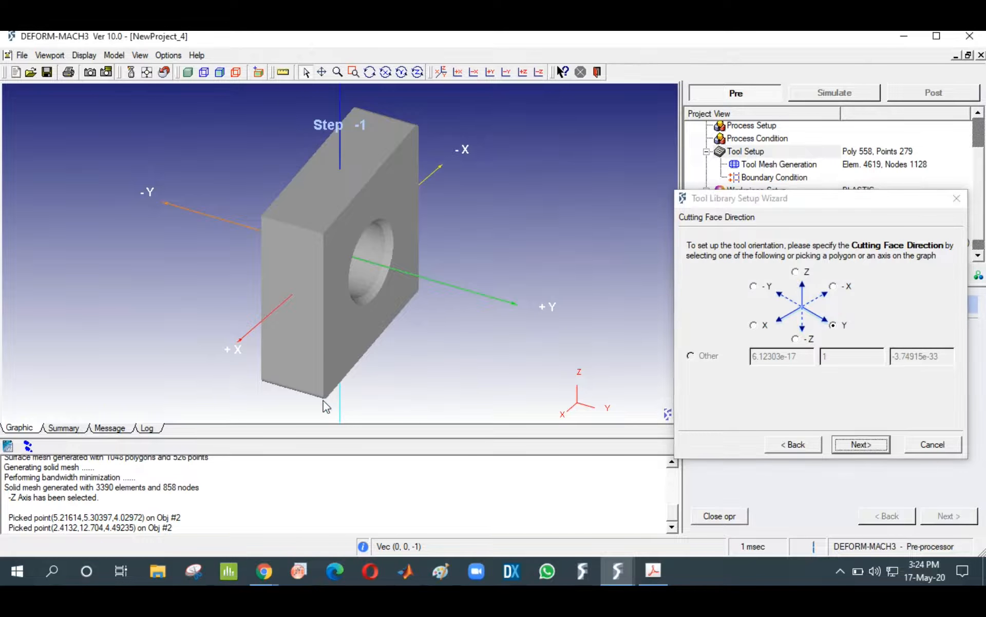
click(865, 446)
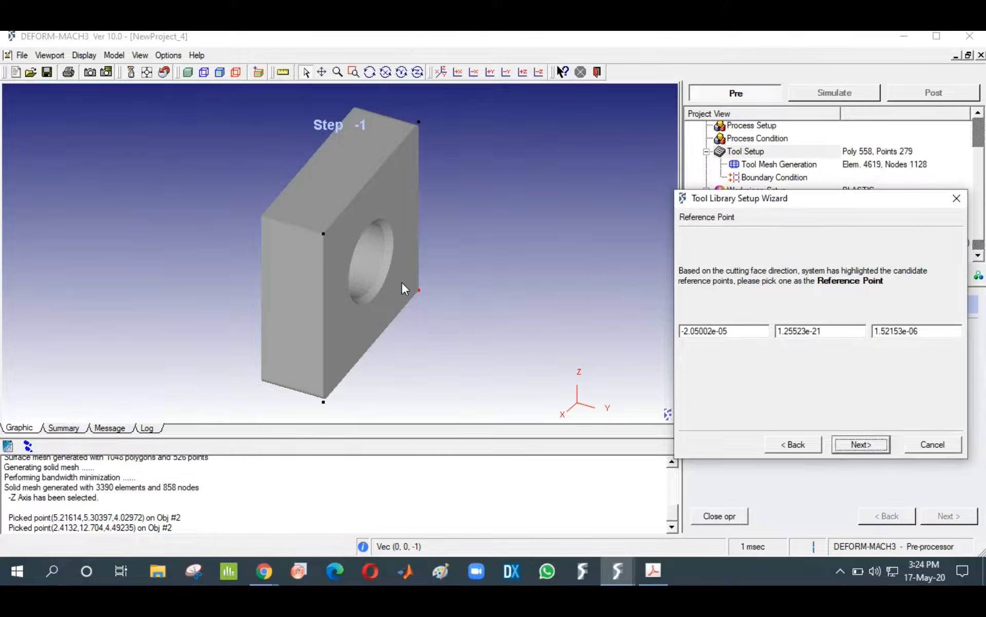
Use the cutting face's lower front corner as the reference point and finish the tool definition with WC and no coating
click(324, 401)
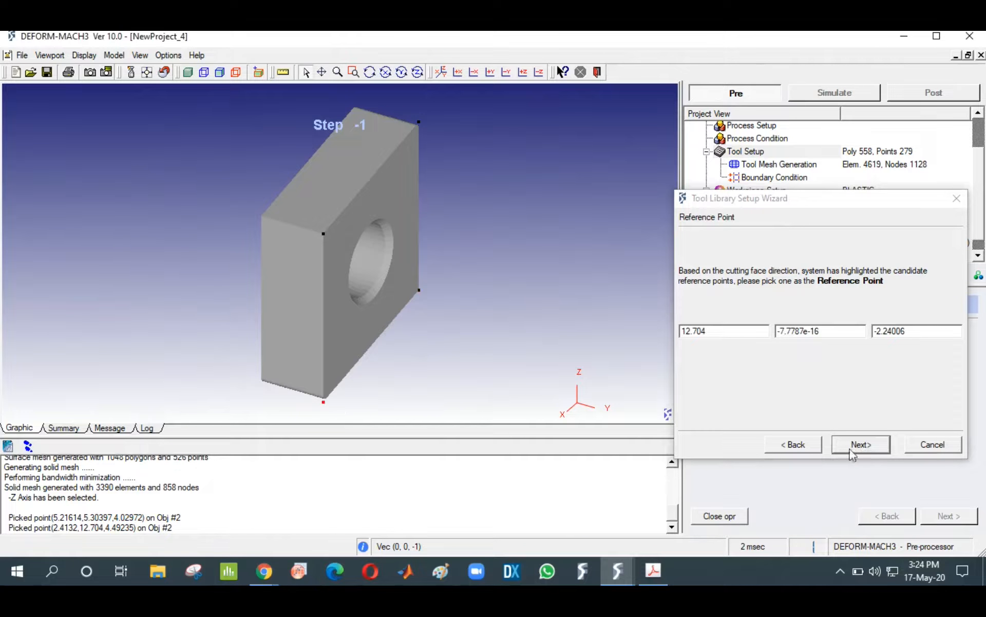
click(868, 445)
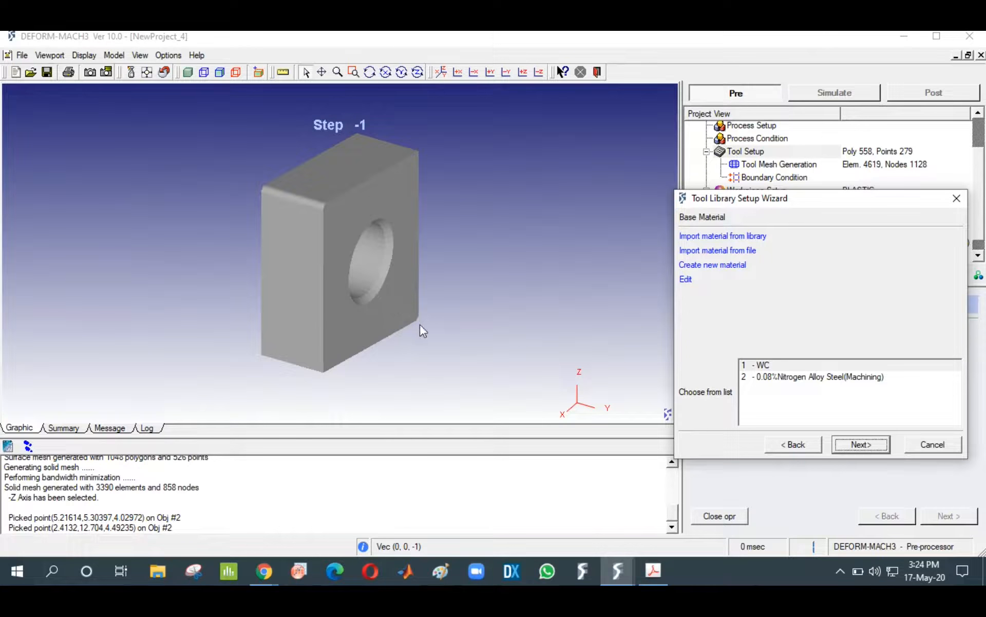
click(861, 446)
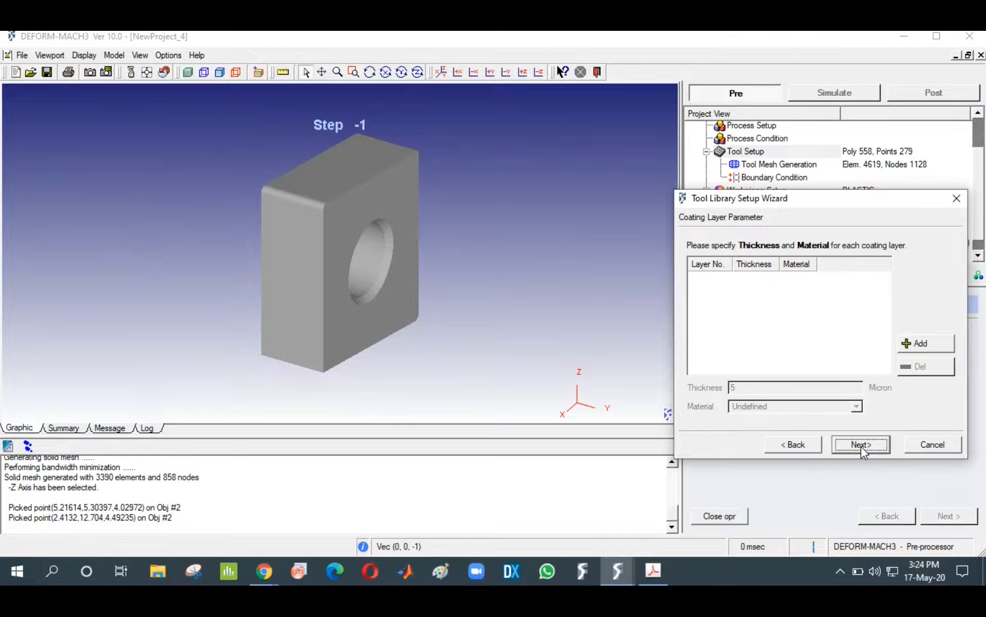
click(861, 445)
click(862, 445)
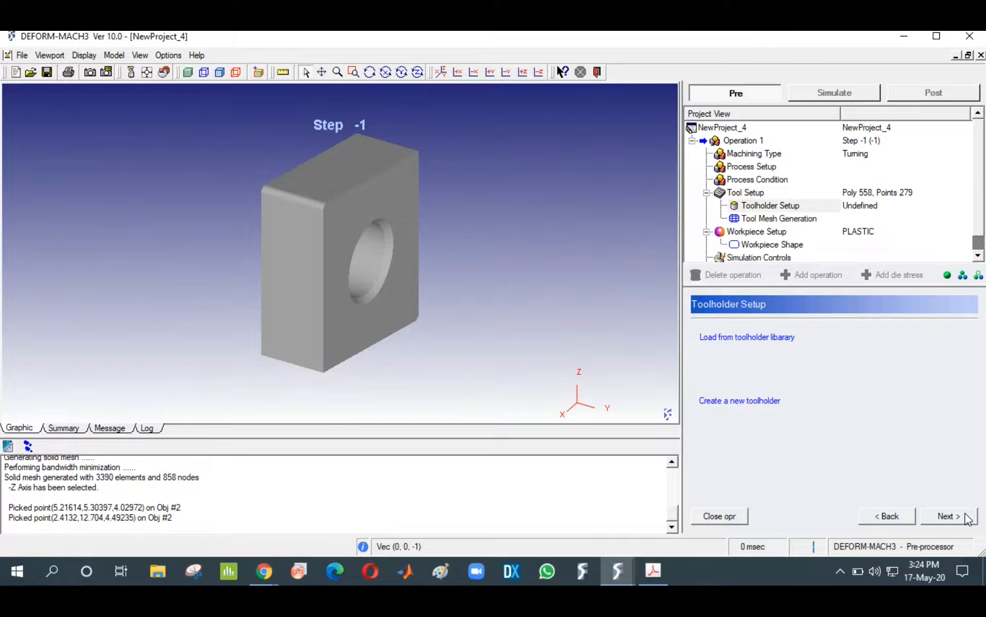
Load the DCKNL toolholder from the library and generate the tool mesh again with a relative mesh size of 5000
click(764, 337)
click(721, 372)
click(944, 374)
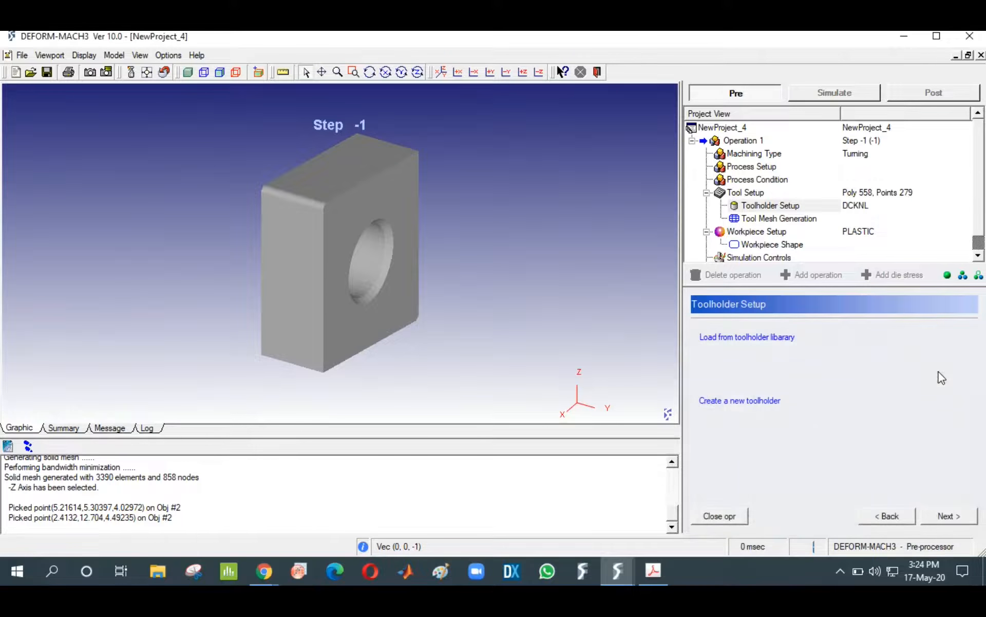
click(947, 516)
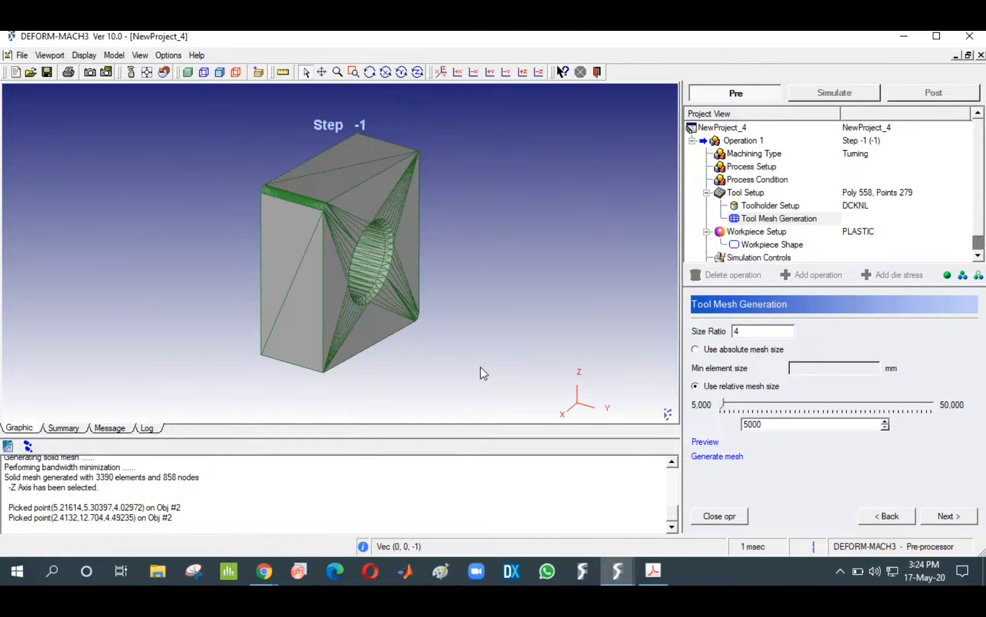
click(947, 517)
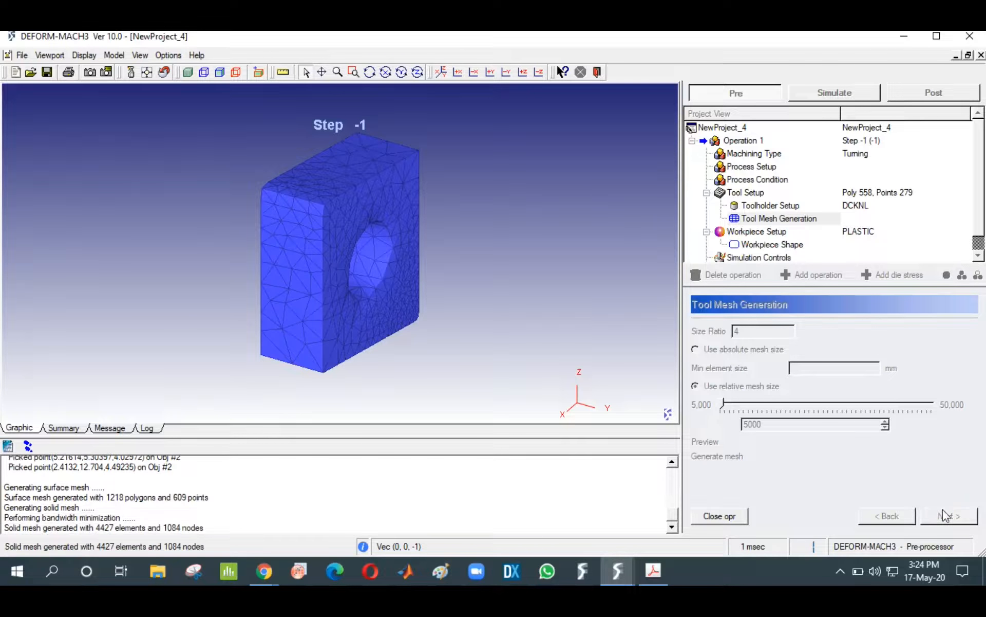
Accept the tool boundary conditions and create the workpiece geometry as a simplified model 15 mm long
click(945, 516)
click(946, 517)
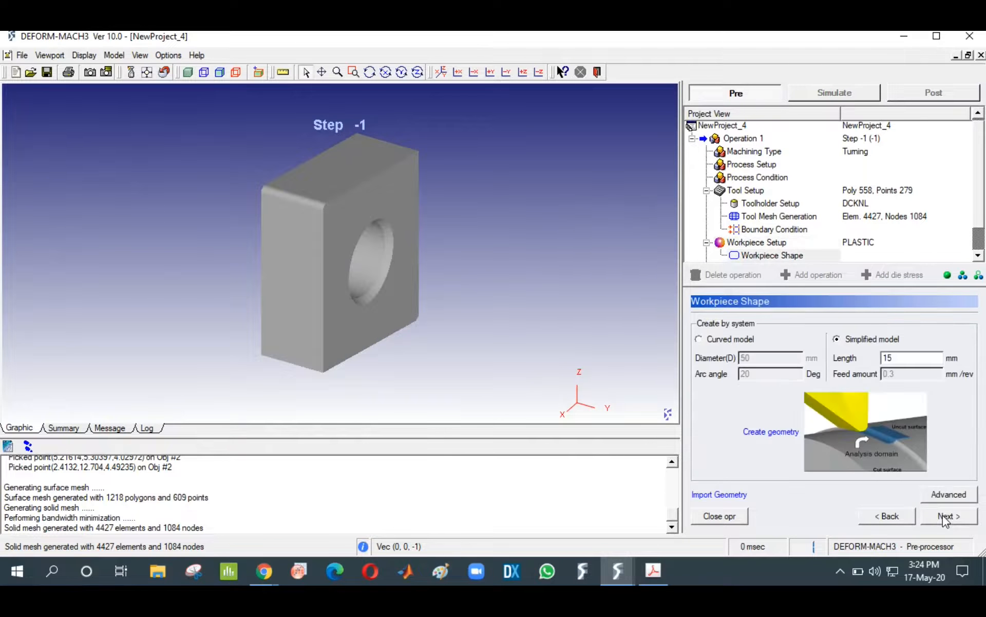
click(780, 430)
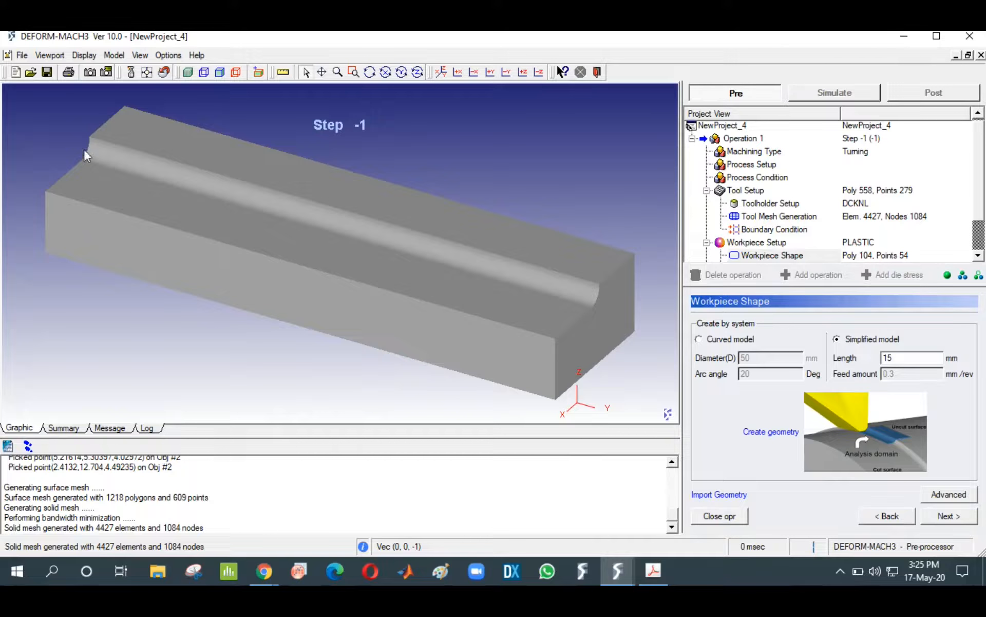
Mesh the workpiece with a relative mesh size of 5000 and accept 0.08%Nitrogen Alloy Steel(Machining) as its material
click(959, 517)
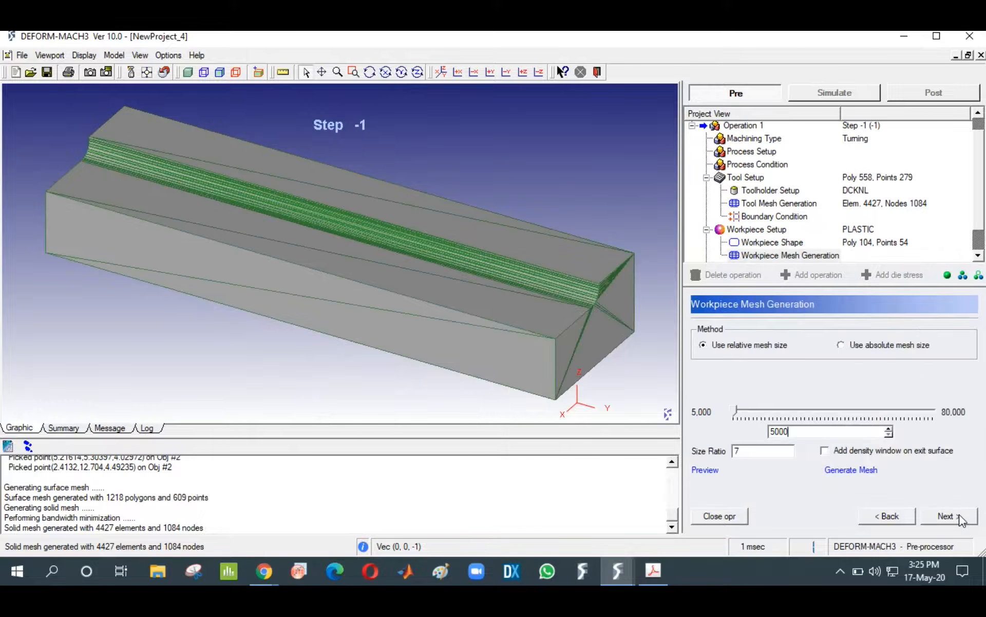
click(960, 517)
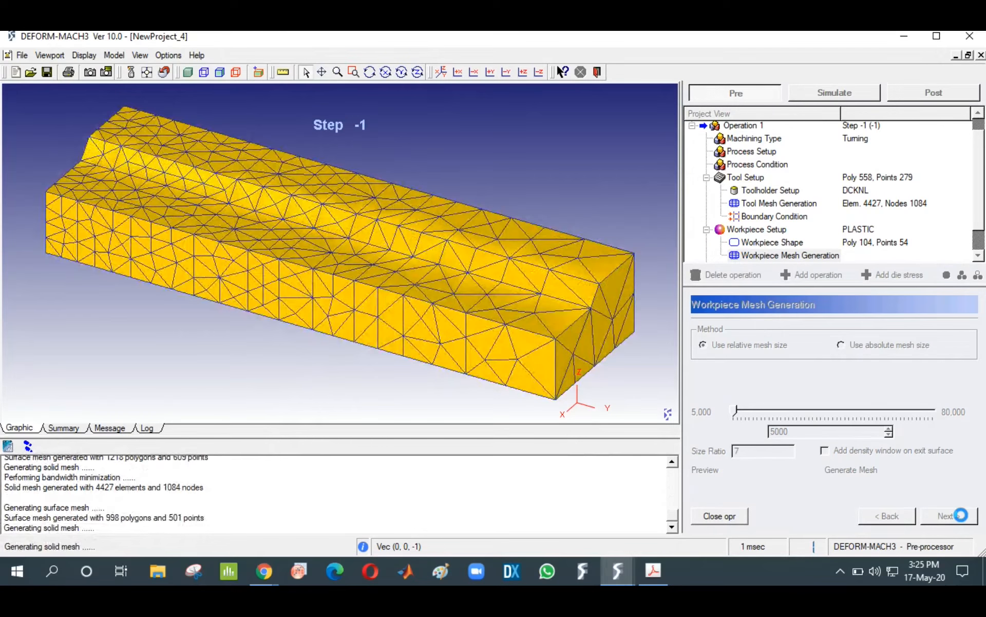
click(960, 516)
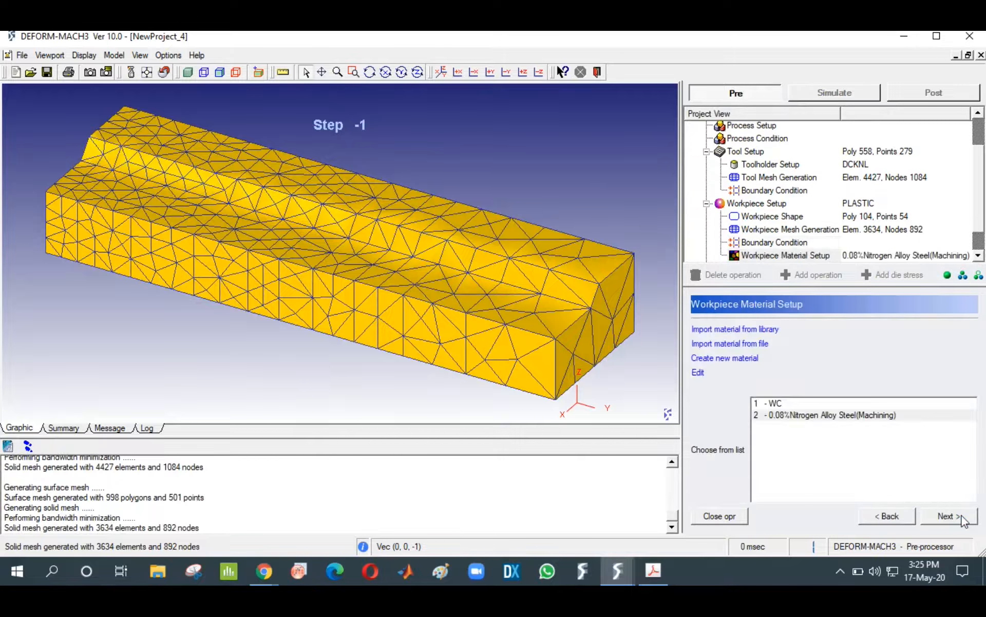
click(961, 519)
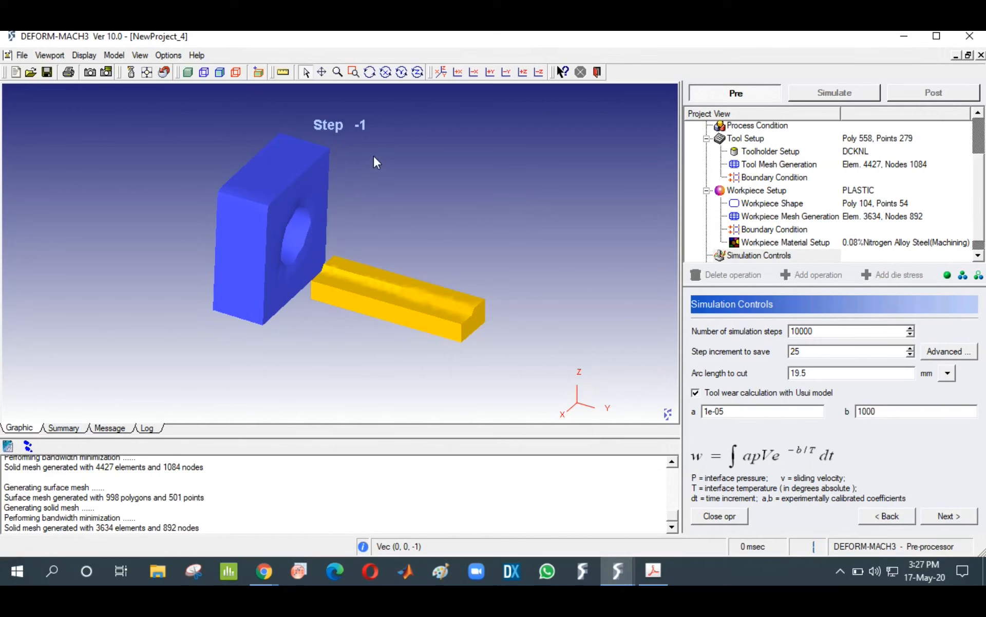
mouse_move(264, 569)
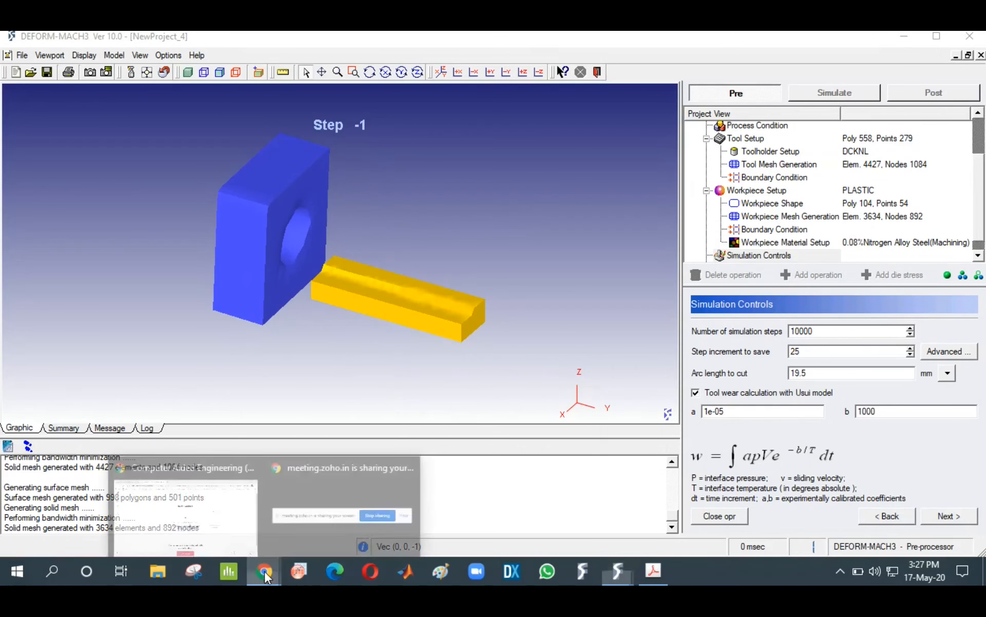
click(331, 505)
click(561, 541)
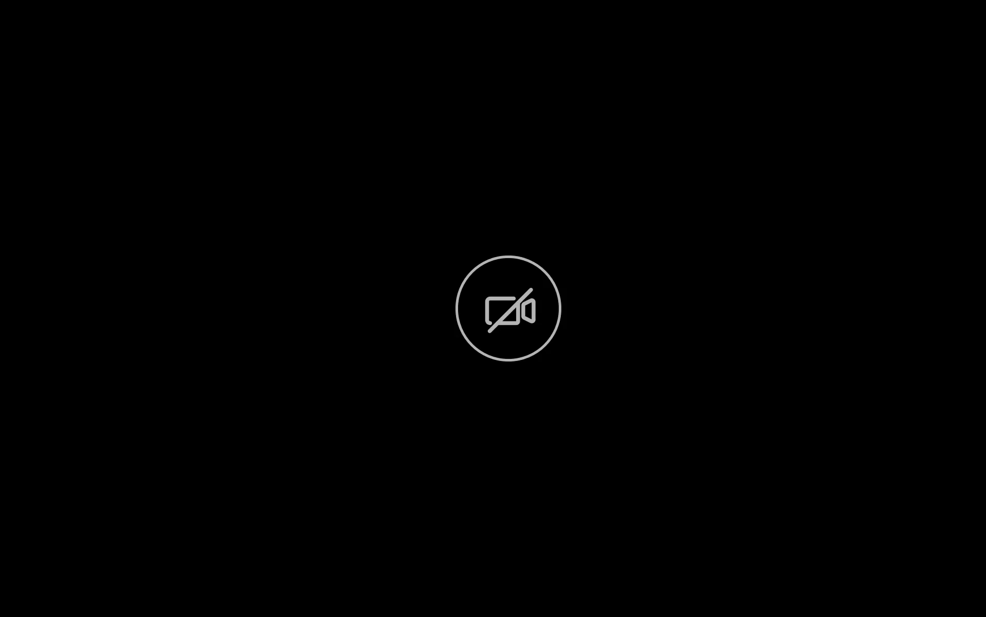